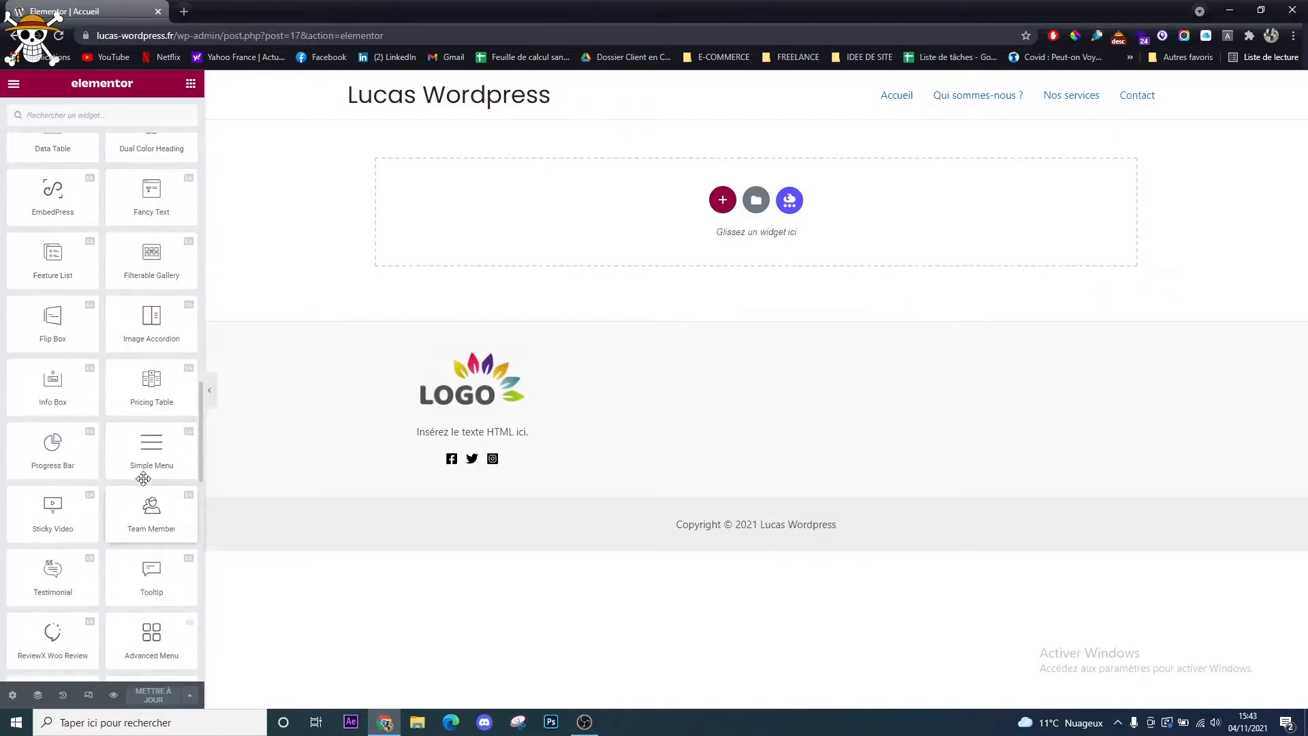
# Browse the widgets available in the widget library, including the Counter widget and the Basique category
pyautogui.scroll(-2, 163, 511)
pyautogui.scroll(-3, 123, 562)
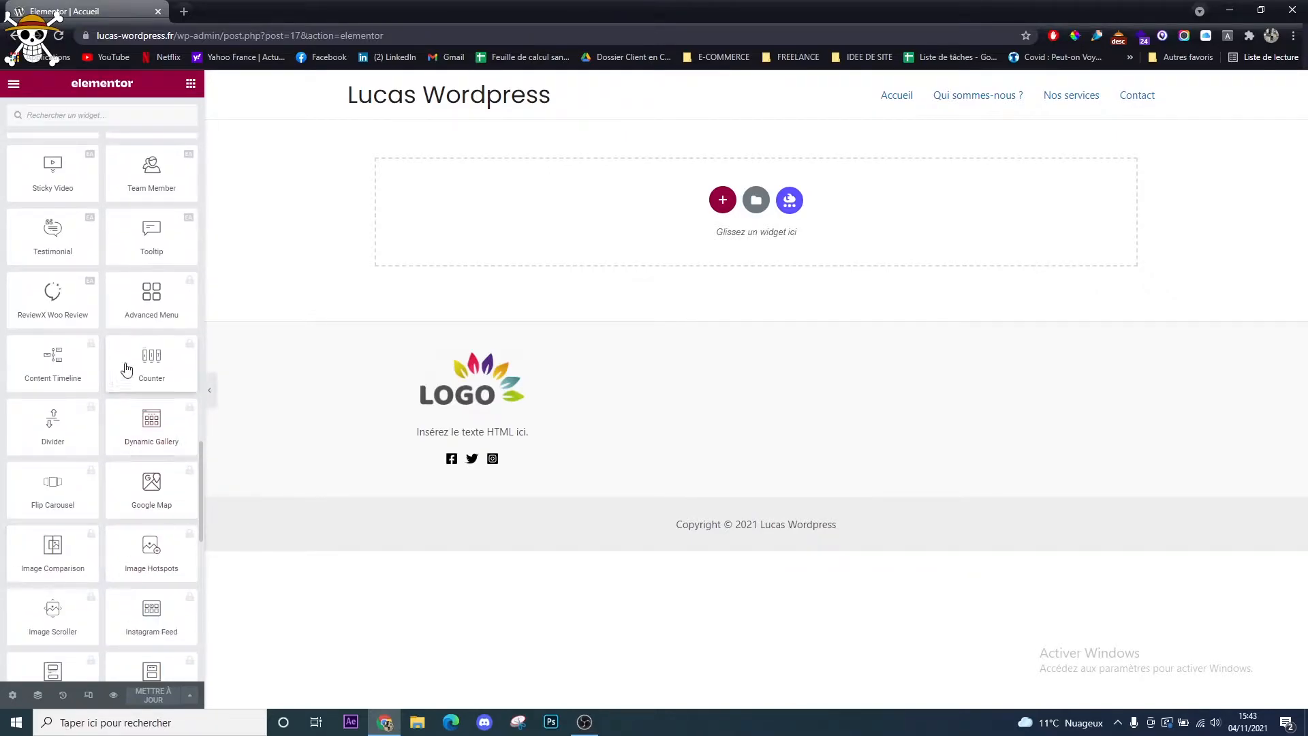
pyautogui.click(190, 356)
pyautogui.scroll(6, 118, 393)
pyautogui.scroll(10, 118, 393)
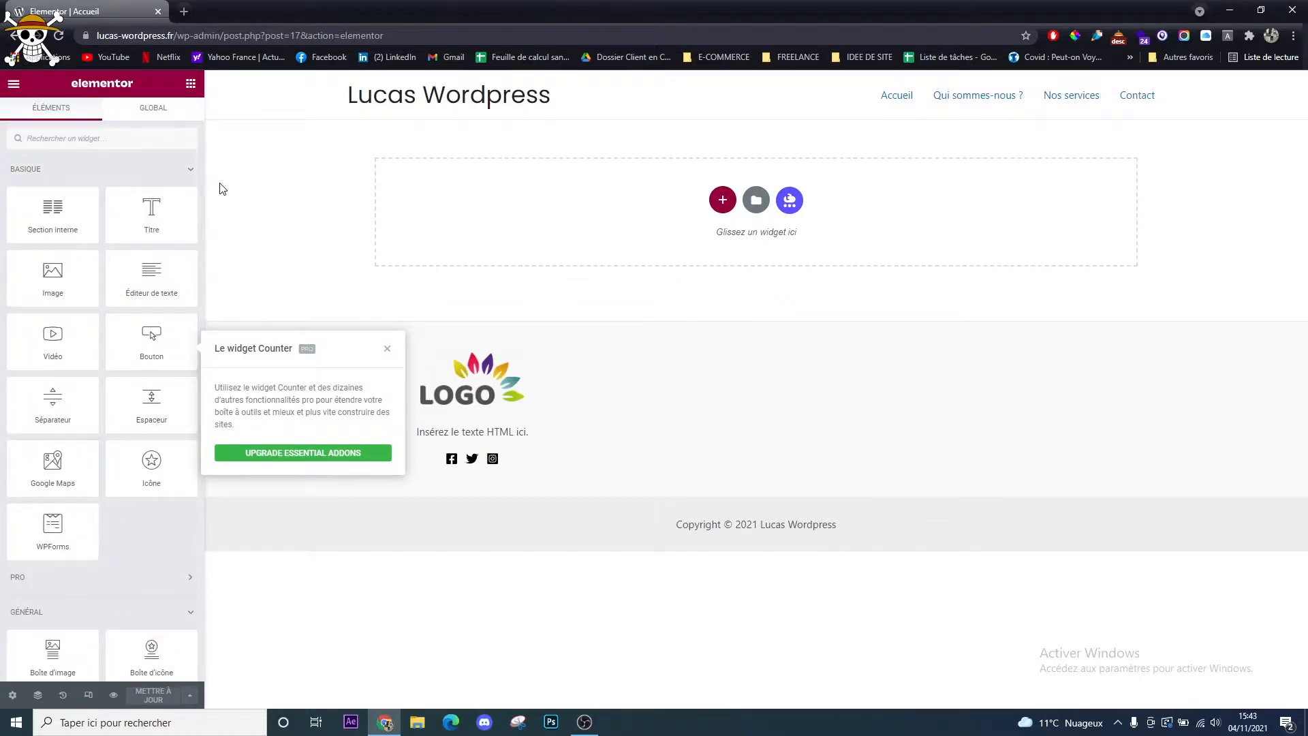
pyautogui.click(150, 168)
pyautogui.click(150, 169)
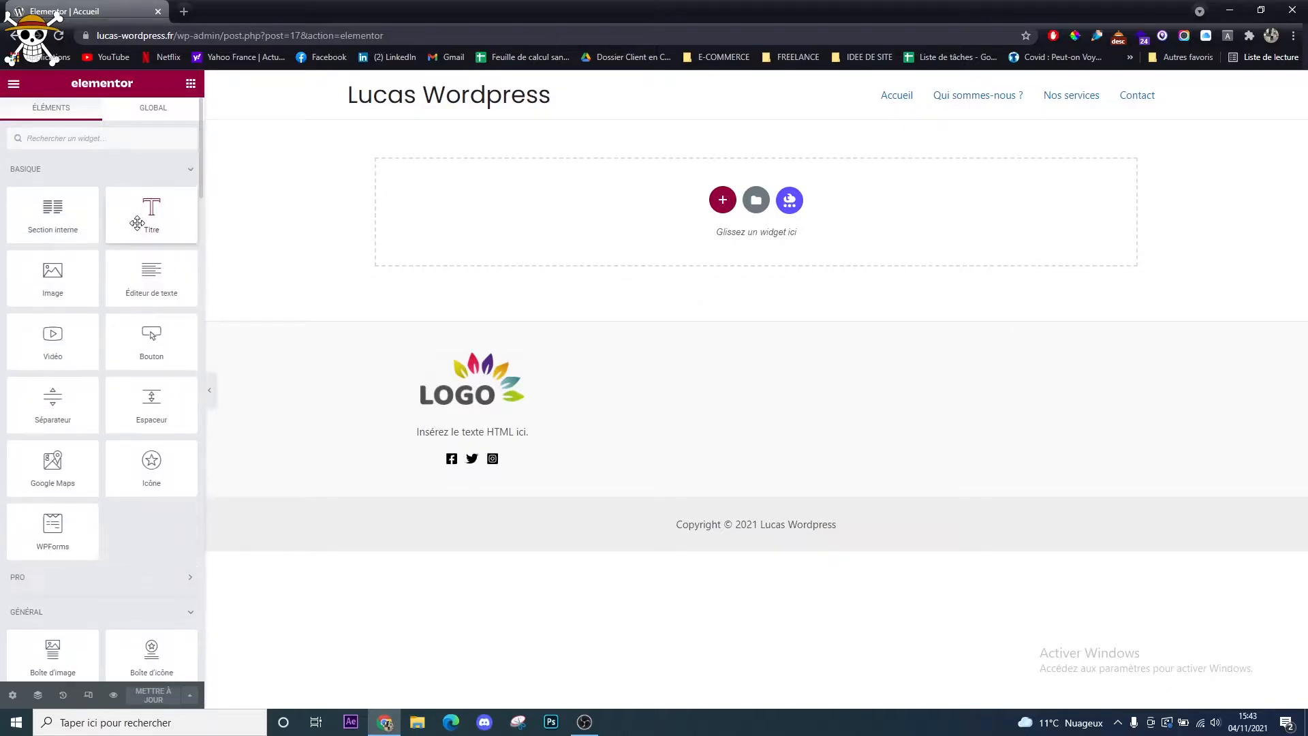
# Add a Titre widget to the empty page section and set that section's top margin to 50 px
pyautogui.moveTo(151, 211); pyautogui.dragTo(557, 223)
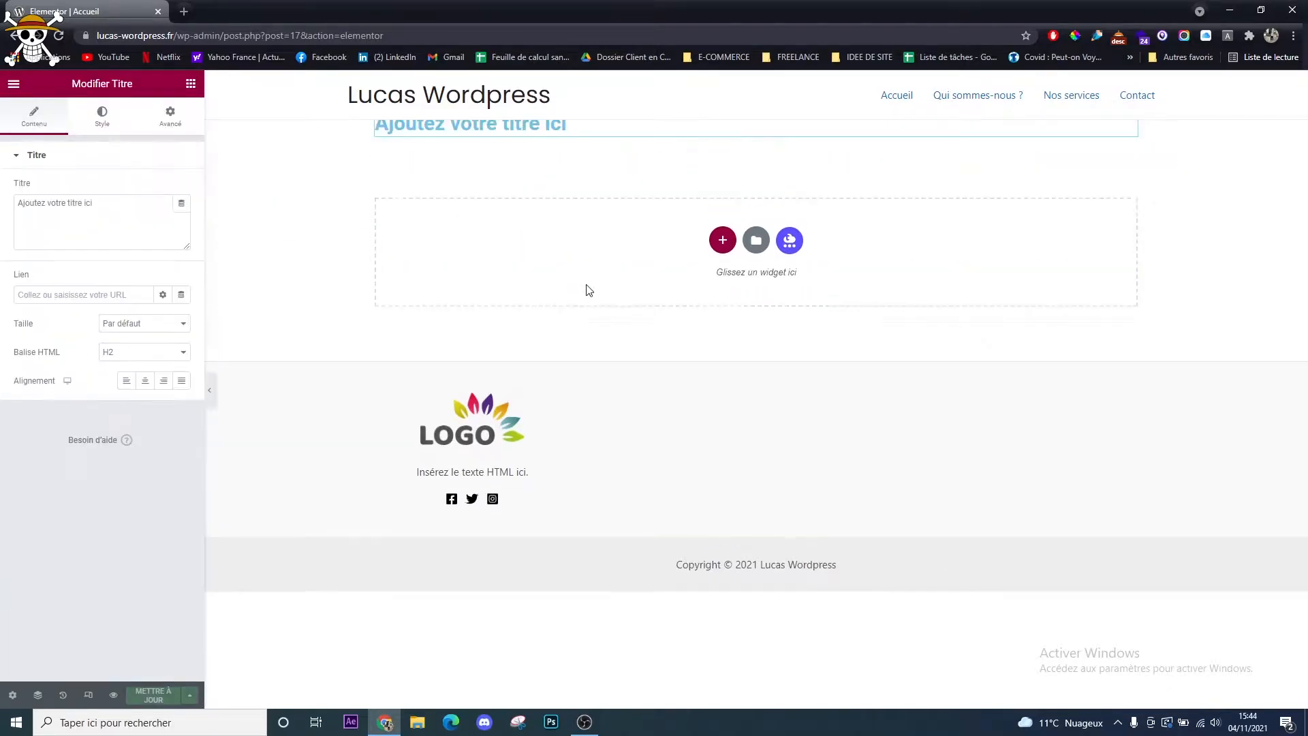
pyautogui.rightClick(310, 136)
pyautogui.click(320, 140)
pyautogui.click(155, 124)
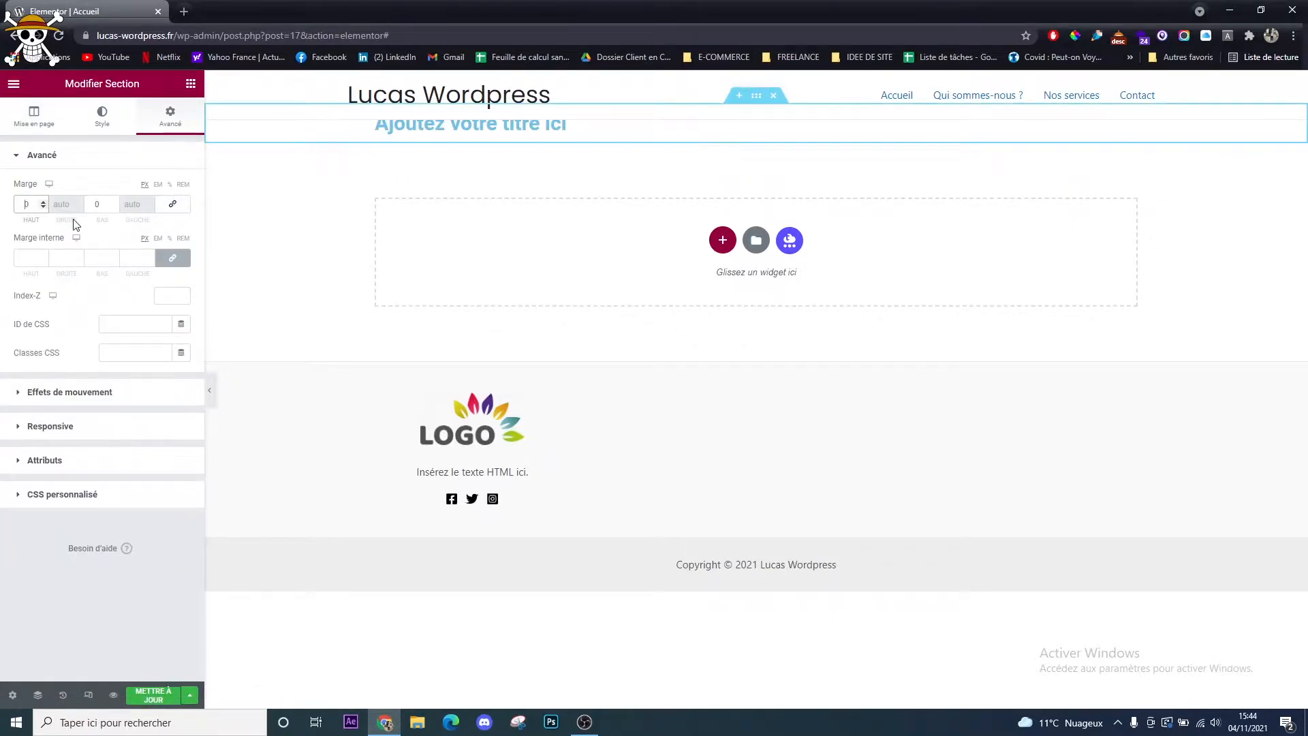
pyautogui.write('50')
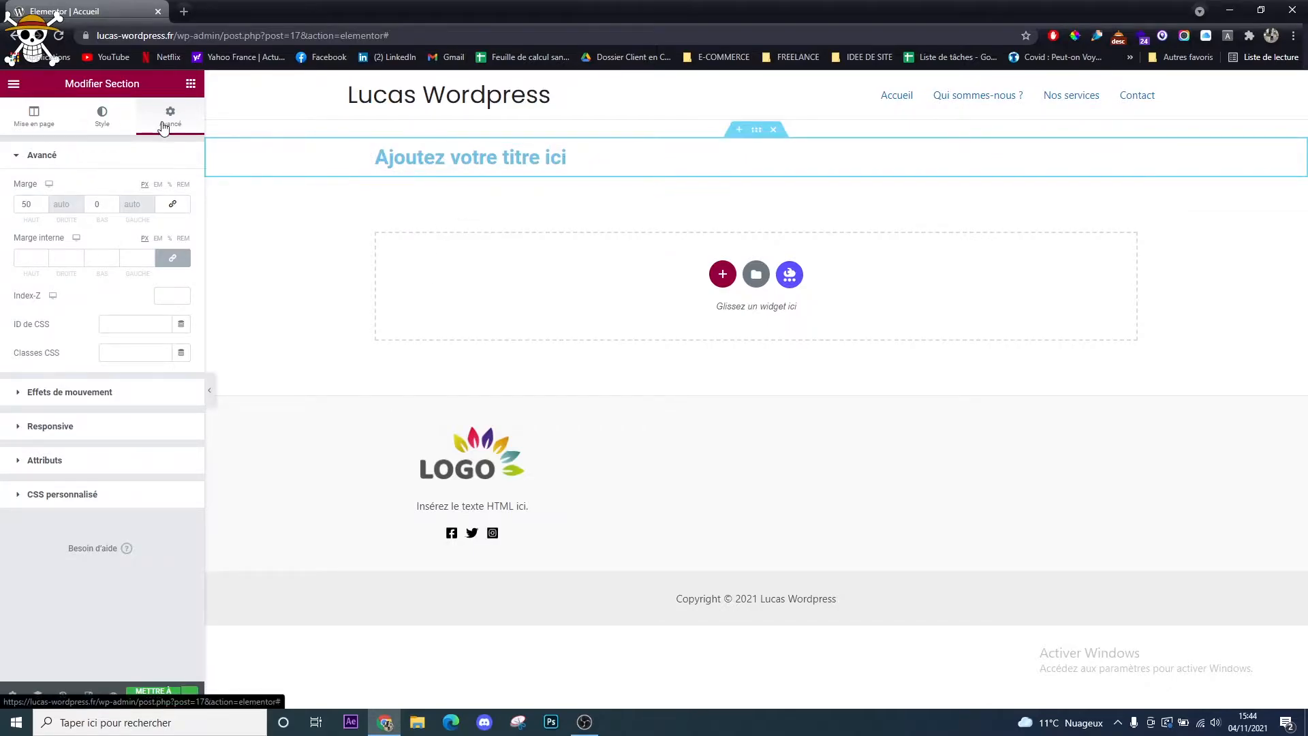
# Add an Éditeur de texte widget below the heading and a Bouton widget beneath the text
pyautogui.click(191, 83)
pyautogui.moveTo(151, 276); pyautogui.dragTo(512, 184)
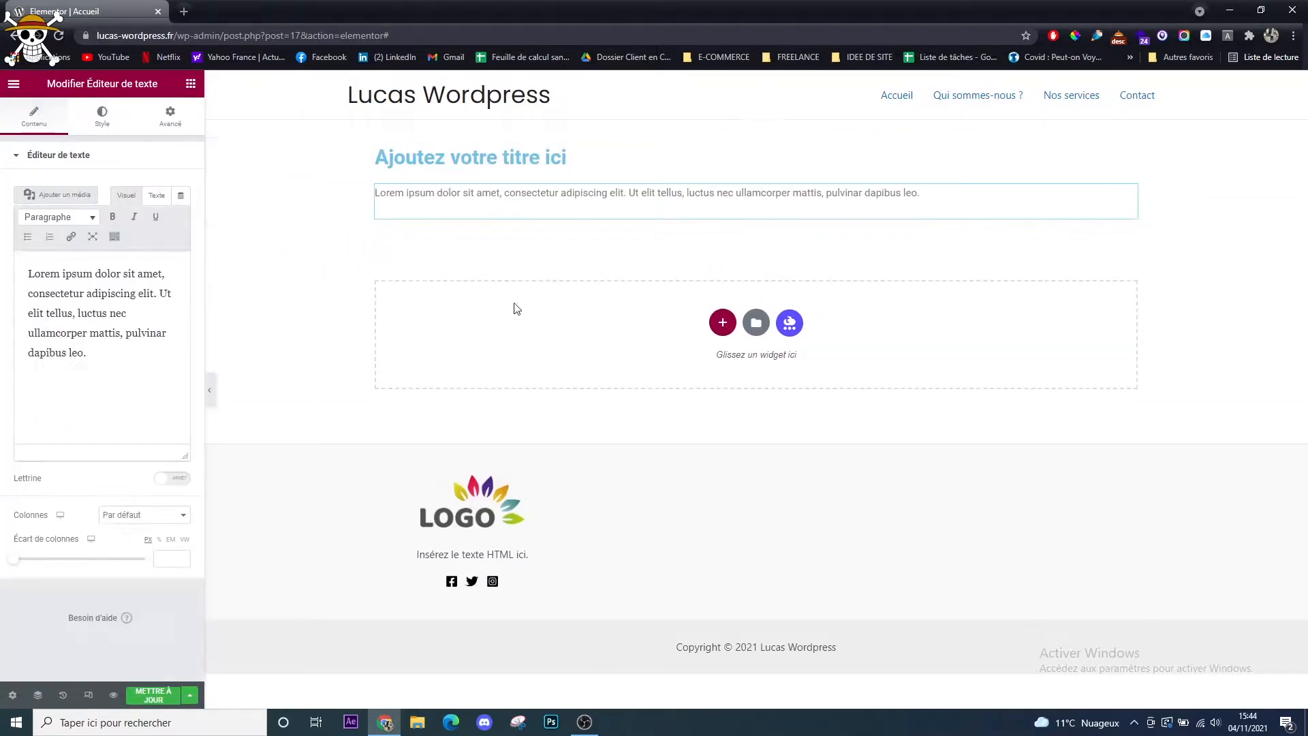
pyautogui.click(191, 83)
pyautogui.moveTo(143, 338); pyautogui.dragTo(447, 216)
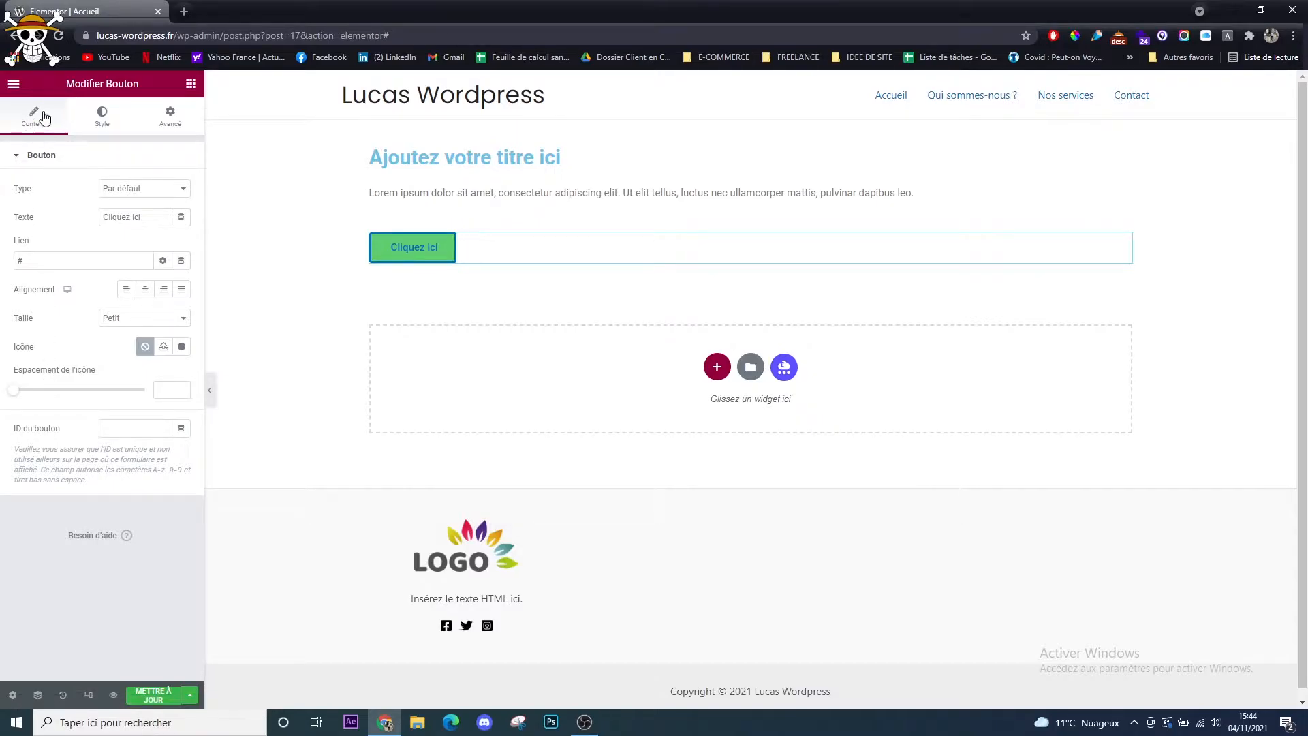
# Change the button's text to "En savoir plus"
pyautogui.moveTo(10, 217); pyautogui.dragTo(42, 218)
pyautogui.click(119, 217)
pyautogui.write('En saovir plus')
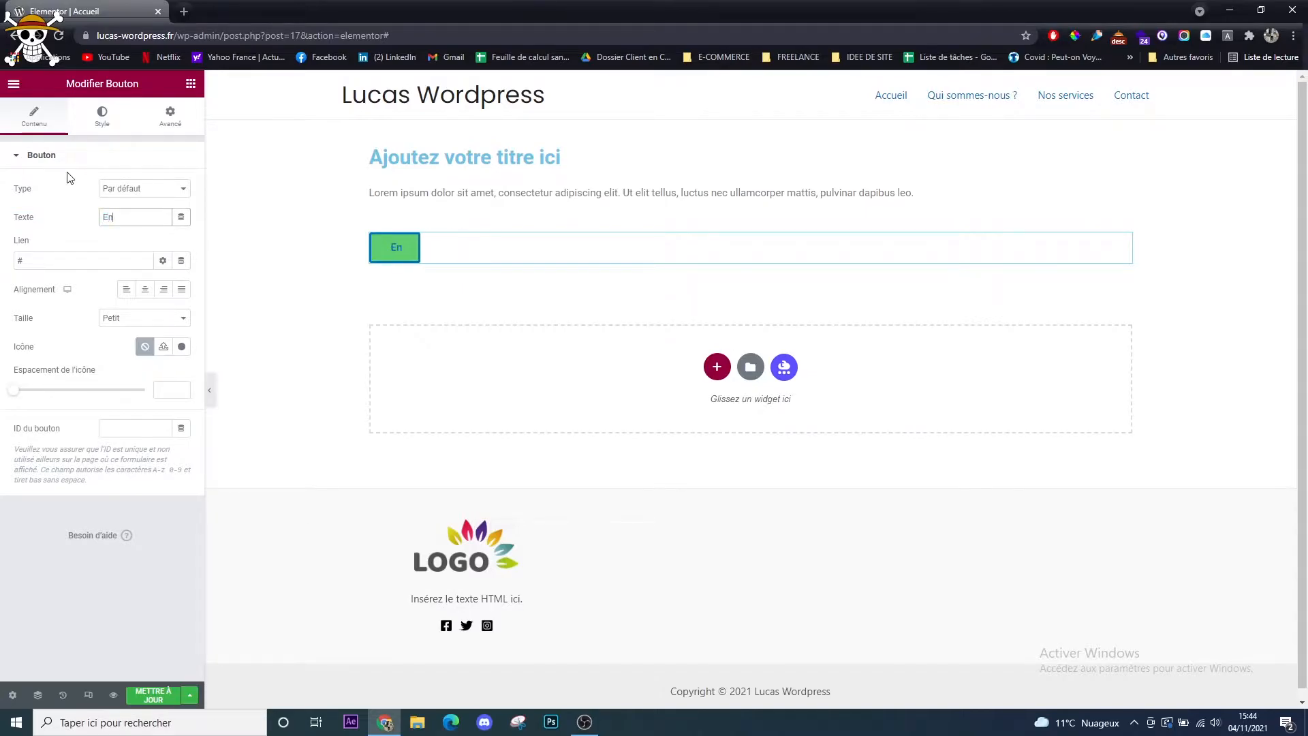
pyautogui.press('BackSpace')
pyautogui.press('BackSpace')
pyautogui.press('BackSpace')
pyautogui.press('BackSpace')
pyautogui.press('BackSpace')
pyautogui.press('BackSpace')
pyautogui.press('BackSpace')
pyautogui.press('BackSpace')
pyautogui.press('BackSpace')
pyautogui.press('BackSpace')
pyautogui.press('BackSpace')
pyautogui.press('BackSpace')
pyautogui.press('BackSpace')
pyautogui.write('n savoir plus')
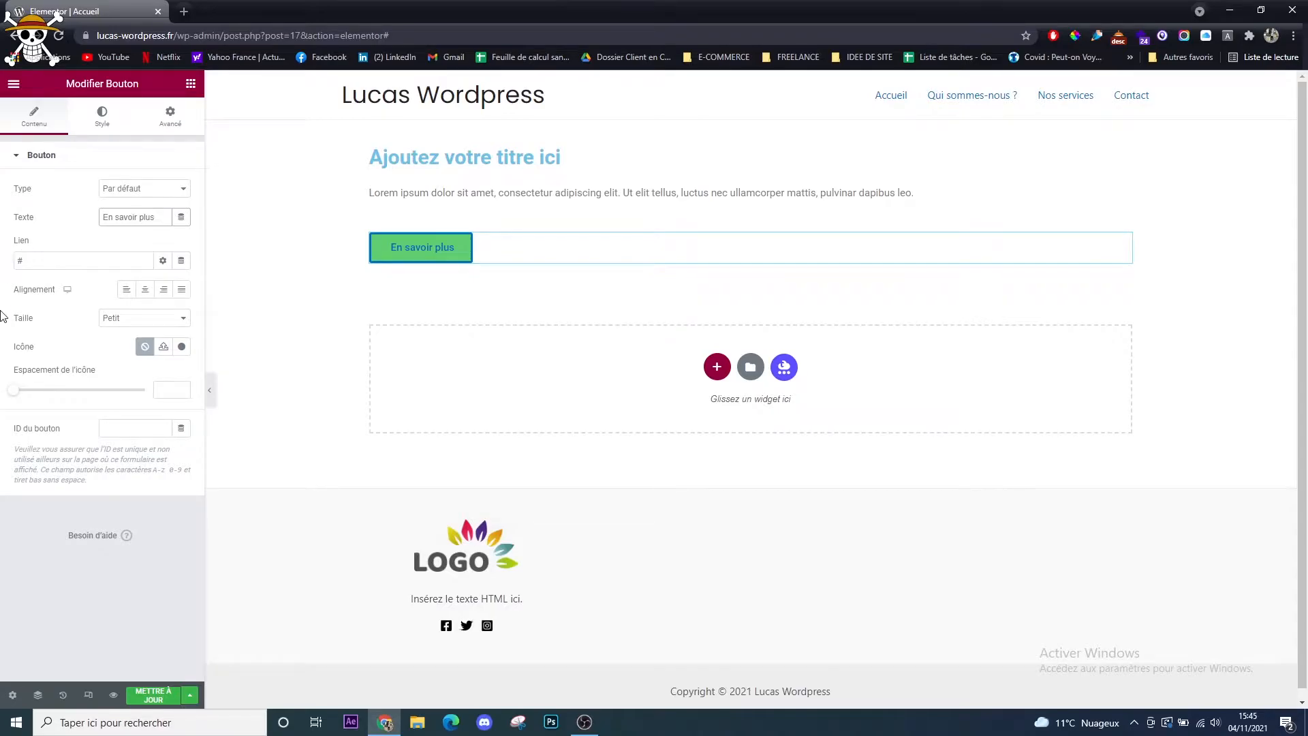
# Centre the button and set its size to Moyen
pyautogui.click(145, 290)
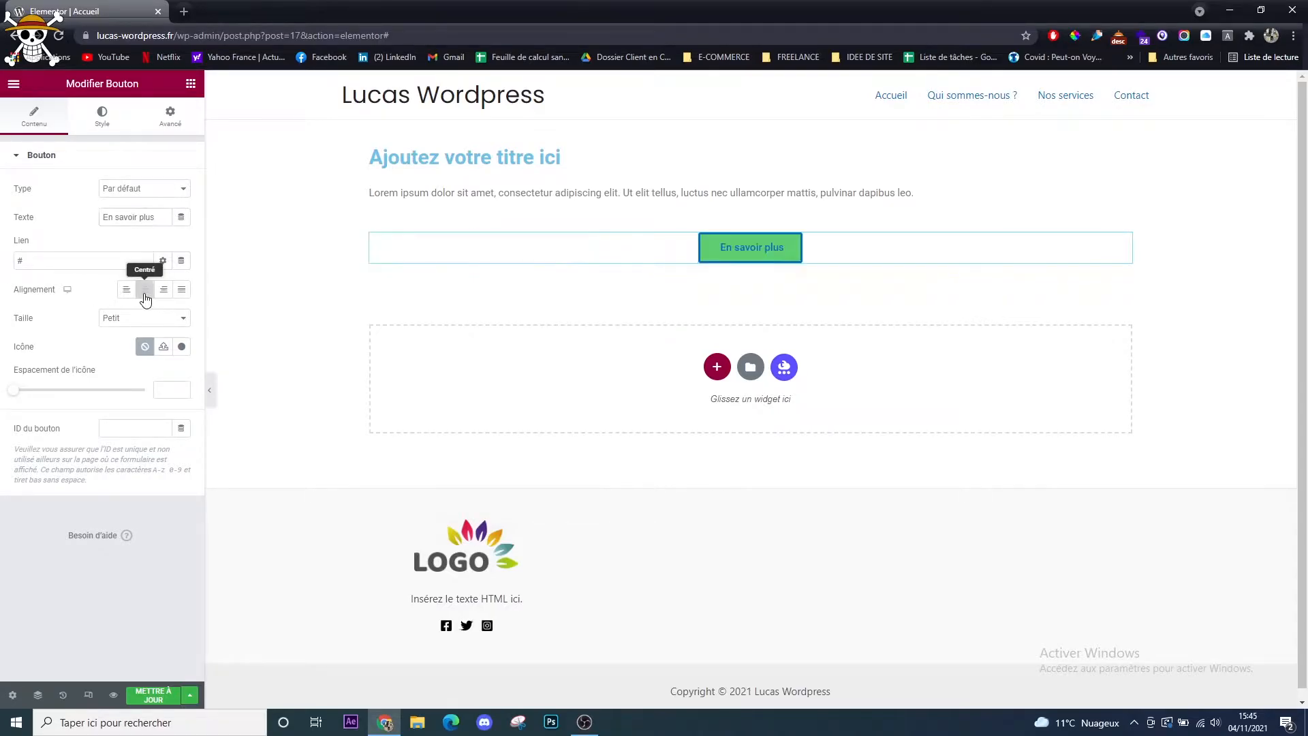
pyautogui.click(137, 318)
pyautogui.click(131, 363)
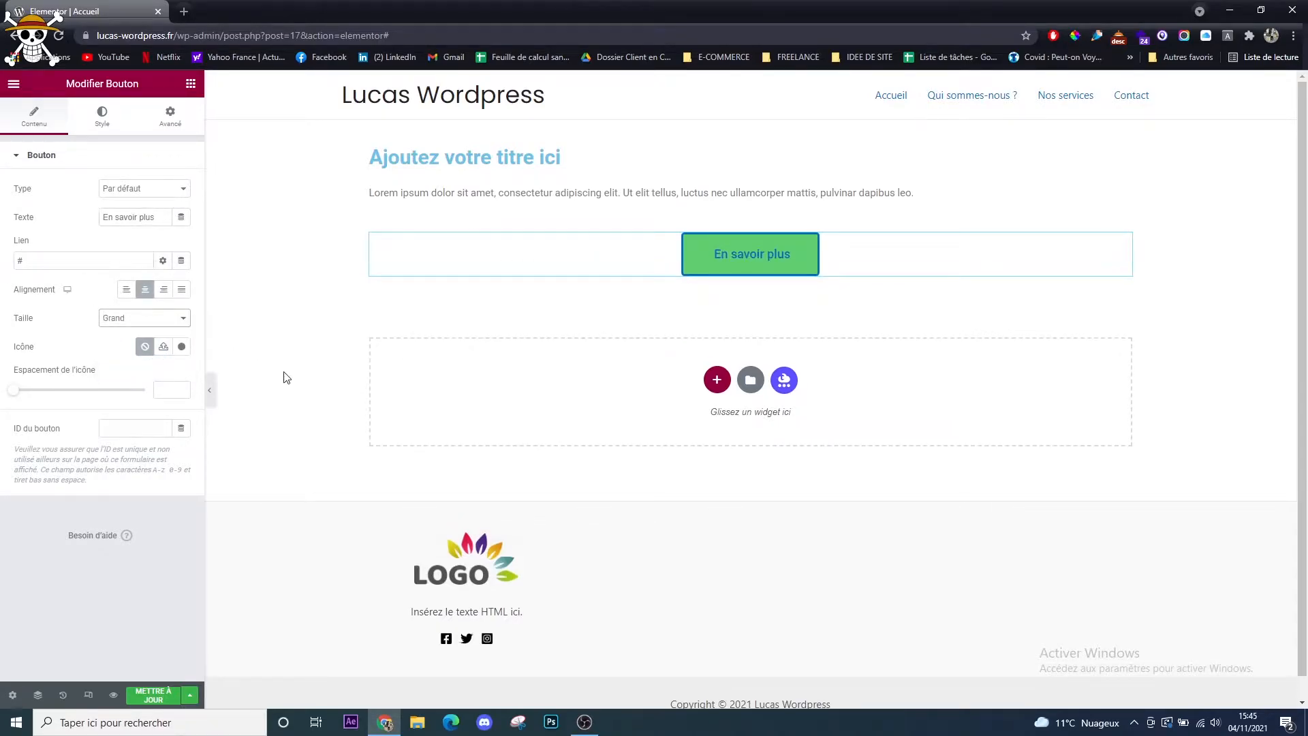
pyautogui.click(142, 318)
pyautogui.click(139, 353)
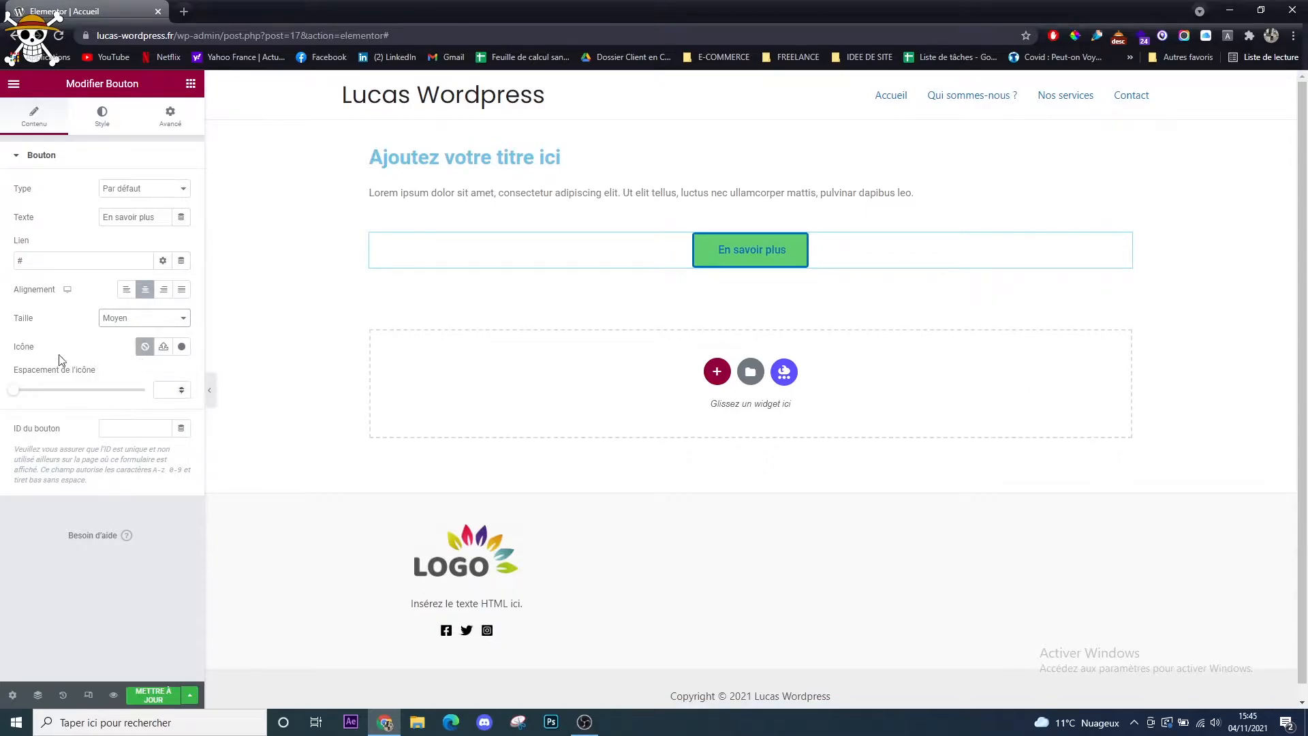
# Make the button's normal-state background colour fully transparent
pyautogui.click(100, 117)
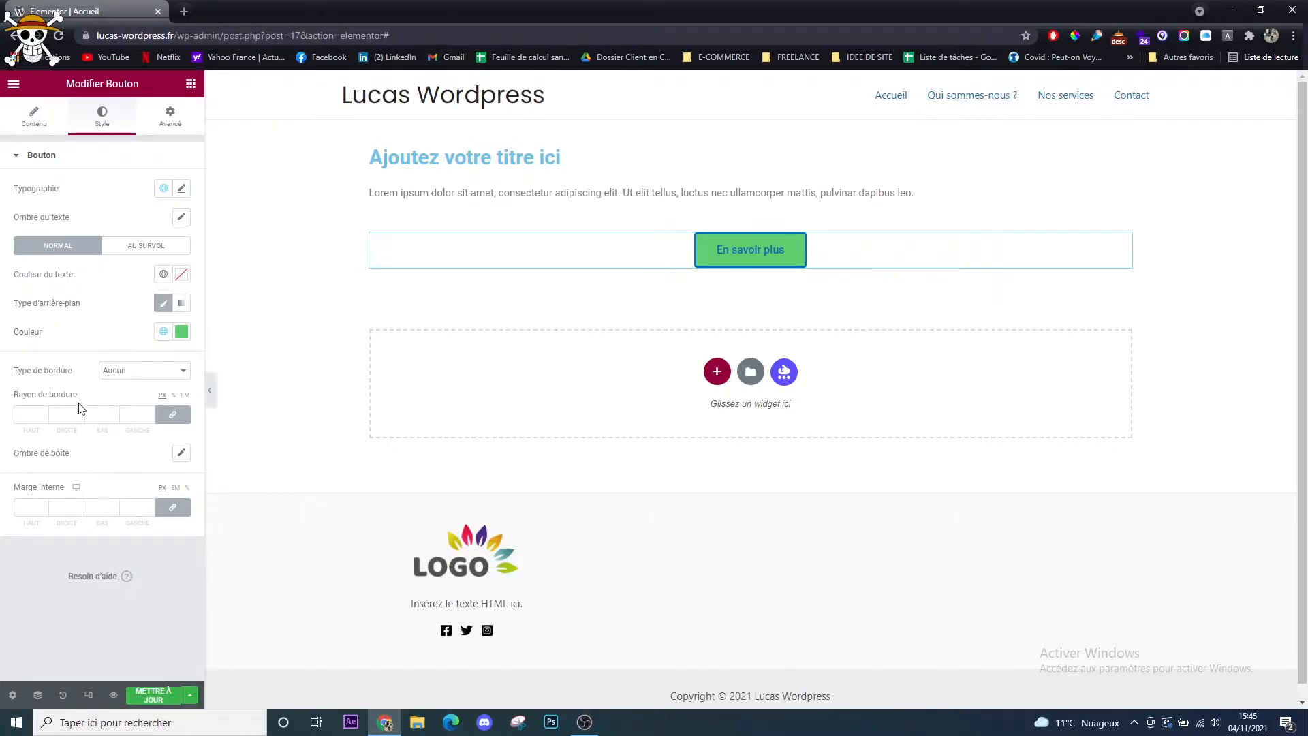
pyautogui.click(182, 331)
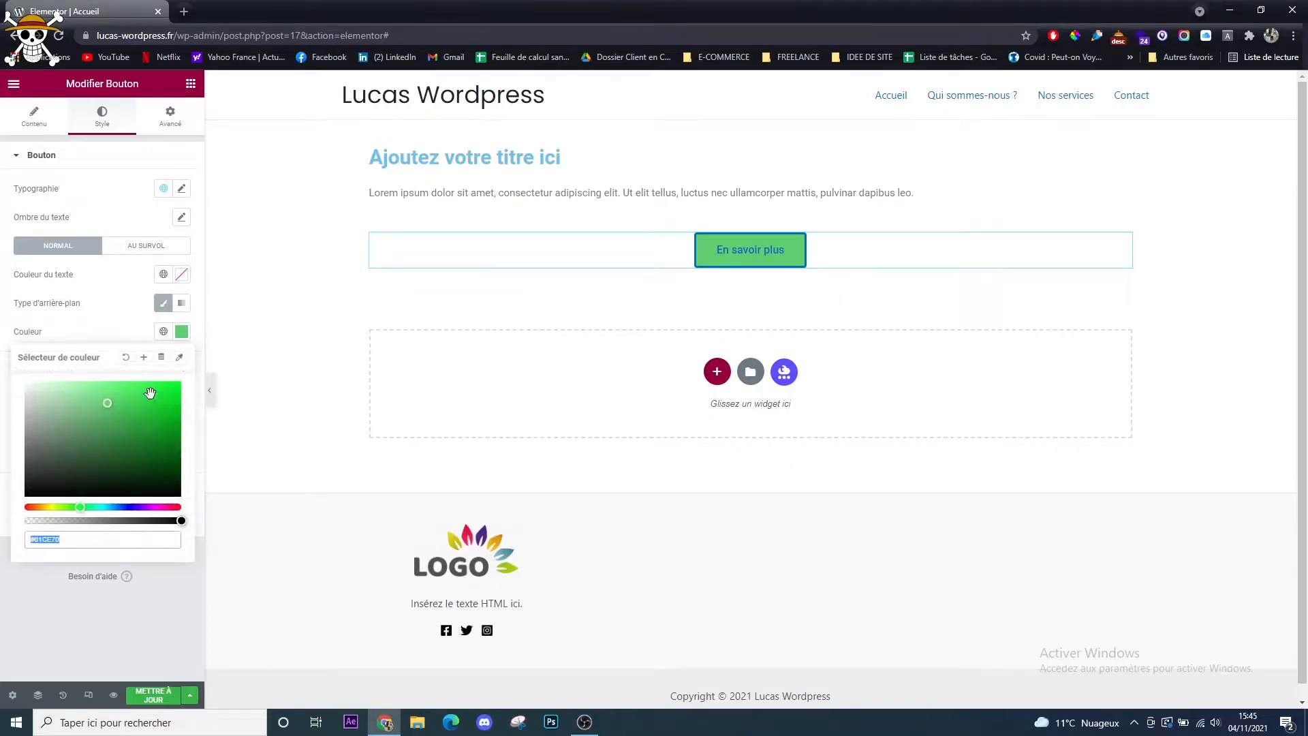
pyautogui.moveTo(61, 520); pyautogui.dragTo(26, 520)
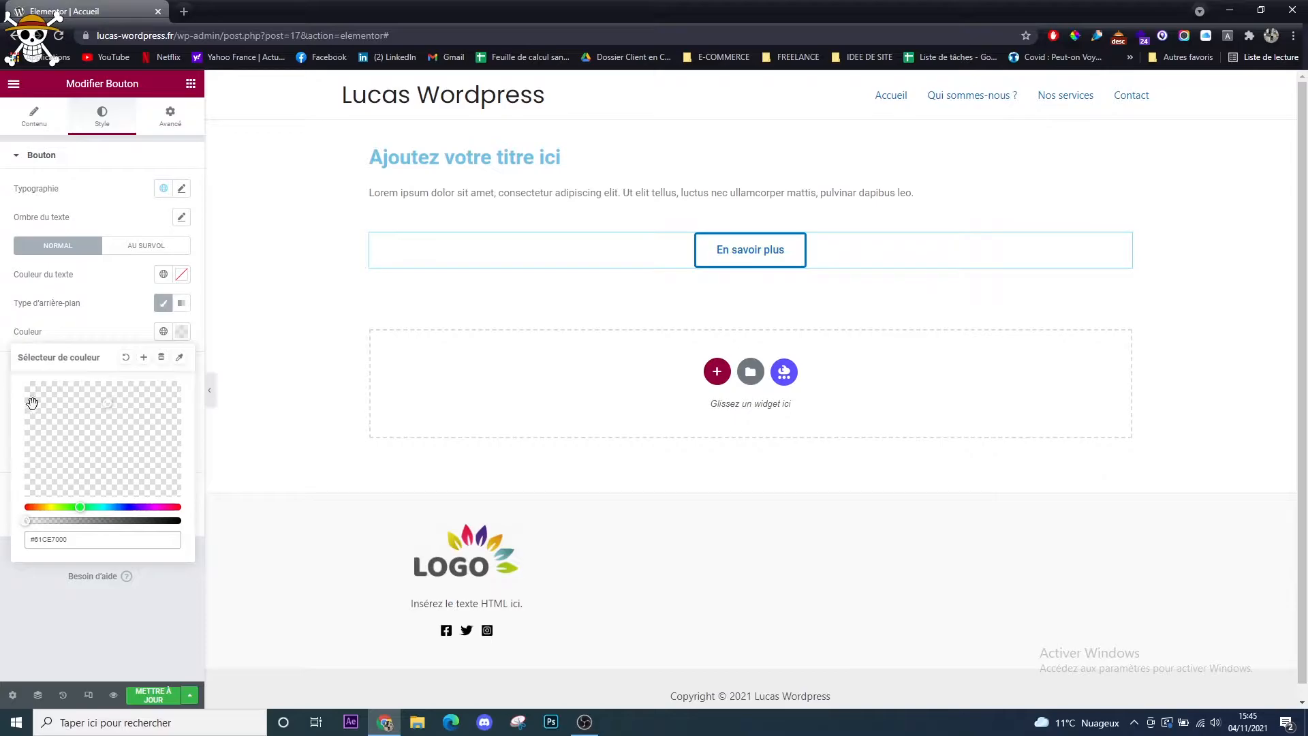
pyautogui.click(133, 263)
# Set the button's hover animation to Push and its border radius to 25 px on all corners
pyautogui.click(137, 249)
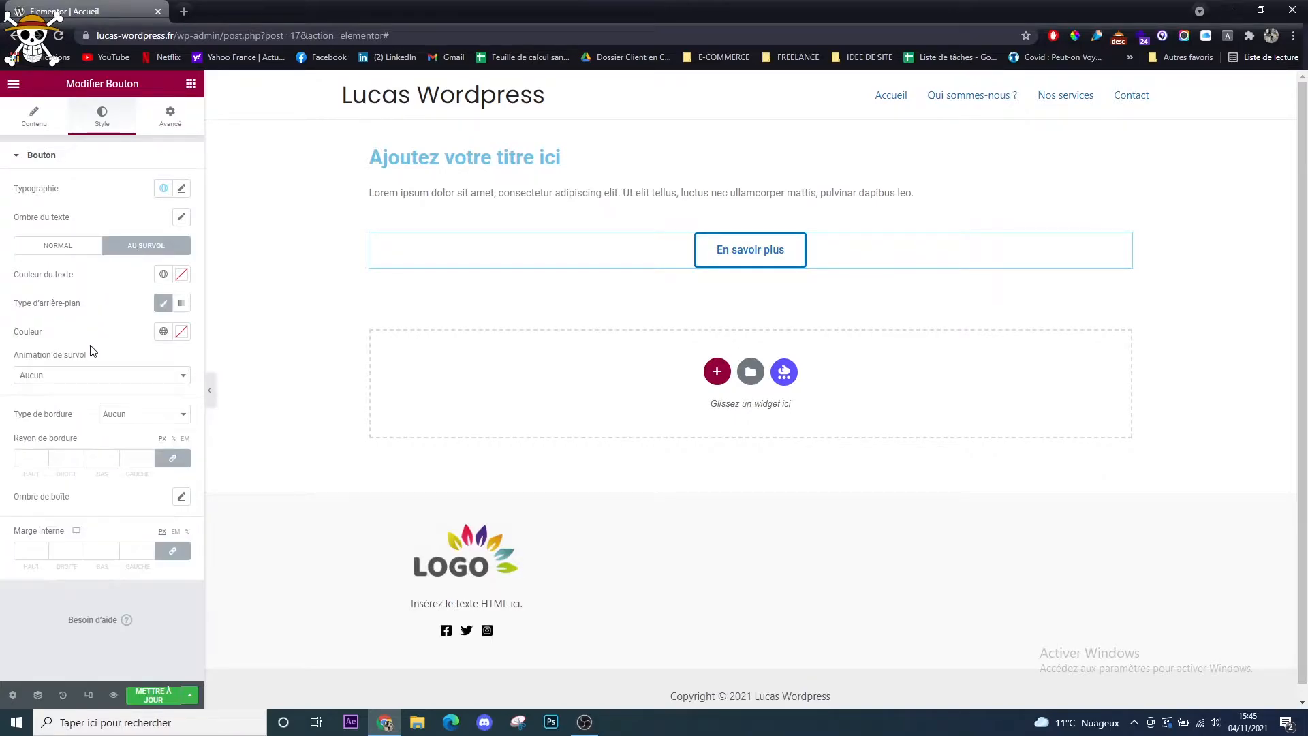
pyautogui.click(87, 376)
pyautogui.click(48, 417)
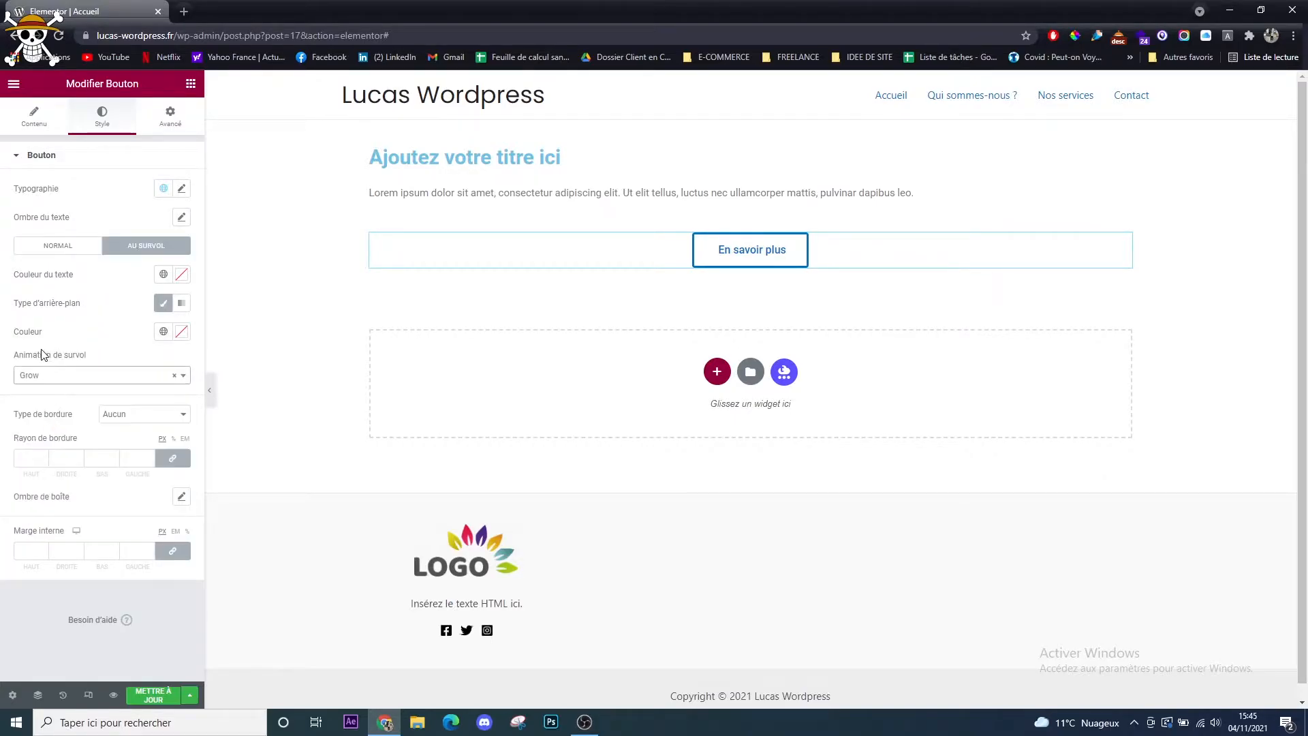
pyautogui.click(127, 377)
pyautogui.click(73, 498)
pyautogui.write('25')
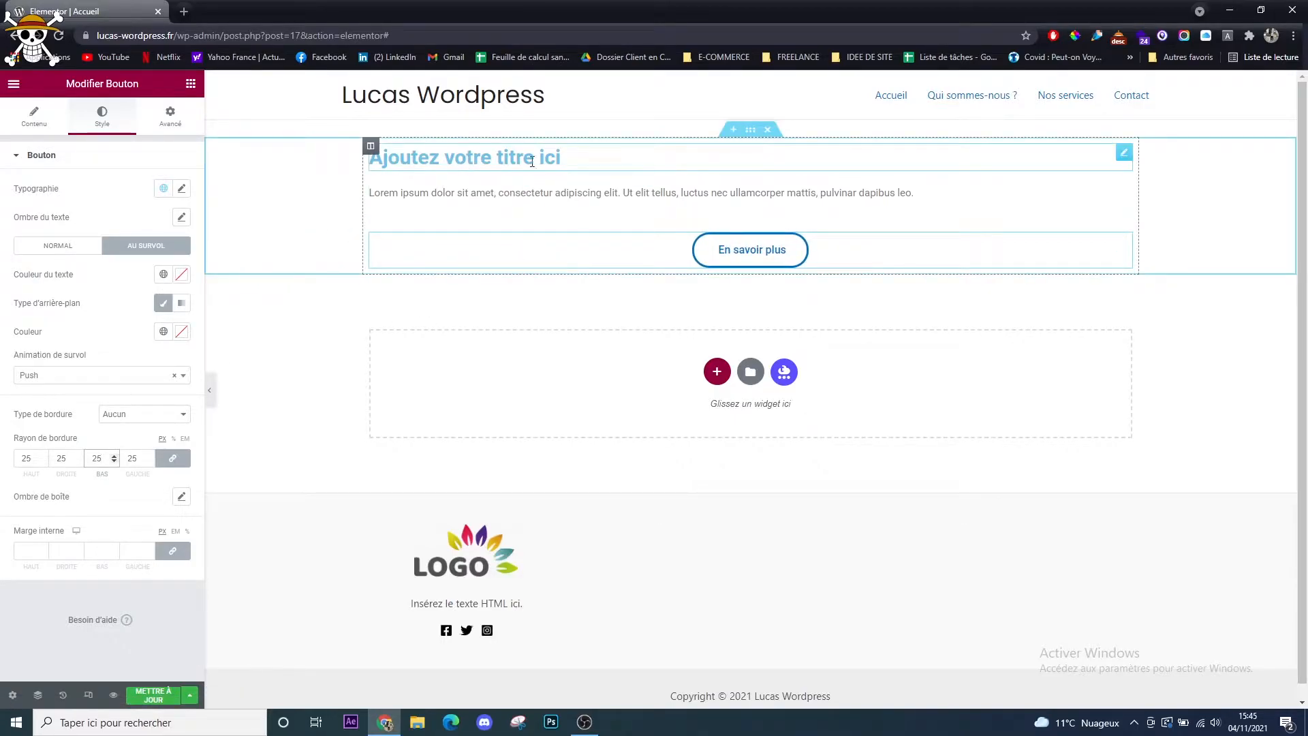
# Replace the heading's placeholder text with "Bienvenue sur notre site internet"
pyautogui.click(560, 157)
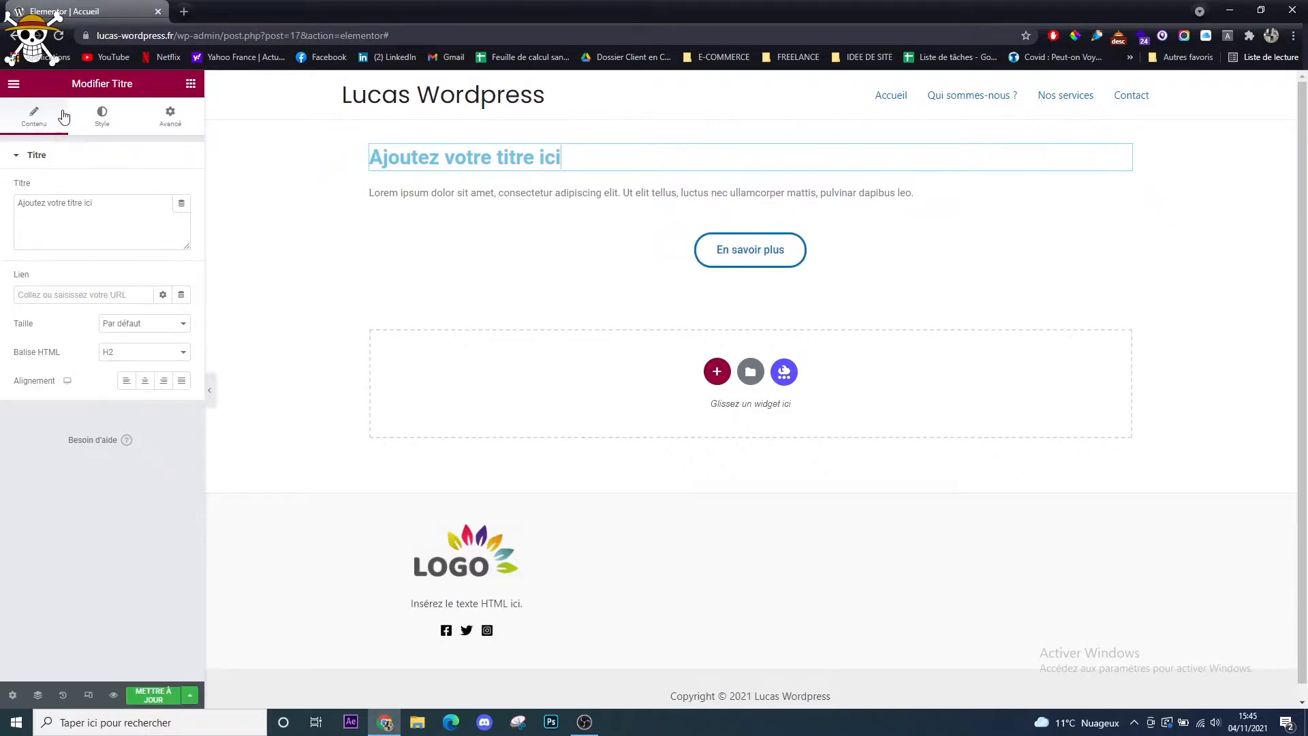
pyautogui.tripleClick(47, 200)
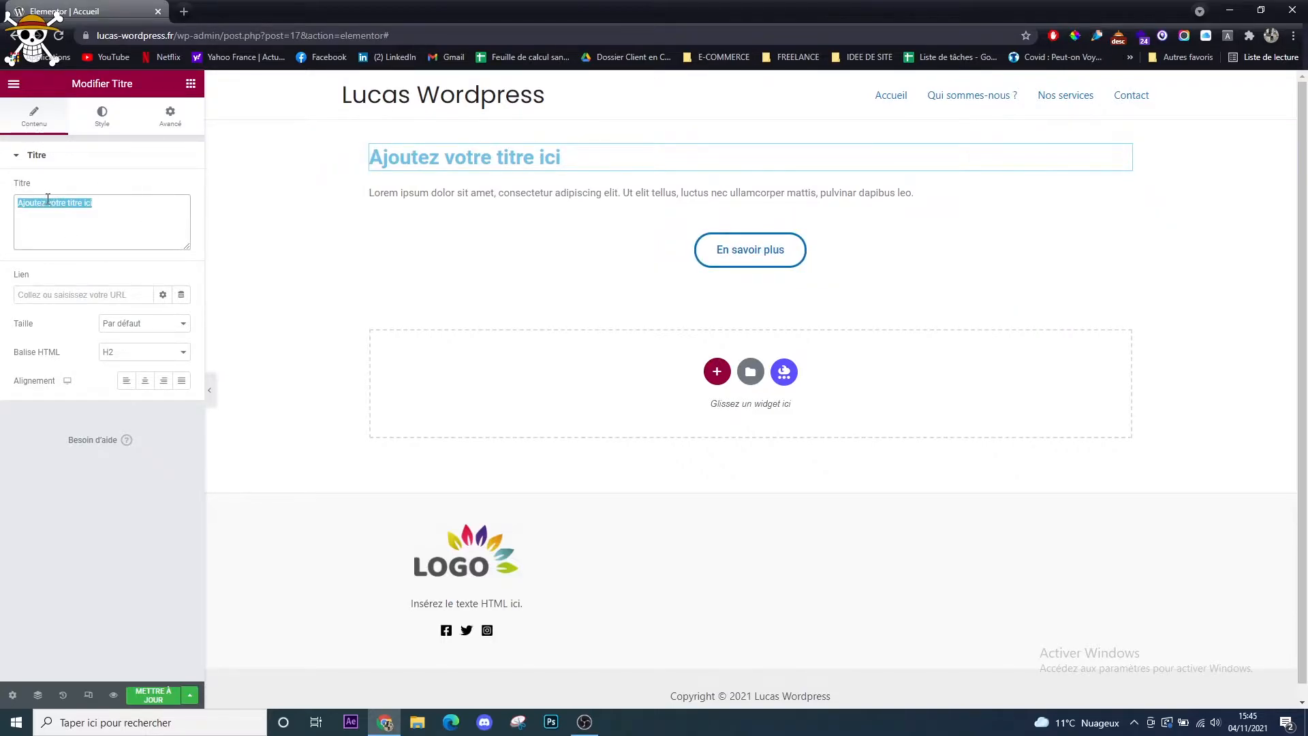
pyautogui.write('B')
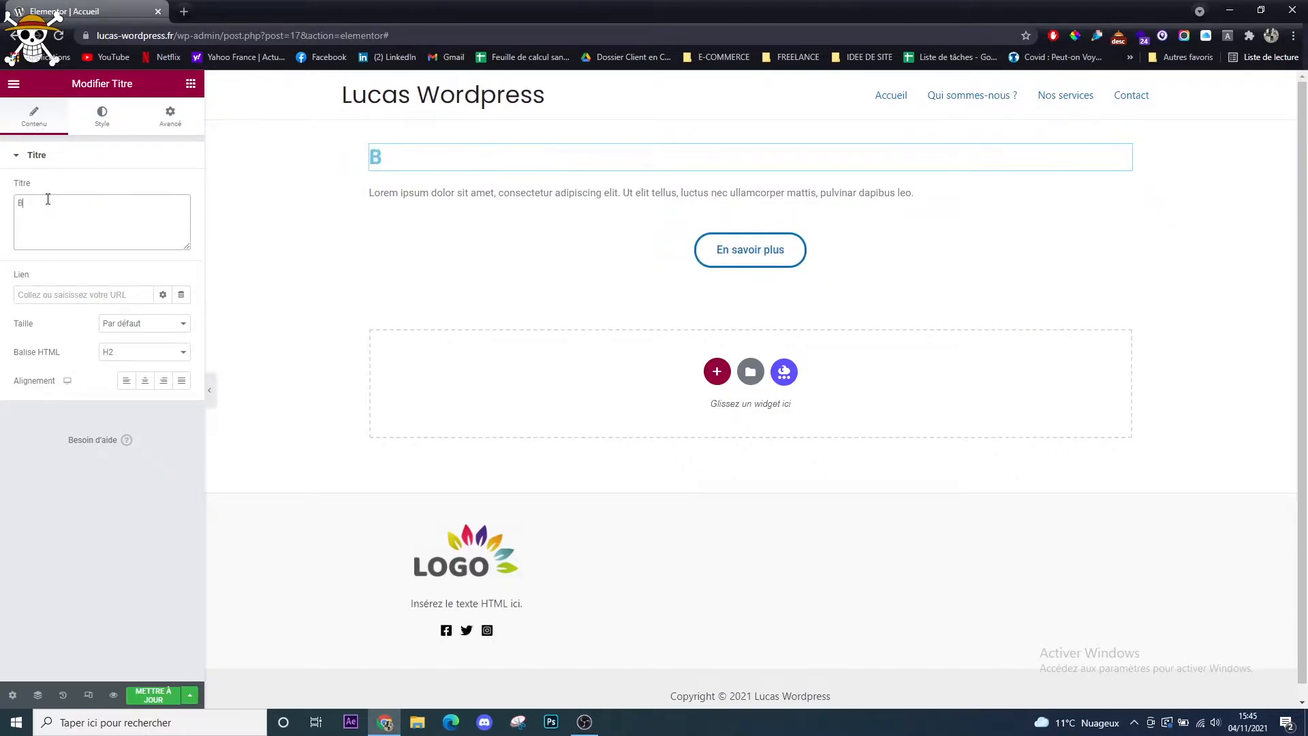
pyautogui.write('ienvenue sur n')
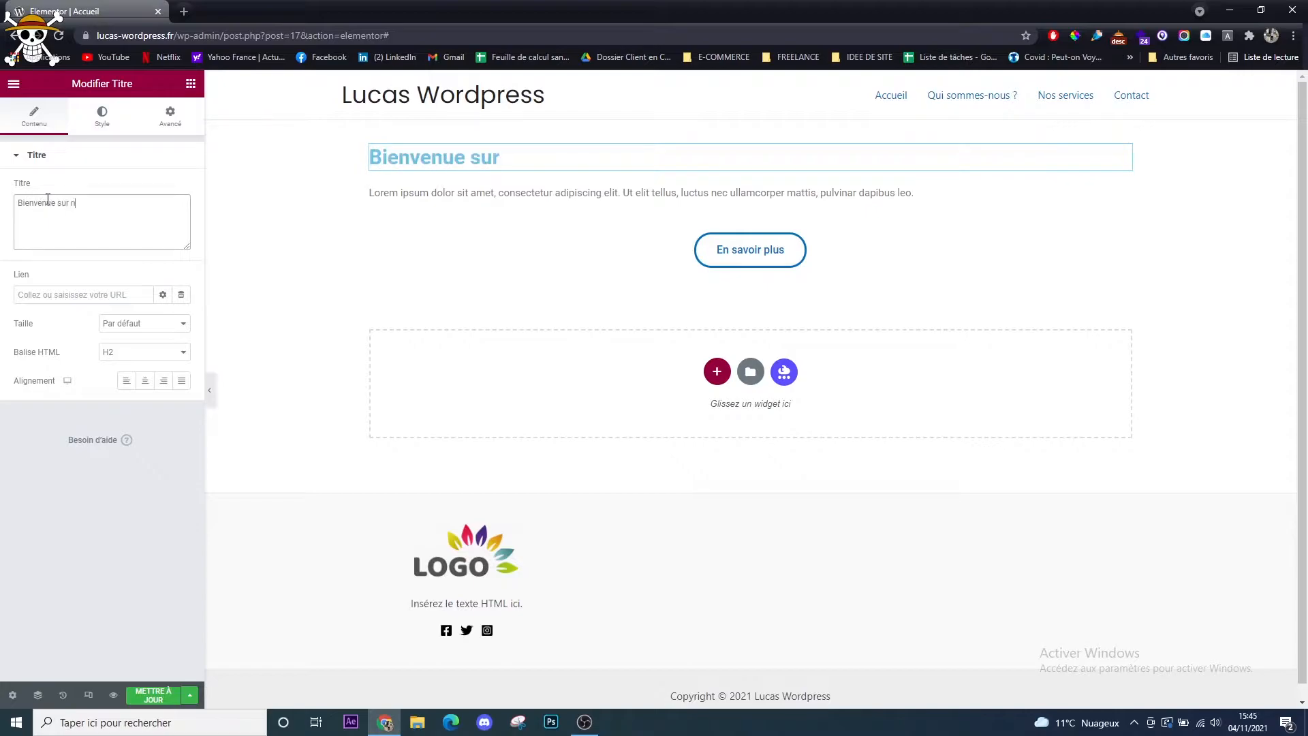
pyautogui.write('otre site internet')
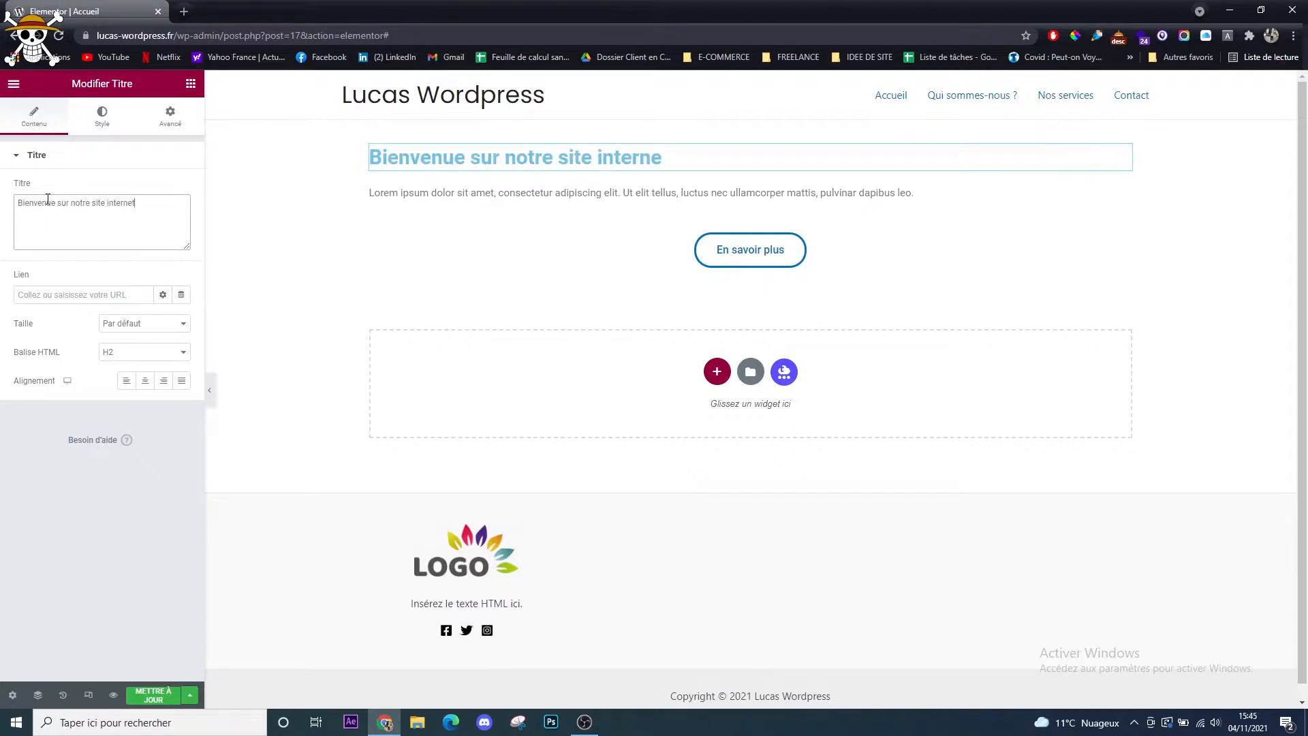
# Centre the heading and set its HTML tag to H1
pyautogui.click(145, 380)
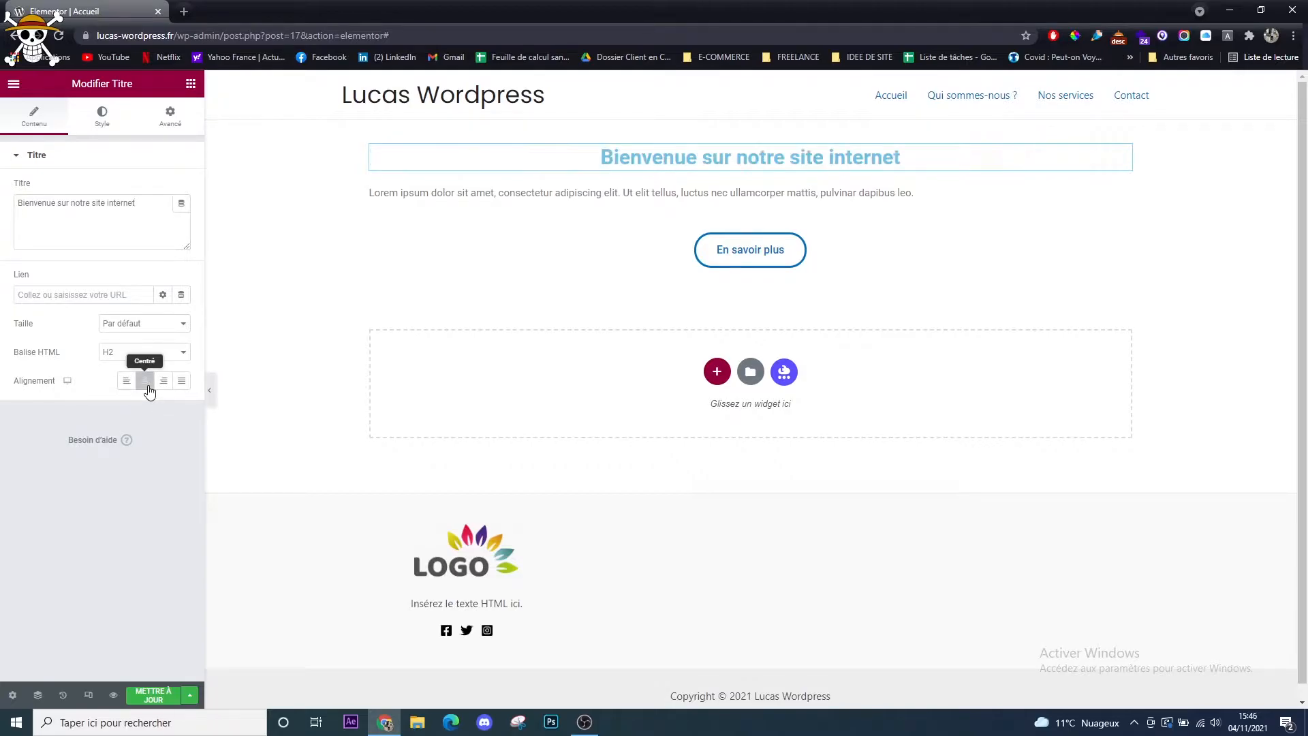
pyautogui.click(151, 352)
pyautogui.click(120, 368)
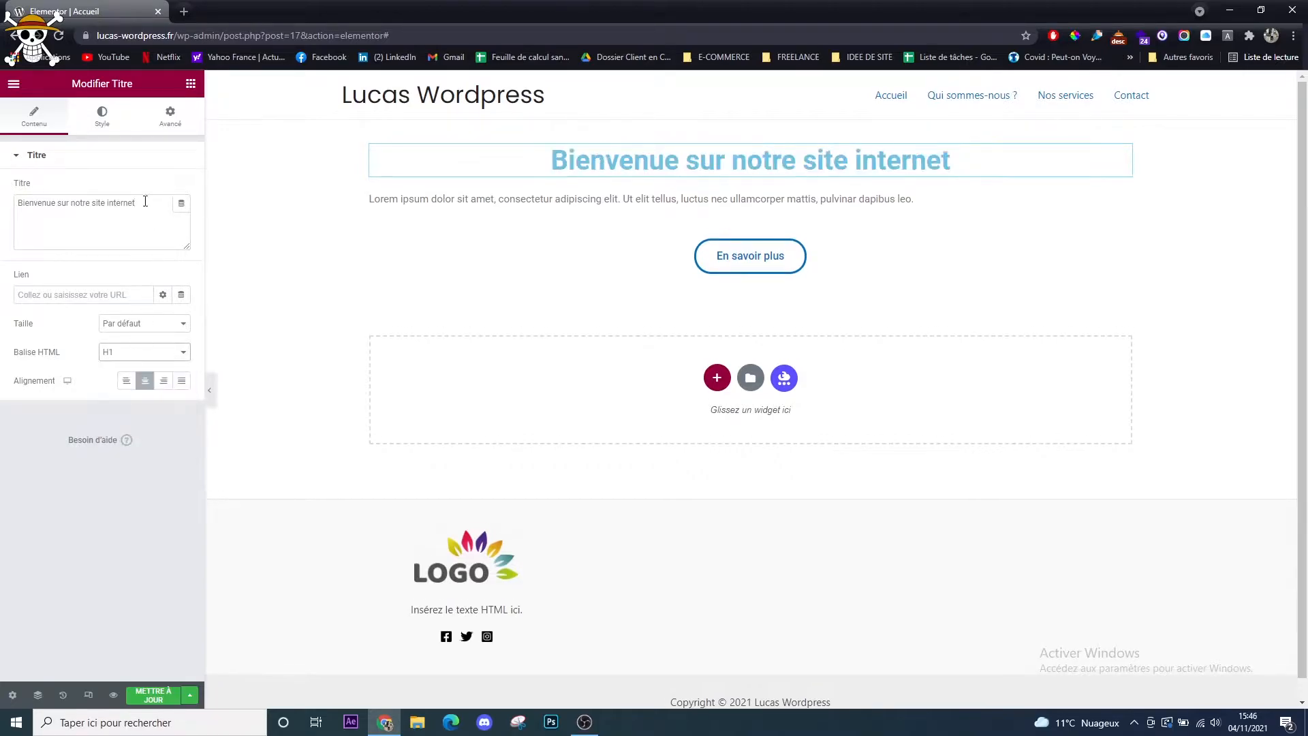
# Set the heading's text colour to the global colour NOIR
pyautogui.click(104, 113)
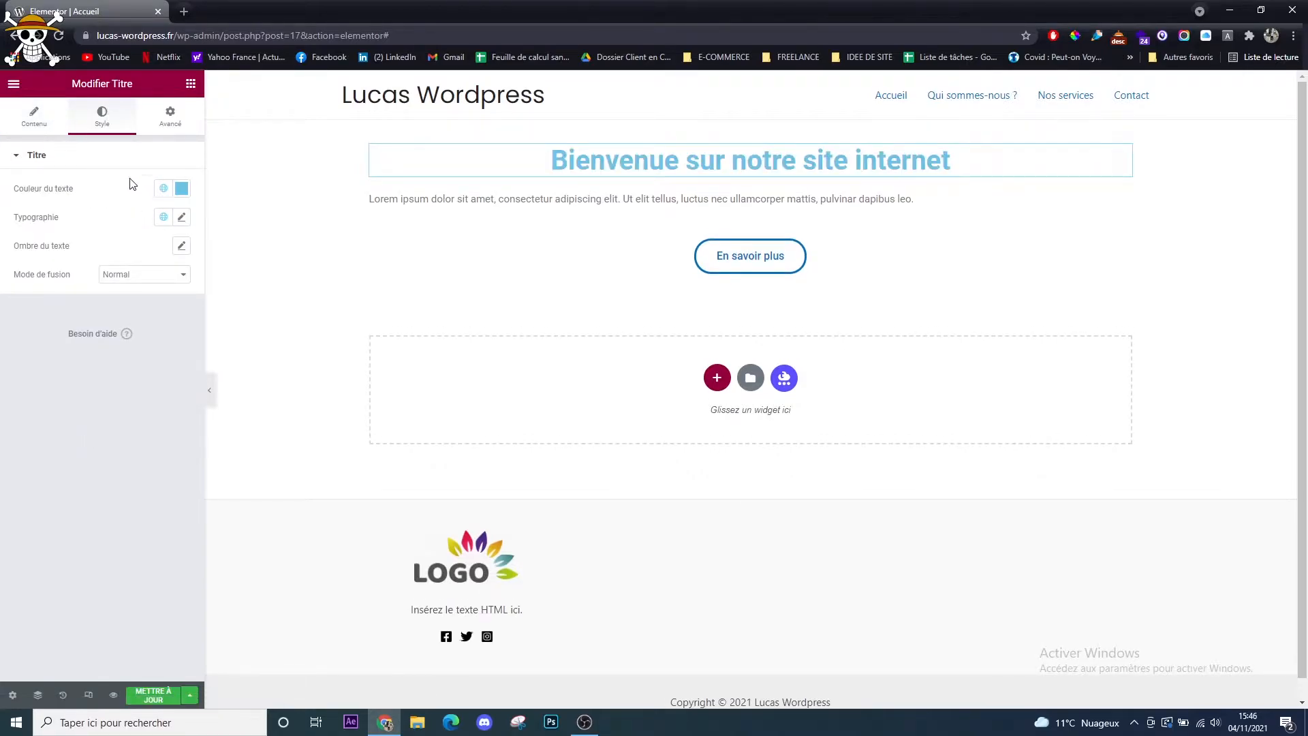
pyautogui.click(162, 191)
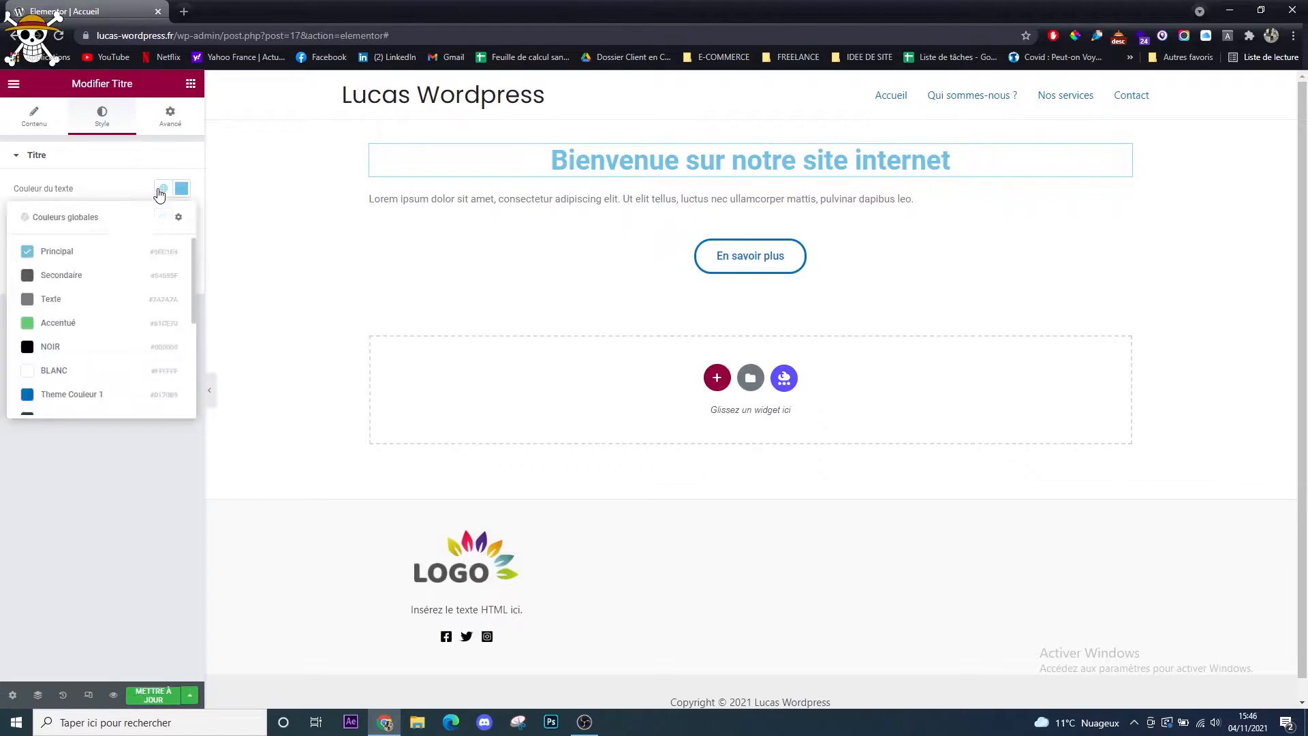
pyautogui.click(87, 345)
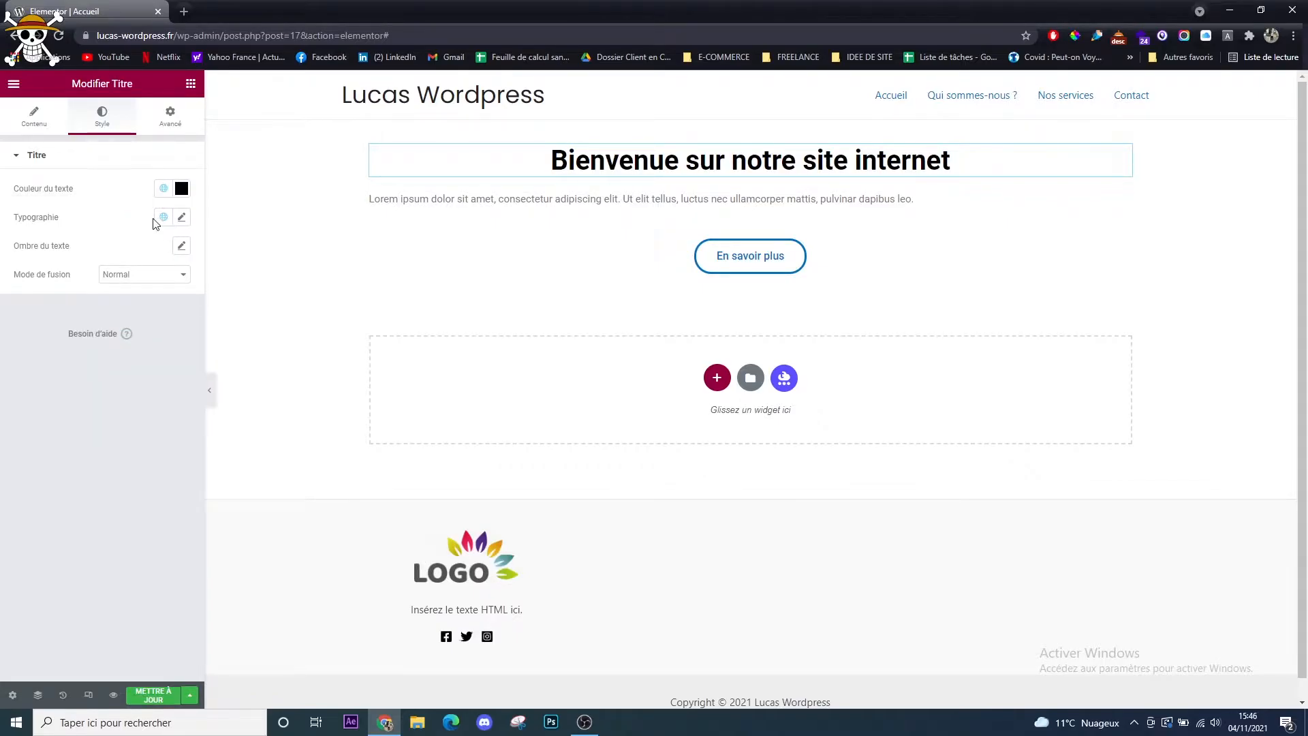
# Change the heading's font family to Poppins
pyautogui.click(179, 222)
pyautogui.click(145, 281)
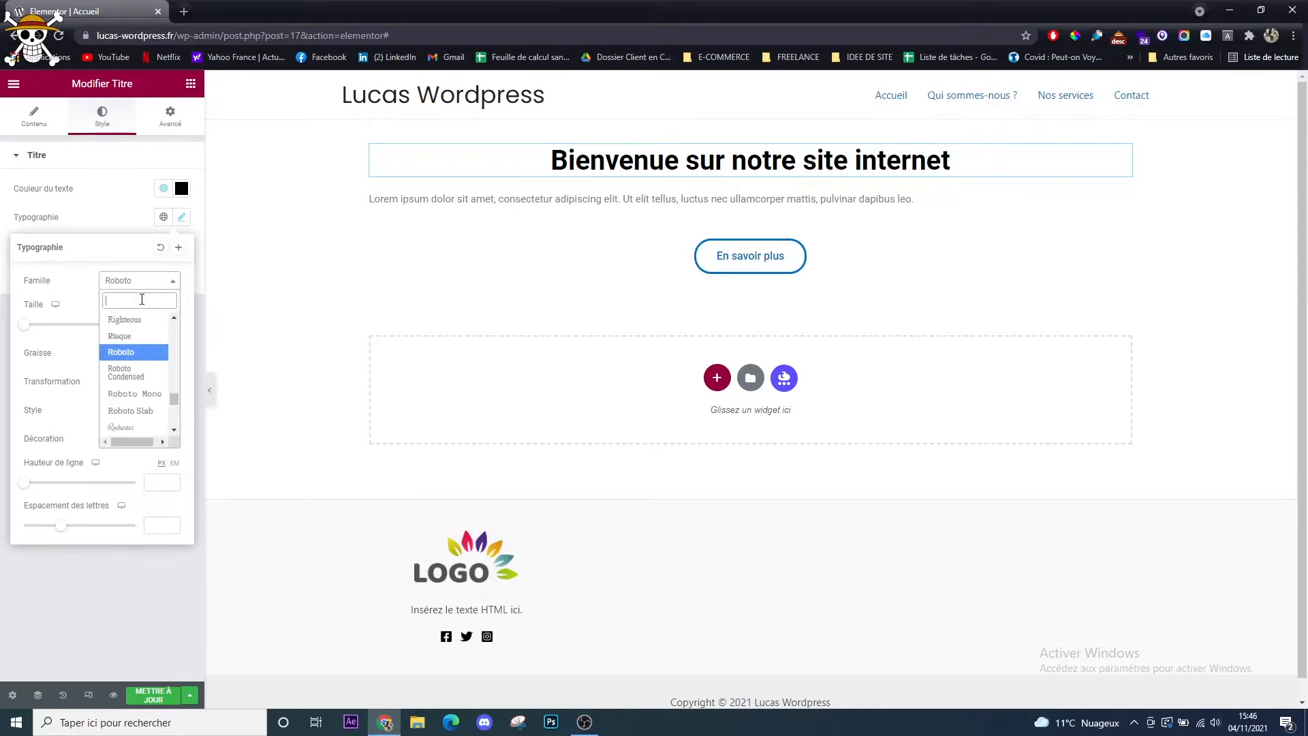
pyautogui.write('popp')
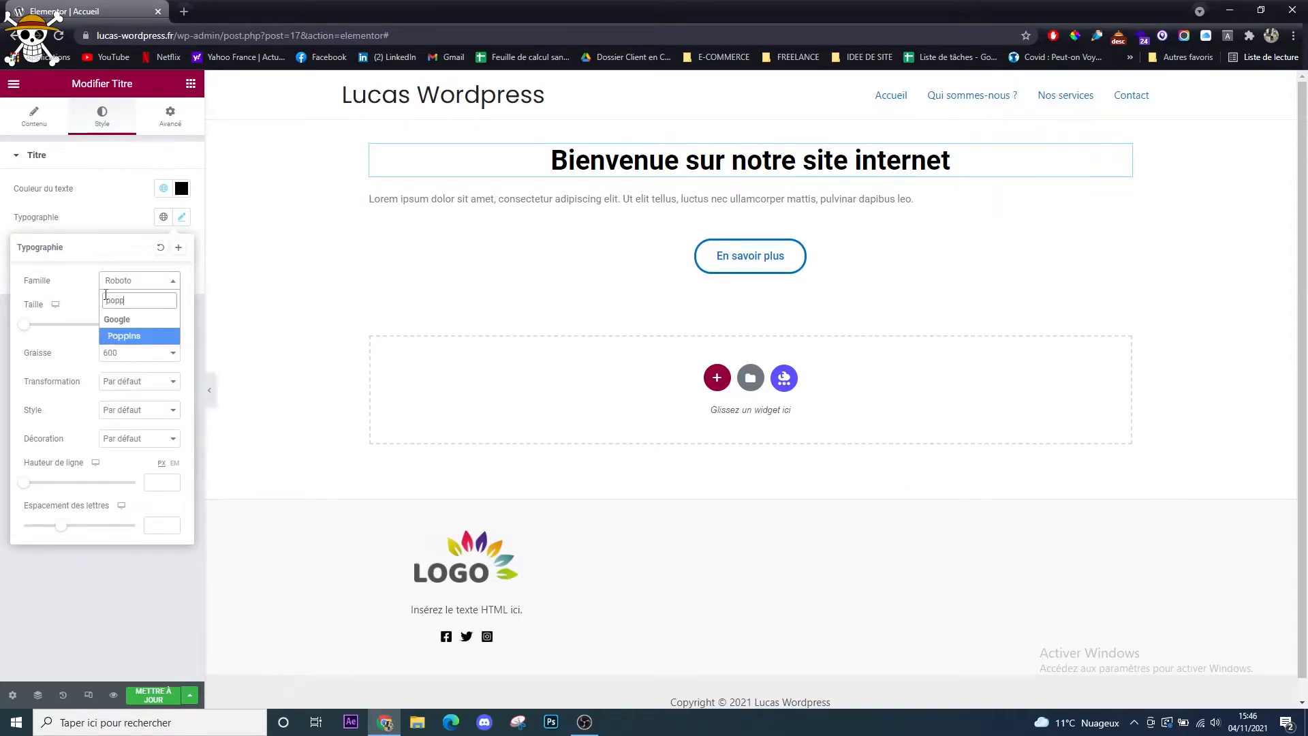
pyautogui.press('Return')
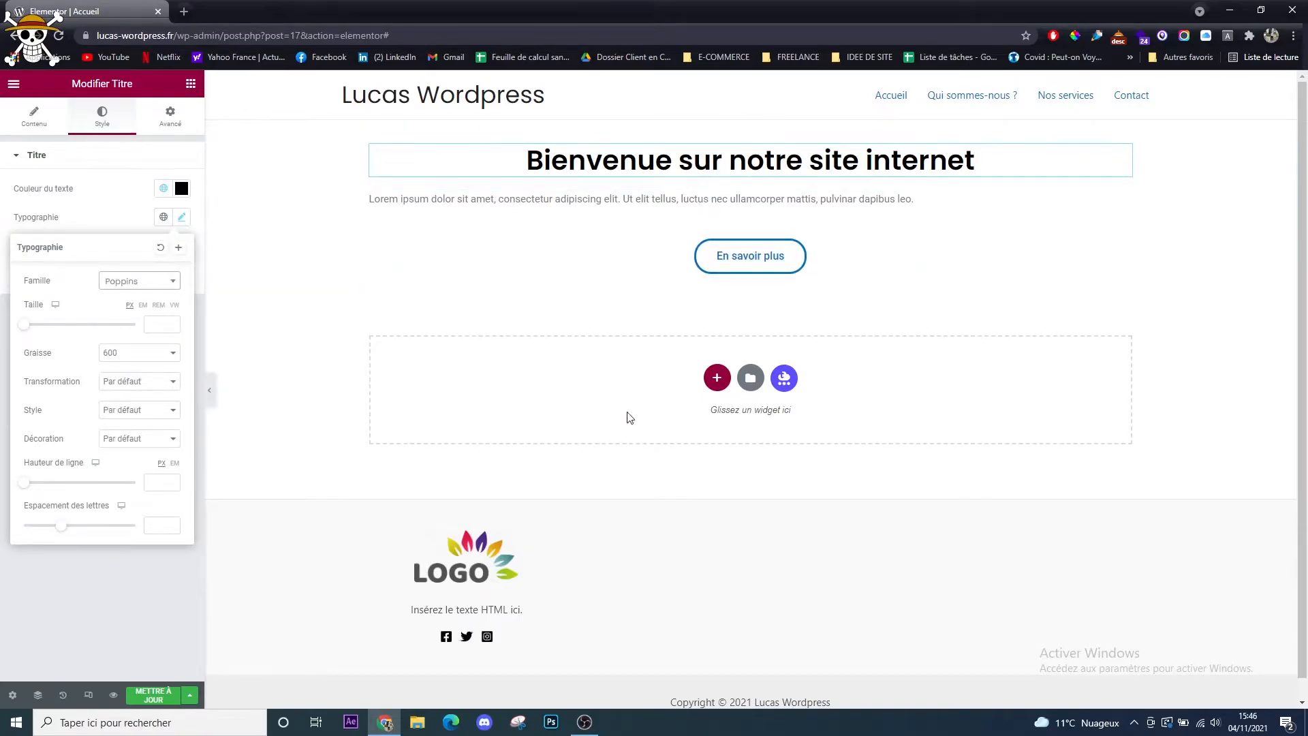
# Set the heading's text transformation to Majuscule and its style to Italique, then return to the widget library
pyautogui.click(150, 389)
pyautogui.click(151, 403)
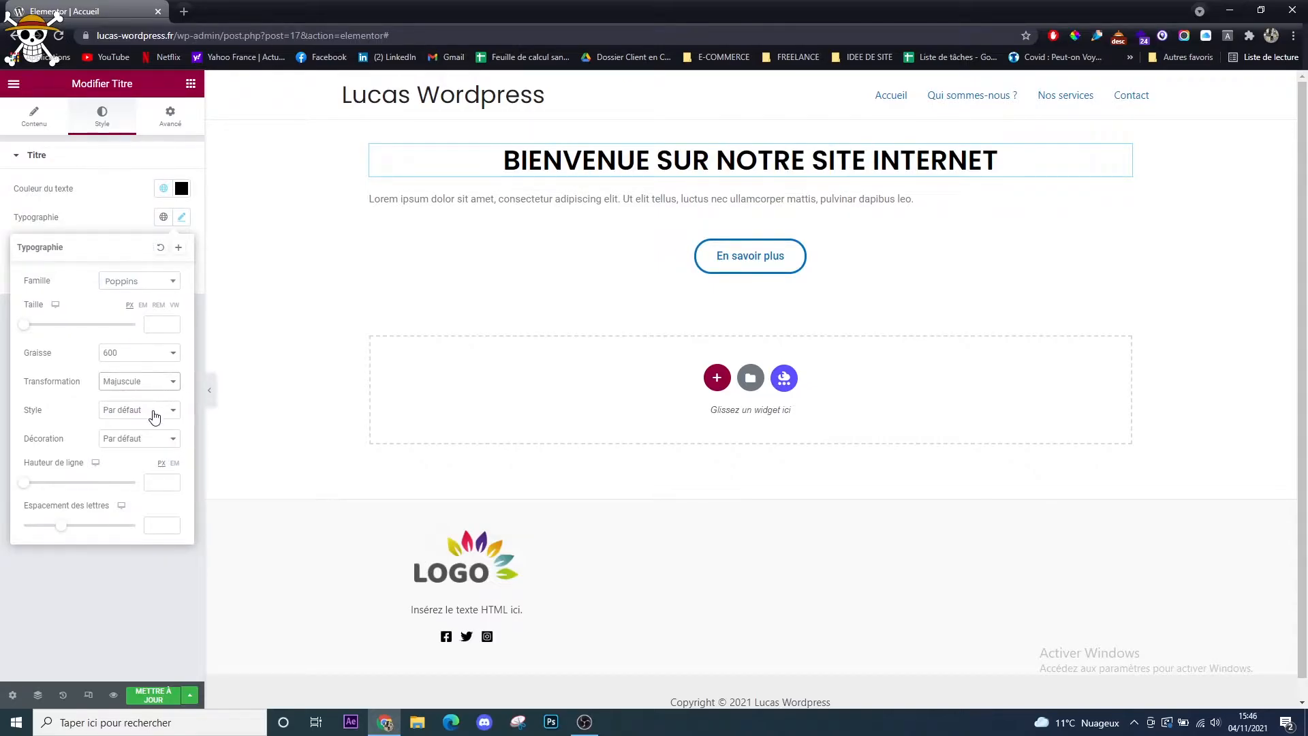
pyautogui.click(153, 409)
pyautogui.click(144, 440)
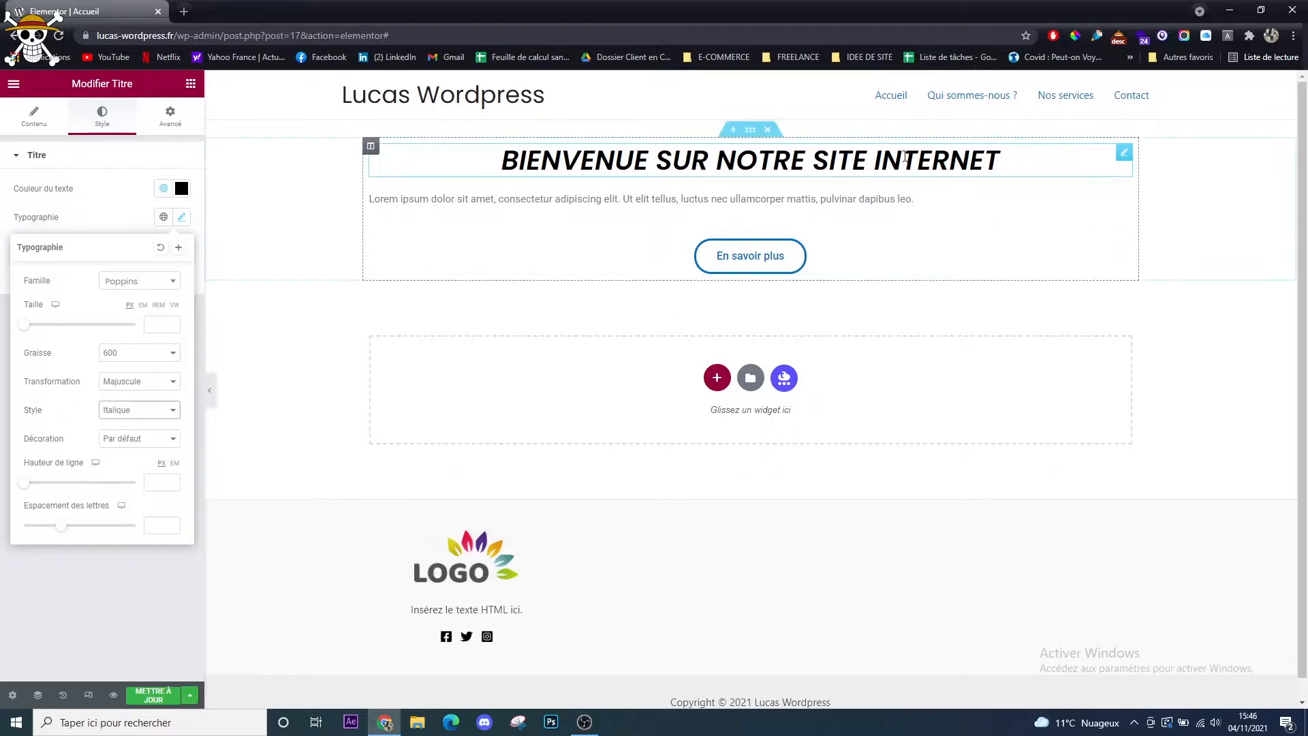
pyautogui.click(190, 83)
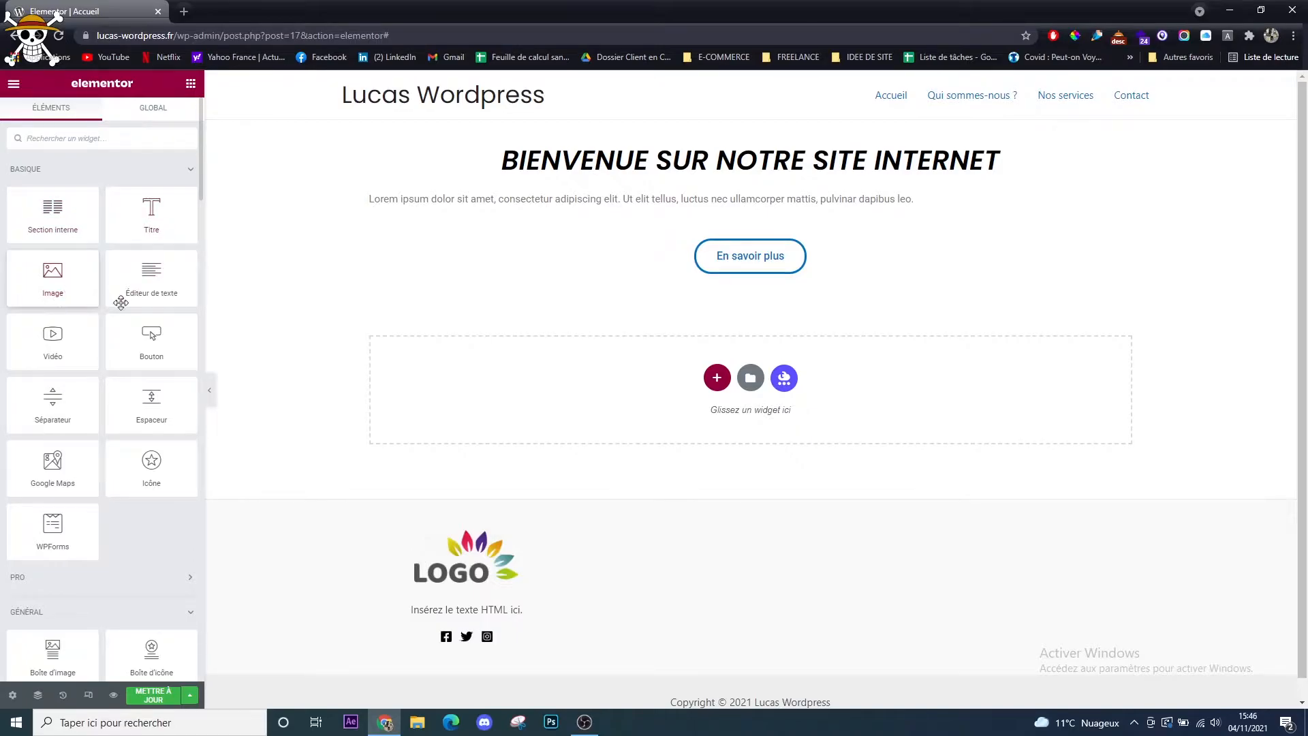
# Add a separator between the welcome heading and its text, set its width to 10%, and return to the widget library
pyautogui.moveTo(45, 415); pyautogui.dragTo(707, 172)
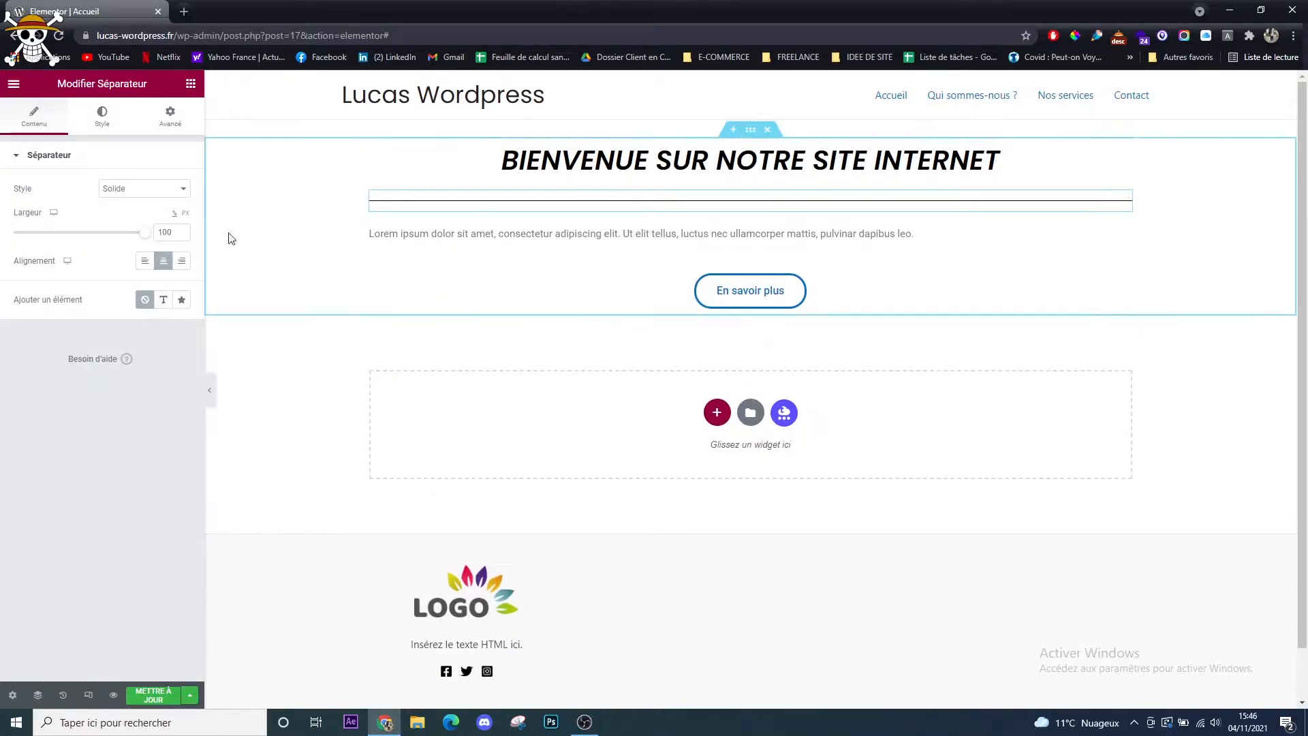
pyautogui.press('BackSpace')
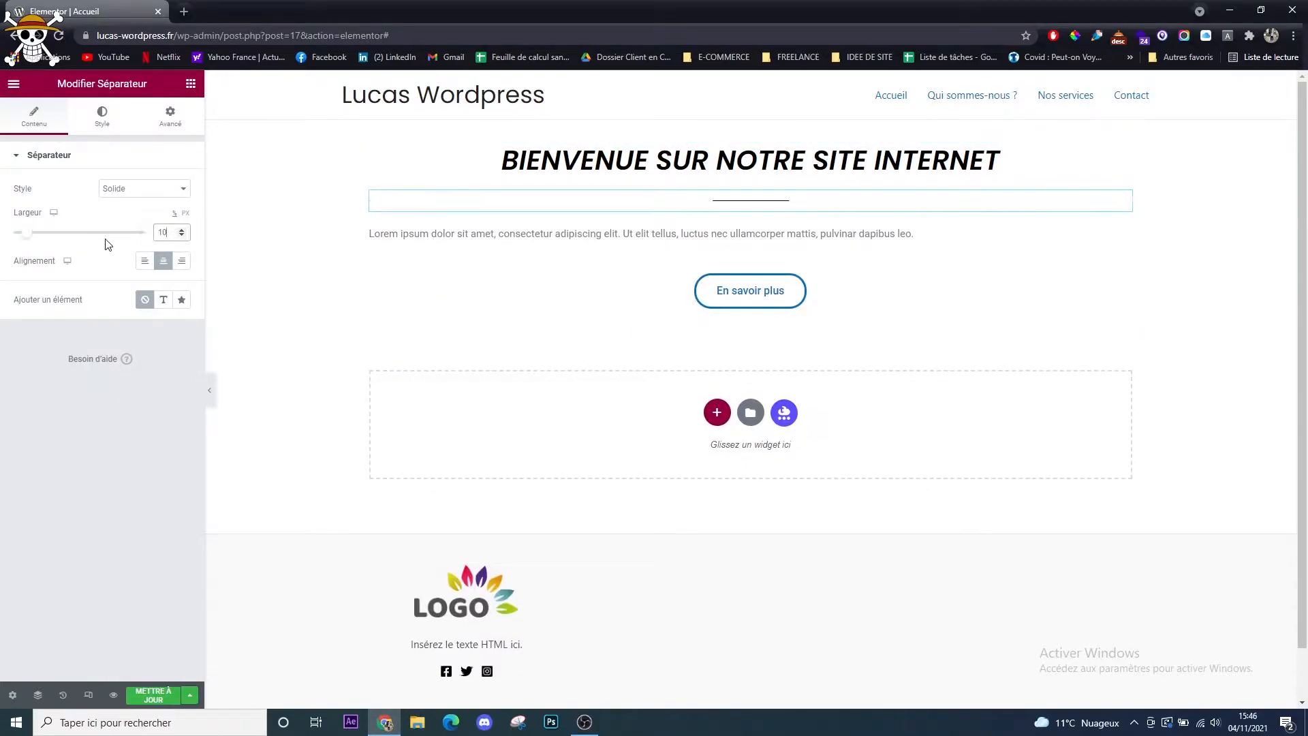
pyautogui.click(191, 83)
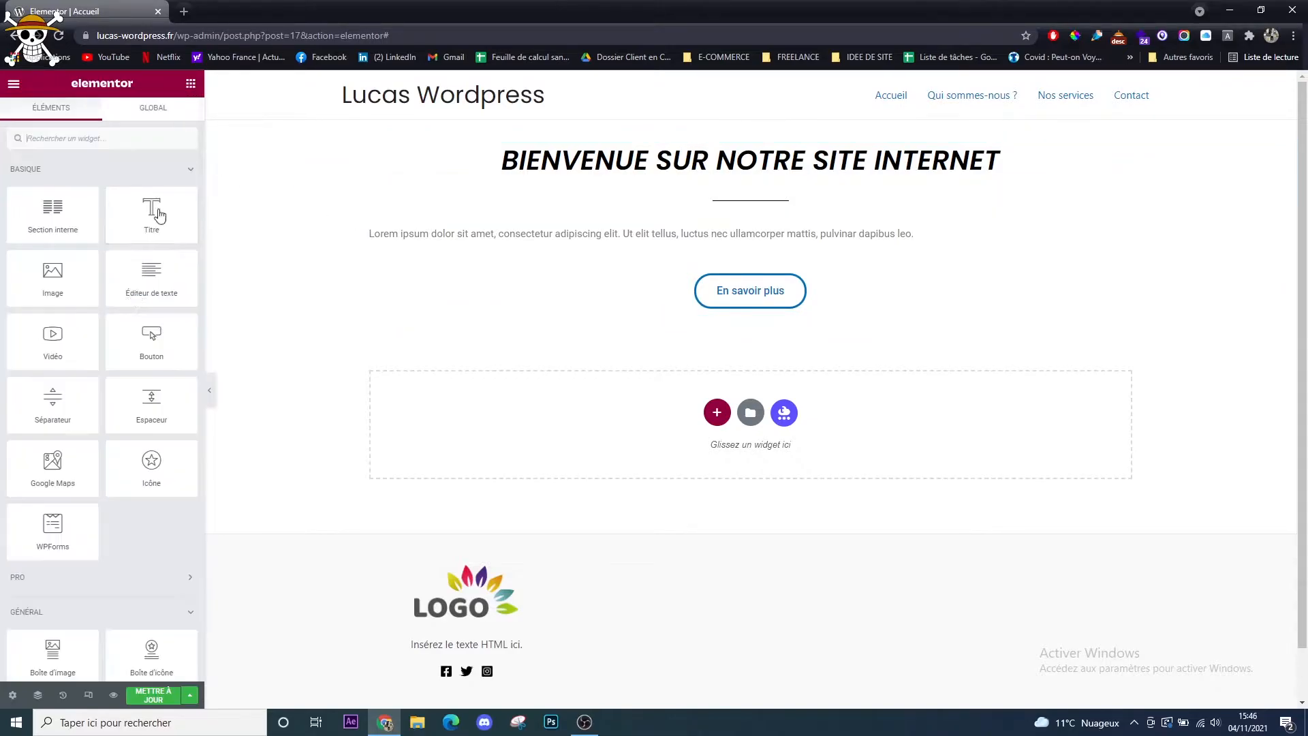
# Look through the widgets available in the library, from the Basique group down past the Général group
pyautogui.scroll(-1, 120, 413)
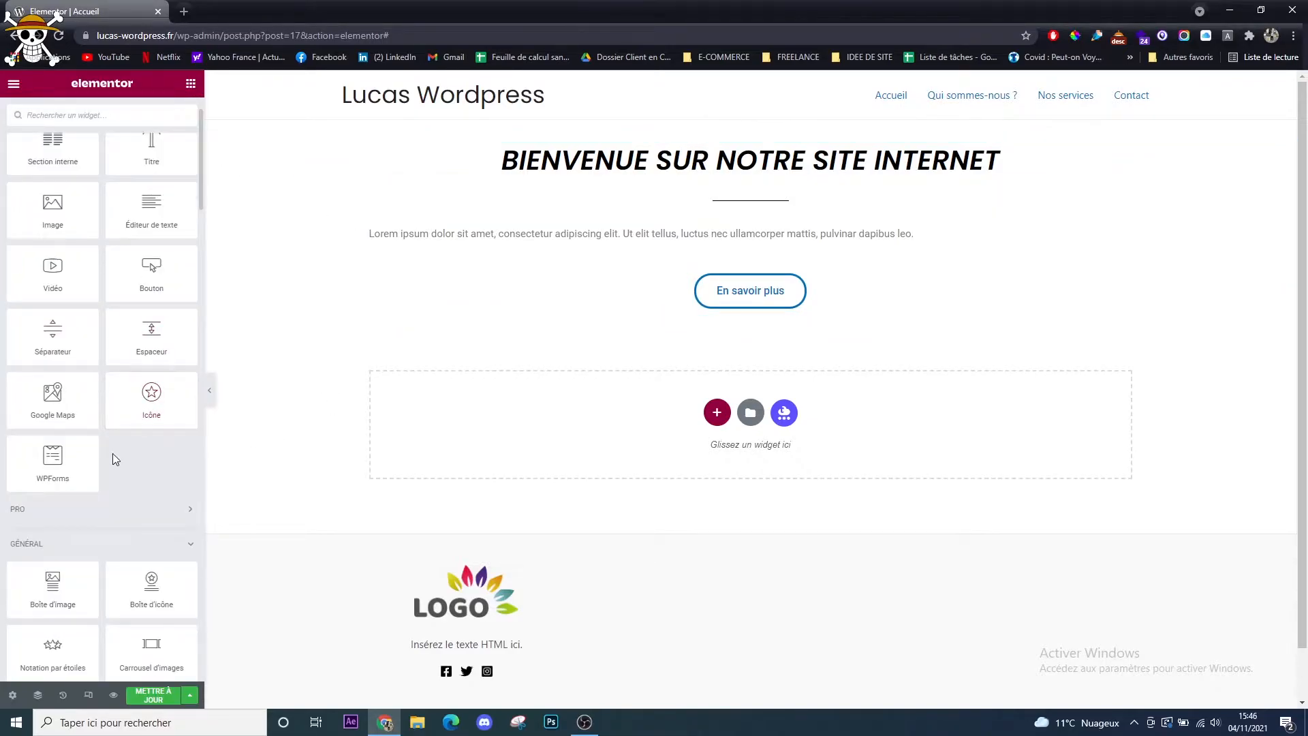
pyautogui.scroll(-5, 82, 456)
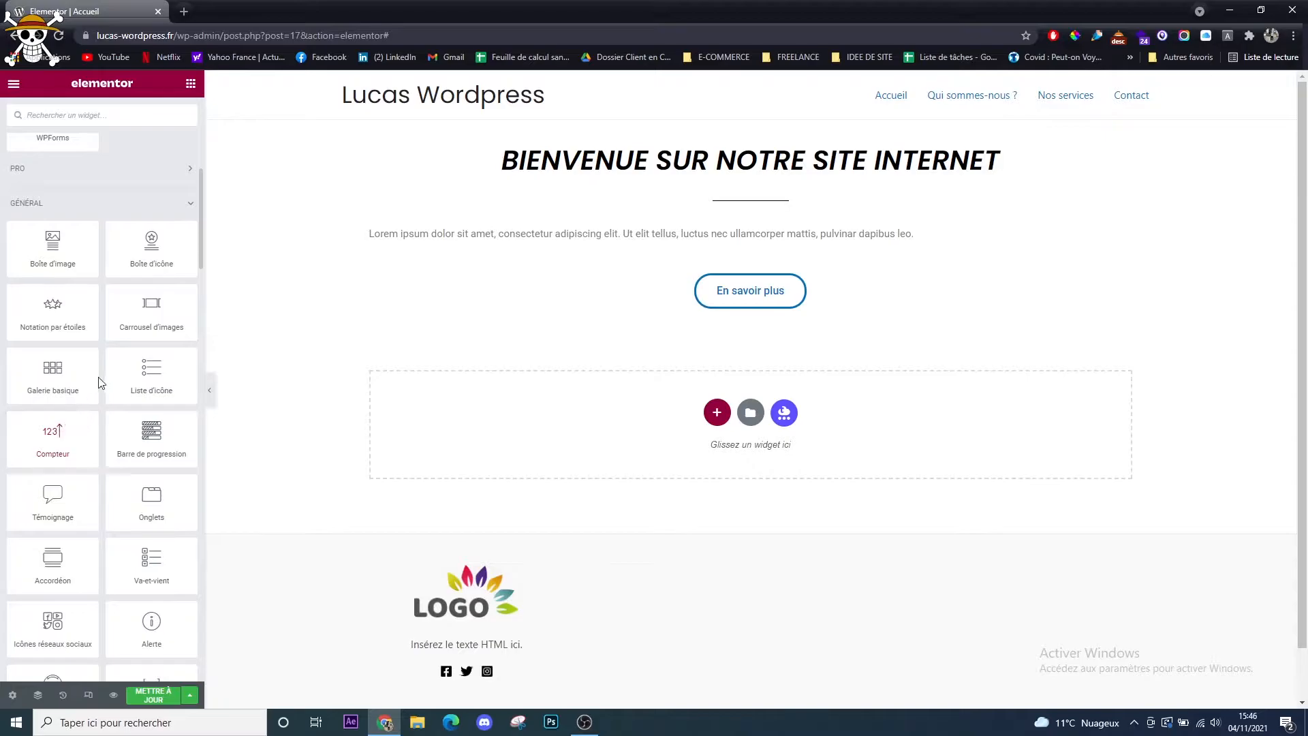
pyautogui.scroll(-4, 98, 361)
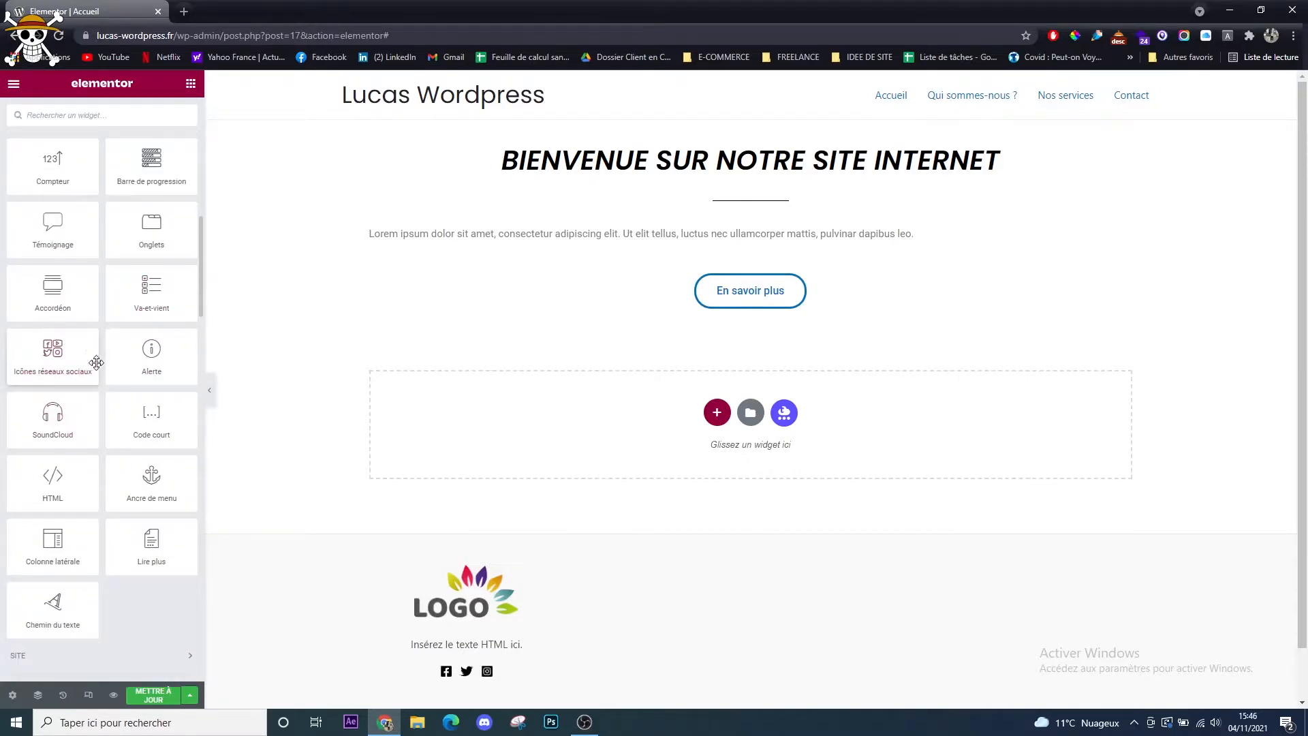
pyautogui.scroll(-6, 93, 372)
pyautogui.scroll(15, 91, 536)
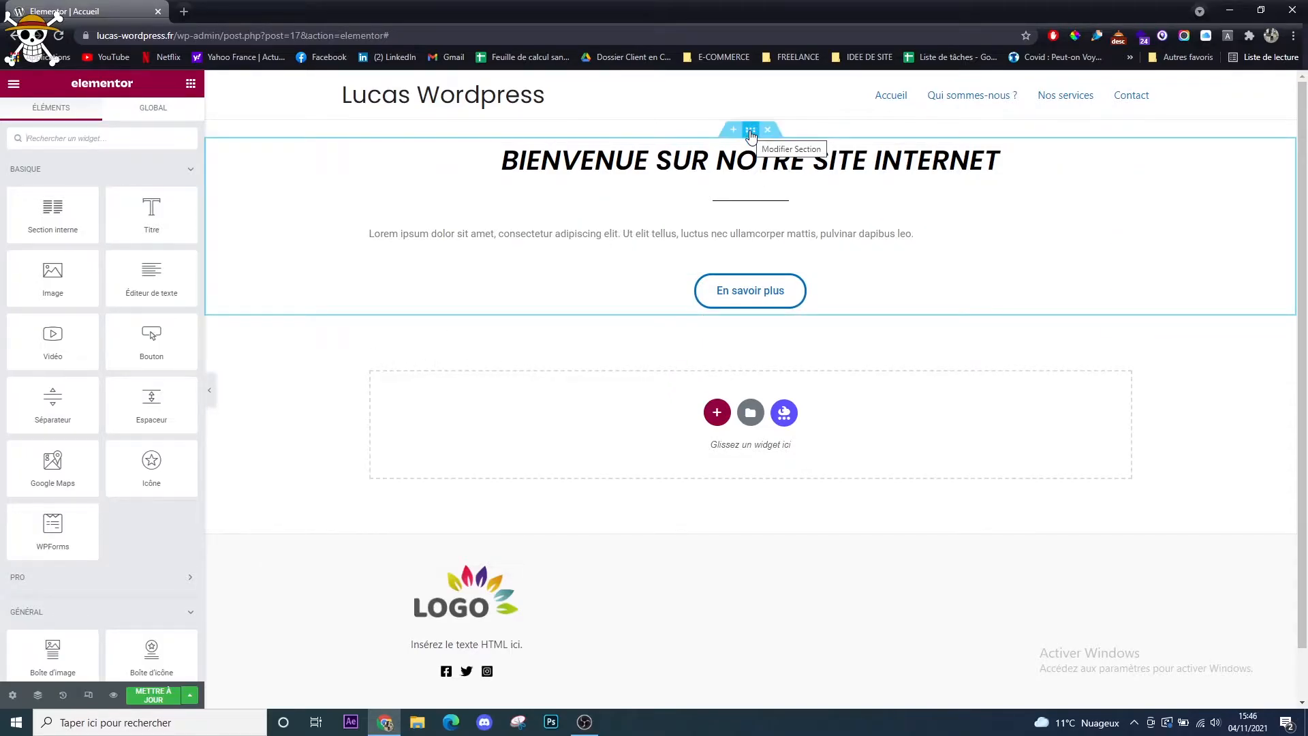
# Add a section with two equal columns below the welcome section and return to the widget library
pyautogui.click(716, 412)
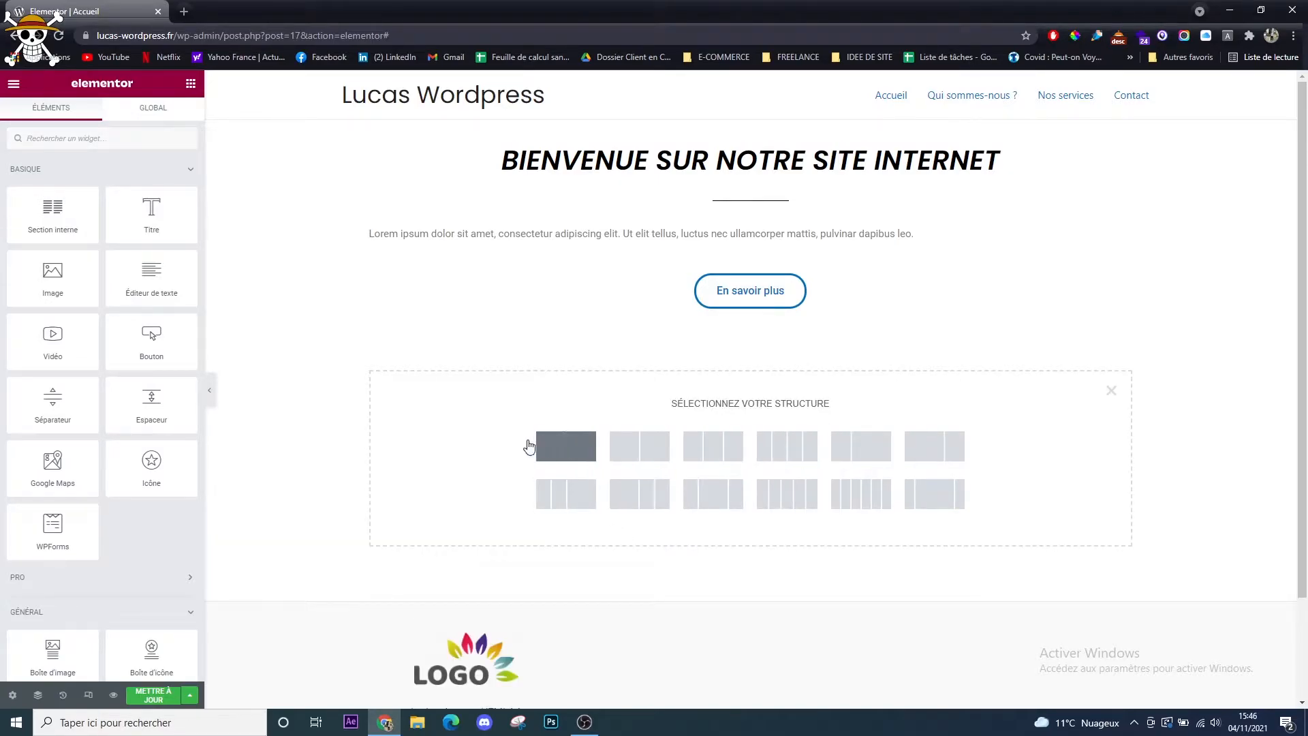
pyautogui.click(630, 446)
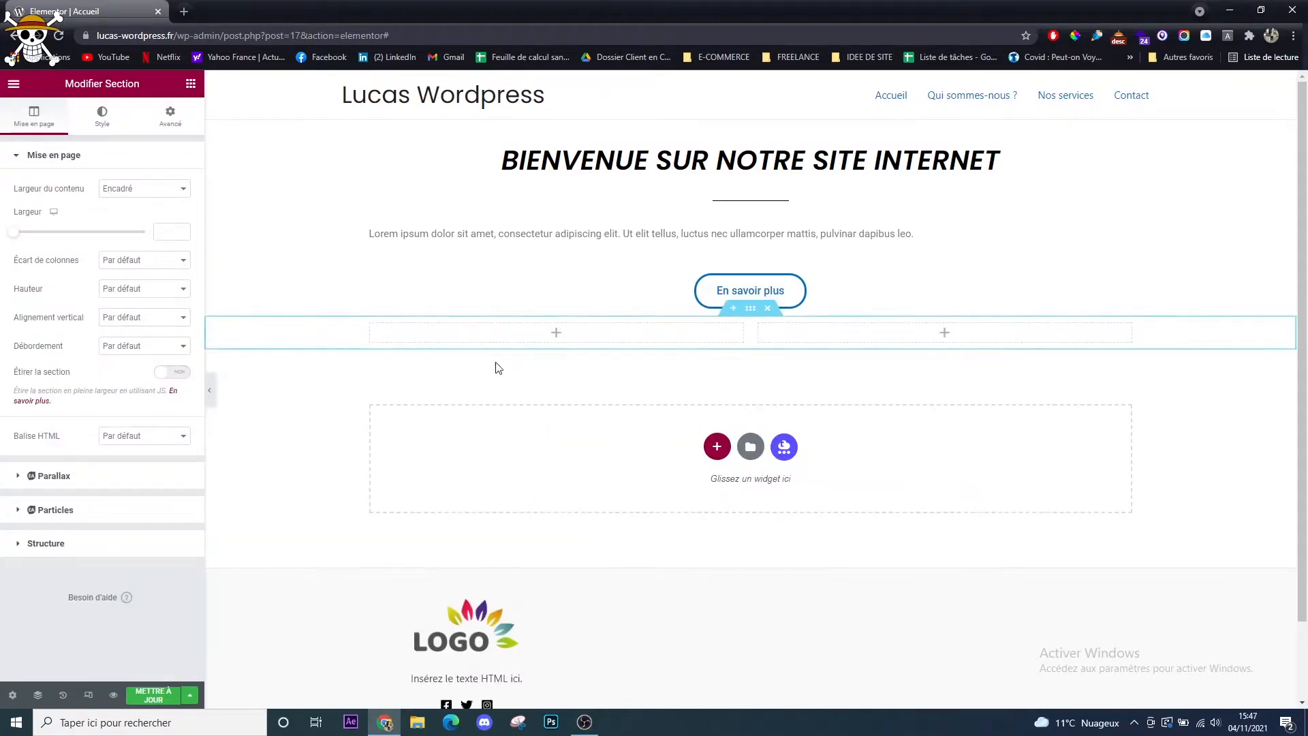
pyautogui.click(187, 85)
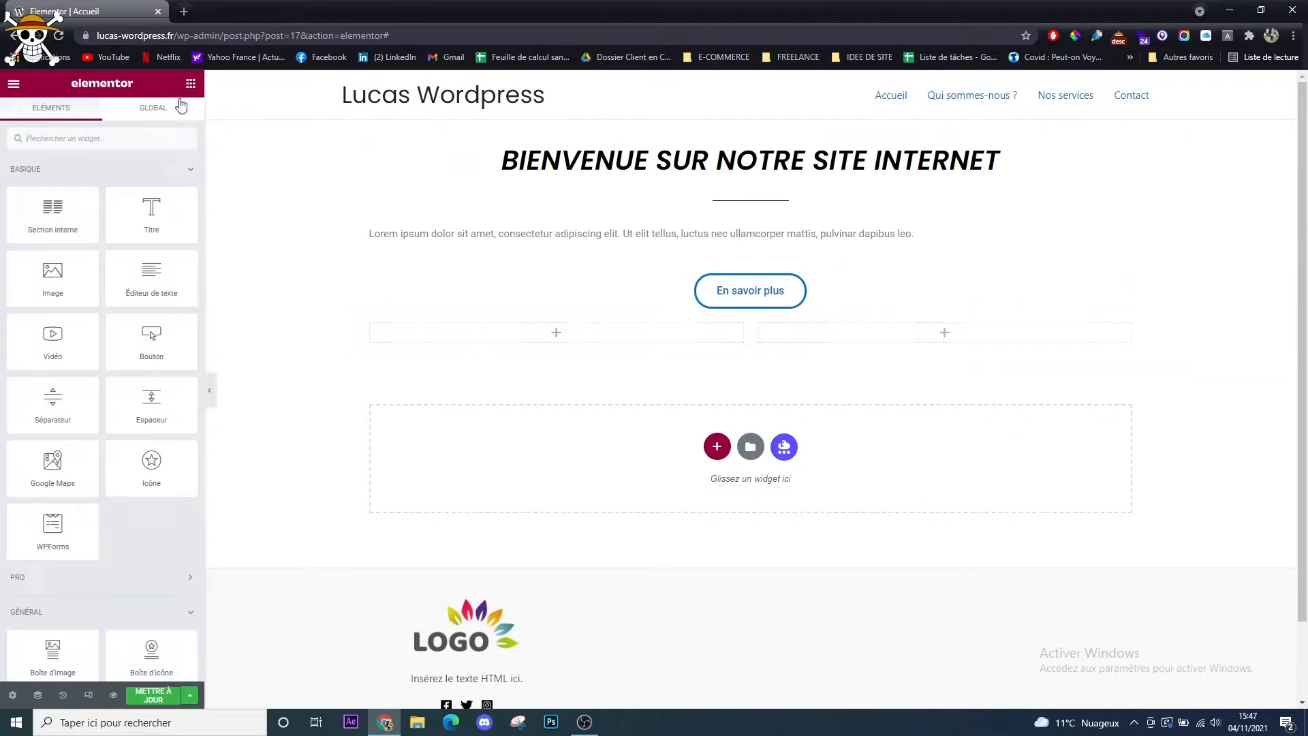
# Place an image widget in the new section's right column, using the media library photo of the man tying his running shoes
pyautogui.moveTo(39, 289); pyautogui.dragTo(903, 330)
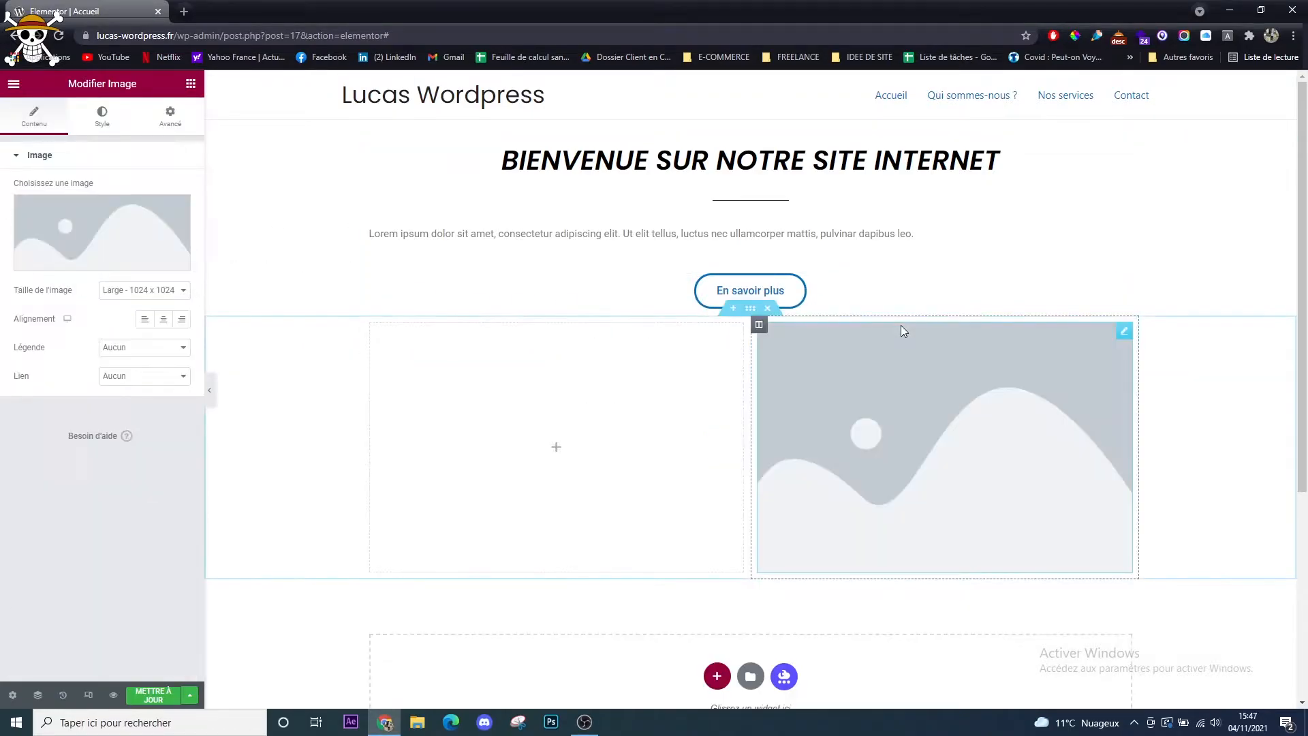
pyautogui.click(77, 232)
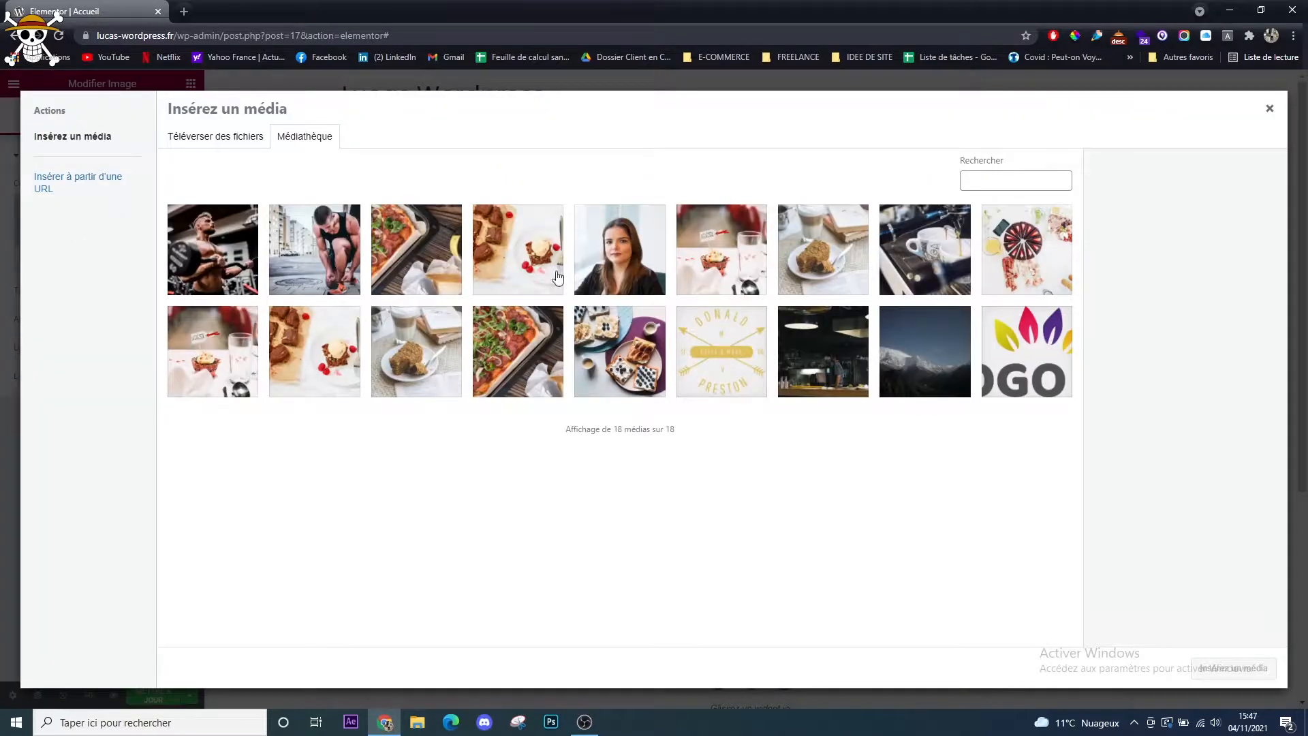
pyautogui.click(435, 253)
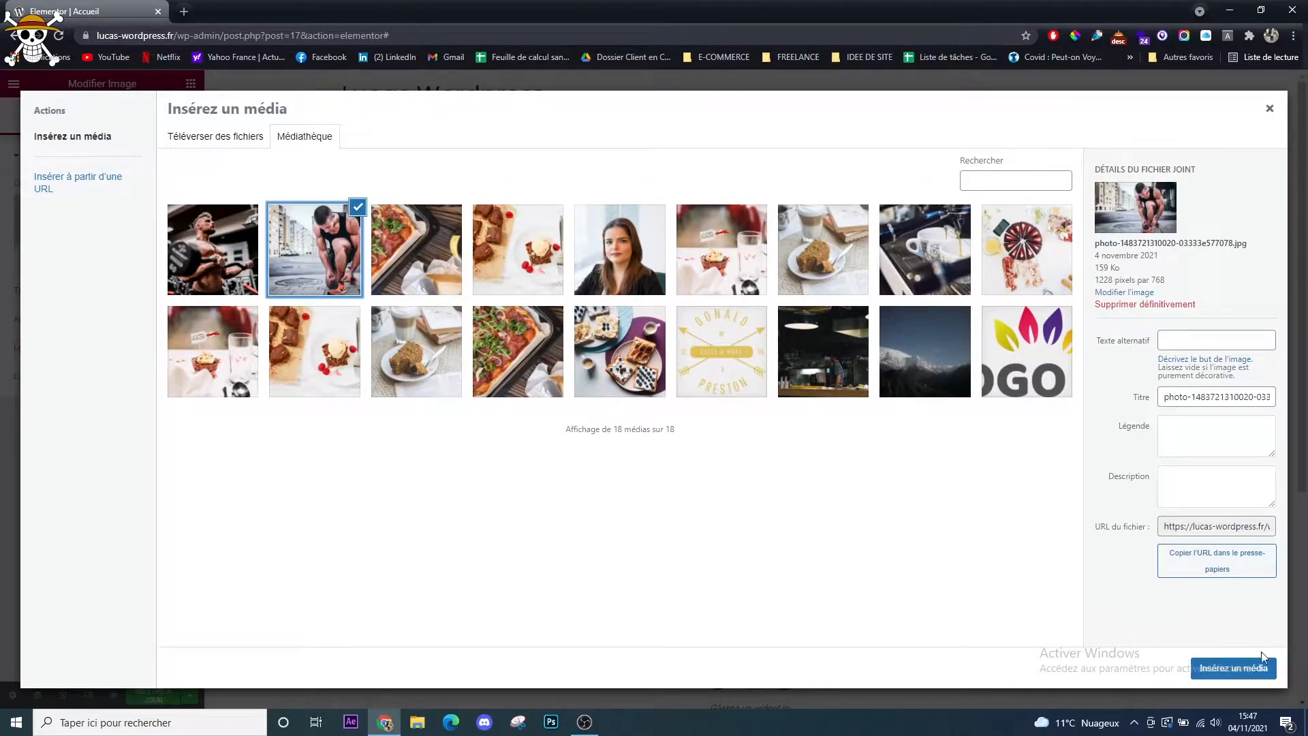
pyautogui.click(1260, 662)
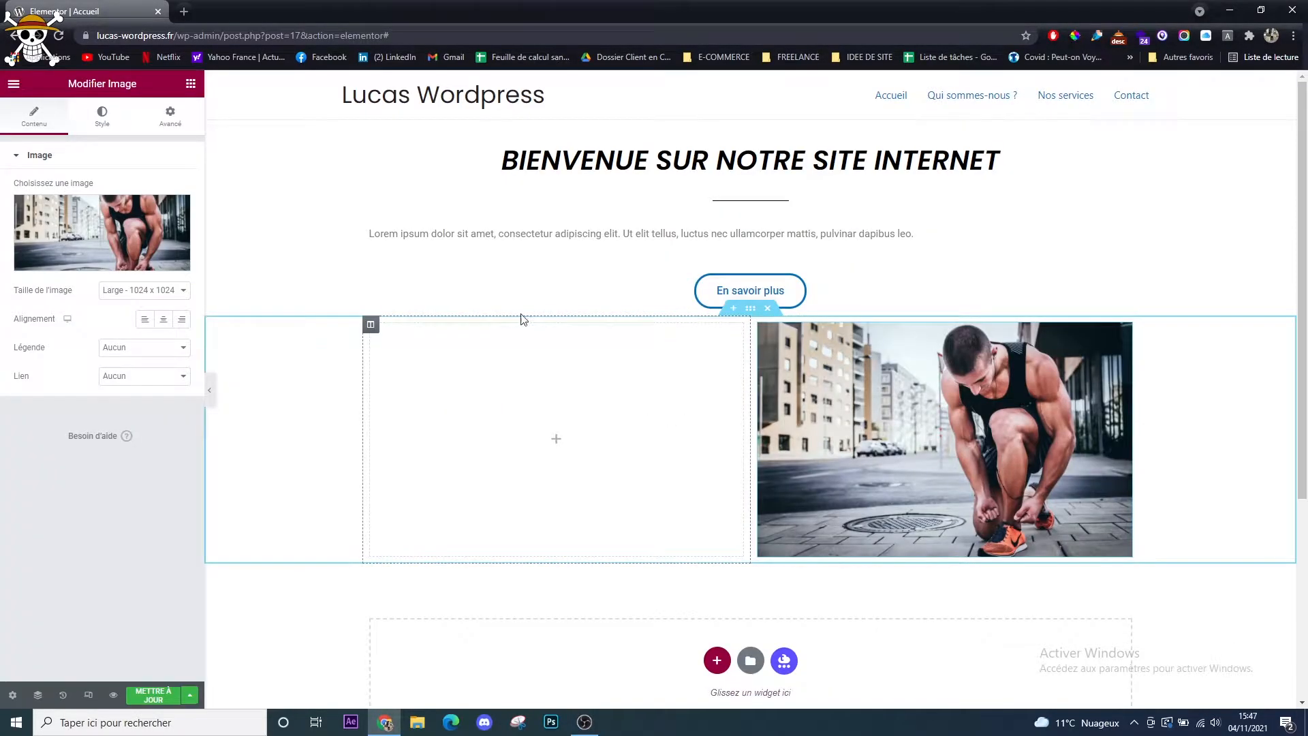
# Add a heading widget to the new section's empty left column and return to the widget library
pyautogui.click(191, 83)
pyautogui.moveTo(149, 208); pyautogui.dragTo(485, 408)
pyautogui.click(190, 83)
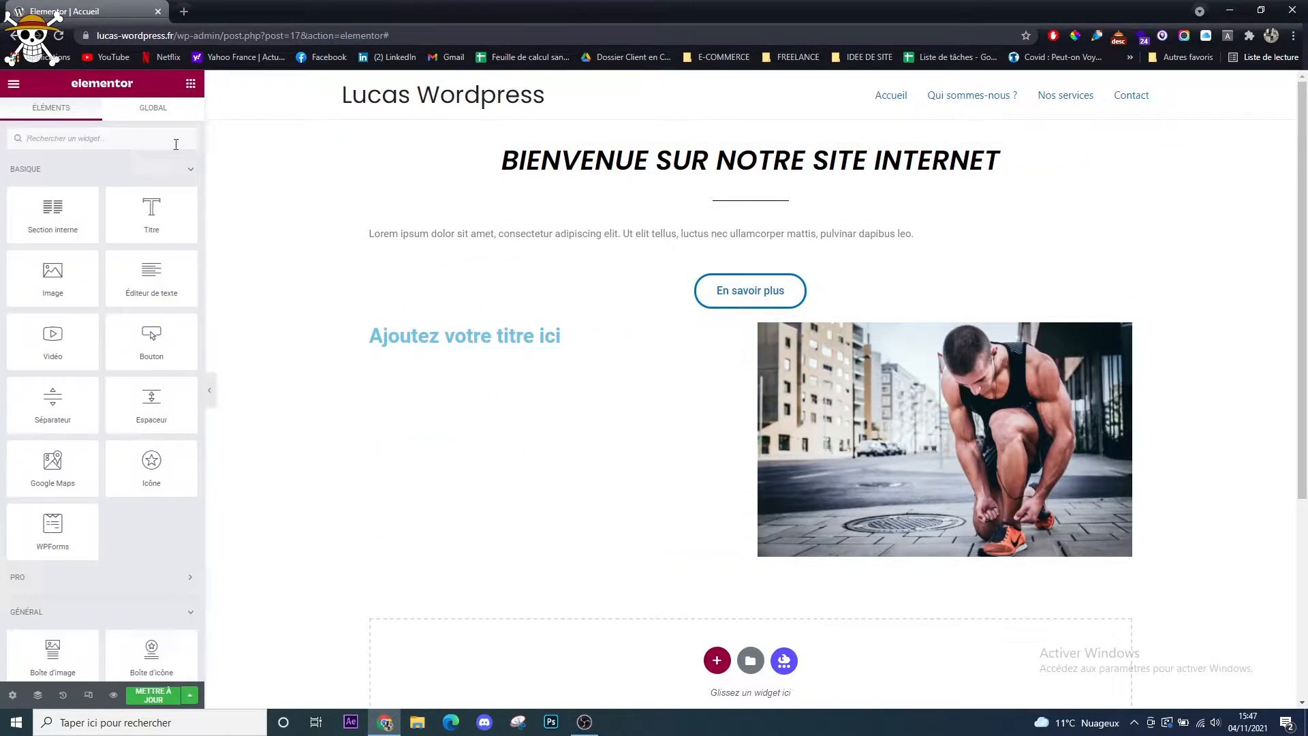
# Add a text editor widget below the left column's heading and a button widget below that text
pyautogui.moveTo(411, 355); pyautogui.dragTo(408, 355)
pyautogui.moveTo(151, 210); pyautogui.dragTo(395, 347)
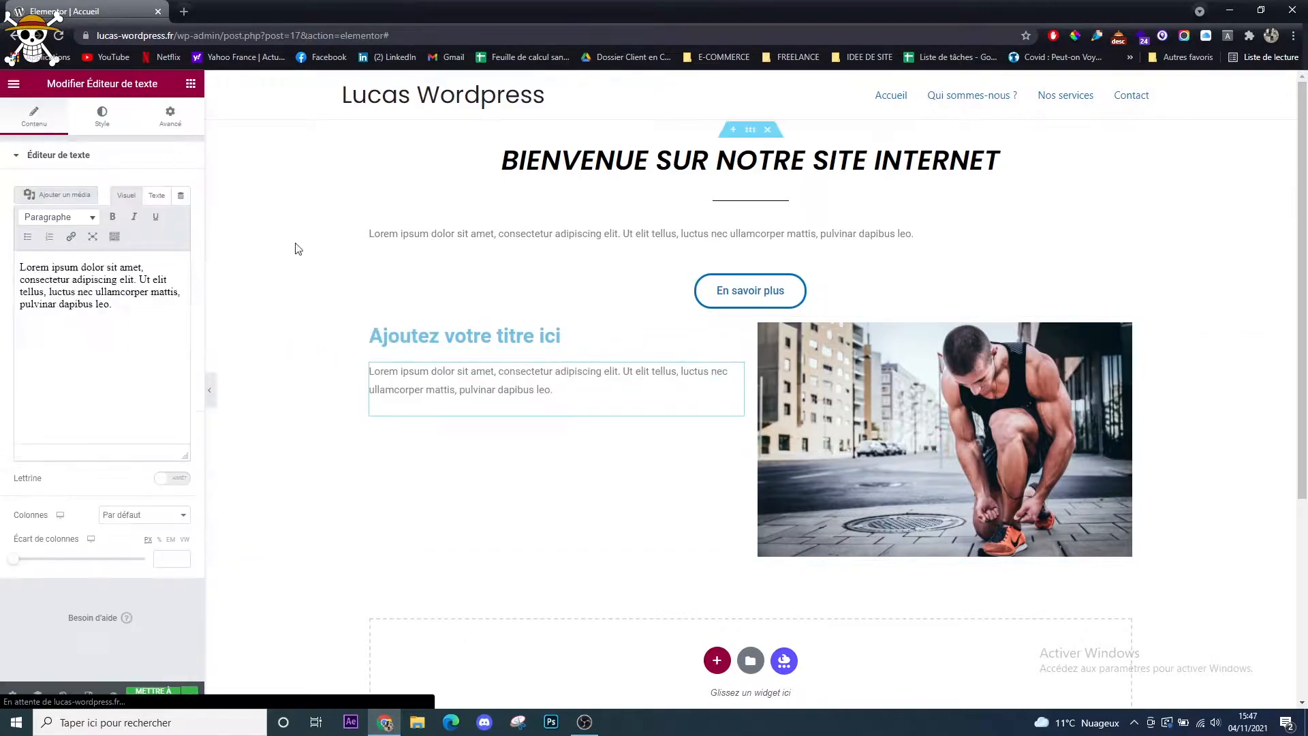
pyautogui.click(191, 83)
pyautogui.moveTo(197, 359); pyautogui.dragTo(431, 405)
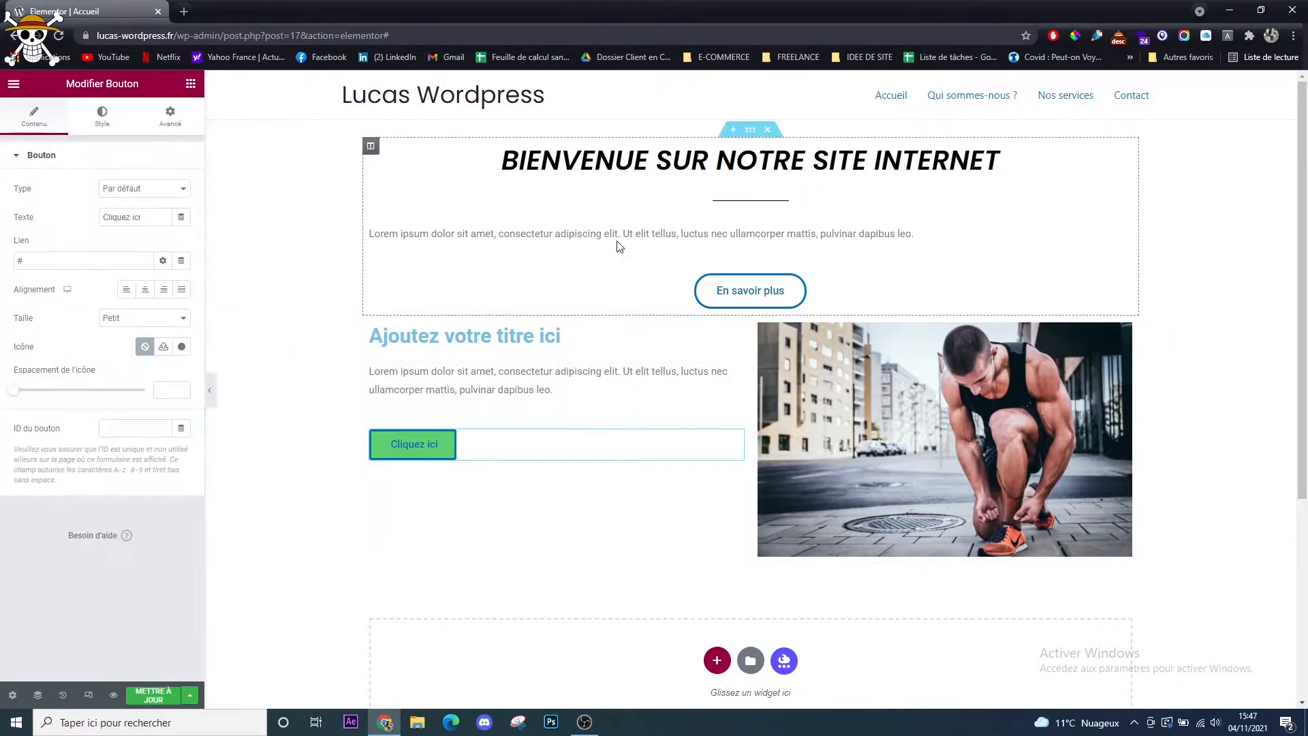
# Copy the welcome heading and paste its style onto the left column's heading
pyautogui.rightClick(637, 169)
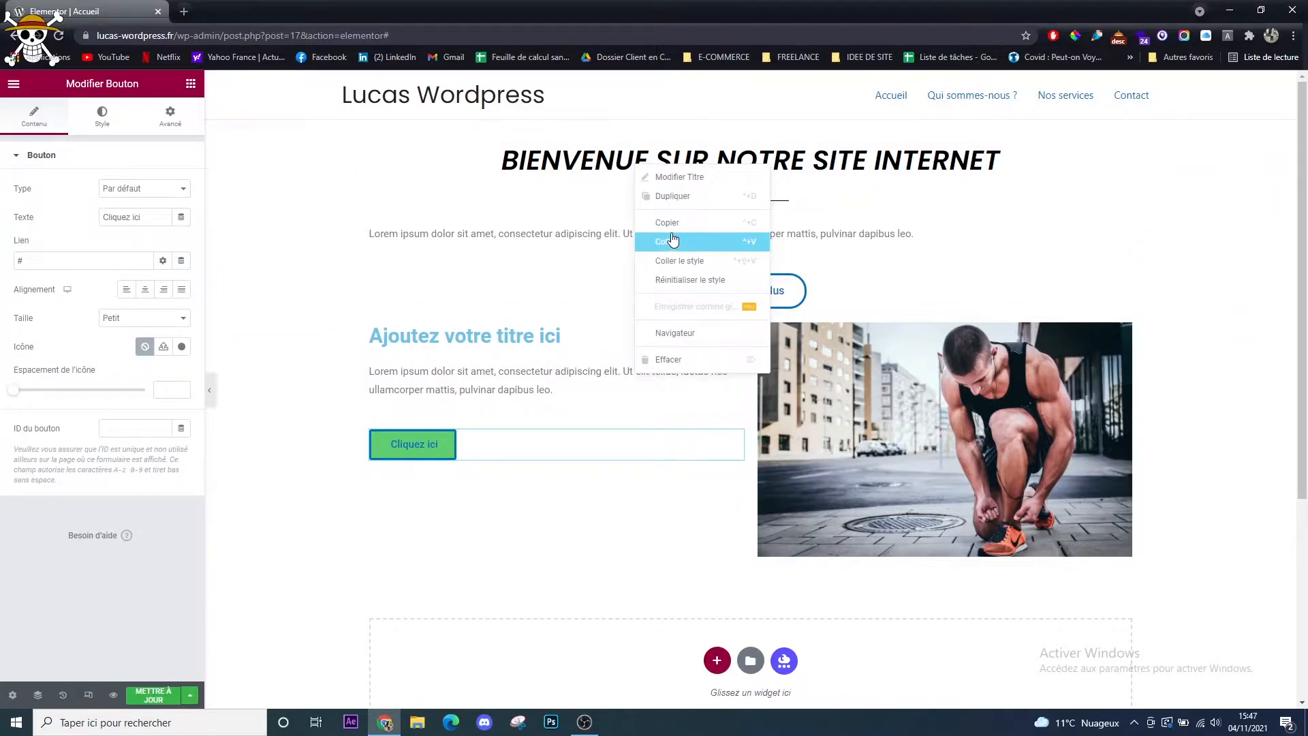
pyautogui.click(672, 239)
pyautogui.rightClick(533, 330)
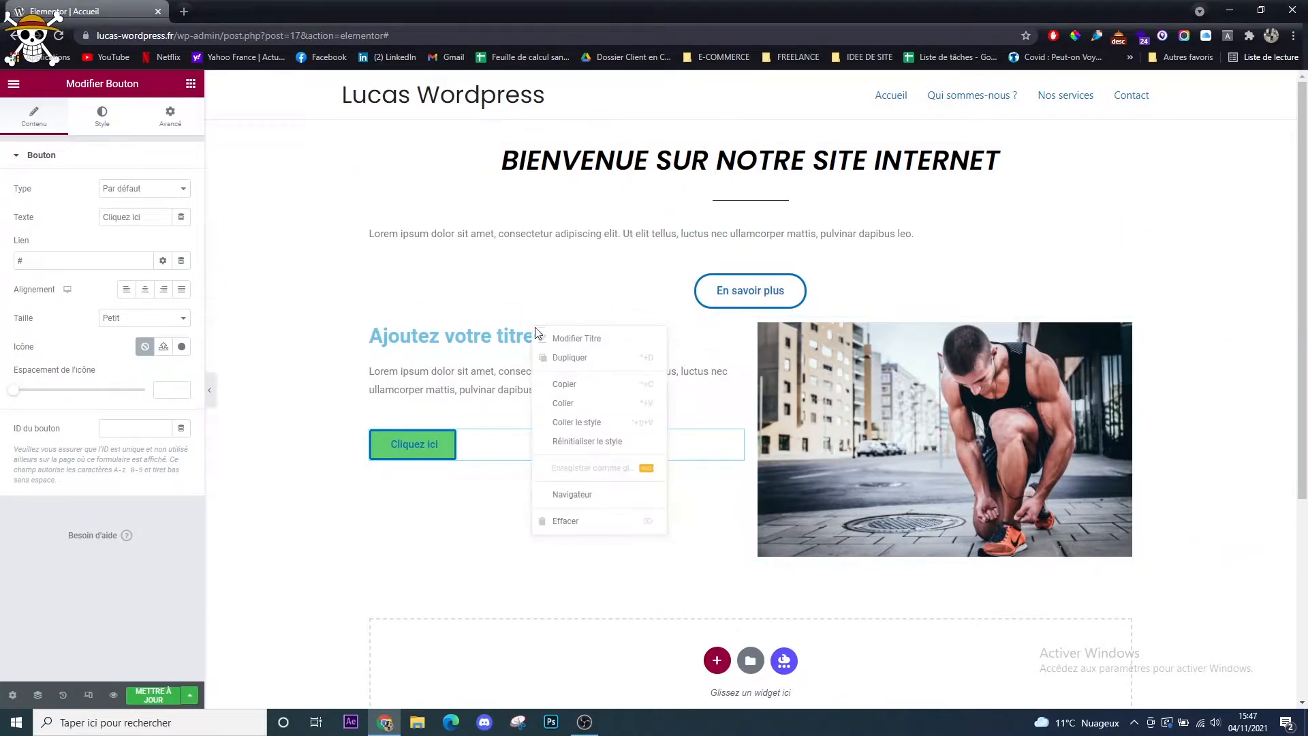
pyautogui.click(621, 423)
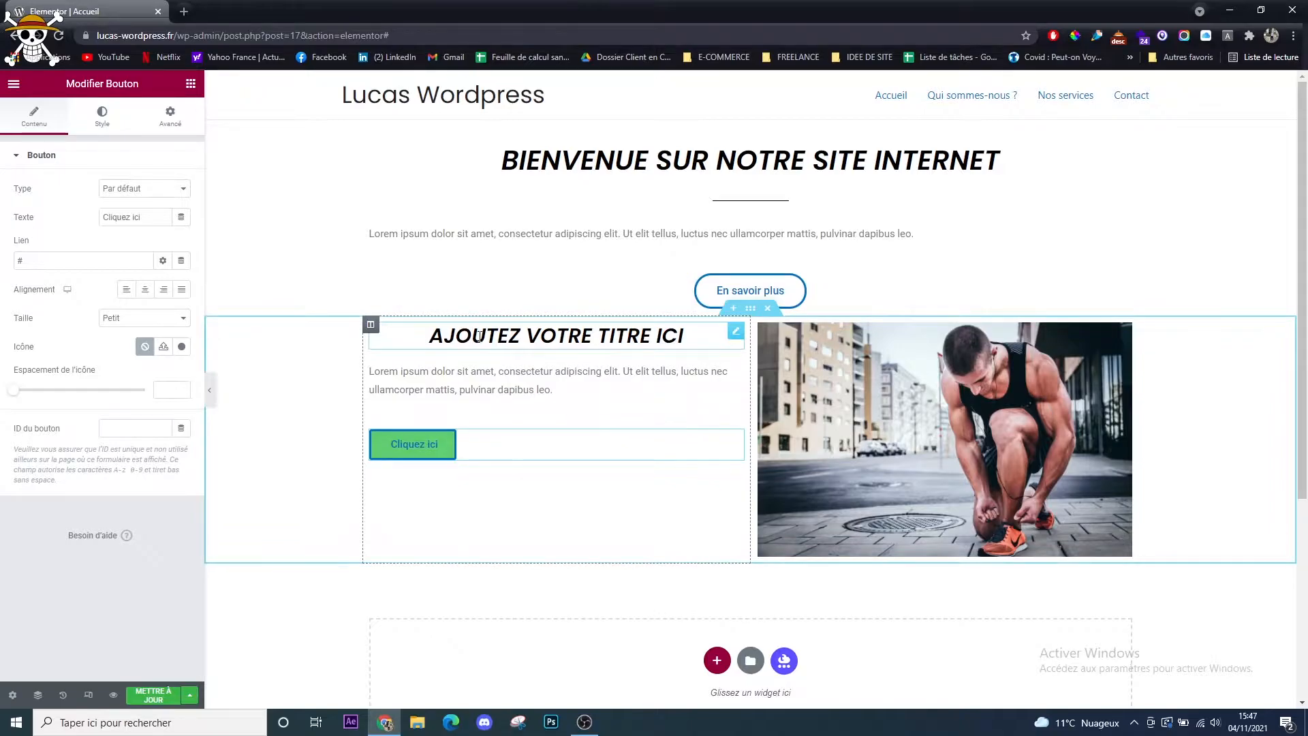
# Copy the "En savoir plus" button and paste its style onto the "Cliquez ici" button
pyautogui.rightClick(674, 292)
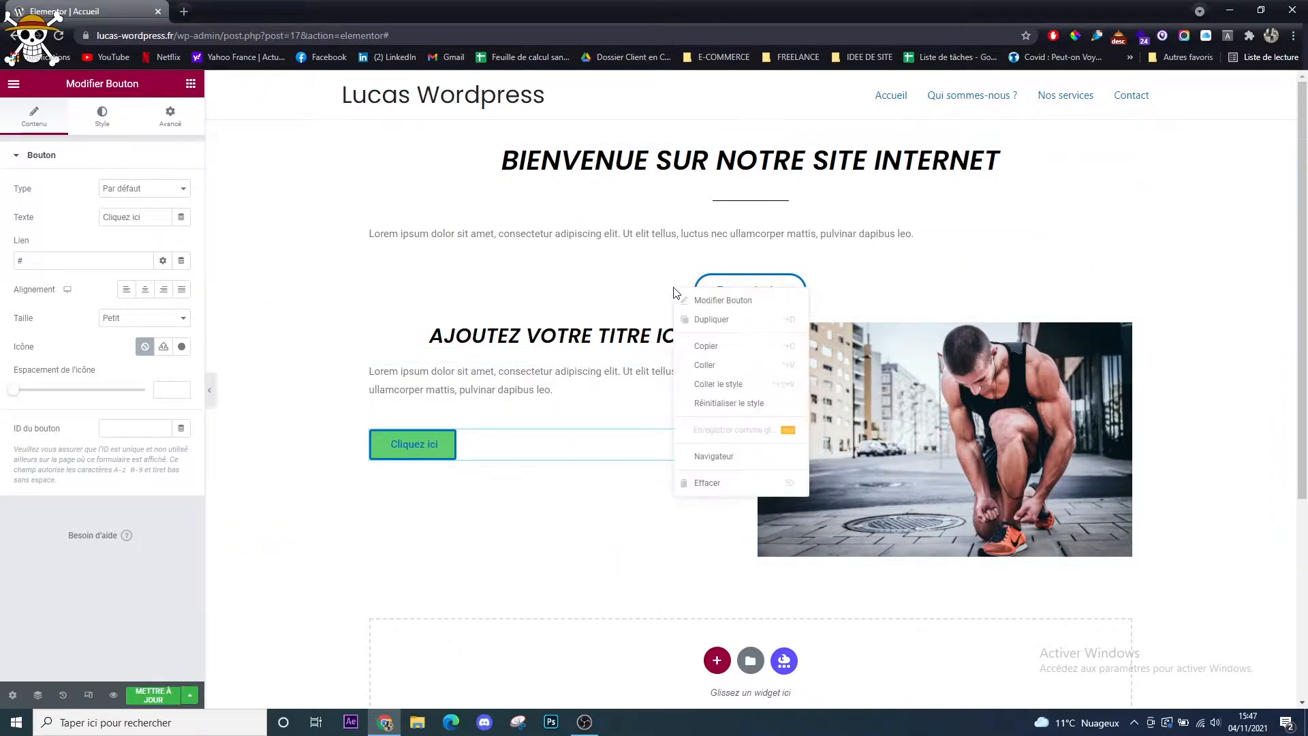
pyautogui.click(730, 347)
pyautogui.rightClick(484, 443)
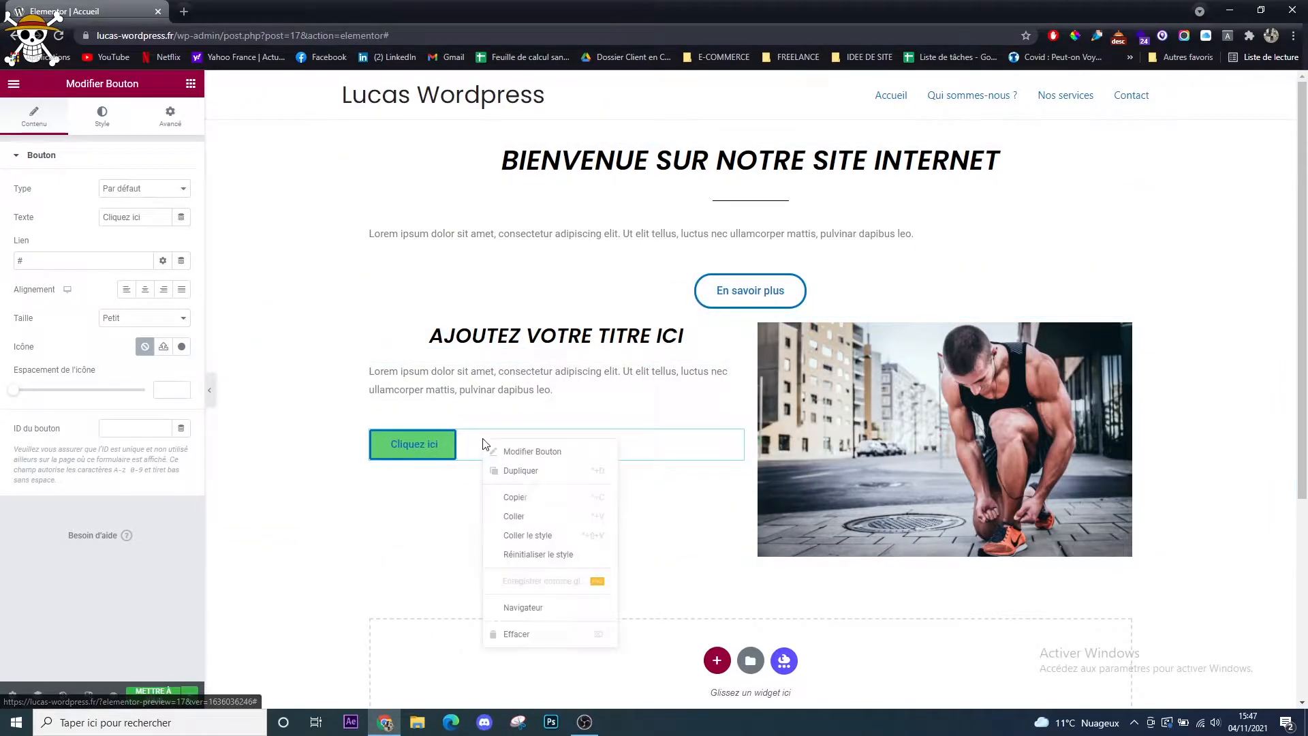
pyautogui.click(580, 535)
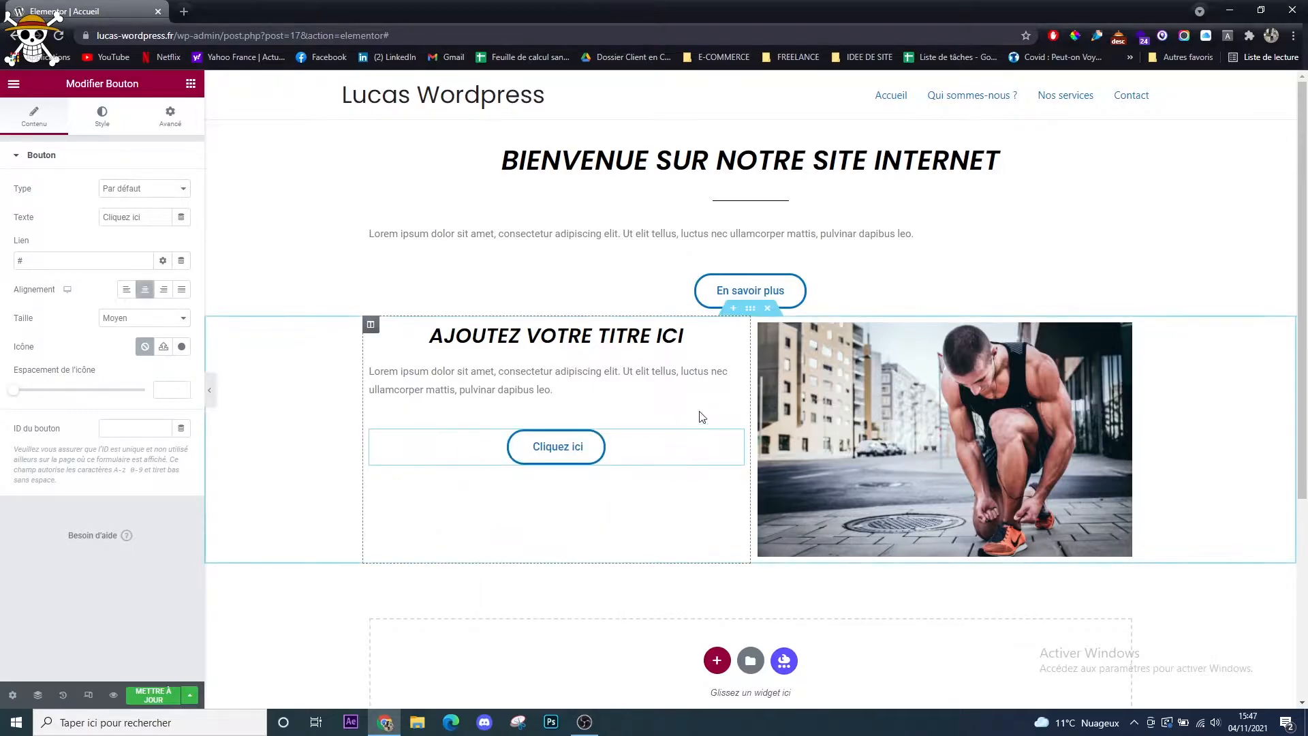
# Duplicate the "En savoir plus" button, move the copy under the left column's text, and delete the "Cliquez ici" button
pyautogui.rightClick(857, 295)
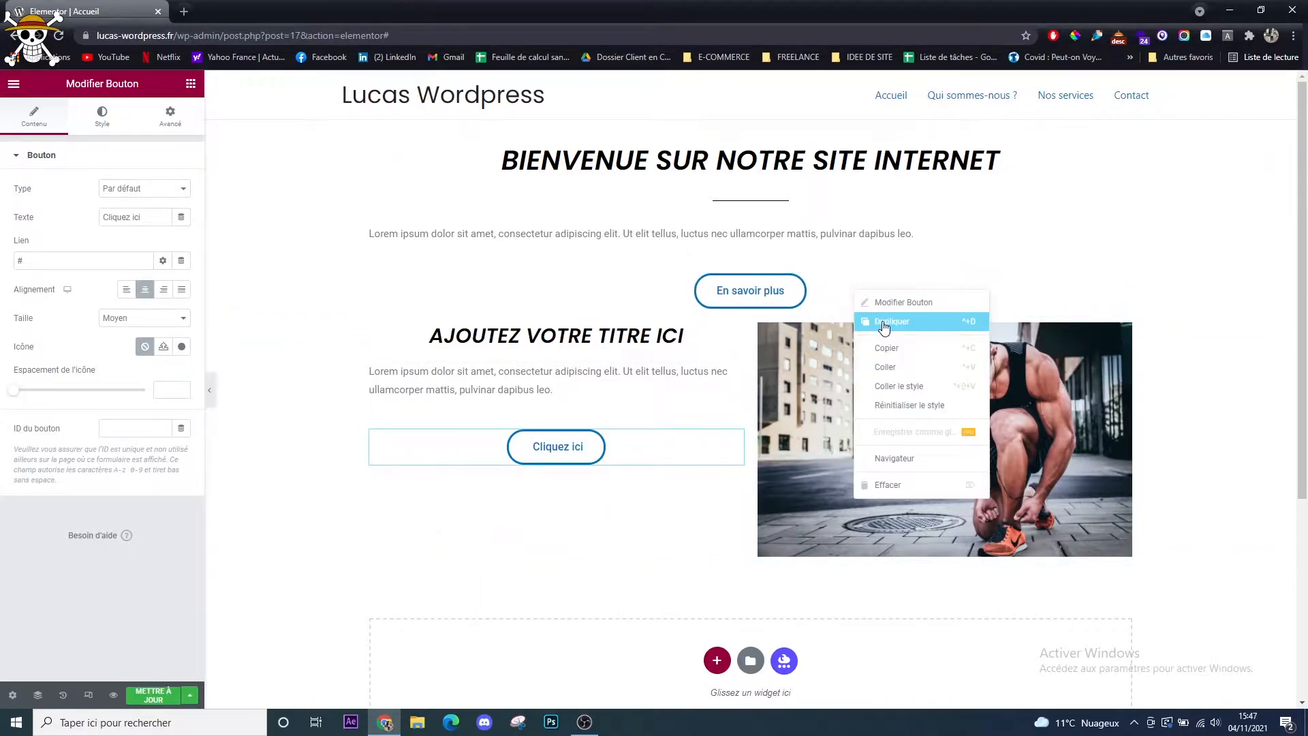
pyautogui.click(880, 325)
pyautogui.moveTo(1124, 283); pyautogui.dragTo(462, 436)
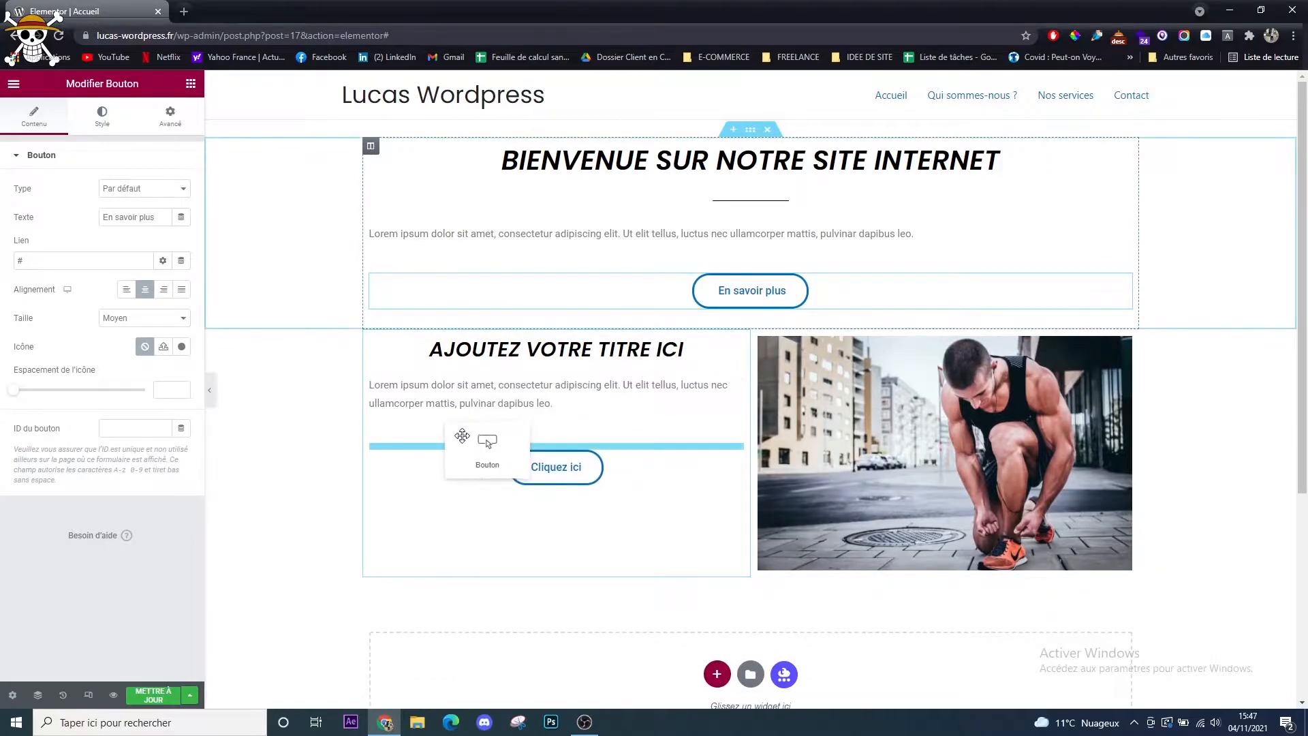
pyautogui.moveTo(586, 458); pyautogui.dragTo(586, 460)
pyautogui.rightClick(647, 500)
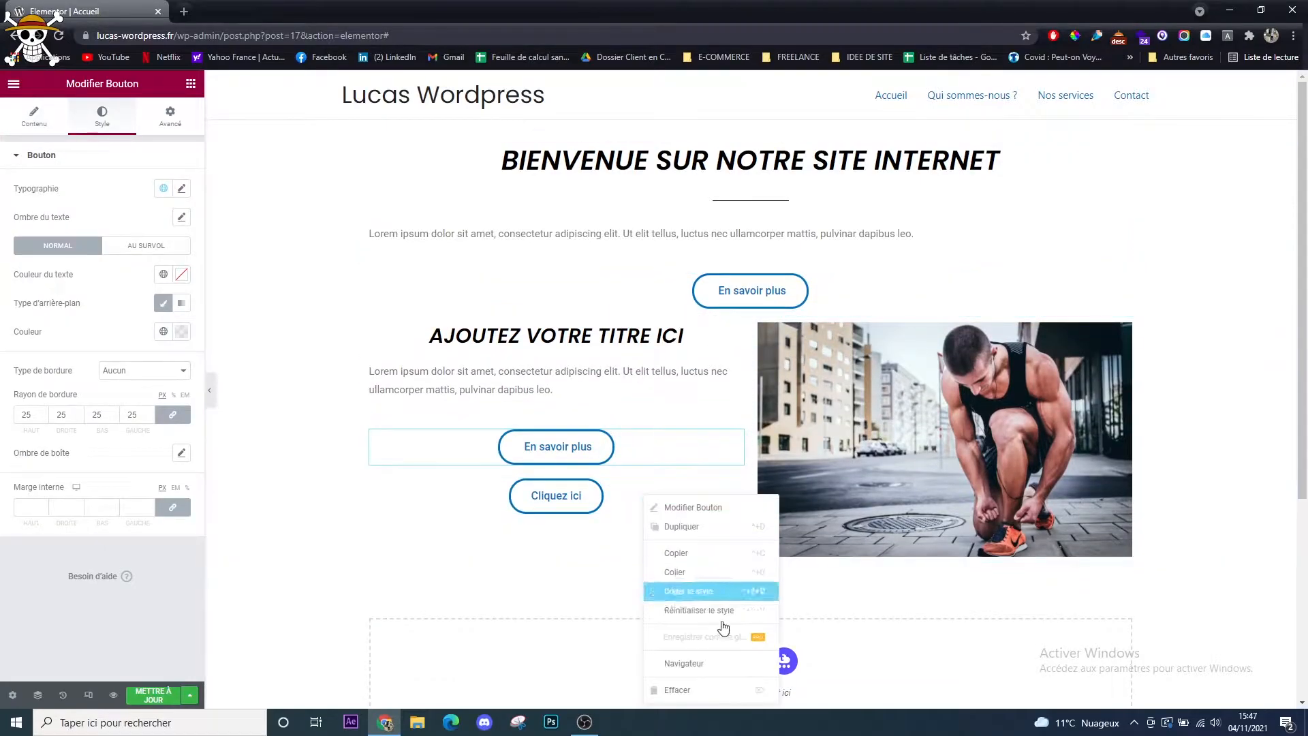
pyautogui.click(712, 690)
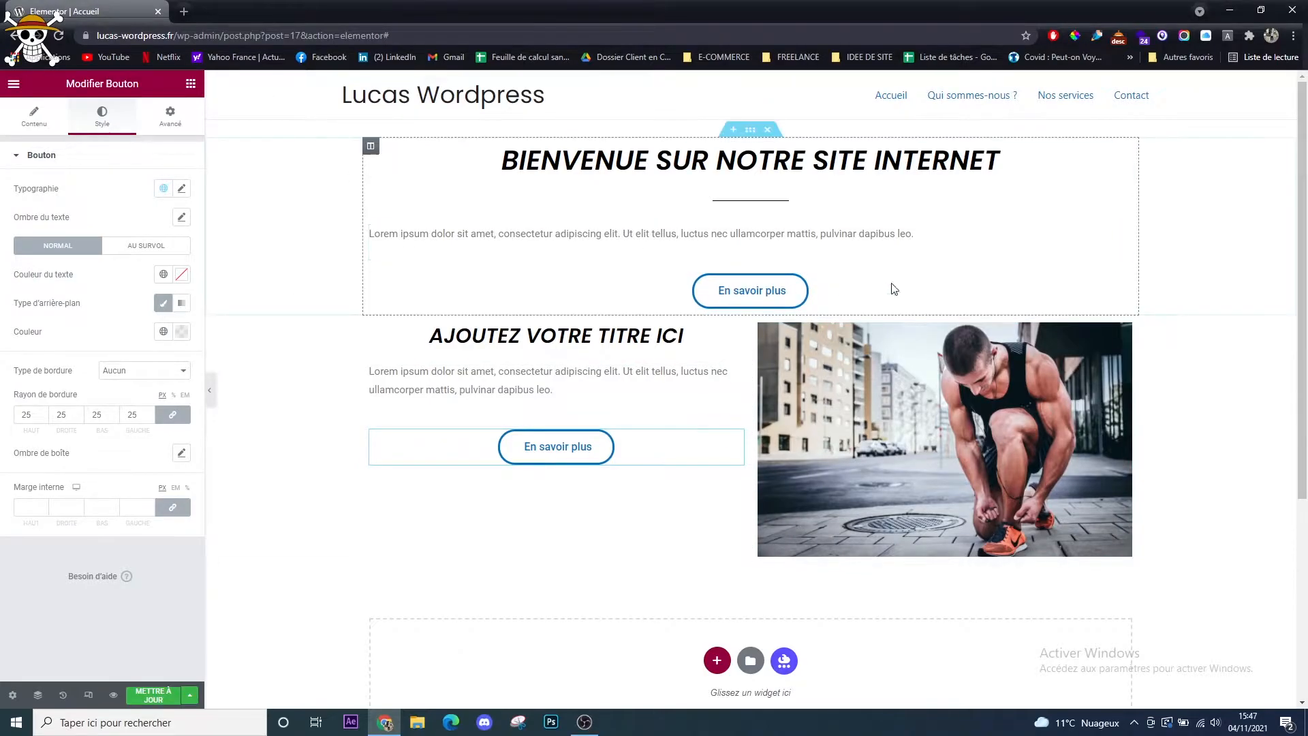
# Set the vertical alignment of the column holding the second heading, text and button to Milieu
pyautogui.scroll(-1, 681, 272)
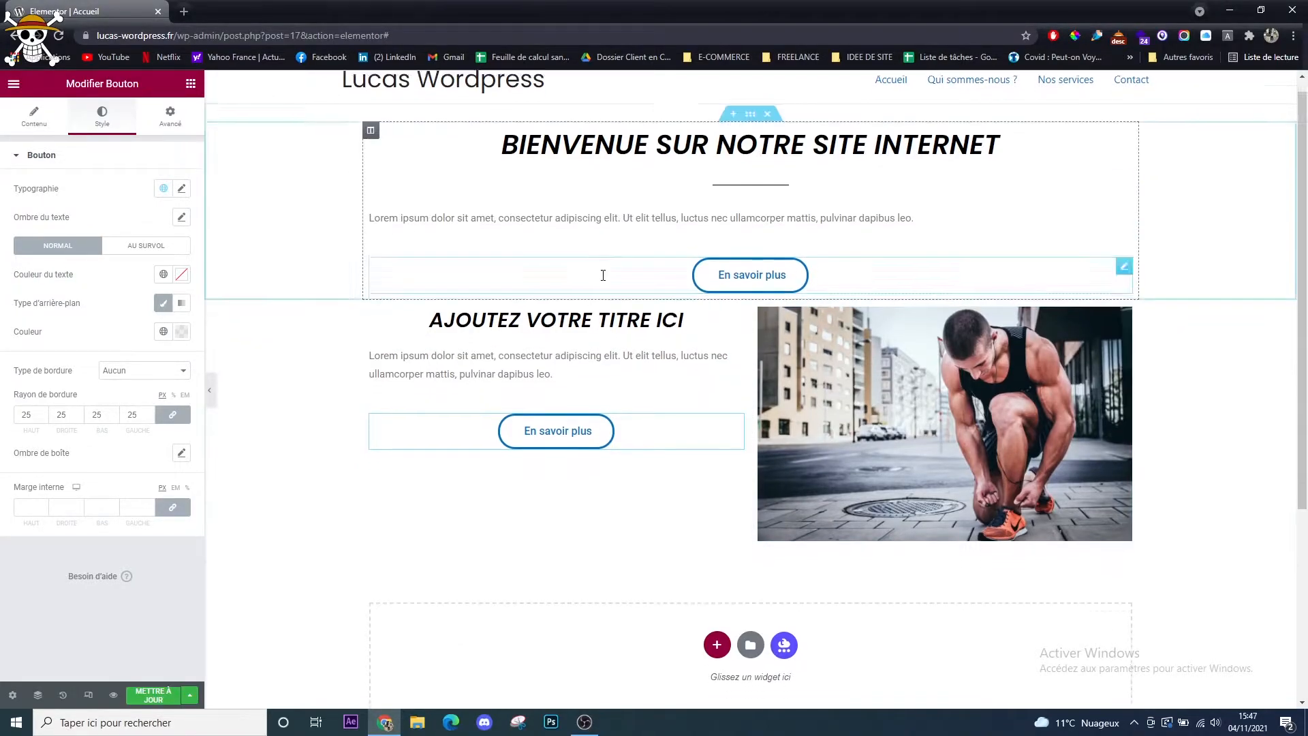
pyautogui.click(370, 257)
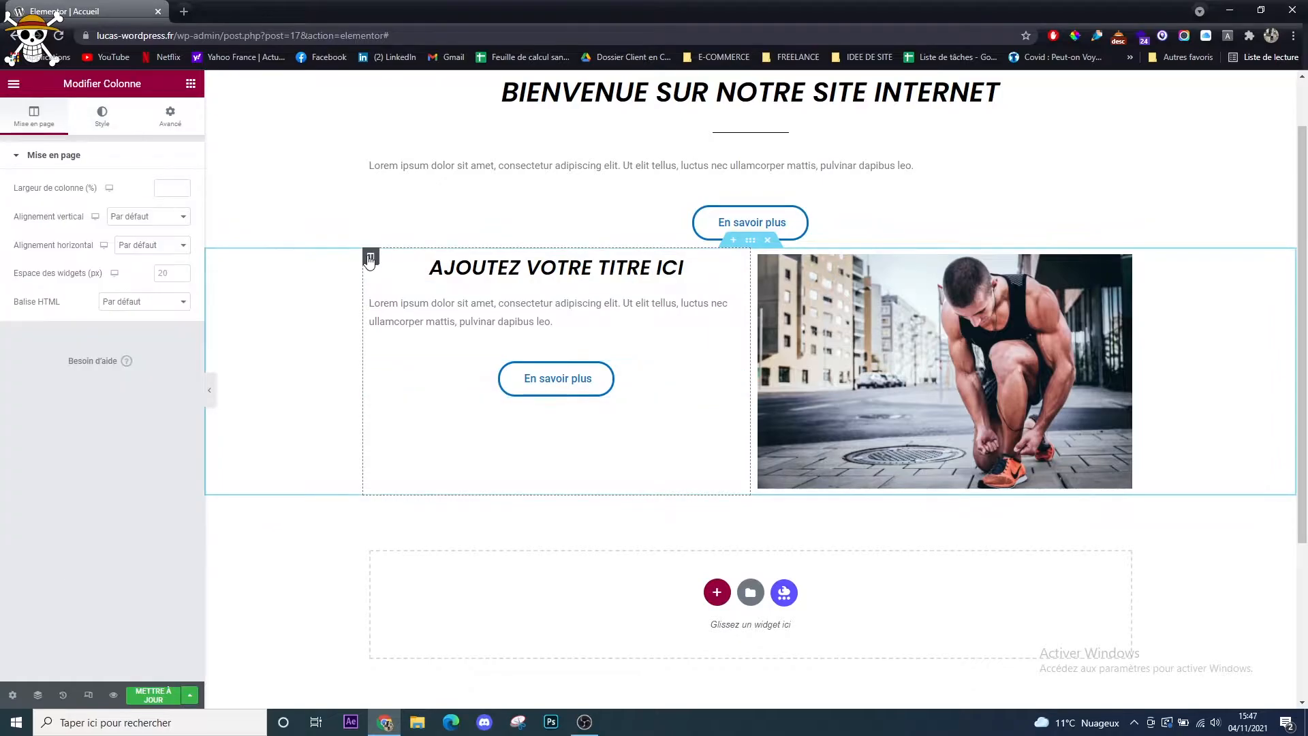
pyautogui.click(133, 216)
pyautogui.click(129, 251)
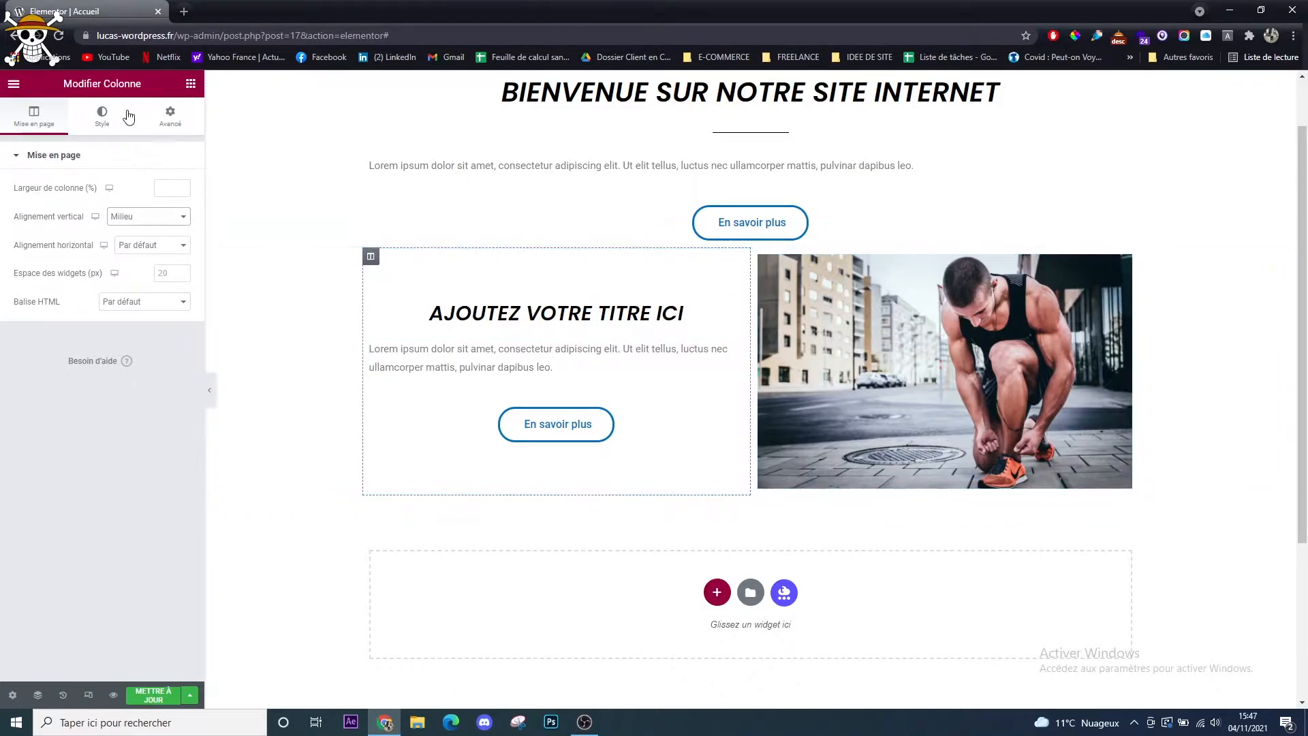
# Set the left column's background type to Classique and open its border settings
pyautogui.click(101, 113)
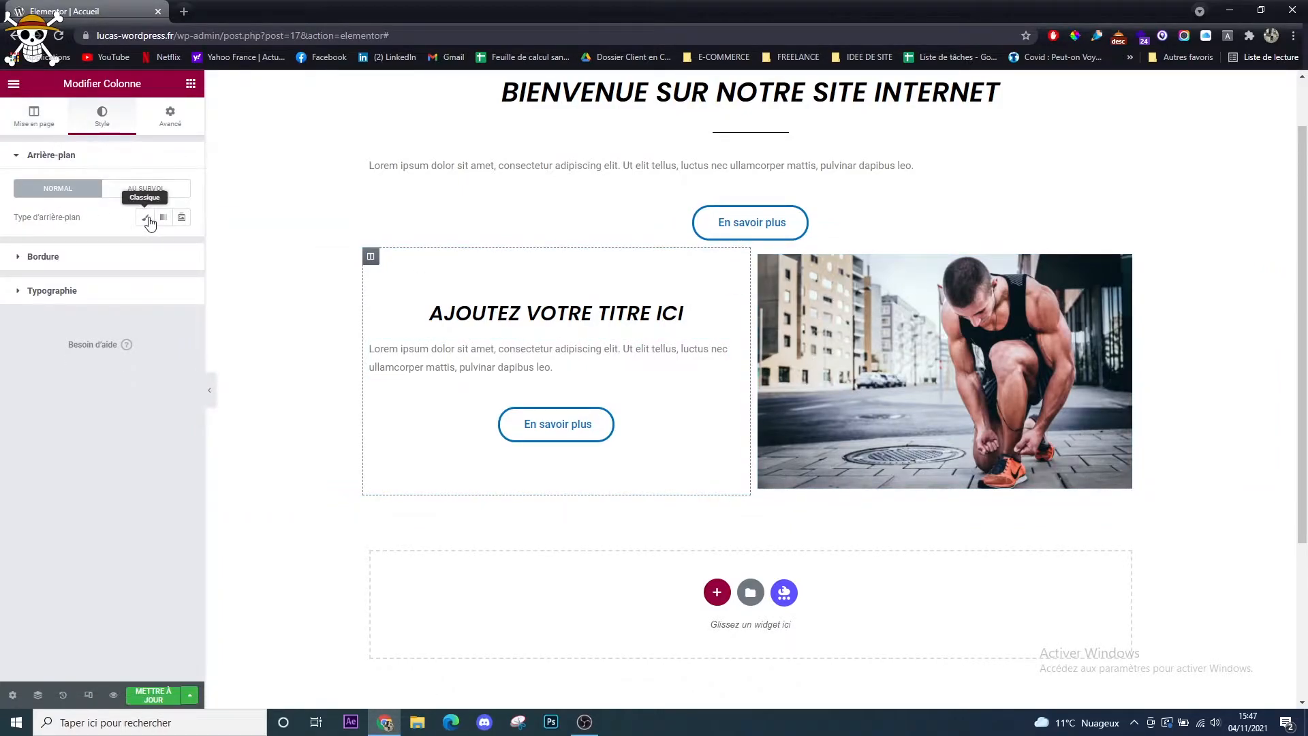
pyautogui.click(146, 218)
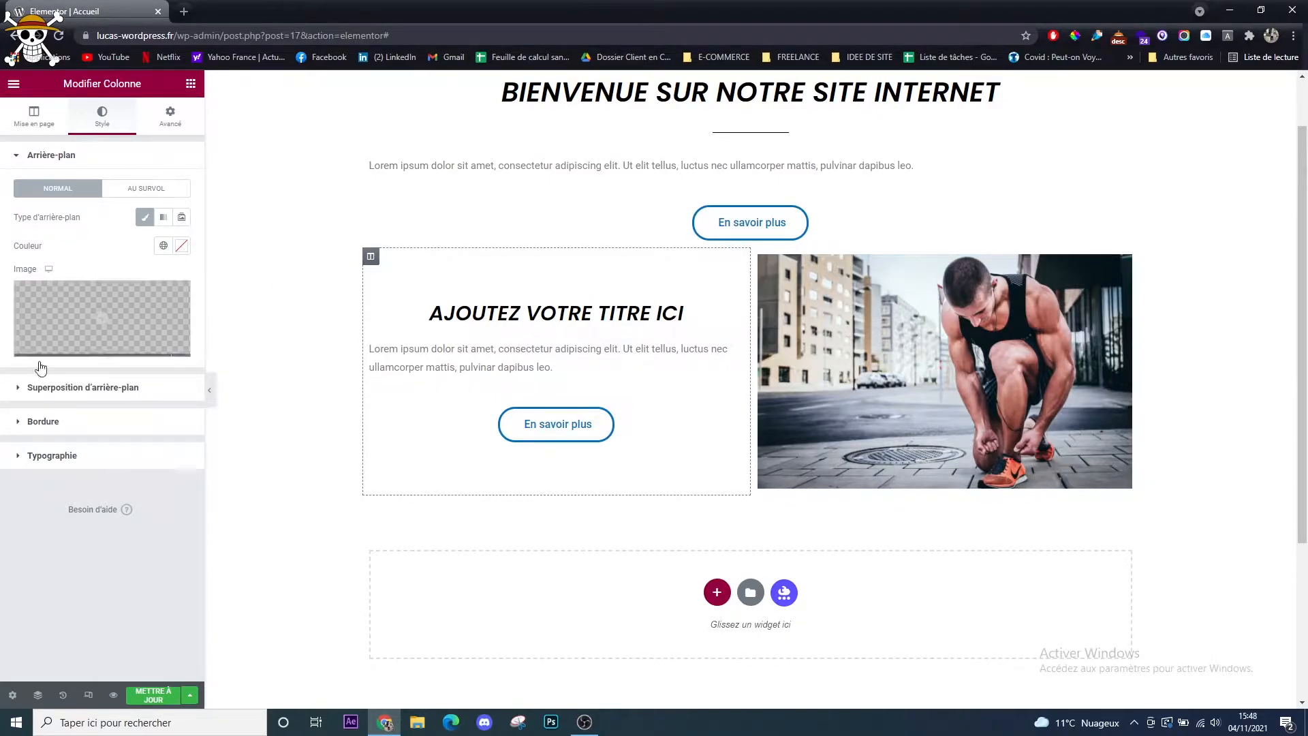
pyautogui.click(89, 427)
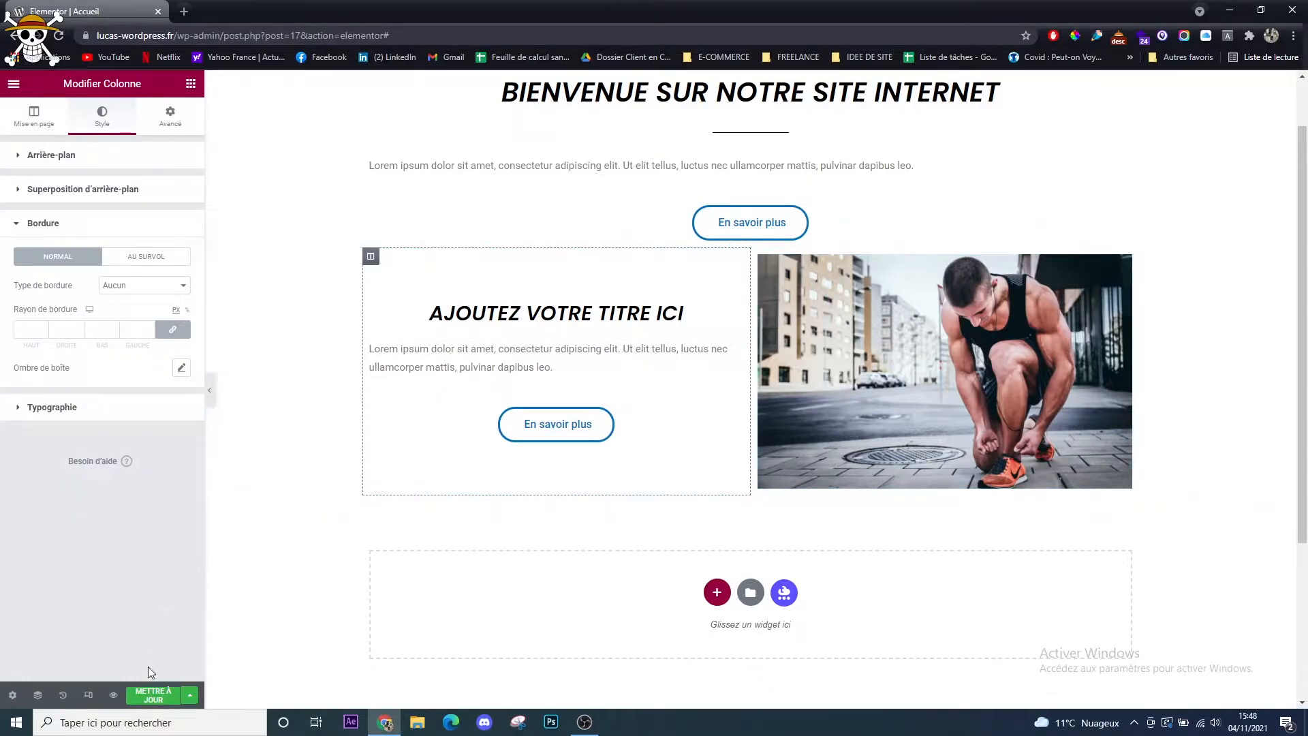
# Preview the page in a new browser tab and return to the editor
pyautogui.click(113, 694)
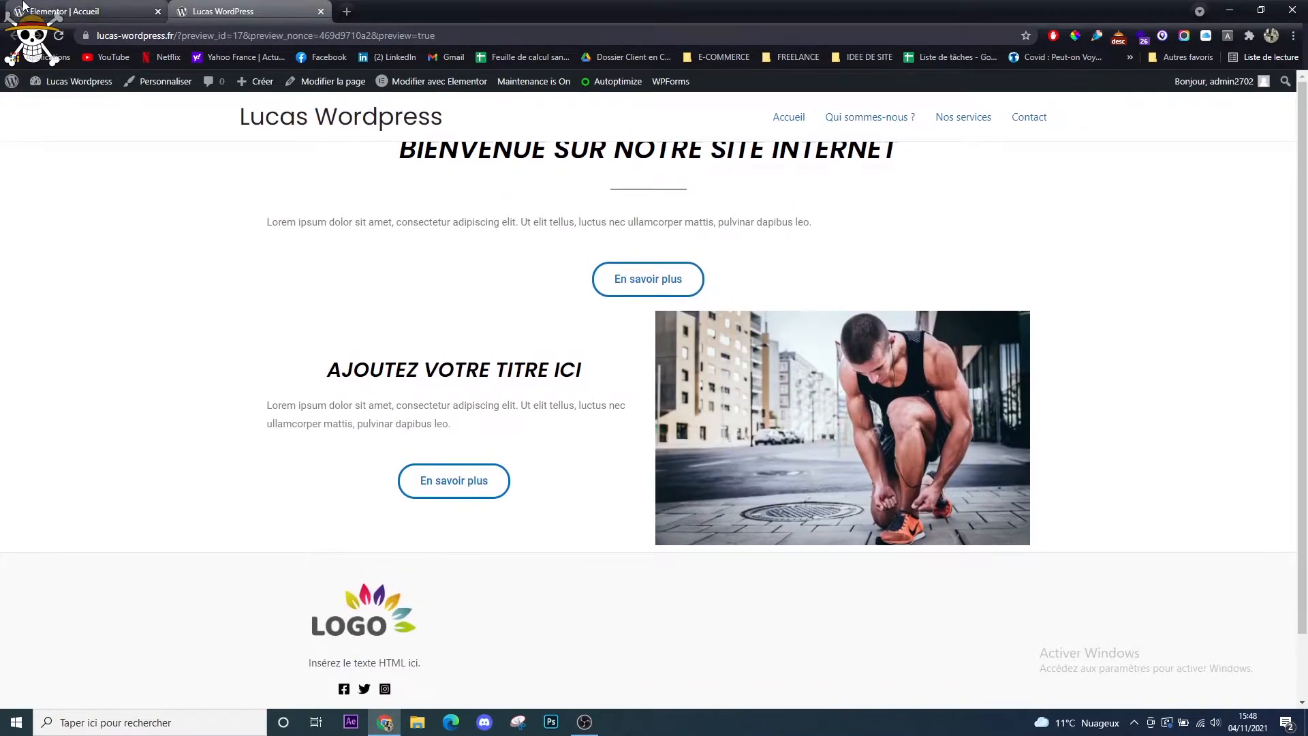
pyautogui.click(64, 11)
pyautogui.scroll(1, 754, 136)
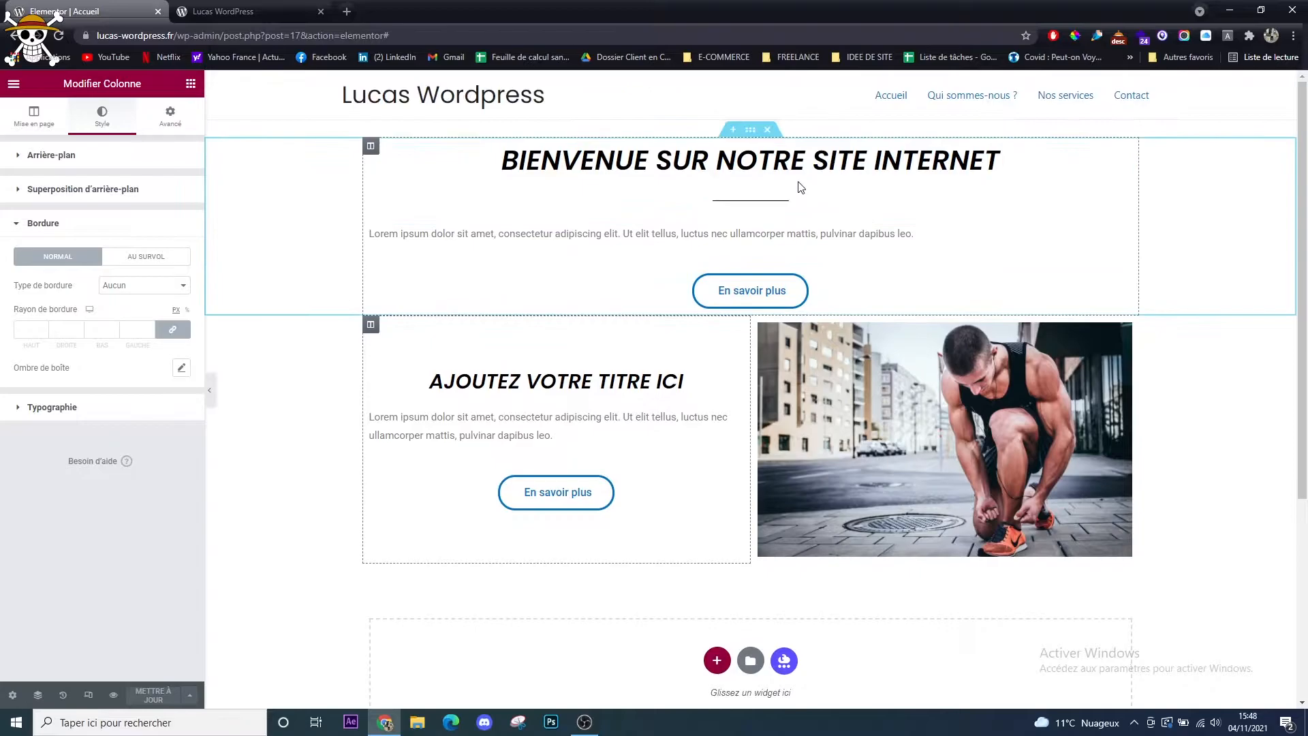
# Set the welcome section's top margin to 100 px, with the margin values unlinked, and update the page
pyautogui.click(750, 129)
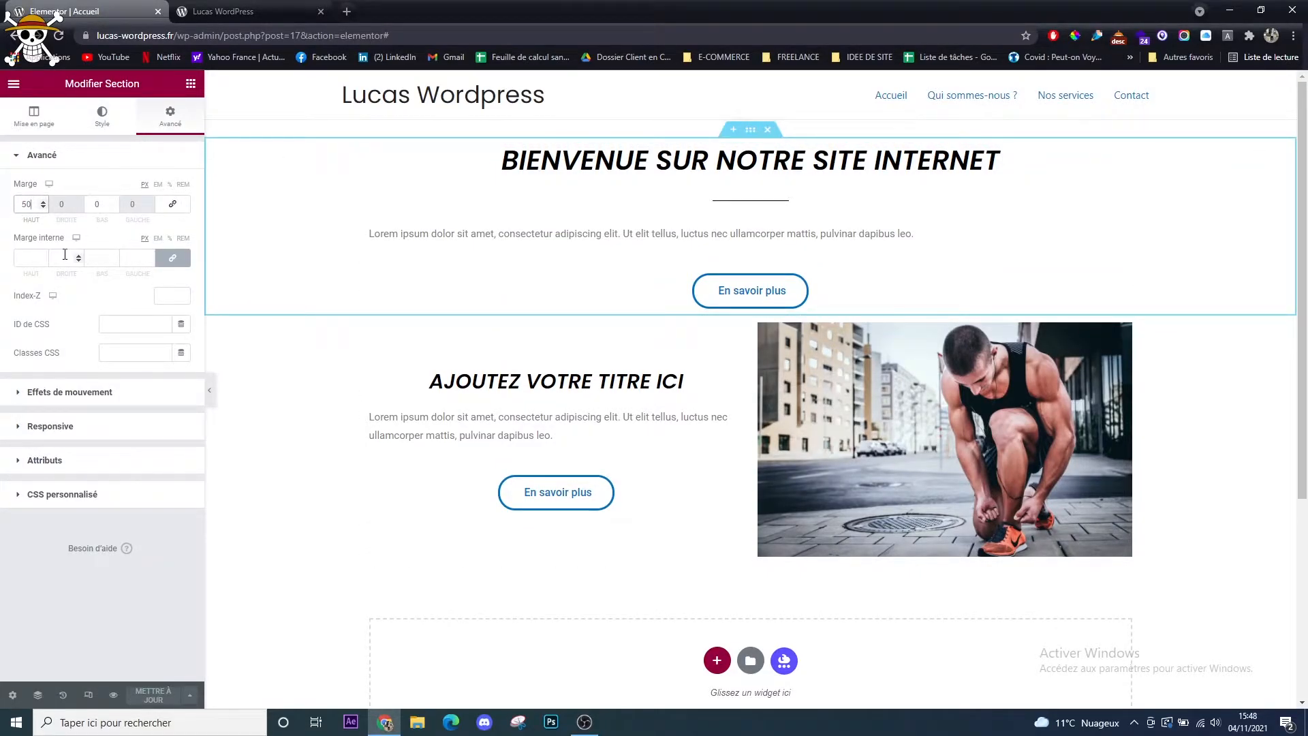
pyautogui.press('BackSpace')
pyautogui.press('BackSpace')
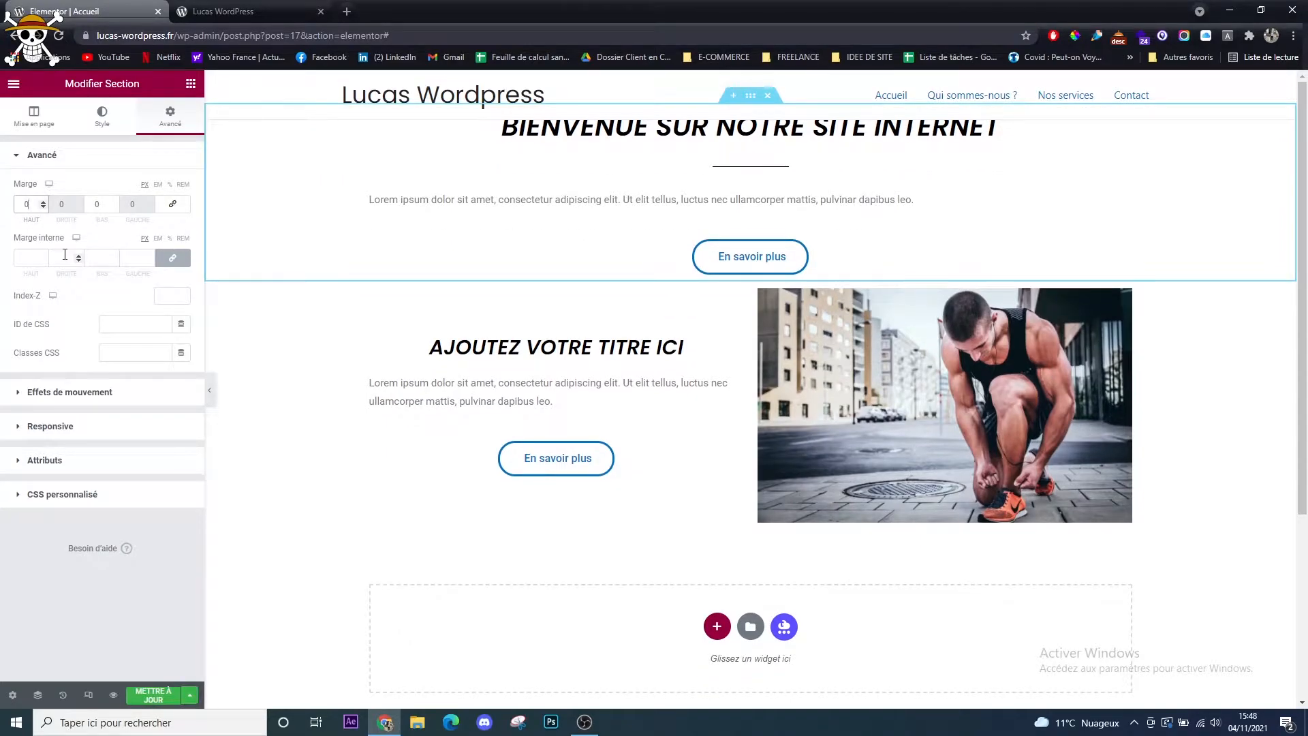
pyautogui.write('100')
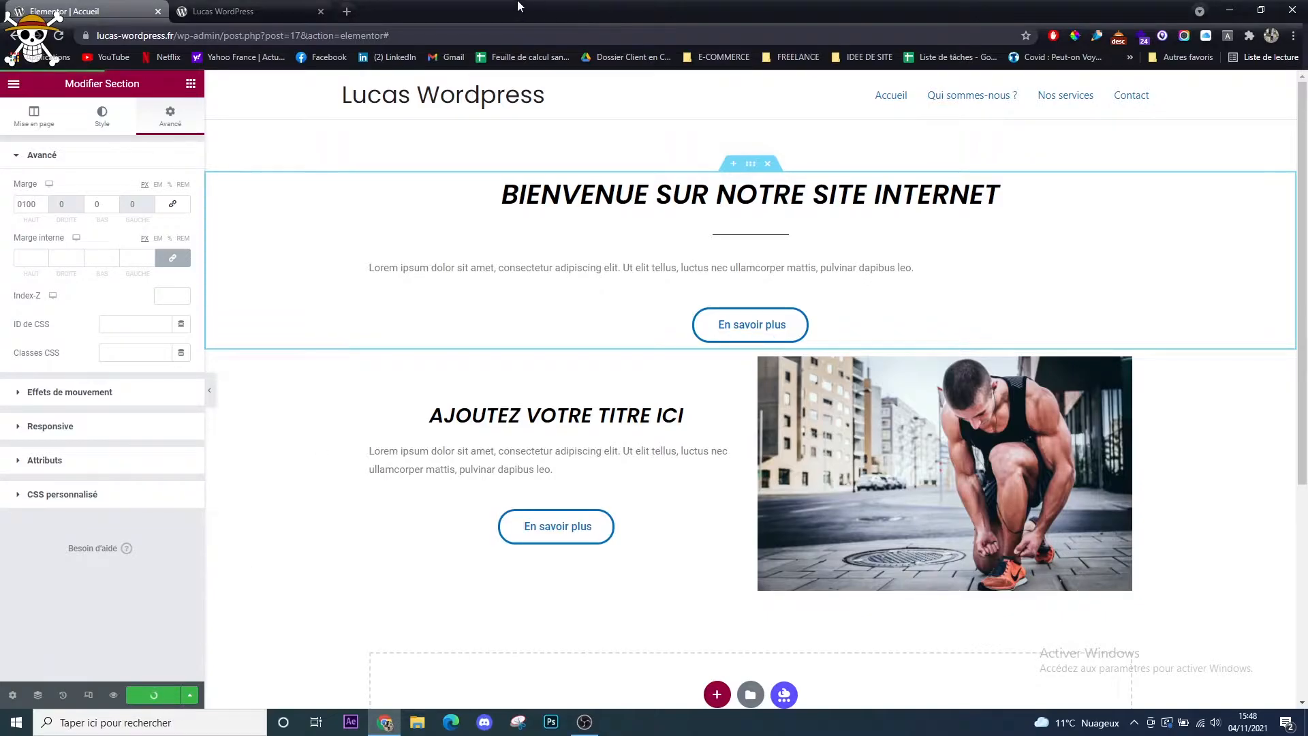
# Compare the layout of the welcome and two-column sections between the page preview and the editor
pyautogui.click(300, 12)
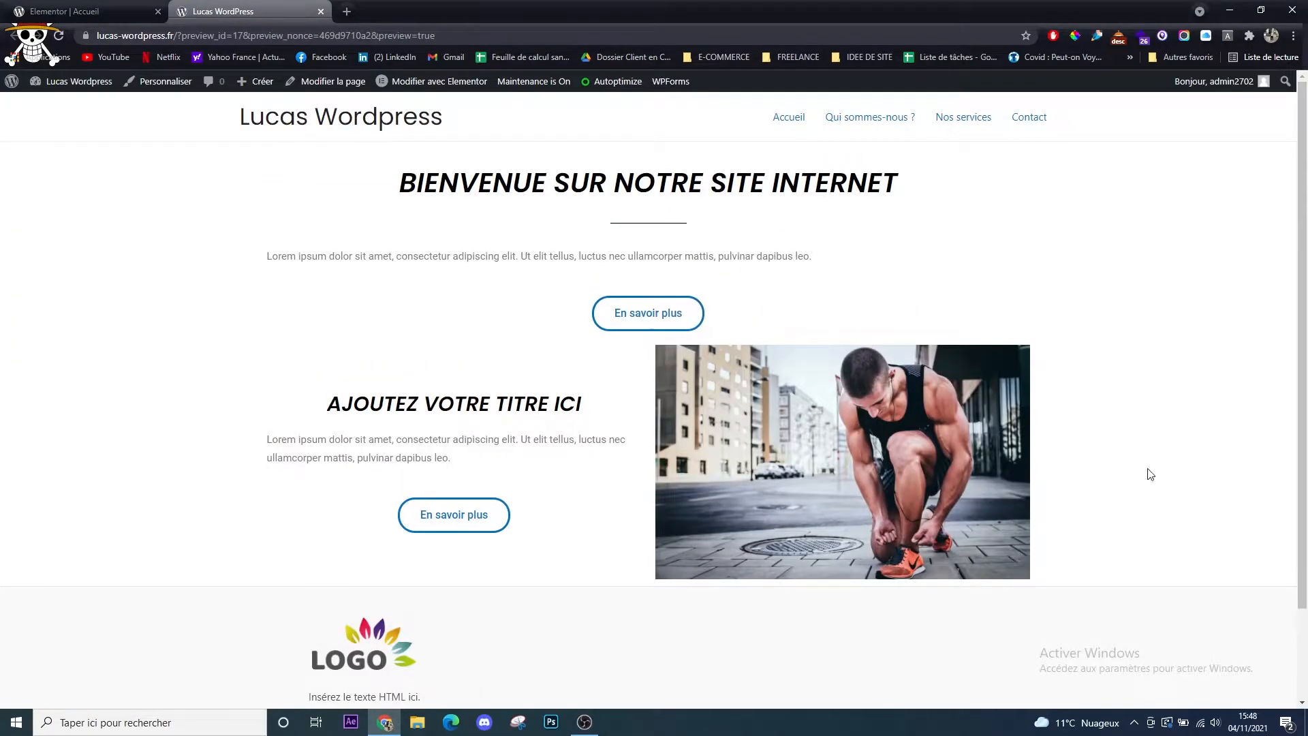
pyautogui.scroll(-3, 934, 569)
pyautogui.scroll(2, 858, 567)
pyautogui.click(96, 11)
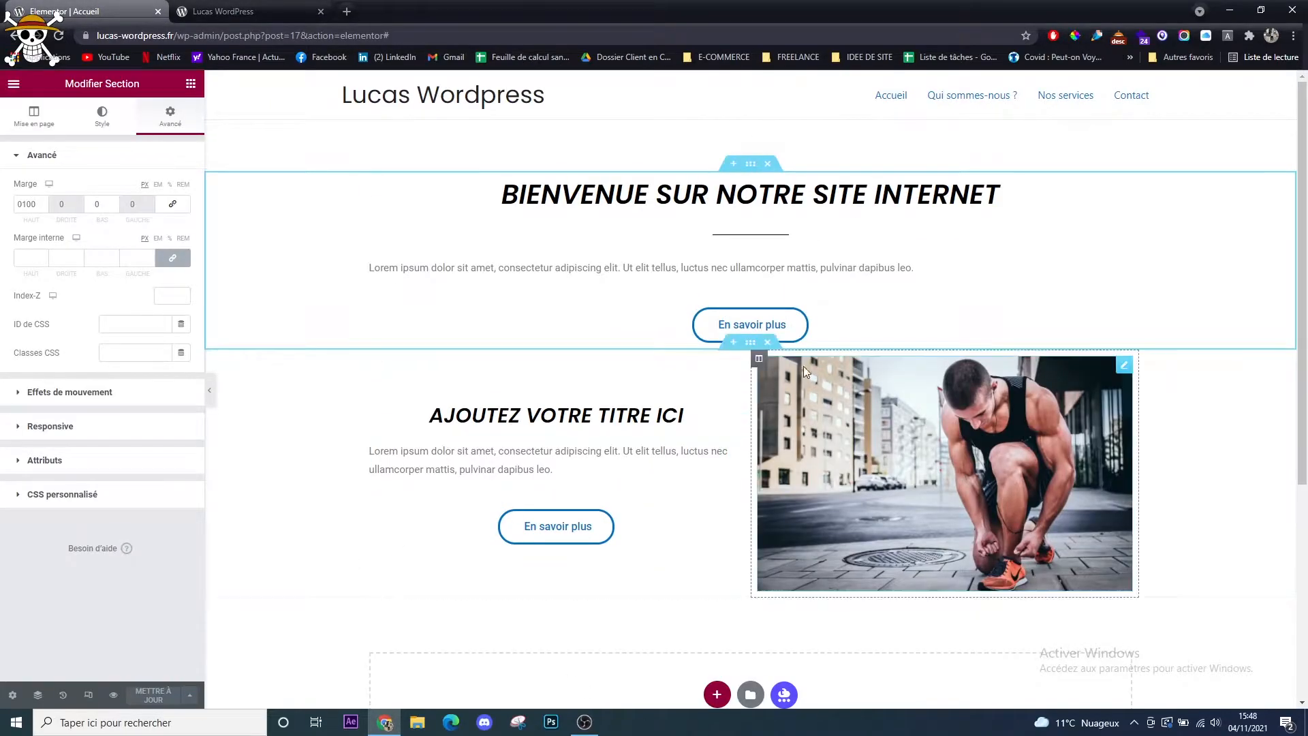
pyautogui.click(225, 12)
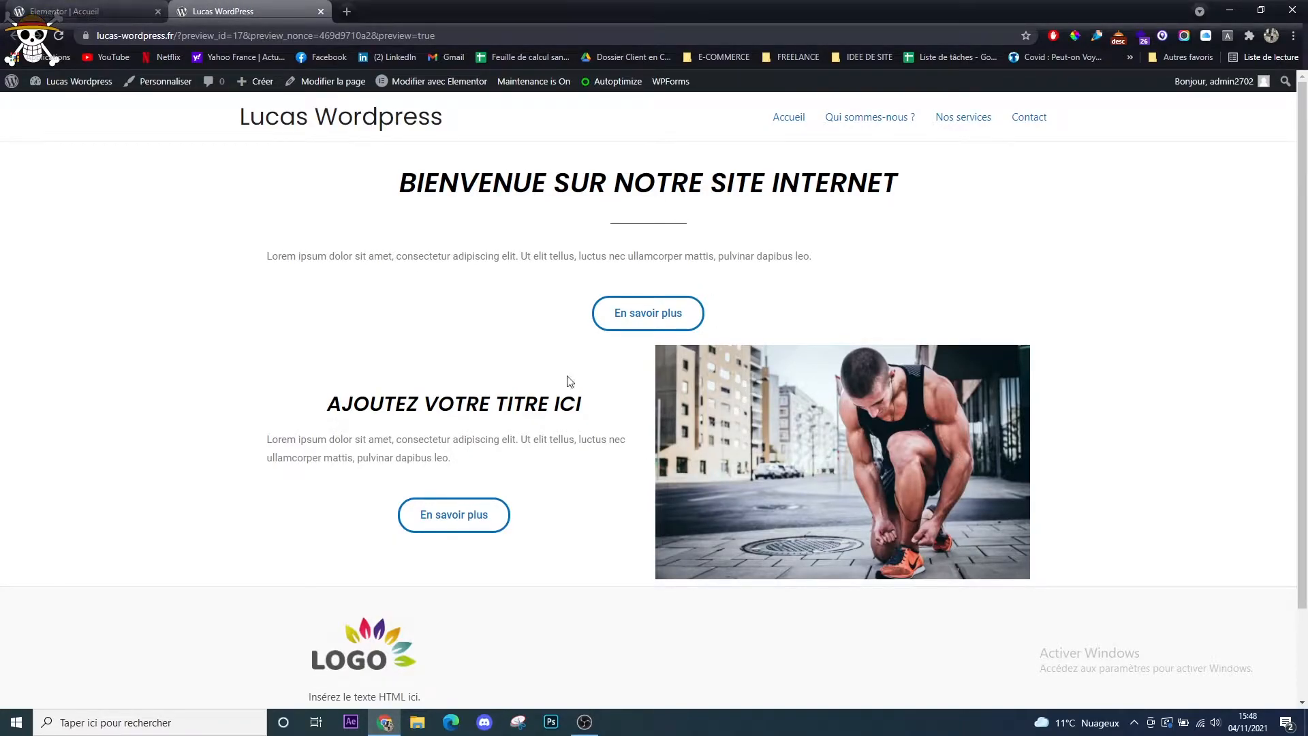
pyautogui.click(64, 11)
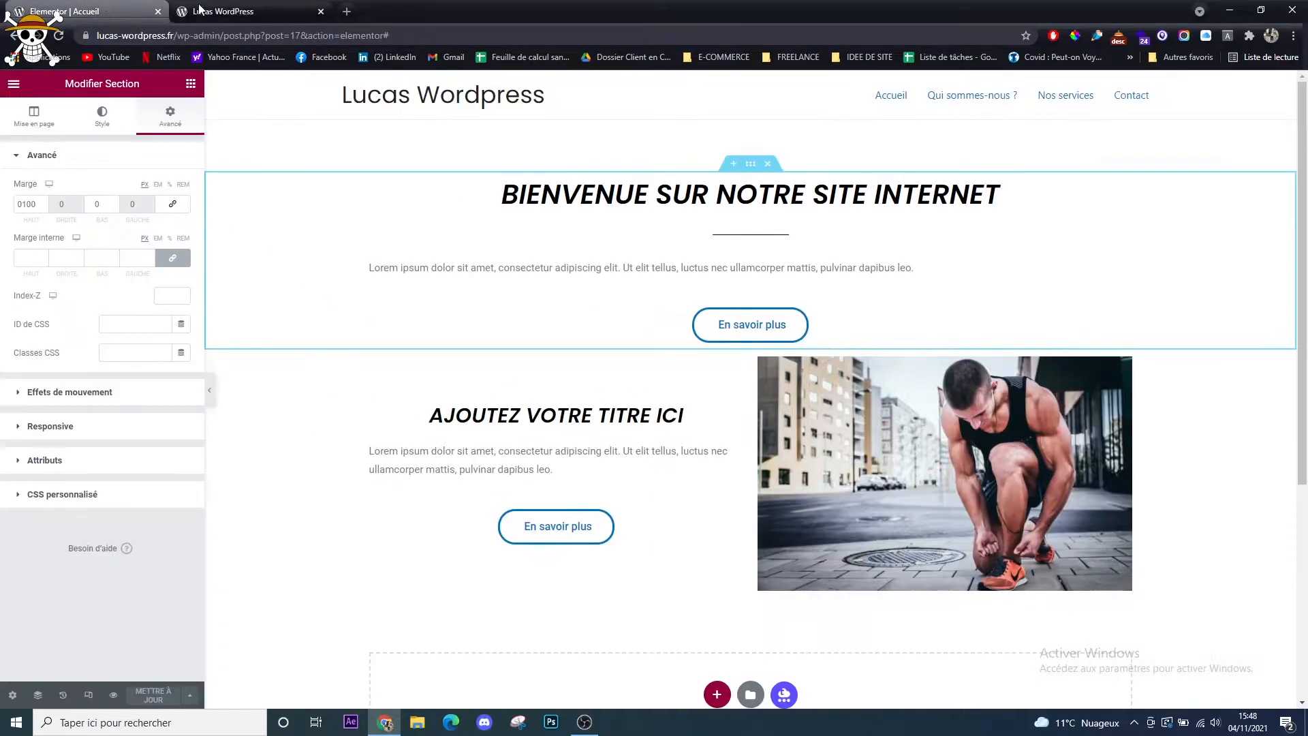
# Delete the welcome section and the two-column section from the page
pyautogui.click(764, 167)
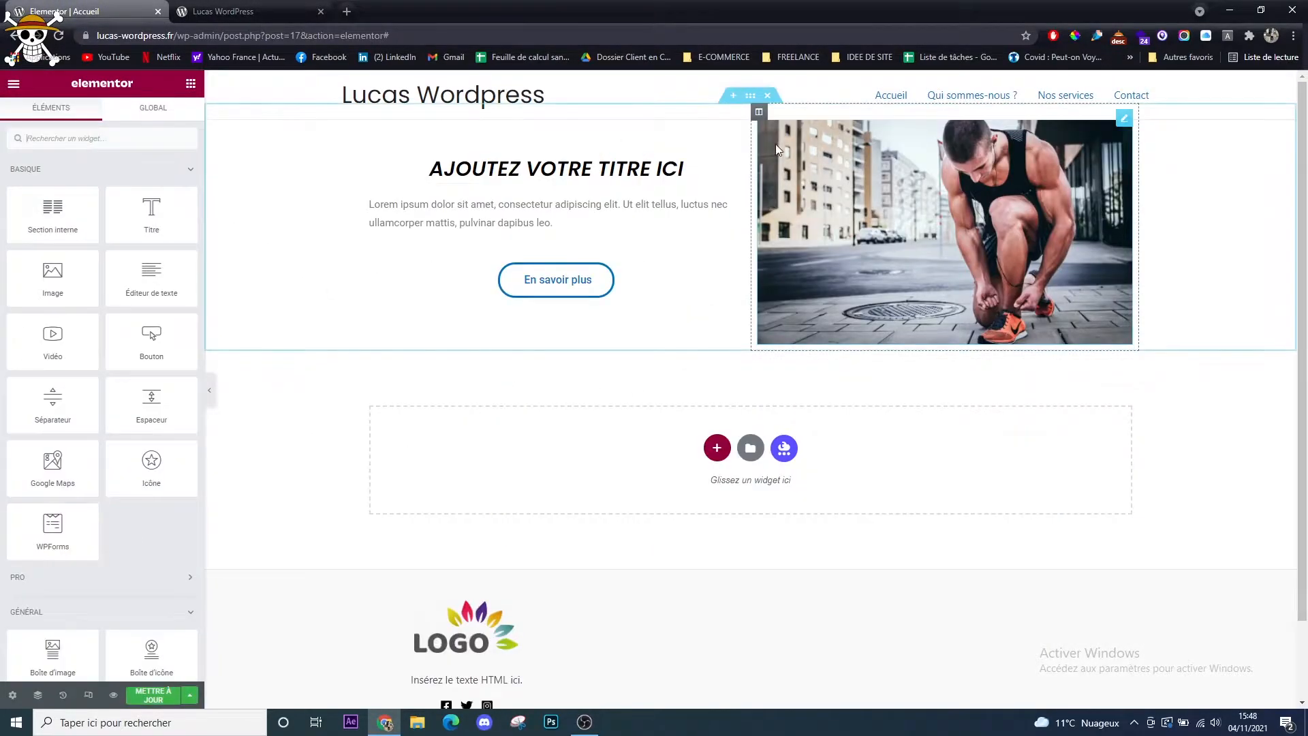
pyautogui.rightClick(285, 237)
pyautogui.click(306, 428)
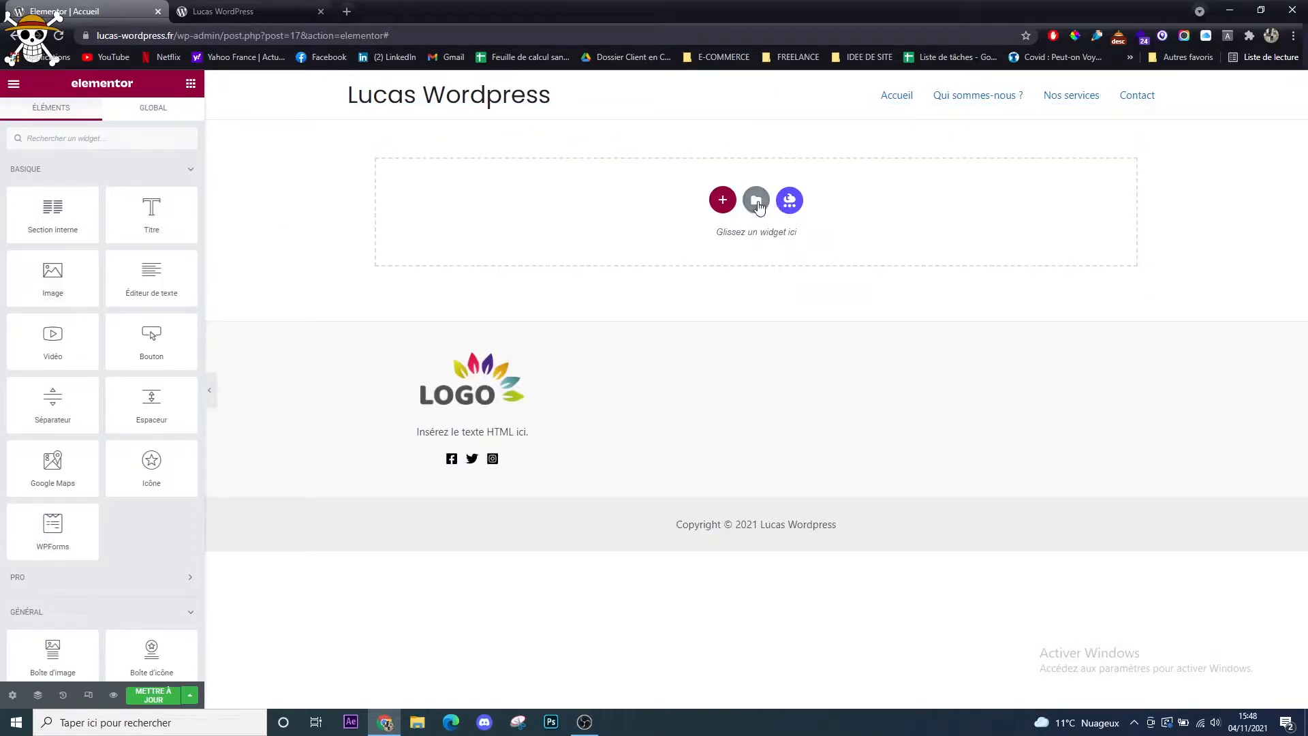
# Insert the "Product – App - page" template from the library and accept importing its document settings
pyautogui.click(756, 201)
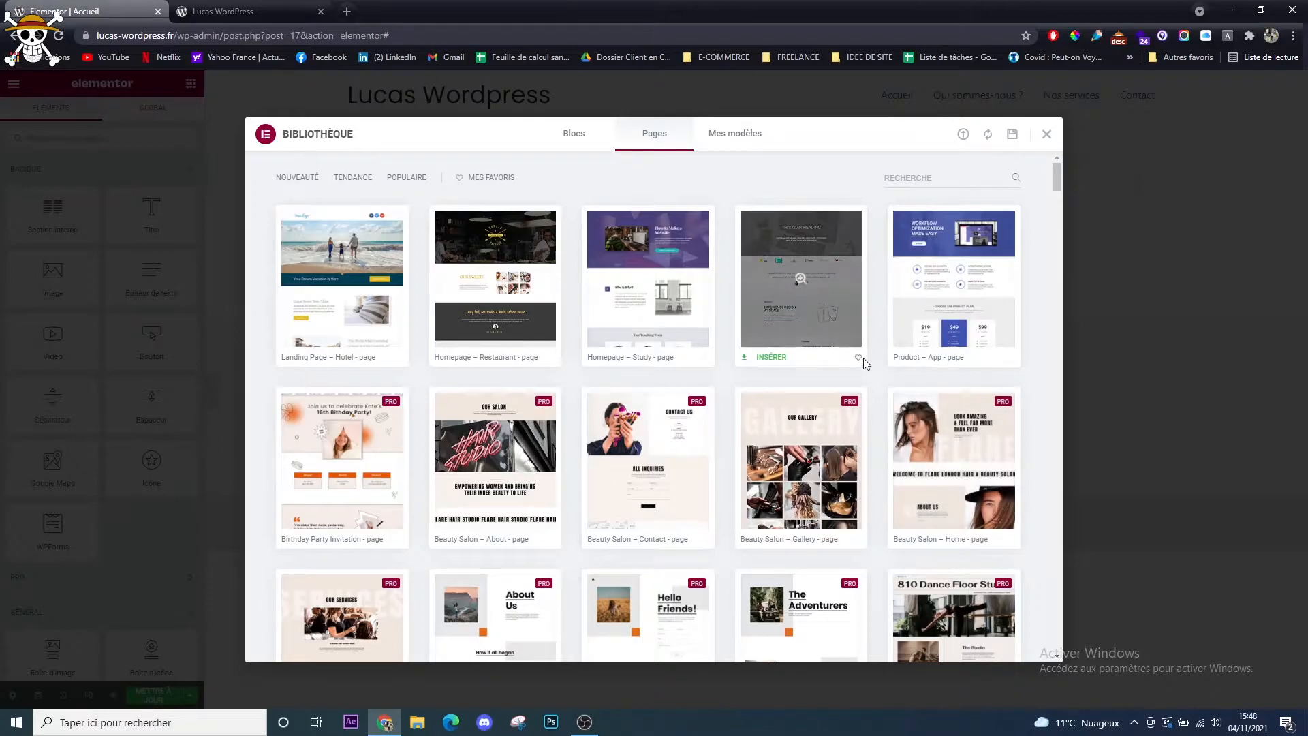
pyautogui.click(925, 356)
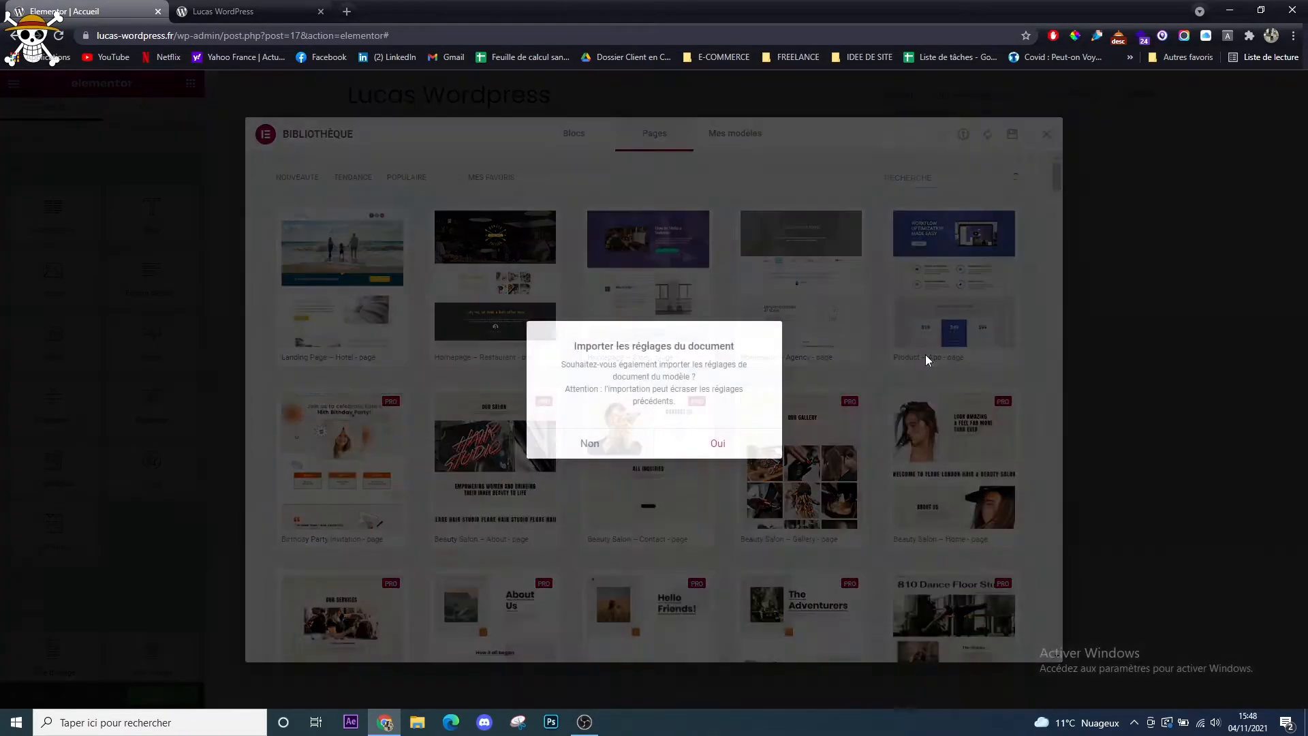
pyautogui.click(683, 443)
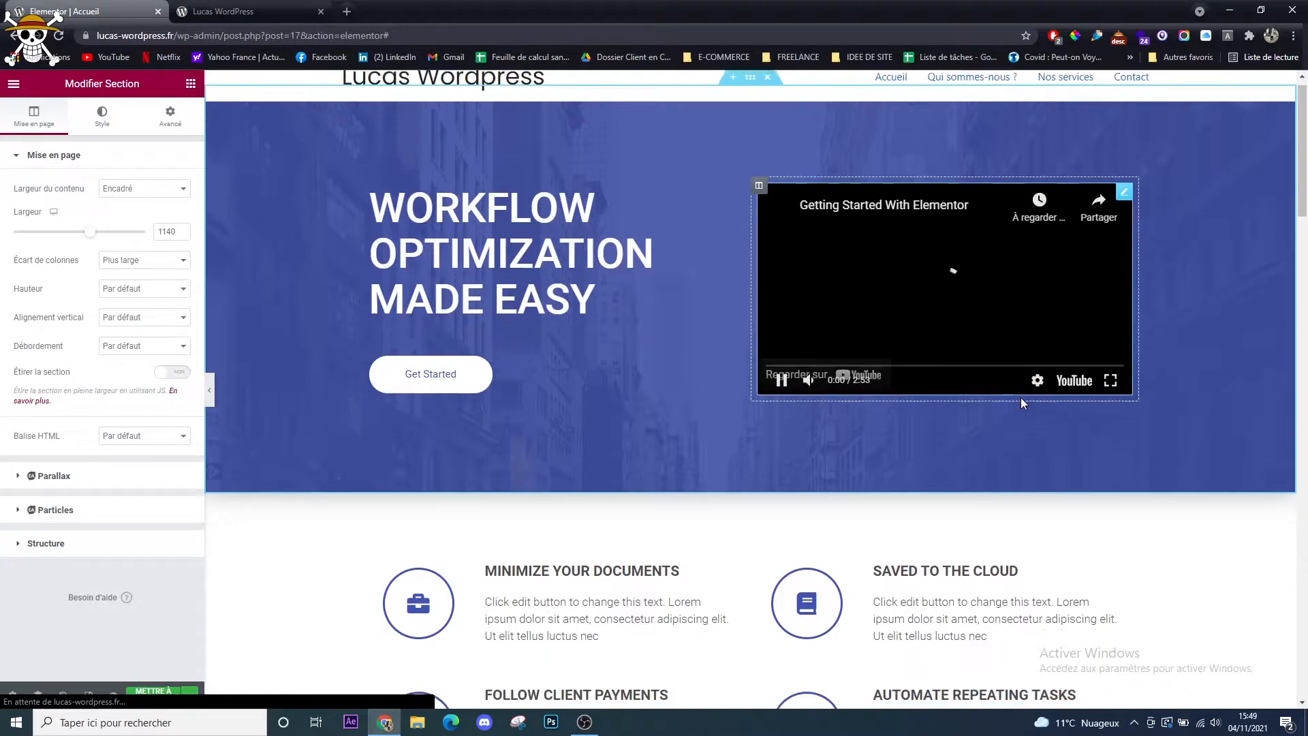
# Look through the imported template's sections in the editor, from the banner down to the footer
pyautogui.scroll(-15, 1021, 403)
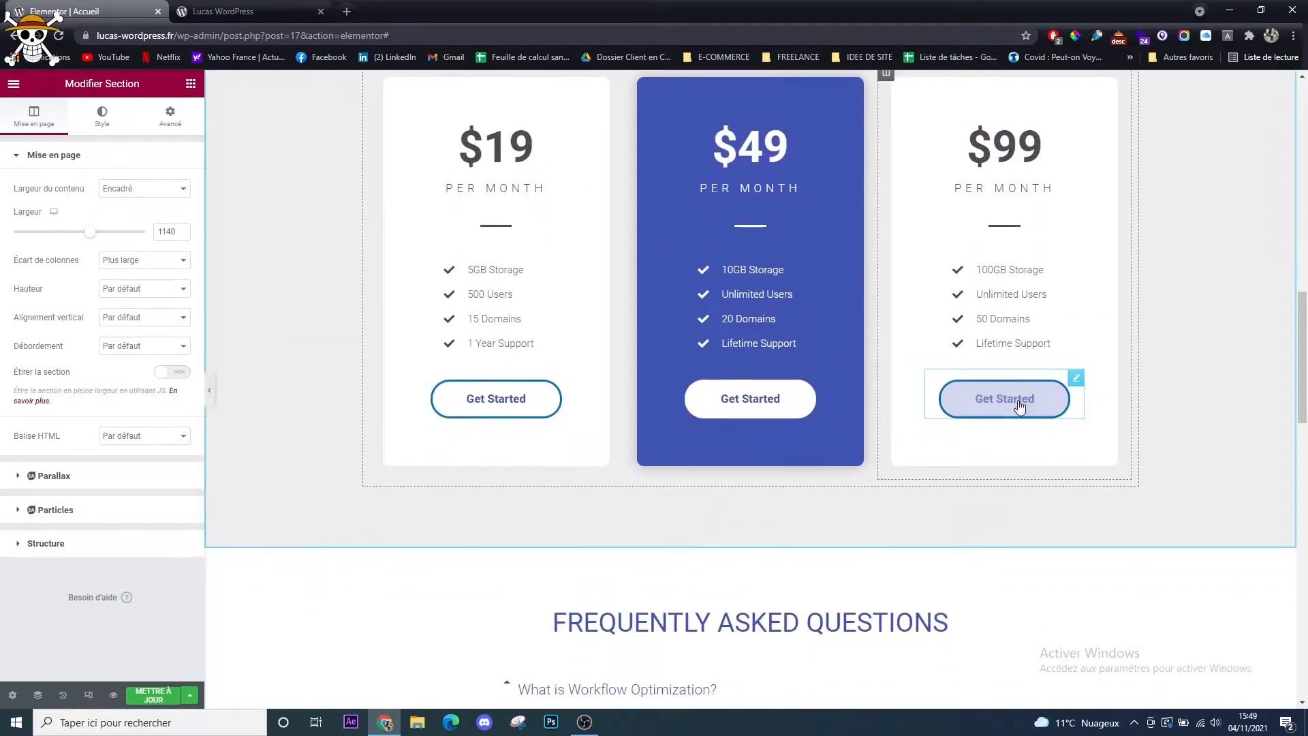
pyautogui.scroll(-10, 1020, 405)
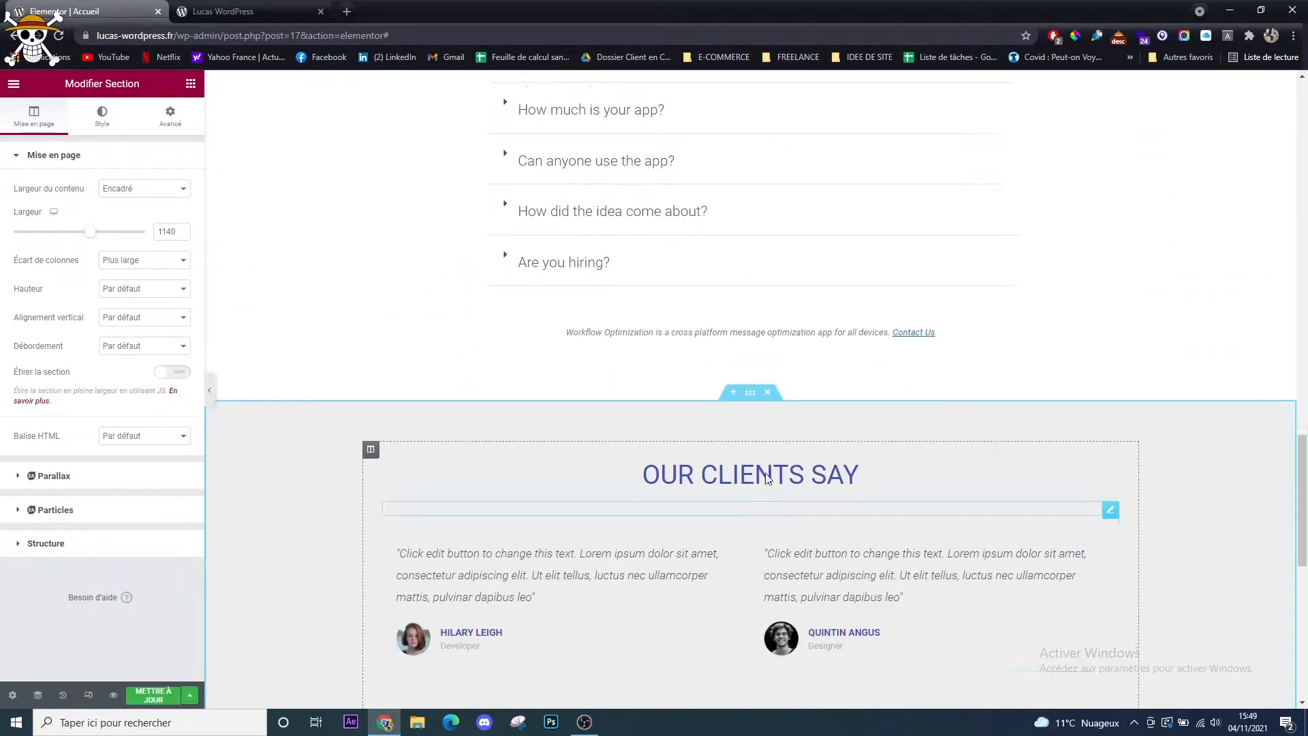
pyautogui.scroll(-8, 793, 519)
pyautogui.click(167, 720)
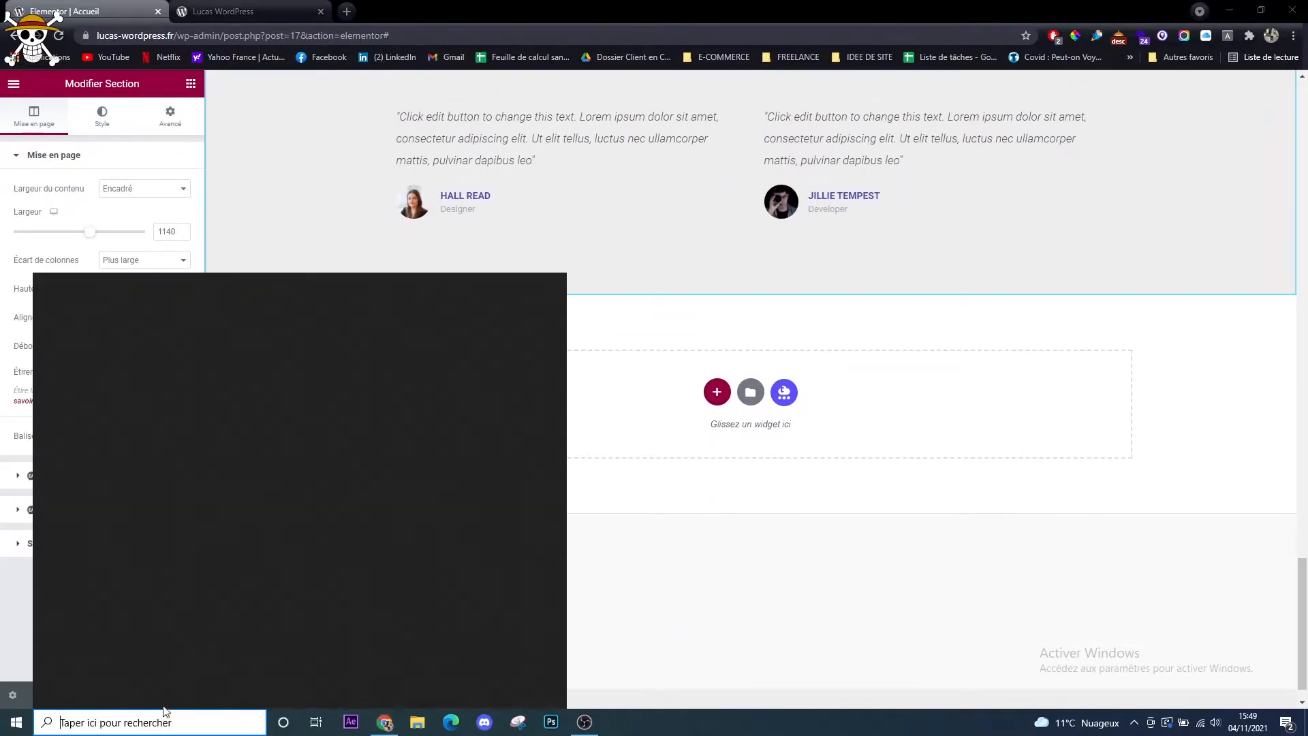
pyautogui.click(30, 668)
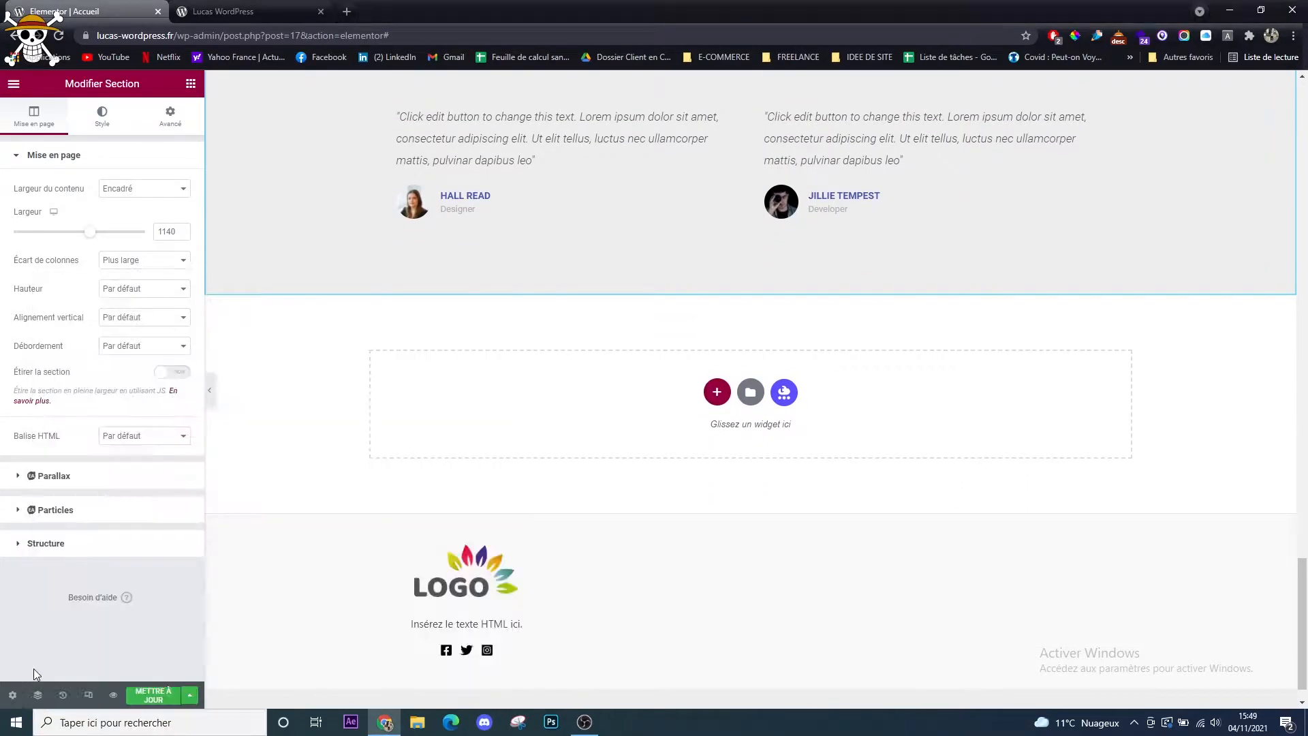
# Preview the page, try the "Are you hiring?" and "How did the idea come about?" FAQ toggles, and return to the editor
pyautogui.click(113, 697)
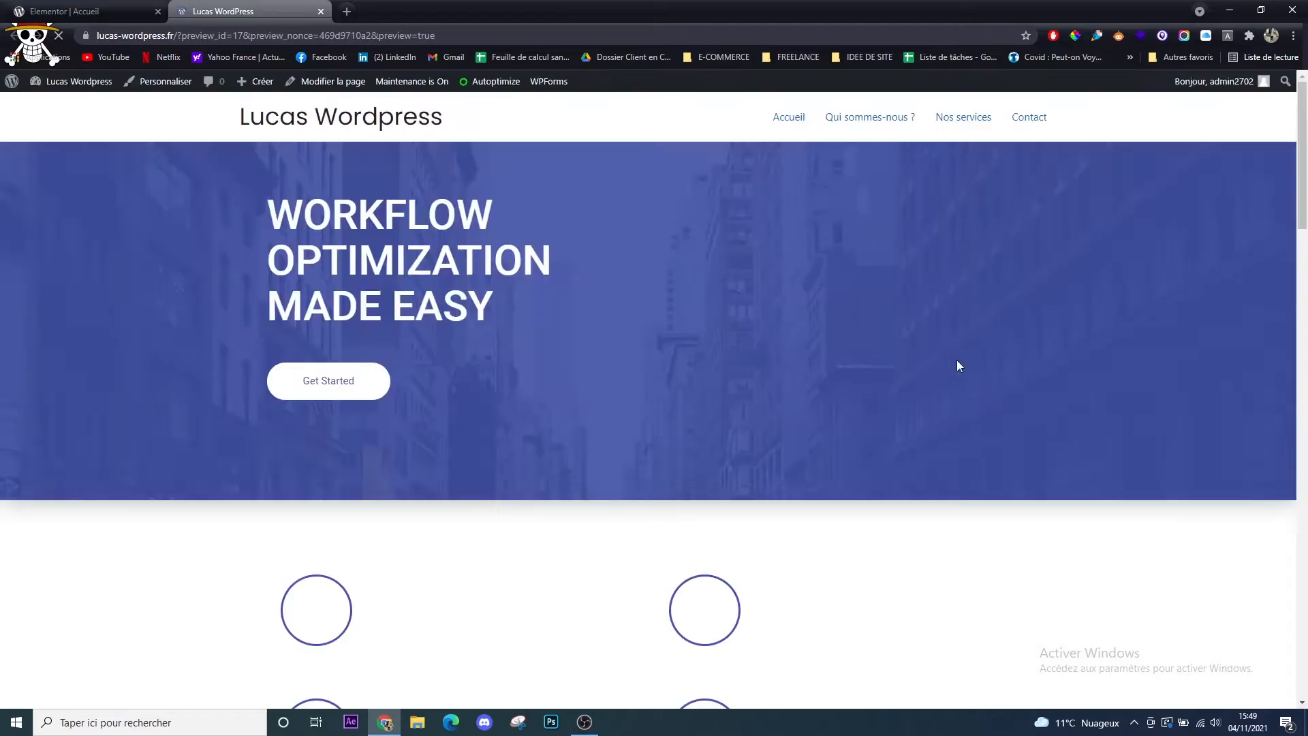
pyautogui.scroll(-7, 837, 413)
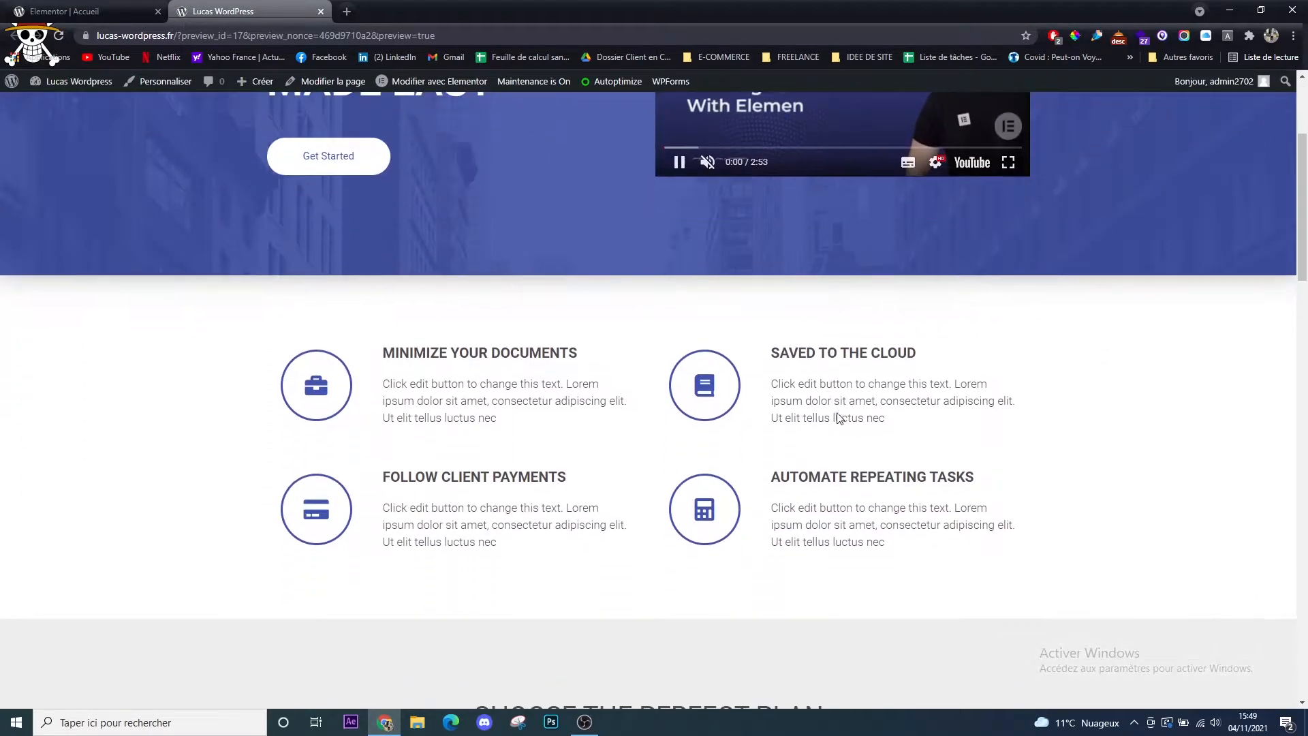
pyautogui.scroll(-10, 839, 419)
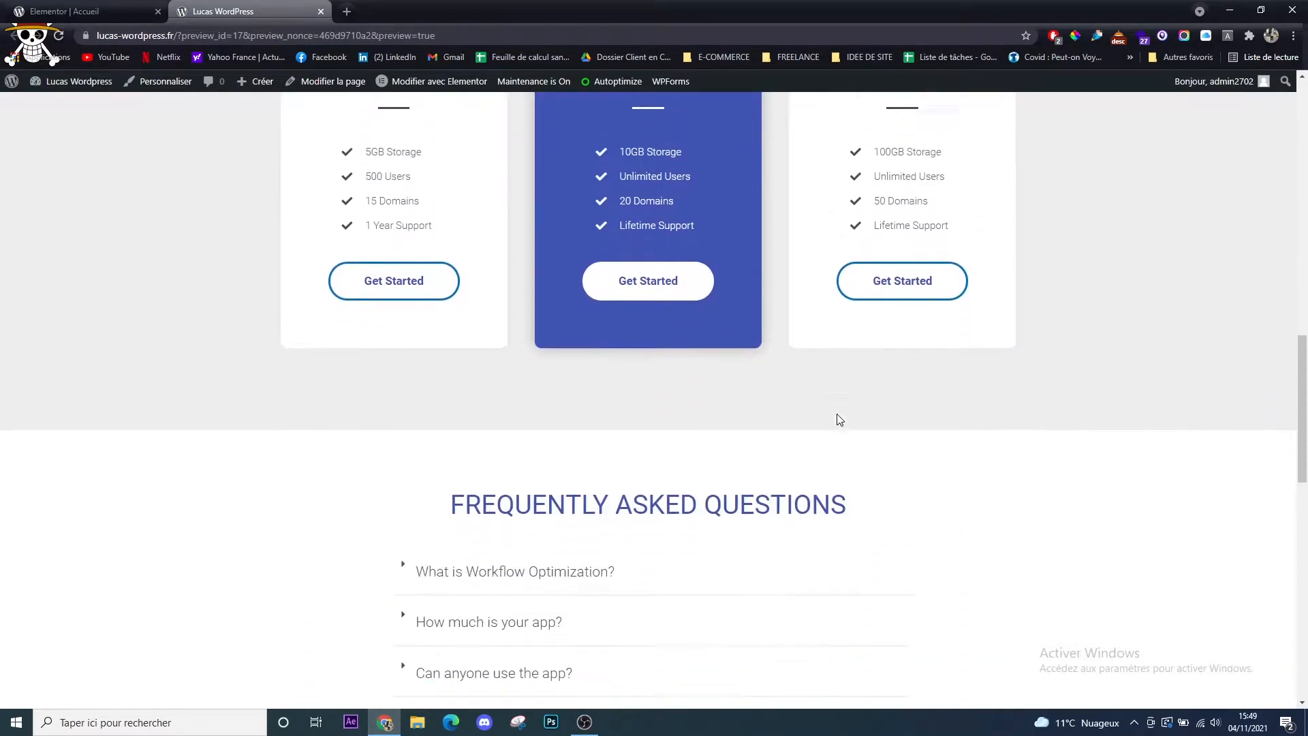
pyautogui.scroll(-5, 840, 419)
pyautogui.click(525, 239)
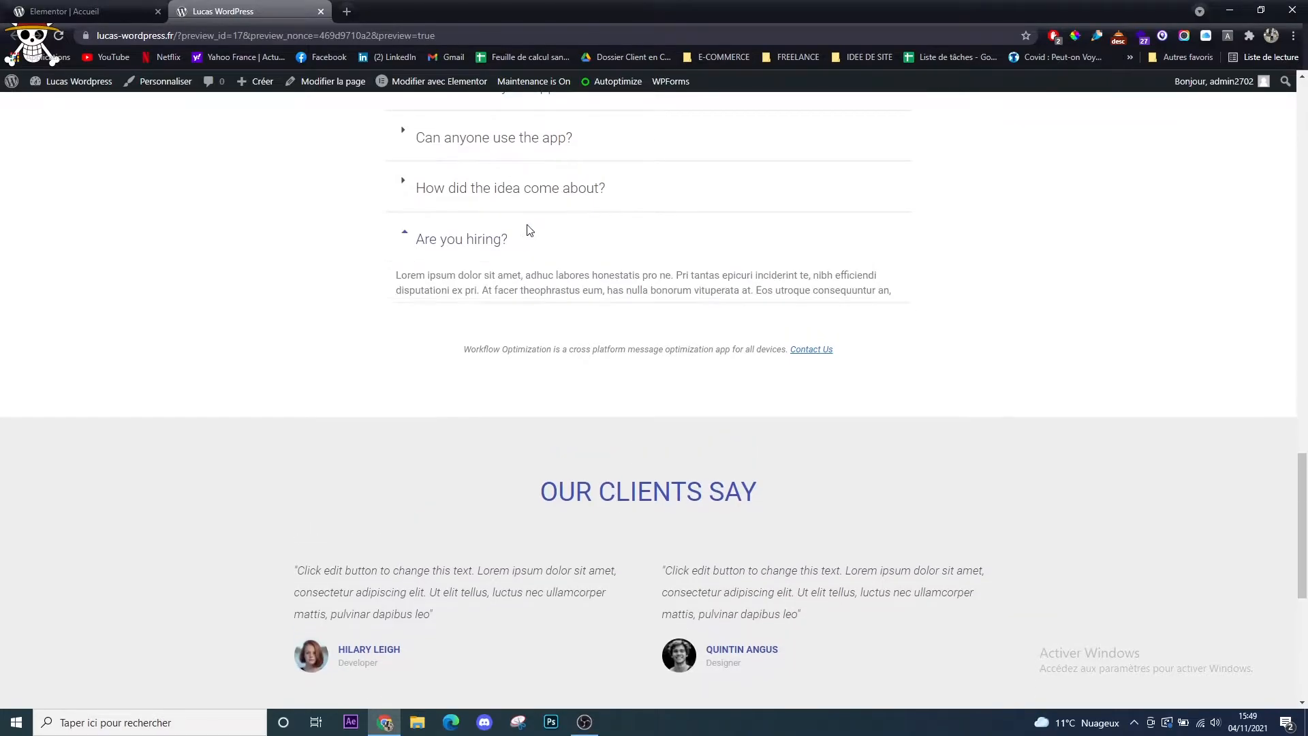
pyautogui.click(544, 198)
pyautogui.click(518, 192)
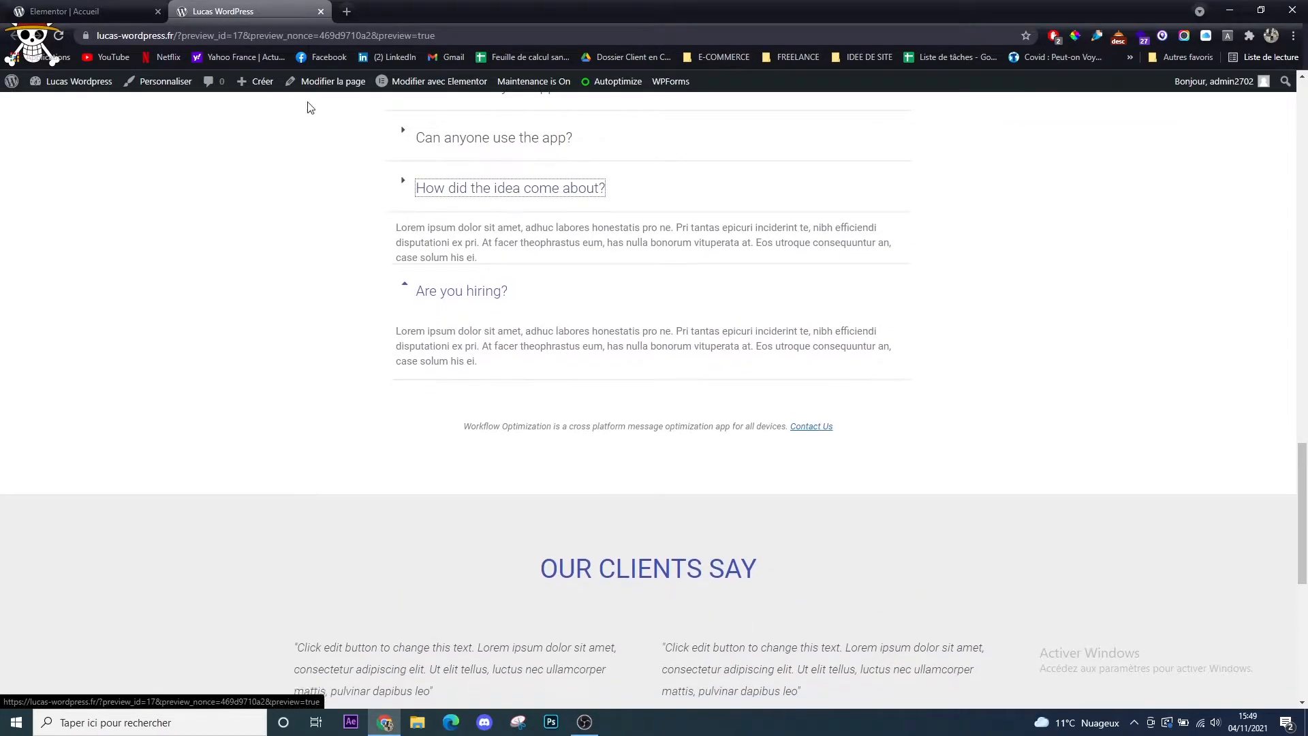
pyautogui.click(101, 8)
# Change the "Frequently asked questions" heading text to "Questions fréquentes"
pyautogui.scroll(-5, 593, 370)
pyautogui.scroll(13, 599, 378)
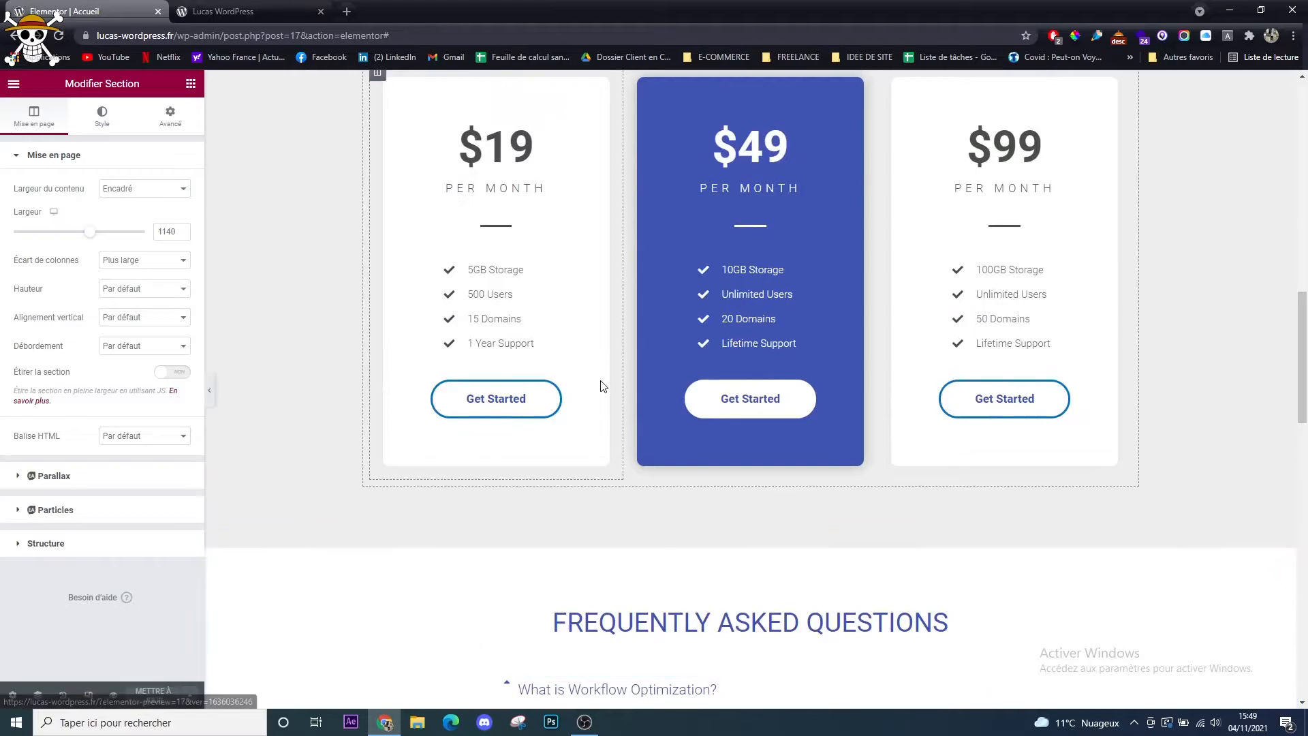
pyautogui.scroll(-4, 637, 380)
pyautogui.click(707, 342)
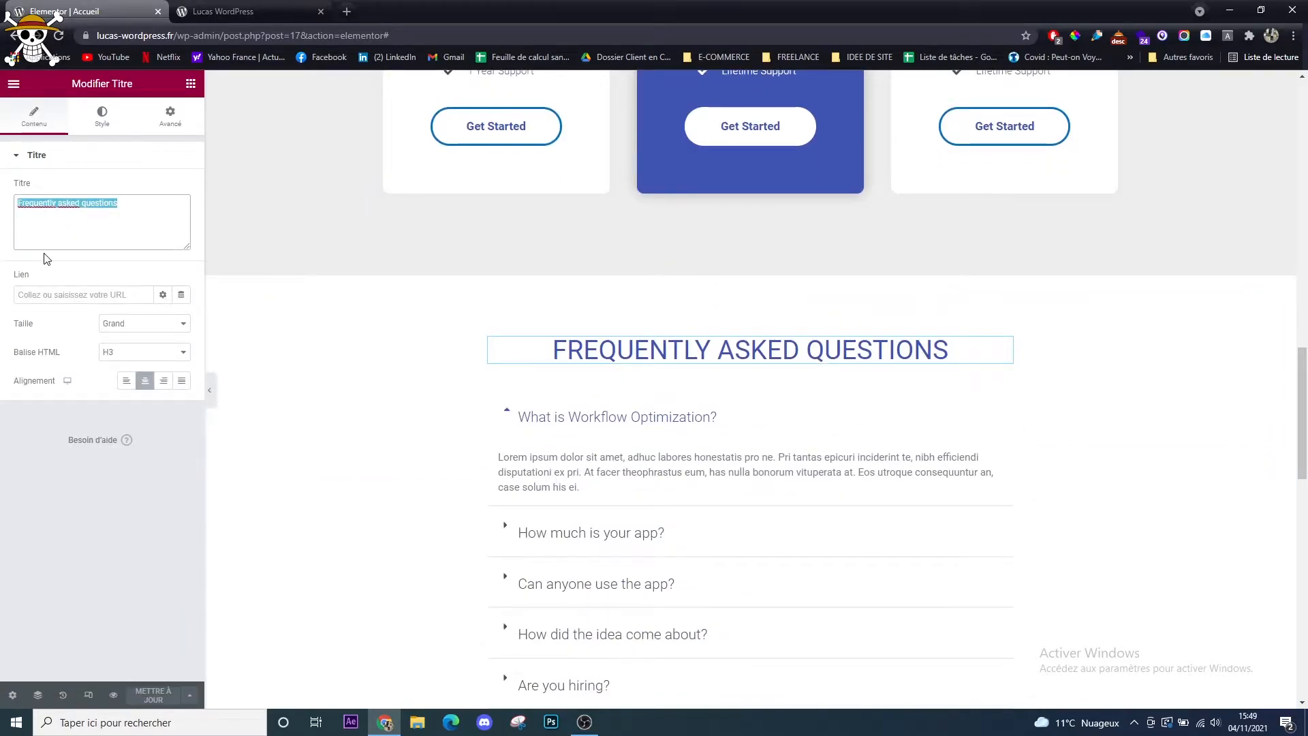
pyautogui.write('Questio')
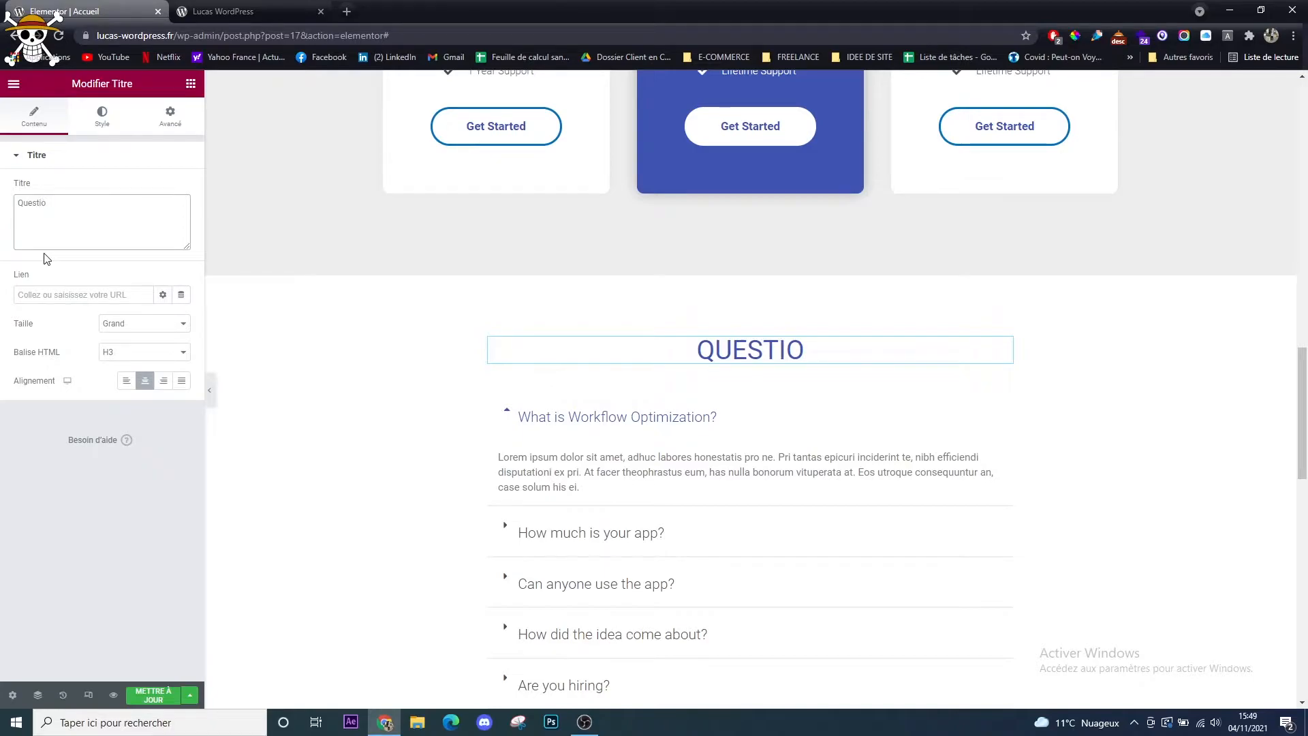
pyautogui.write('ns fréquentes')
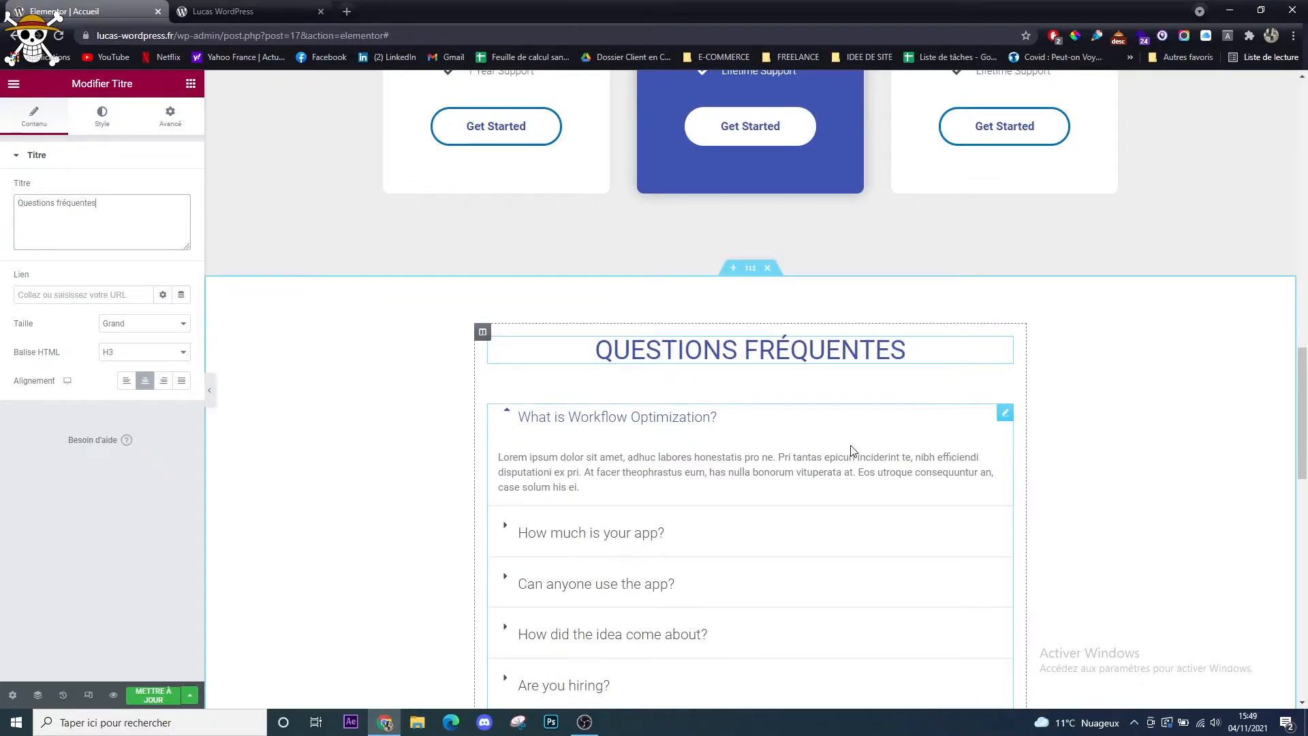
# Open the content settings of the FAQ toggle widget and of the first testimonial under "OUR CLIENTS SAY"
pyautogui.click(1000, 416)
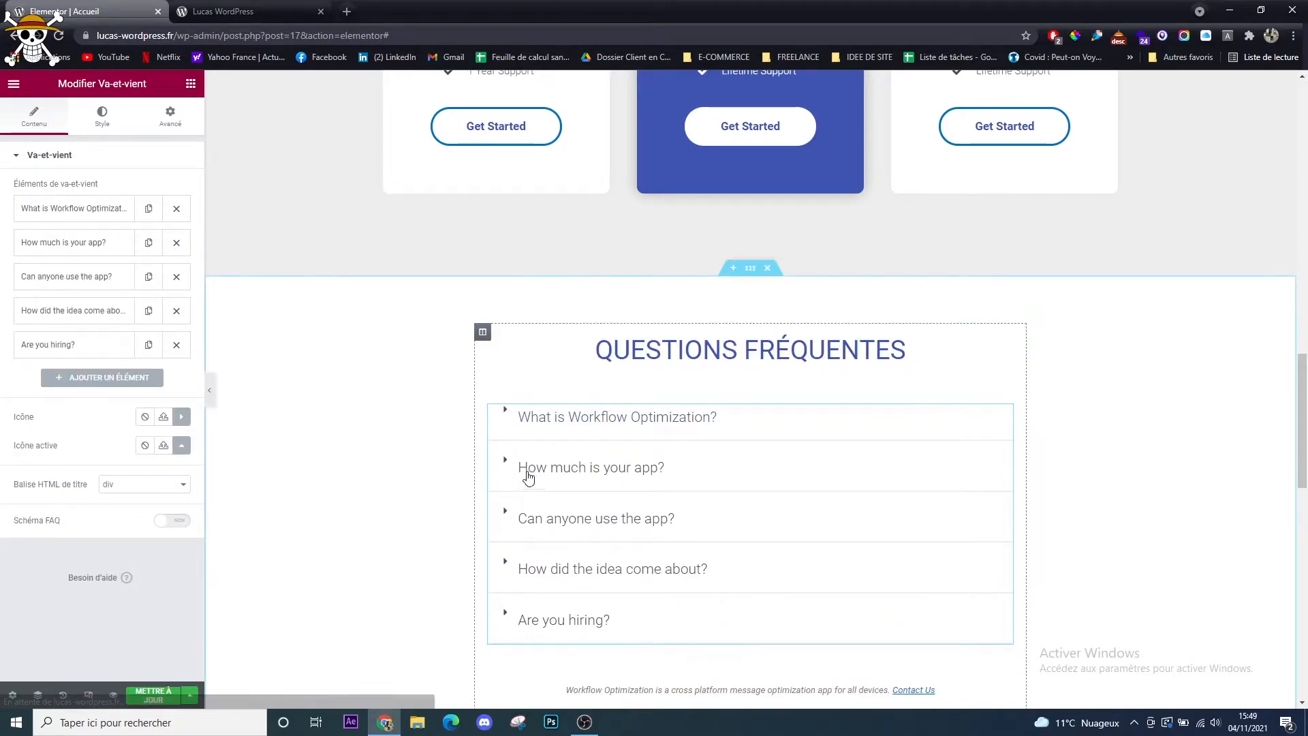
pyautogui.scroll(-3, 800, 581)
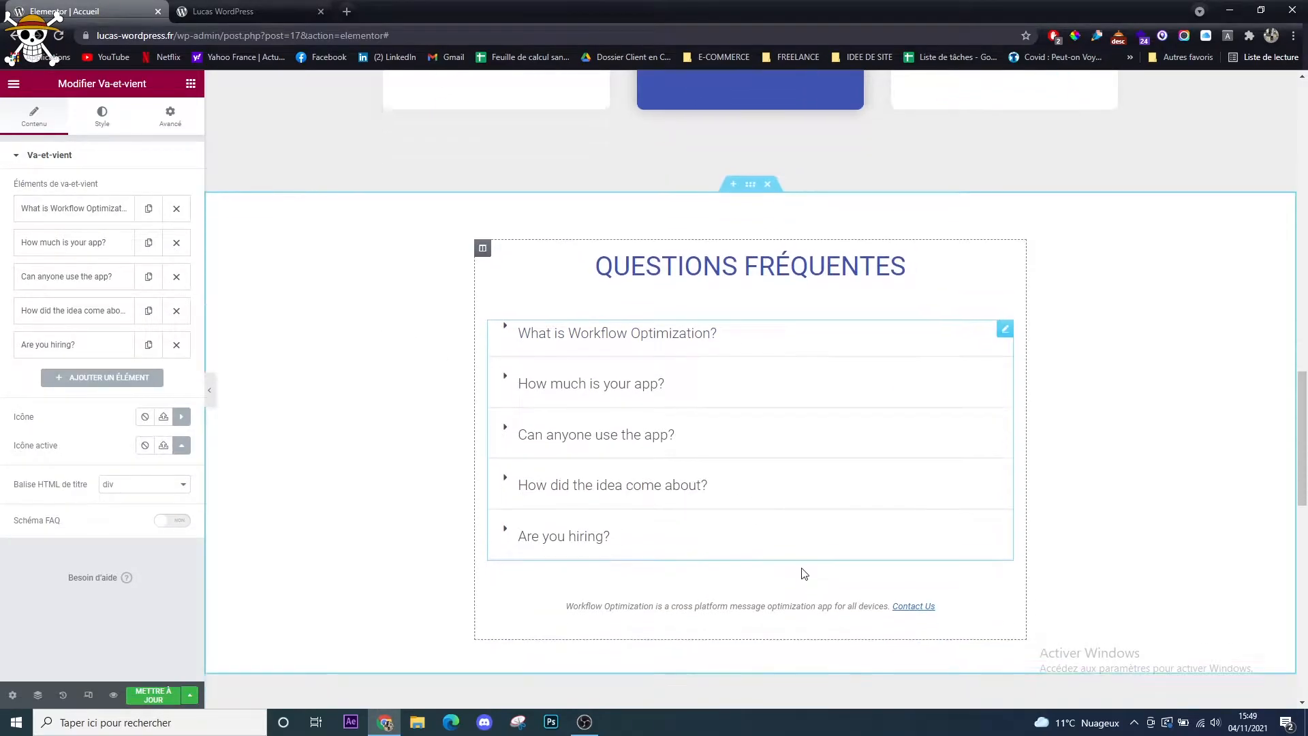
pyautogui.scroll(-5, 826, 560)
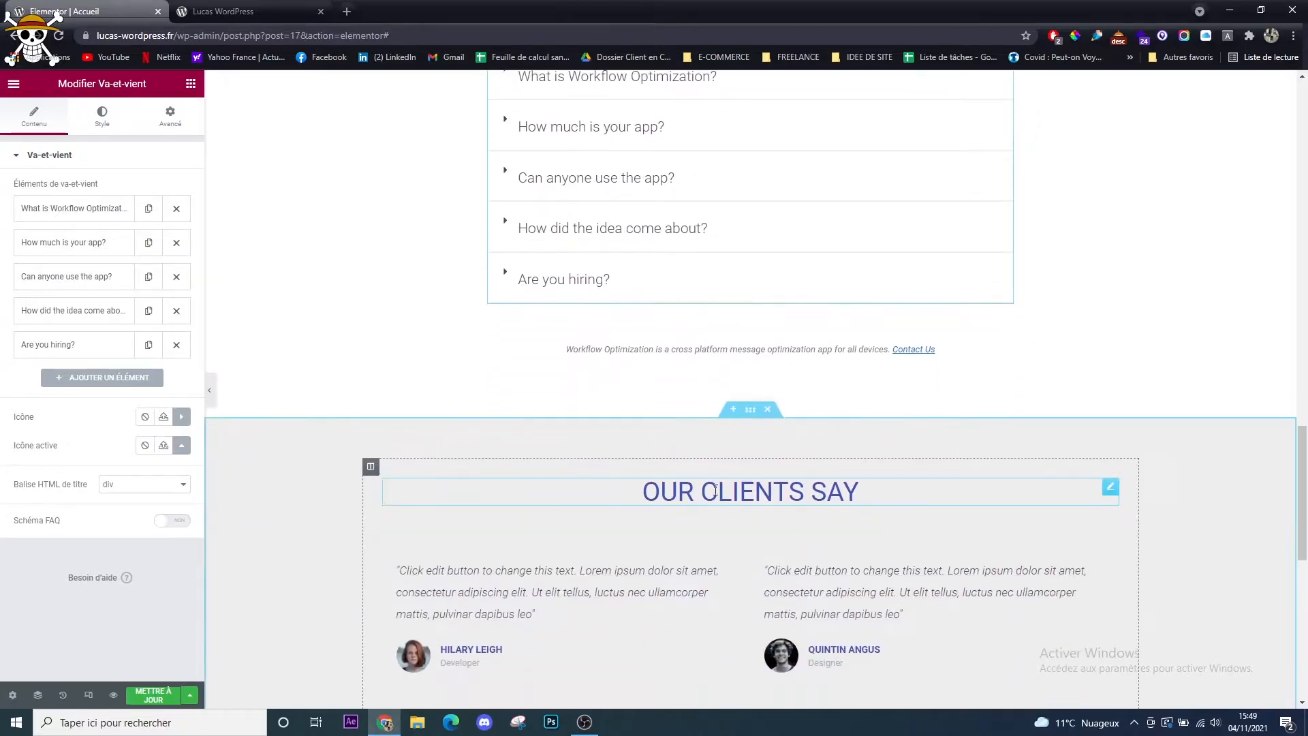
pyautogui.click(553, 444)
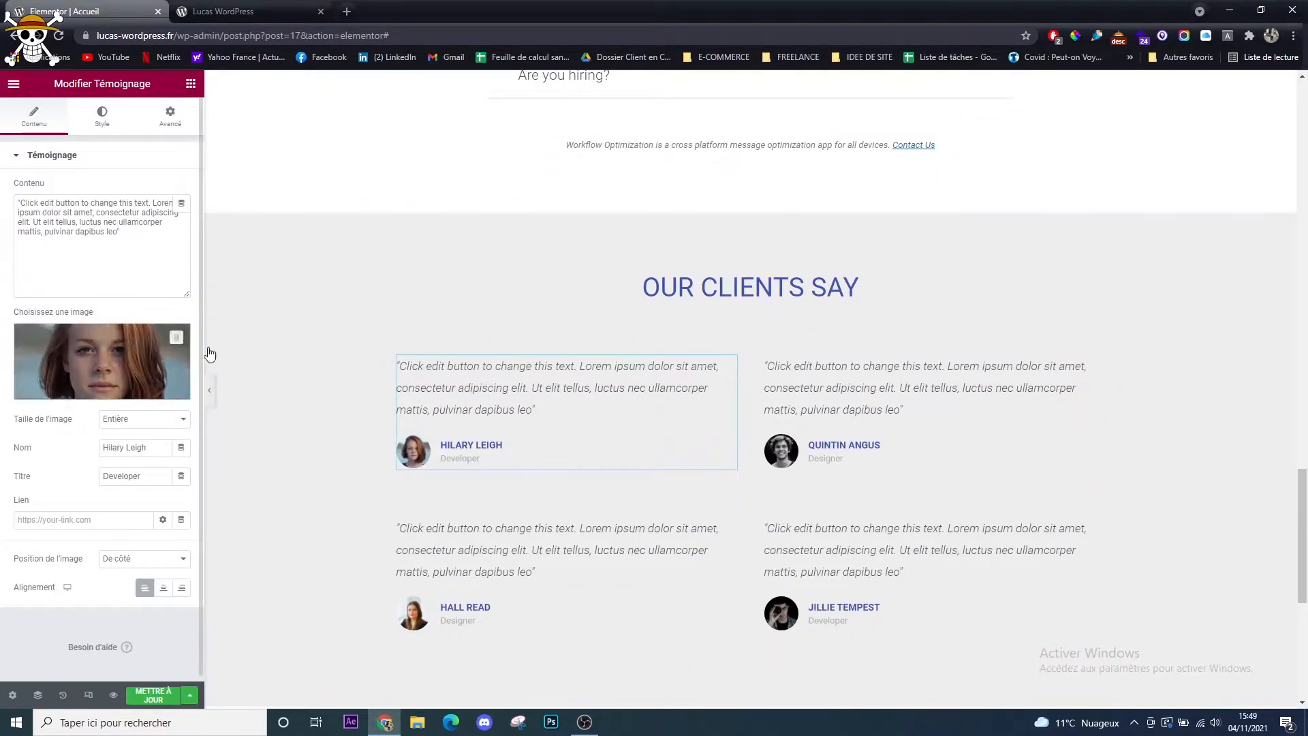
# Update the page to save the imported template and the edited heading
pyautogui.scroll(10, 920, 370)
pyautogui.scroll(15, 836, 418)
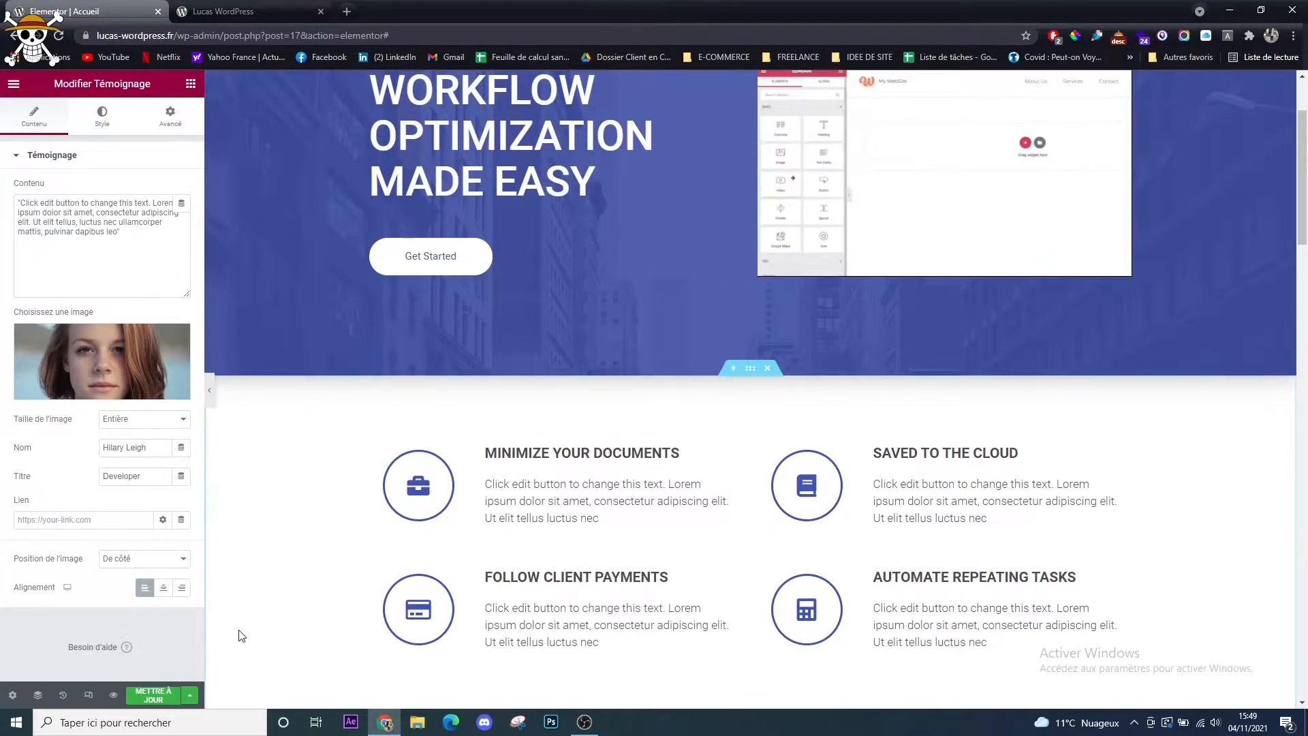
pyautogui.click(154, 697)
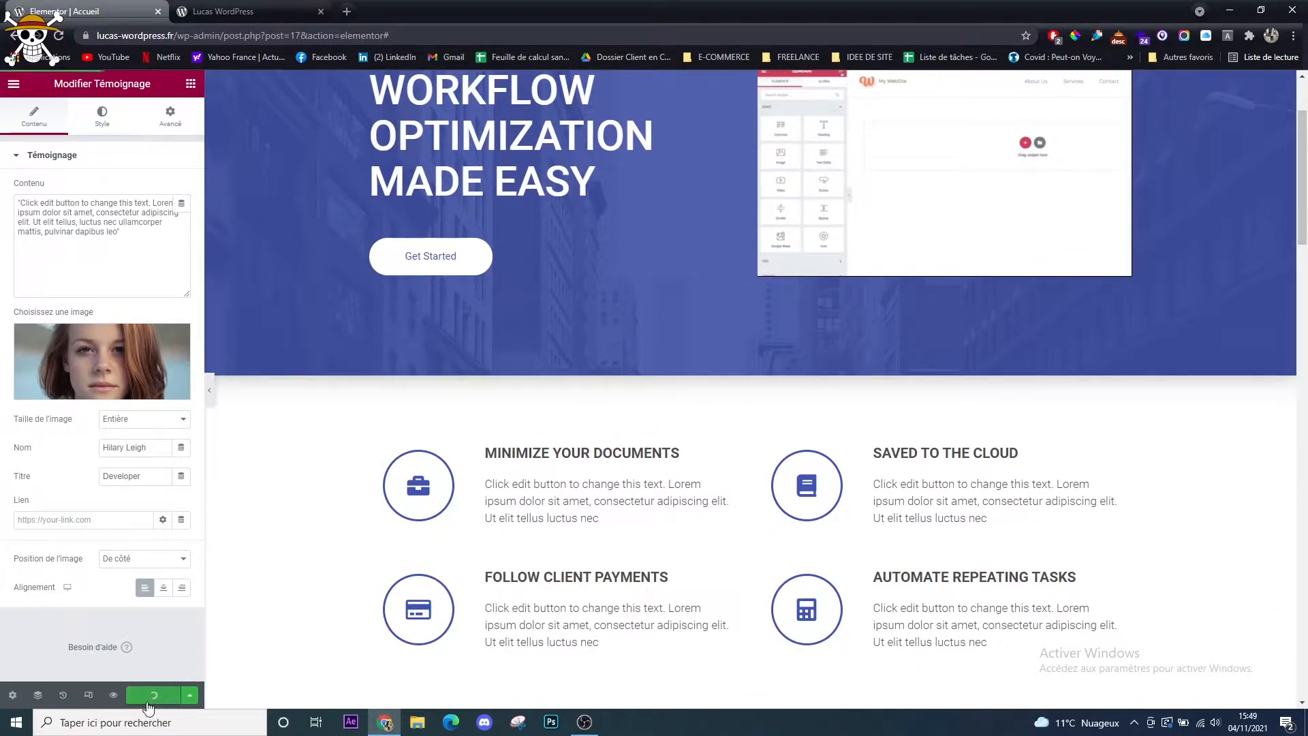
pyautogui.scroll(2, 847, 511)
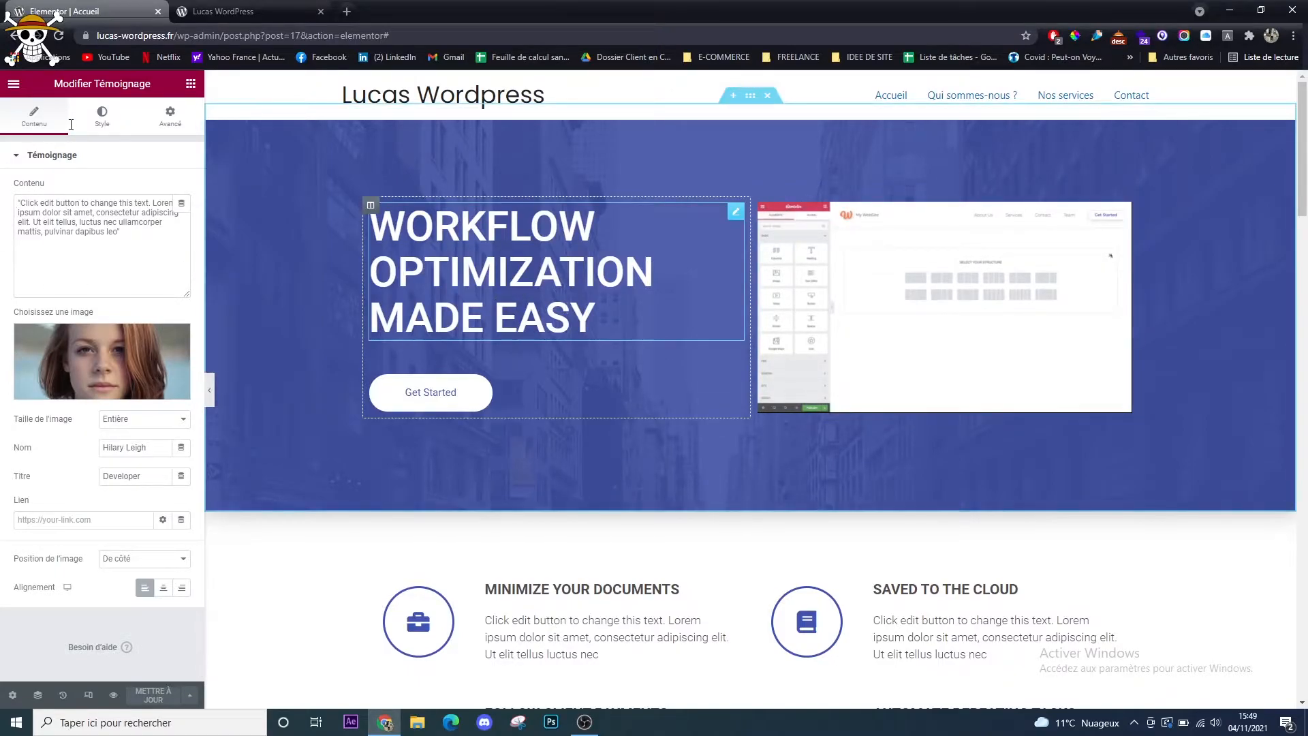
# Inspect the content settings of the banner's "Workflow optimization made easy" heading and of its YouTube video
pyautogui.click(603, 300)
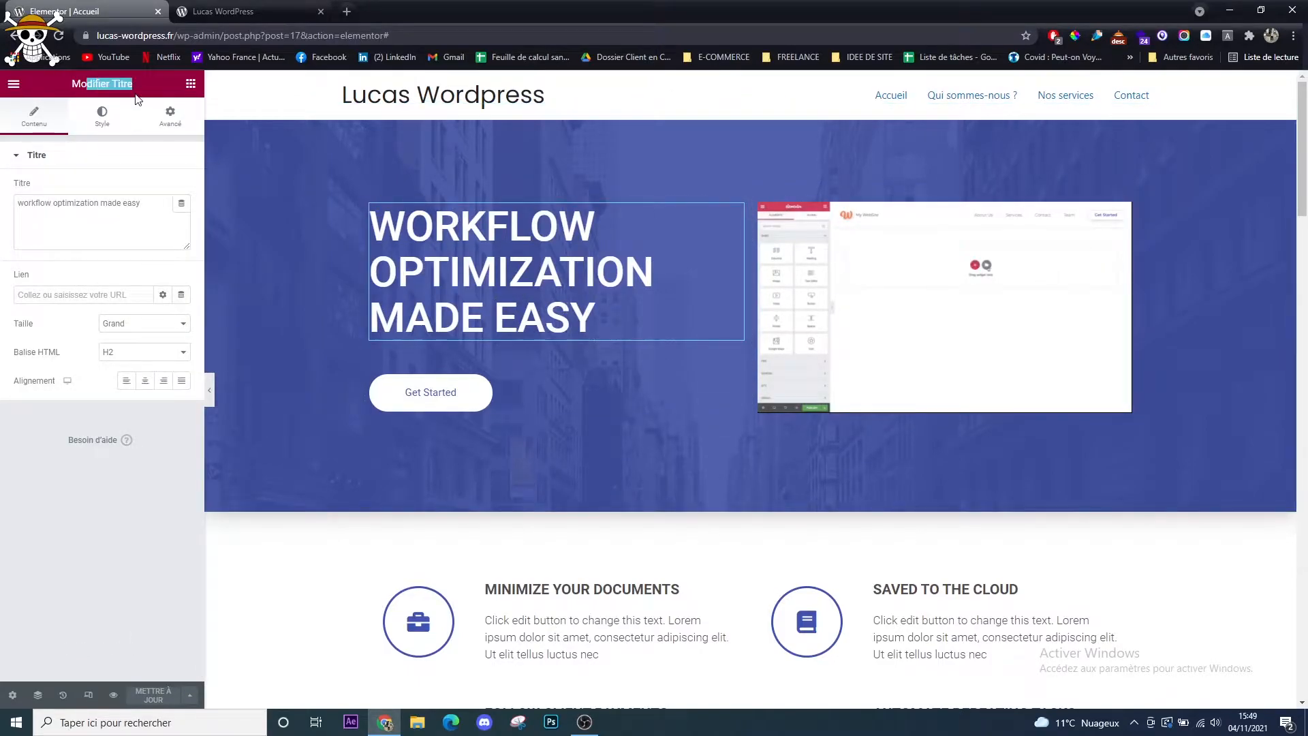
pyautogui.click(1063, 316)
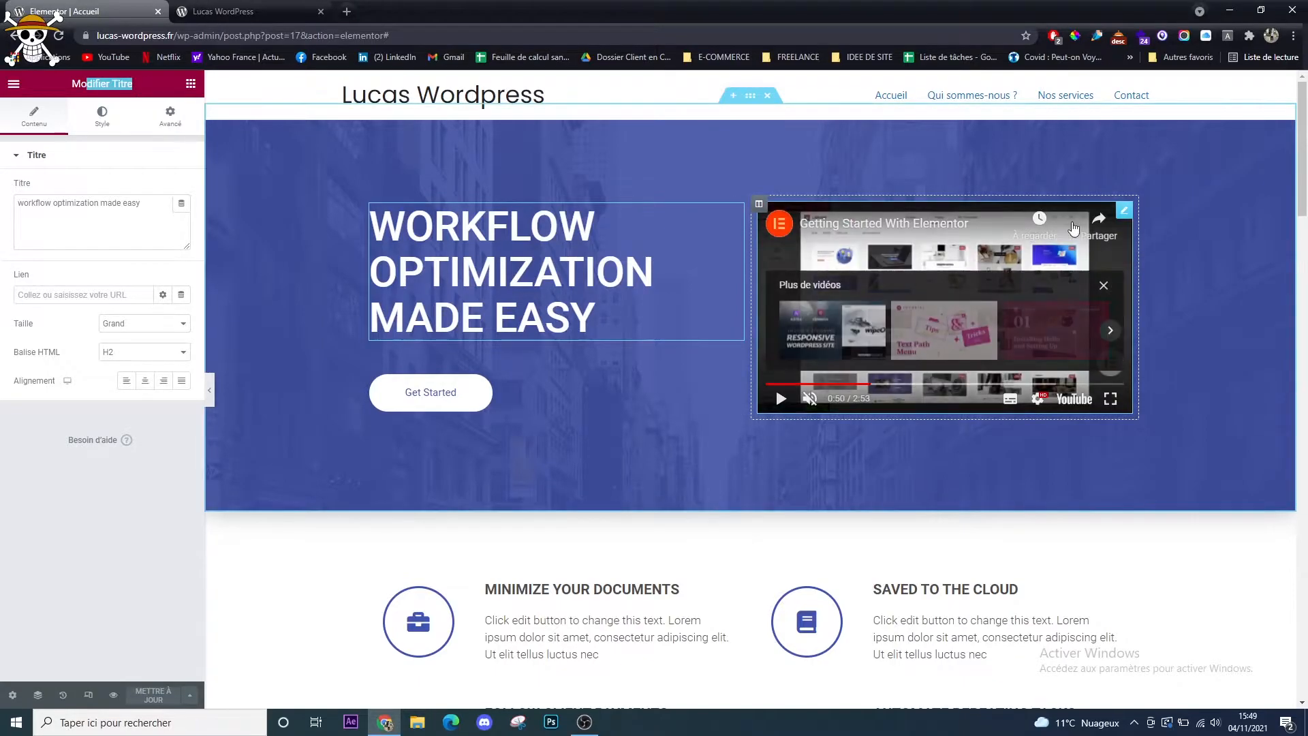
pyautogui.click(1127, 215)
pyautogui.scroll(-4, 671, 340)
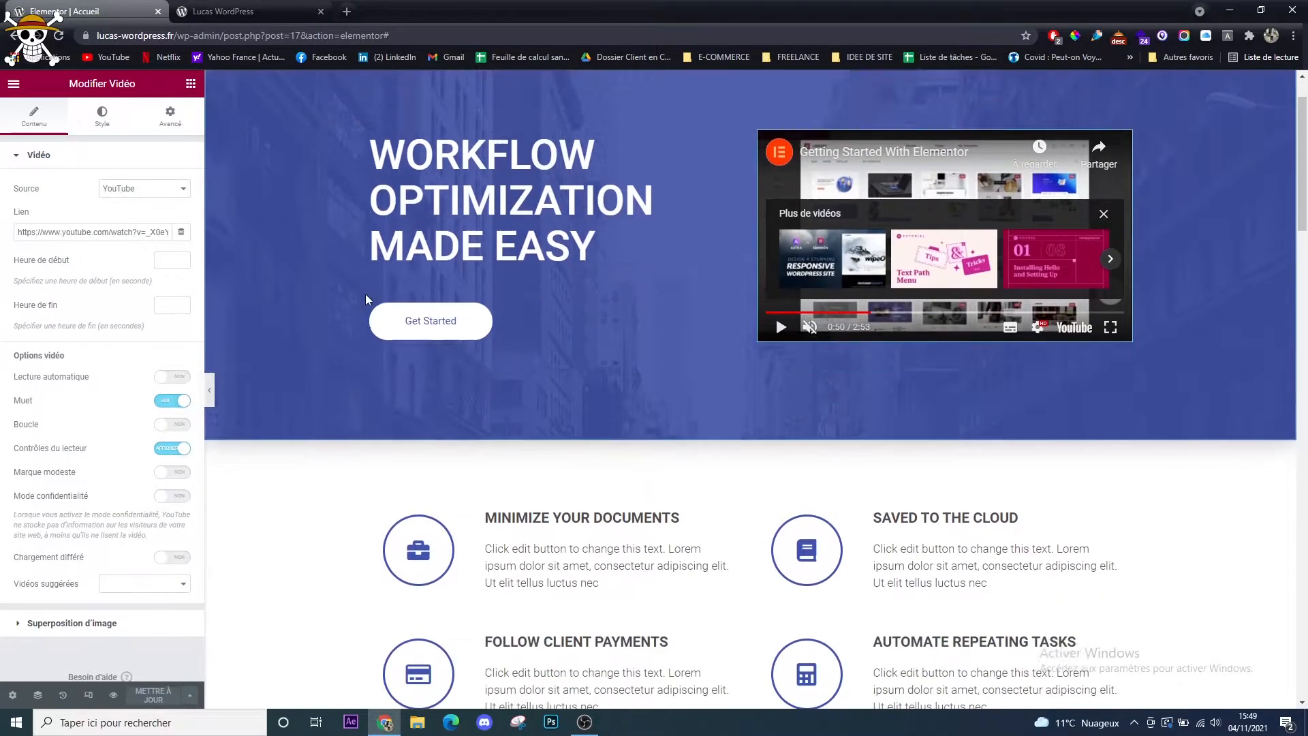
# Inspect the content settings and the content style options of the "Minimize your documents" icon box
pyautogui.click(670, 340)
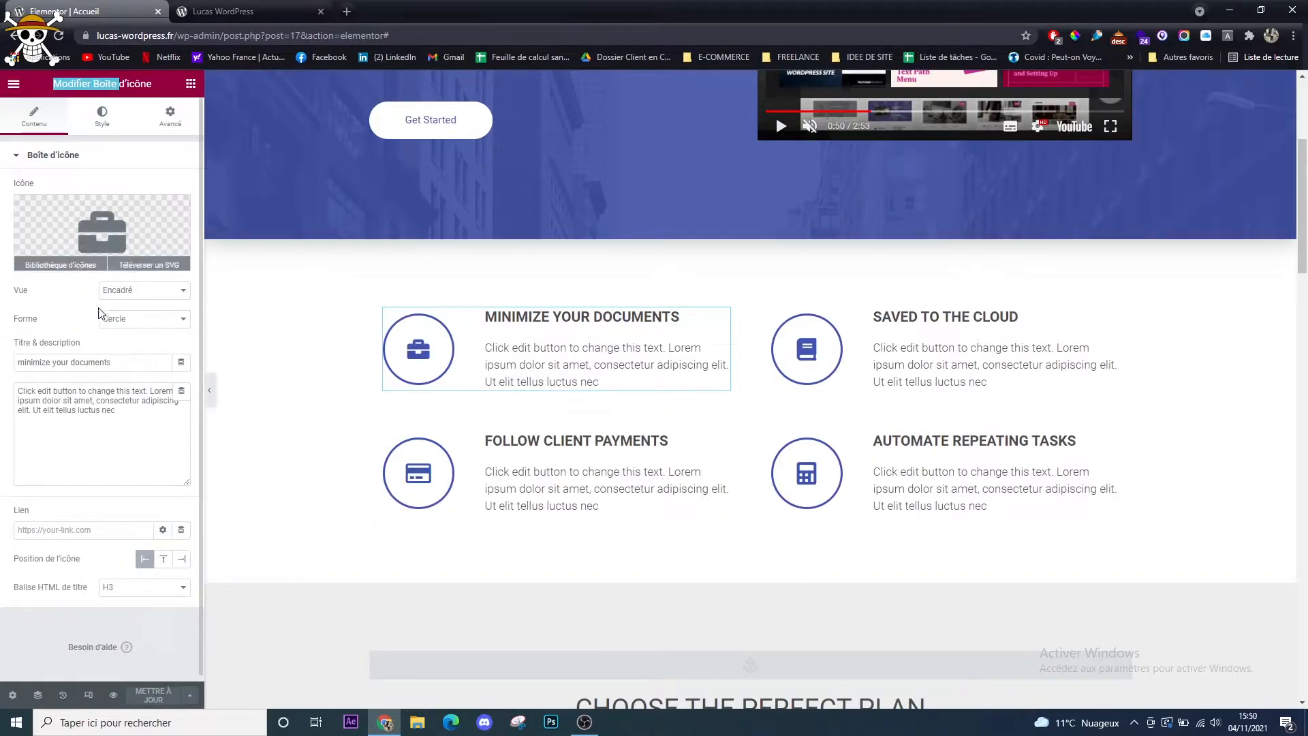
pyautogui.click(402, 383)
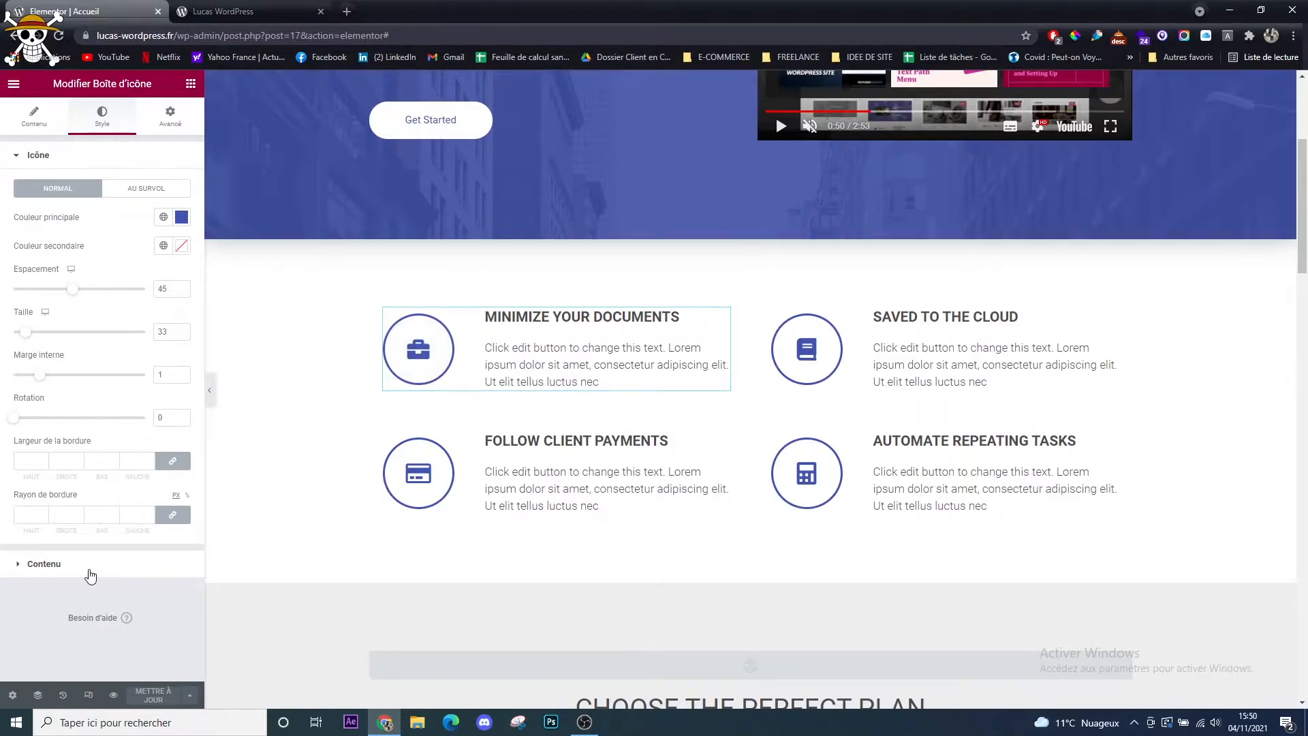
pyautogui.click(43, 564)
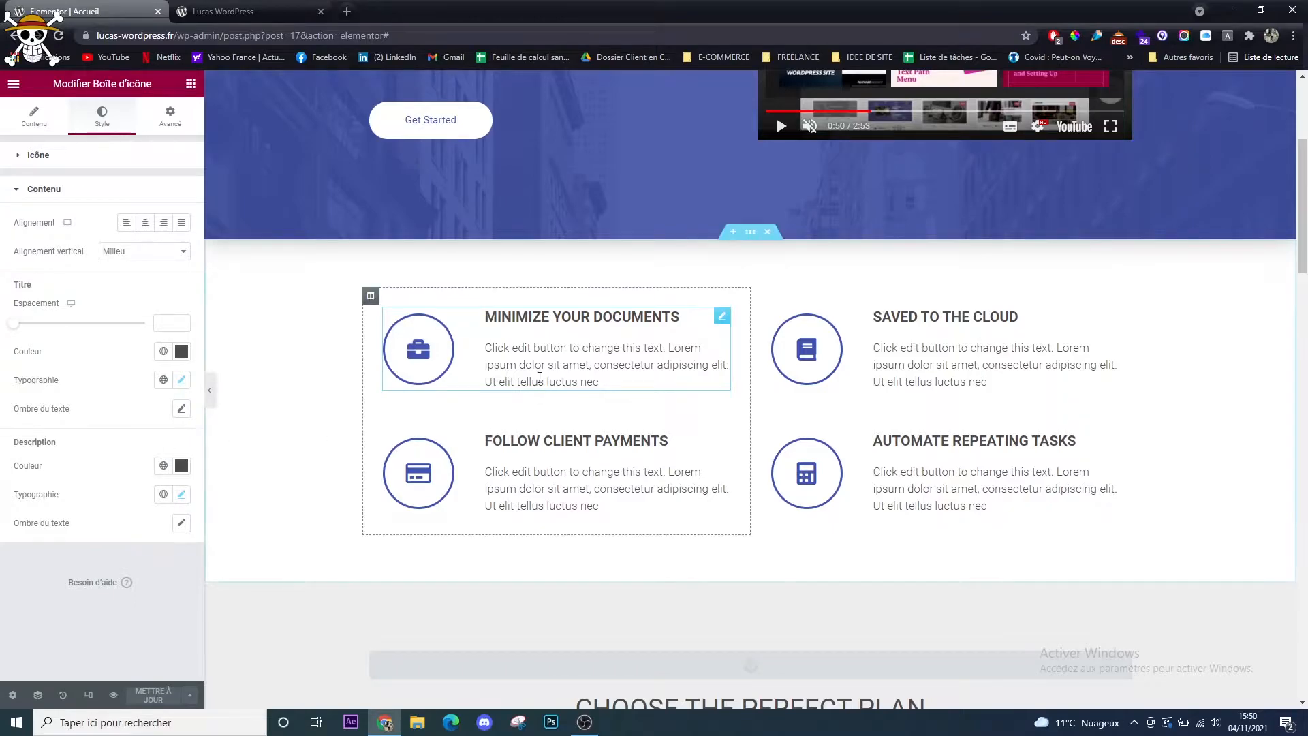
# Delete every imported section of the page: the hero banner, icon boxes, pricing plans, FAQ and client testimonials
pyautogui.scroll(2, 217, 565)
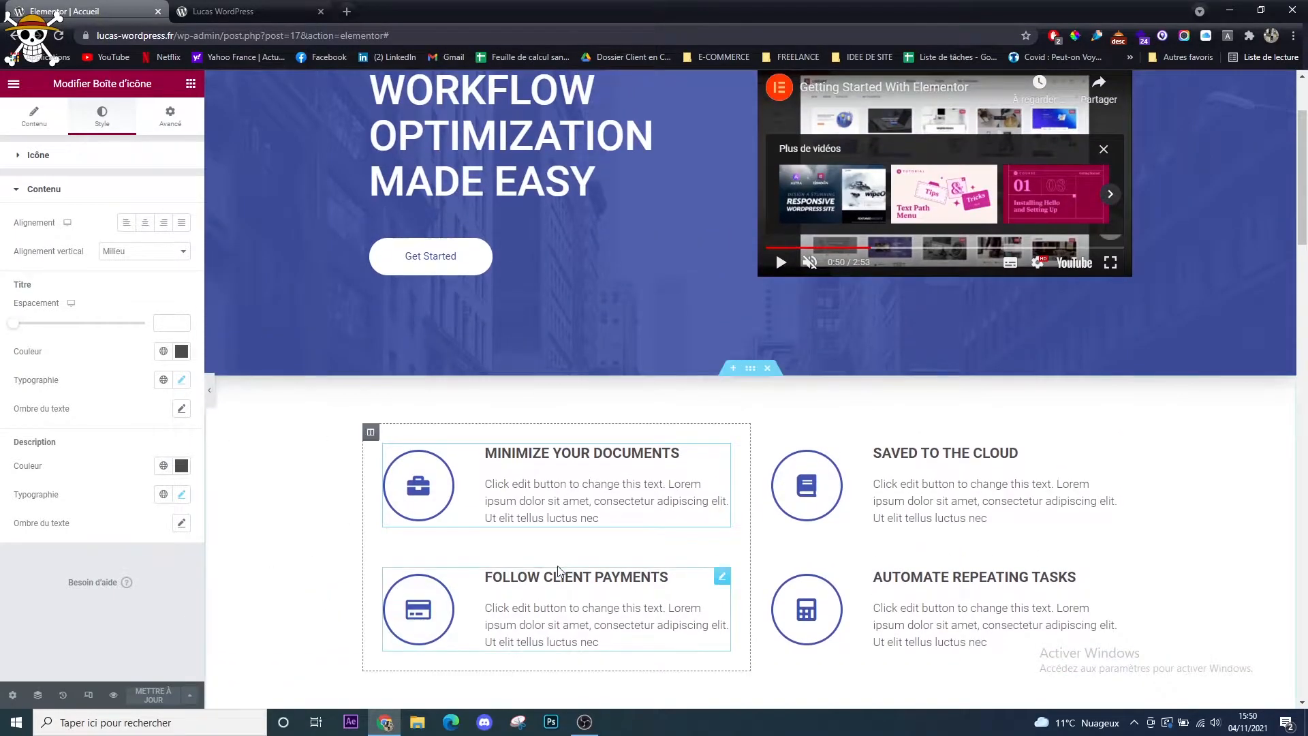
pyautogui.scroll(2, 726, 179)
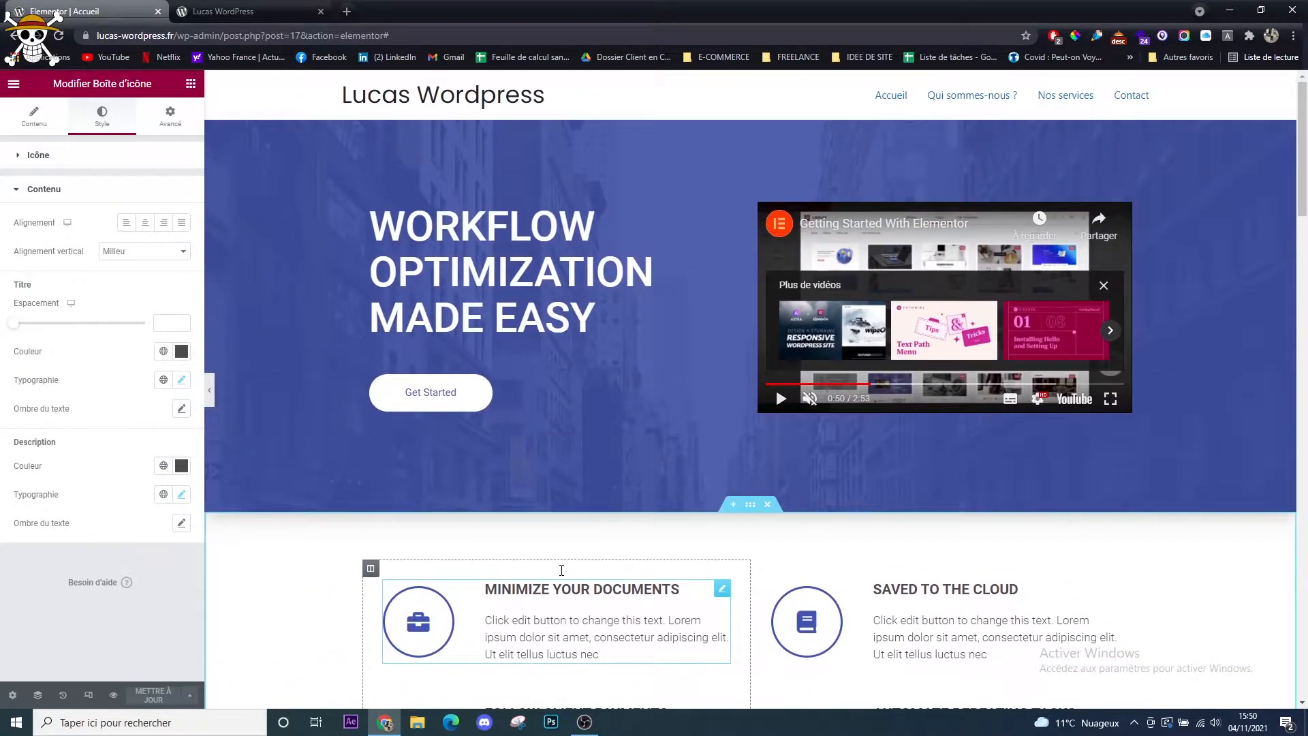
pyautogui.rightClick(304, 184)
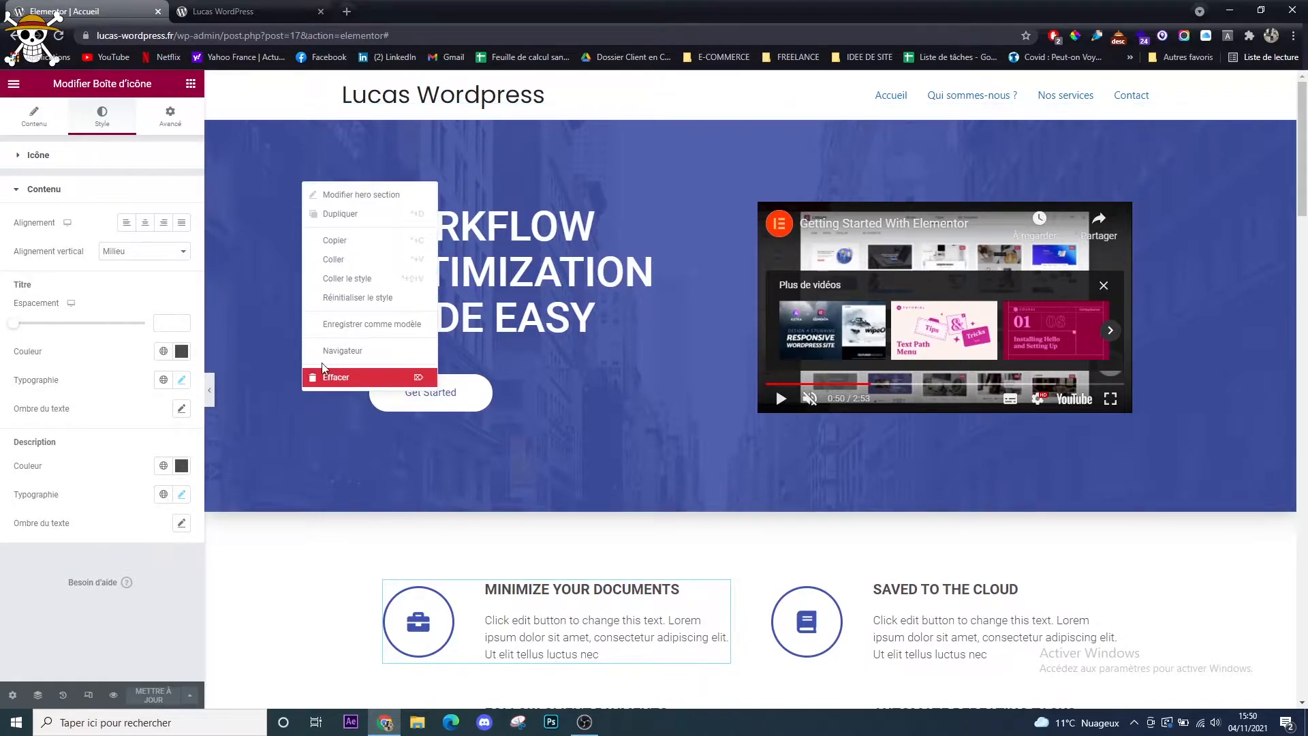
pyautogui.click(330, 379)
pyautogui.rightClick(300, 251)
pyautogui.click(328, 436)
pyautogui.rightClick(309, 267)
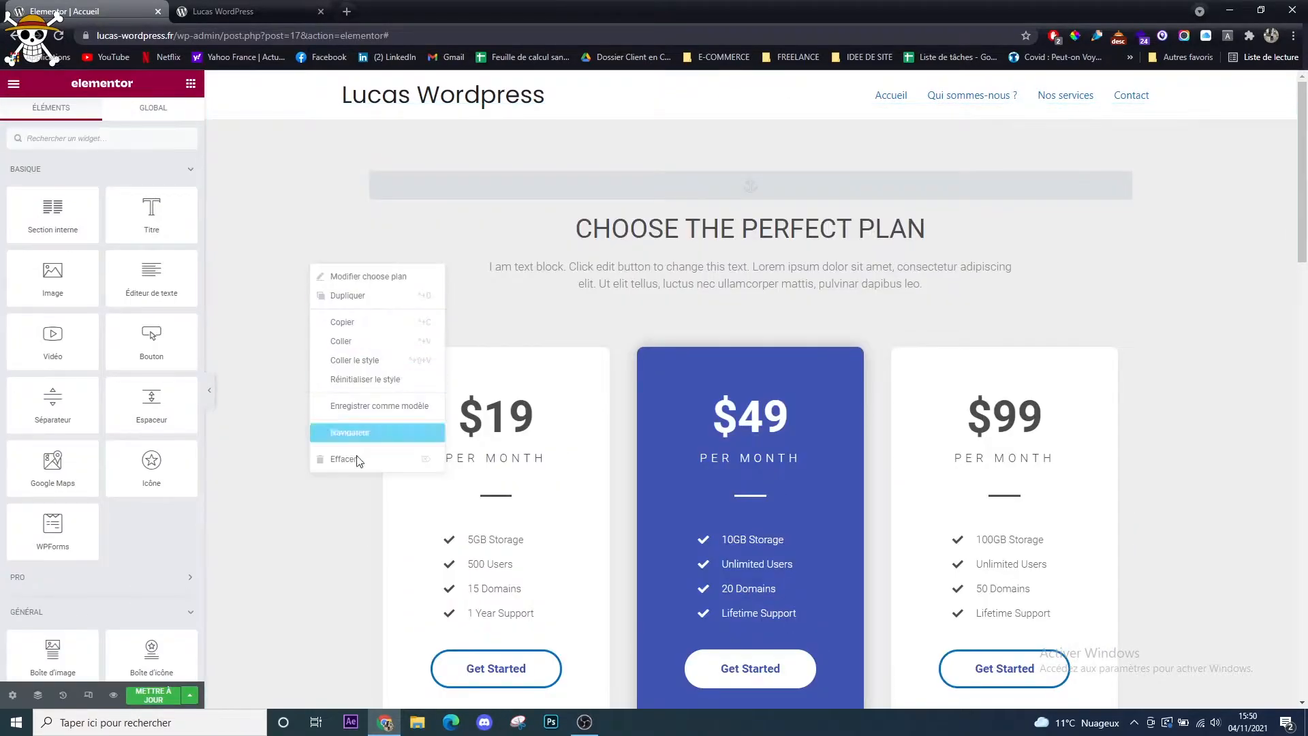
pyautogui.click(333, 458)
pyautogui.rightClick(313, 317)
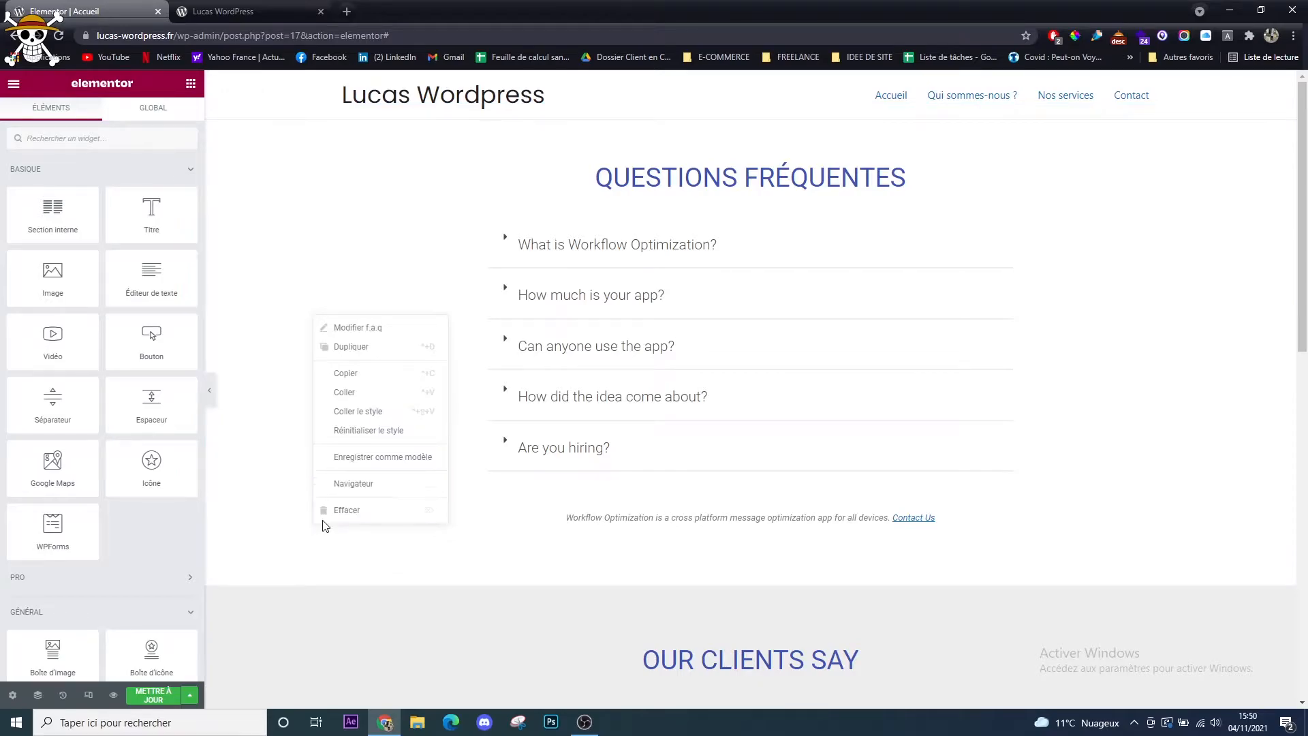
pyautogui.click(343, 511)
pyautogui.rightClick(319, 314)
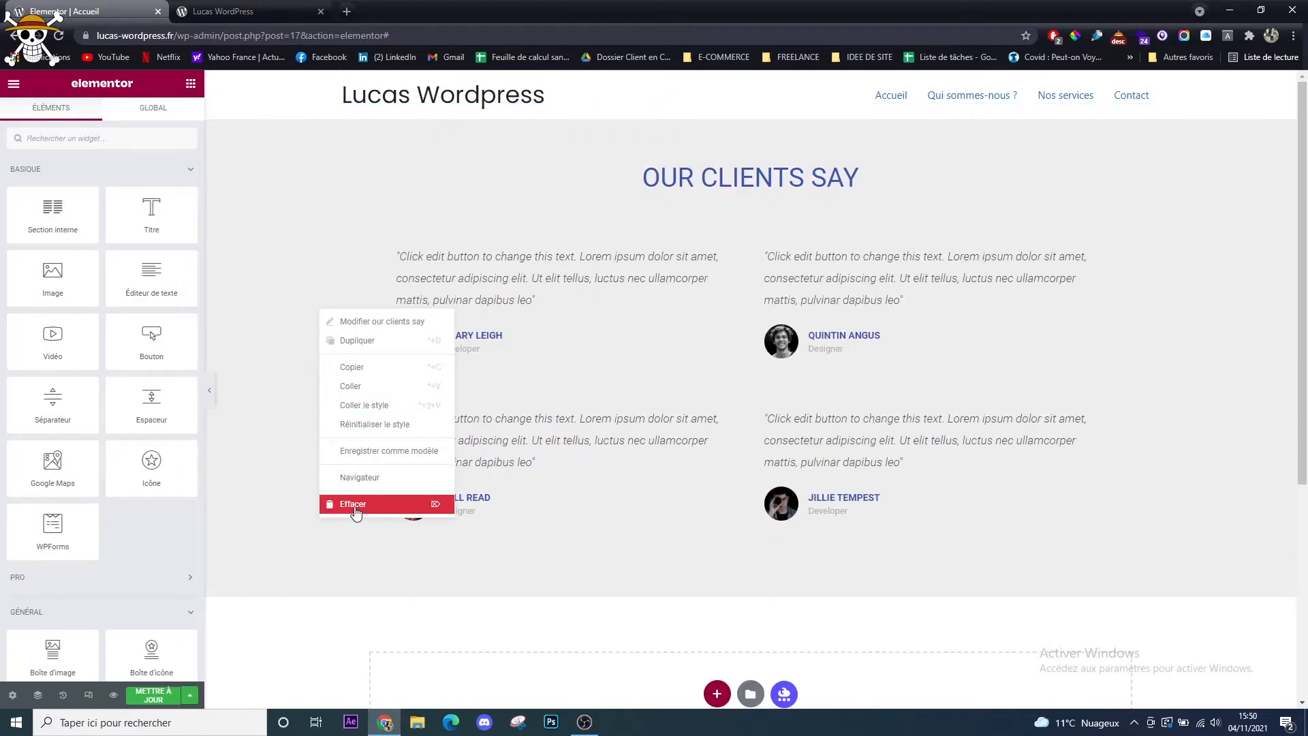
pyautogui.click(348, 504)
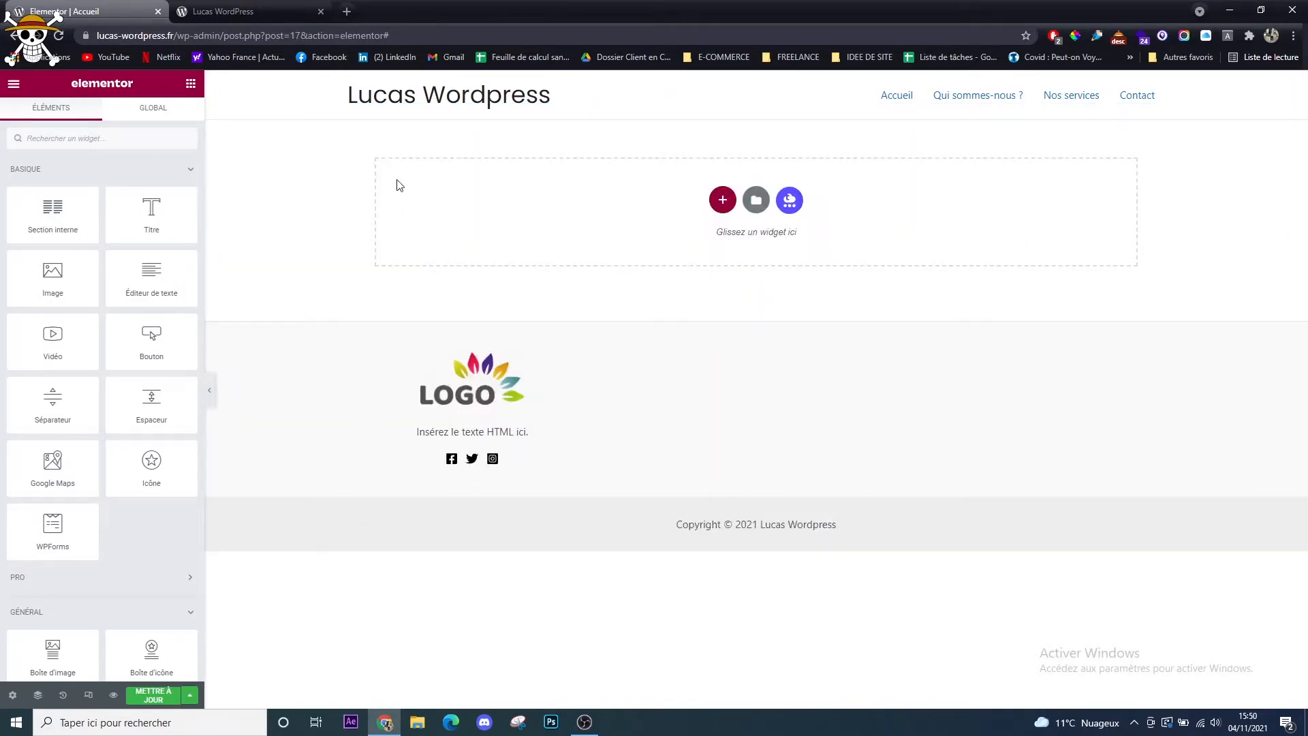
# Browse the page templates in the Elementor library down to the Photography designs
pyautogui.click(755, 191)
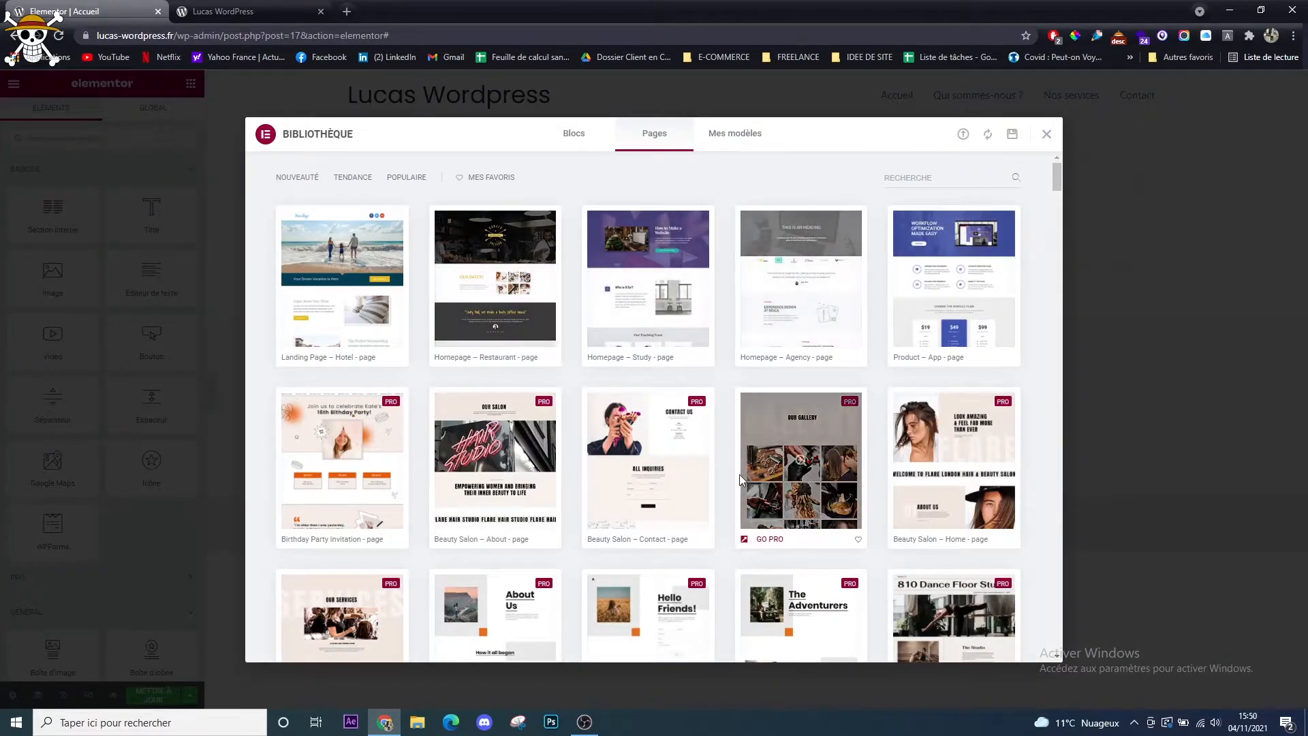
pyautogui.scroll(-5, 682, 327)
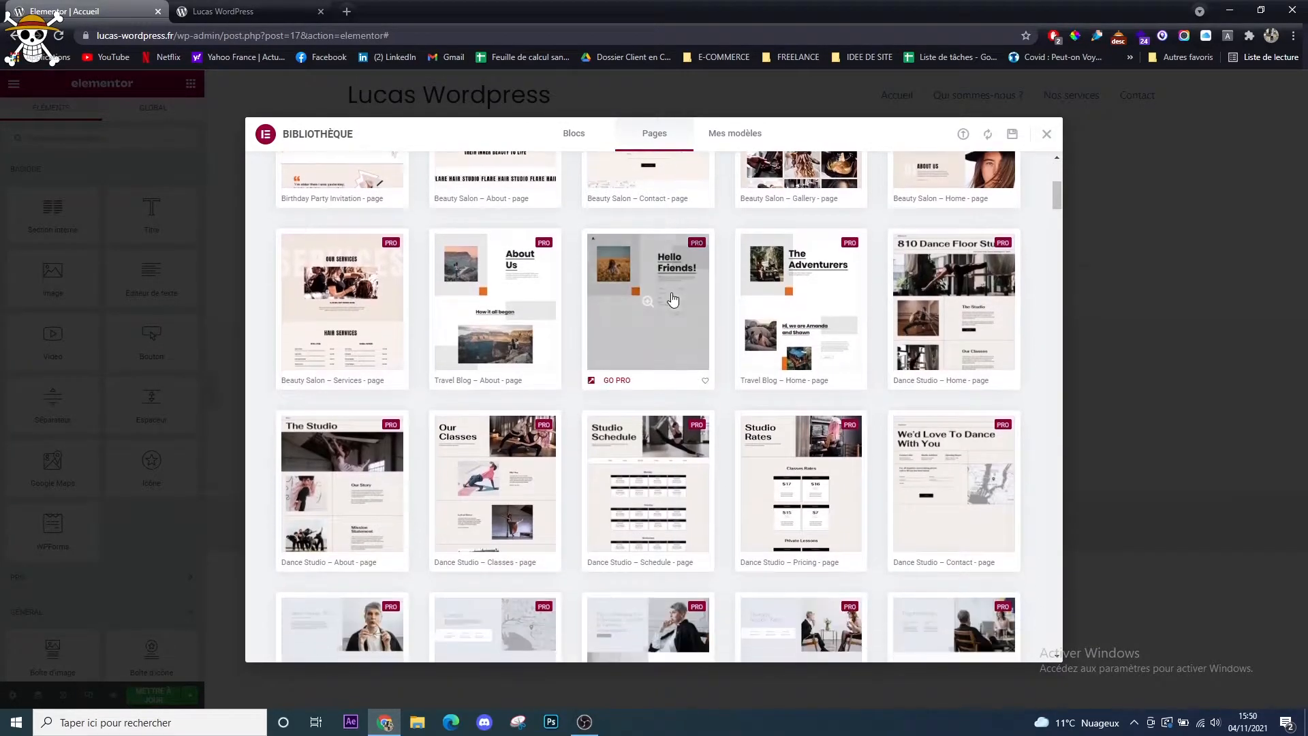
pyautogui.scroll(-5, 673, 300)
pyautogui.scroll(-15, 700, 375)
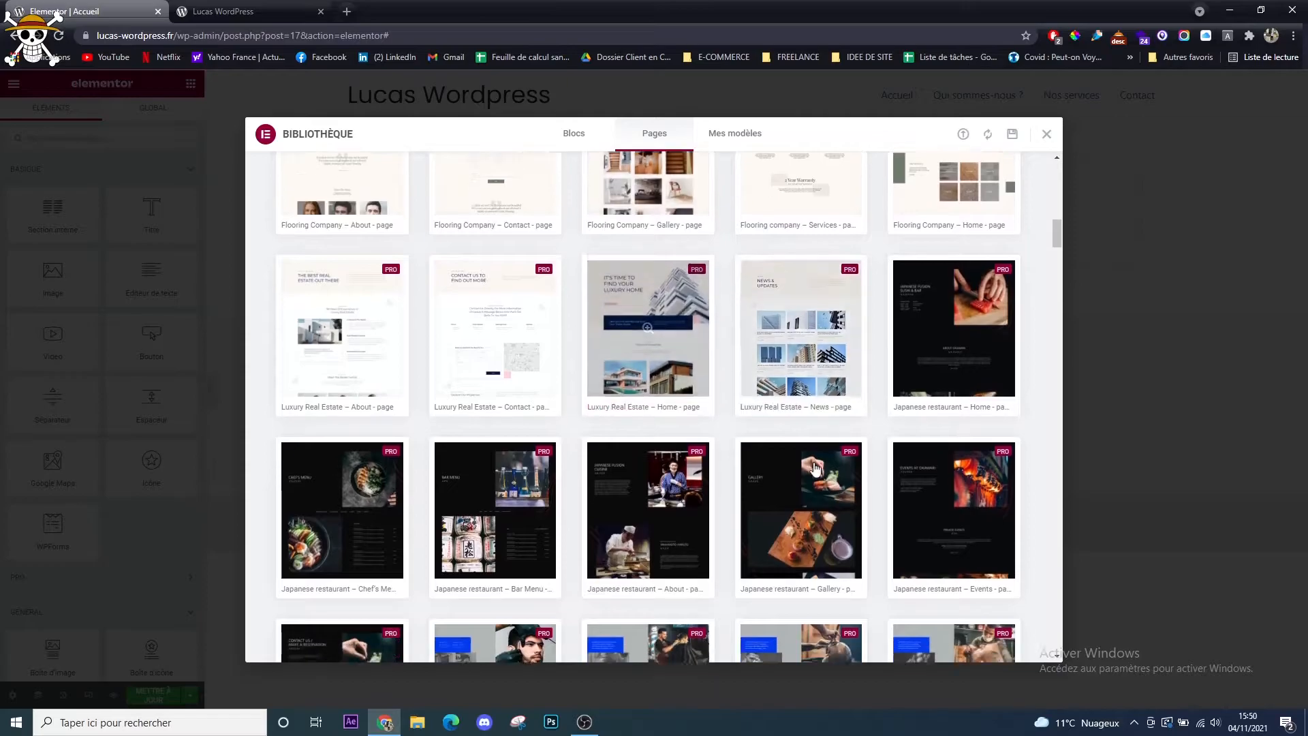
pyautogui.scroll(-3, 810, 429)
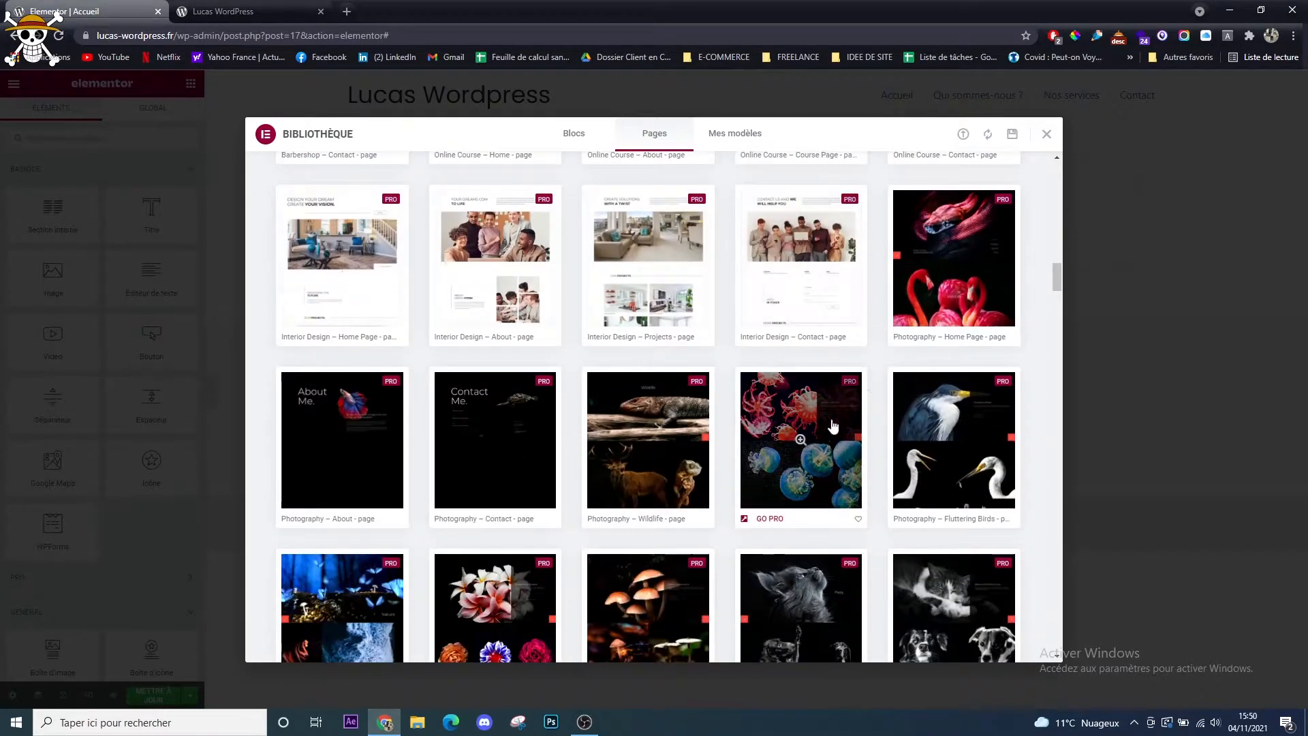
# Preview the full "Photography – Home Page" template, and check the library's page templates once more before closing it
pyautogui.click(953, 266)
pyautogui.scroll(-10, 581, 316)
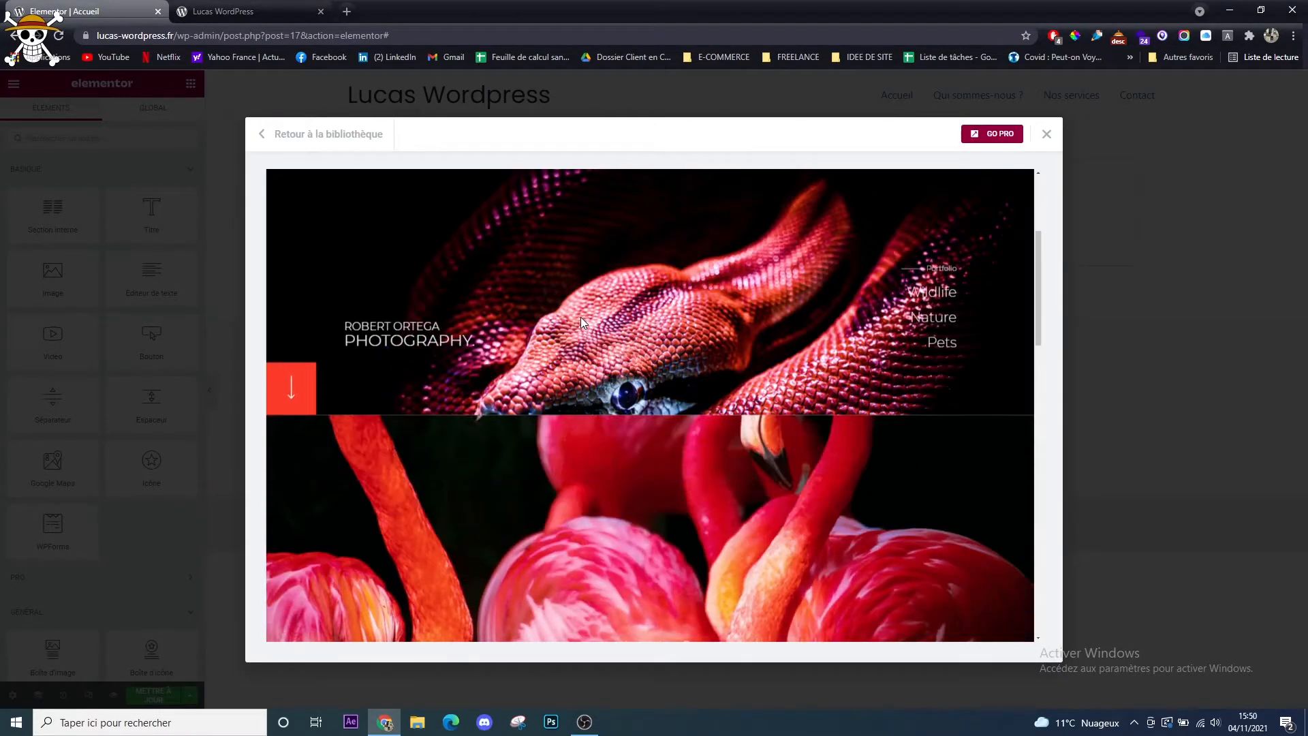
pyautogui.scroll(-5, 581, 319)
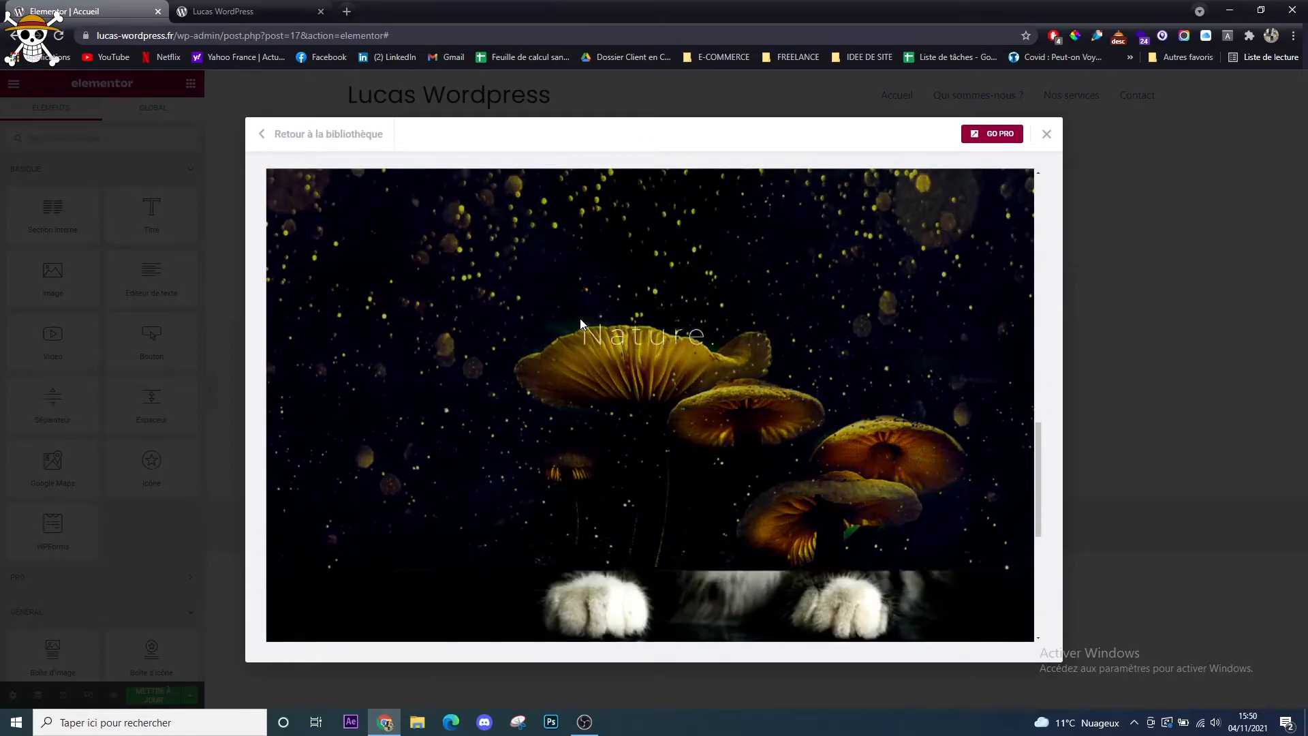
pyautogui.scroll(15, 579, 320)
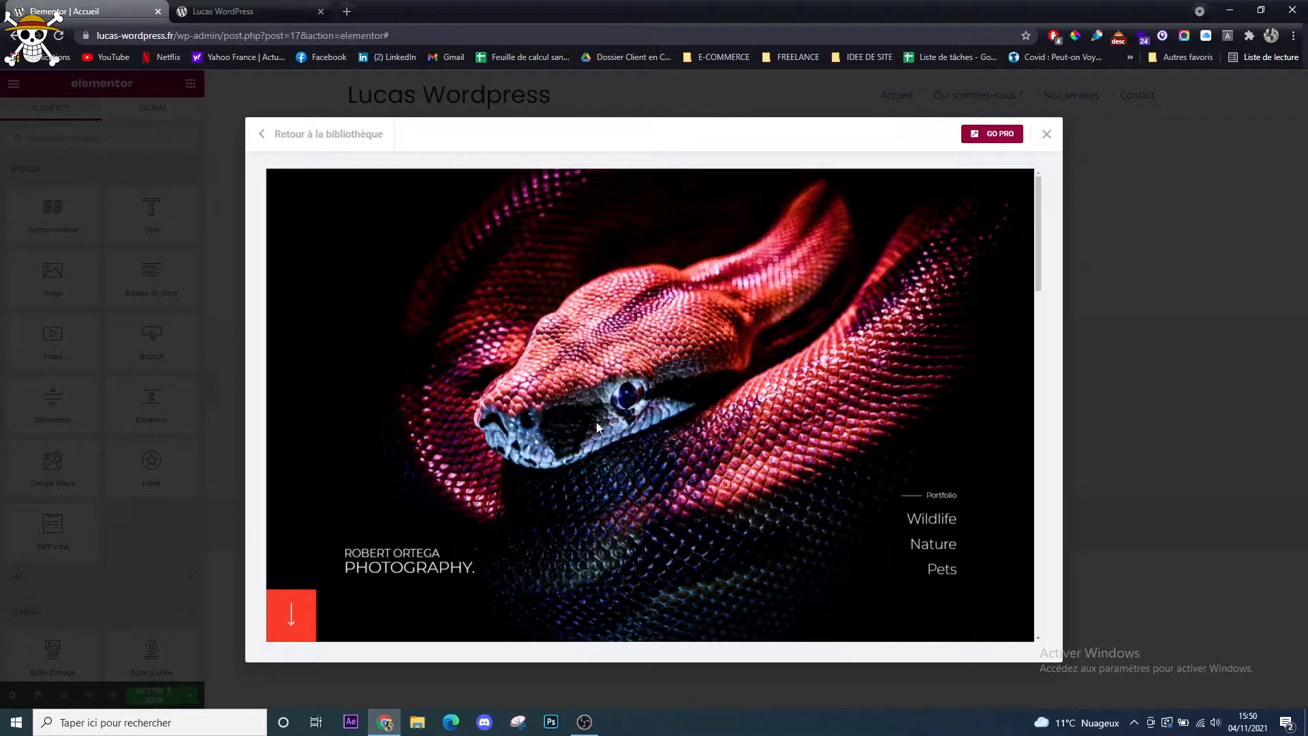
pyautogui.click(1046, 135)
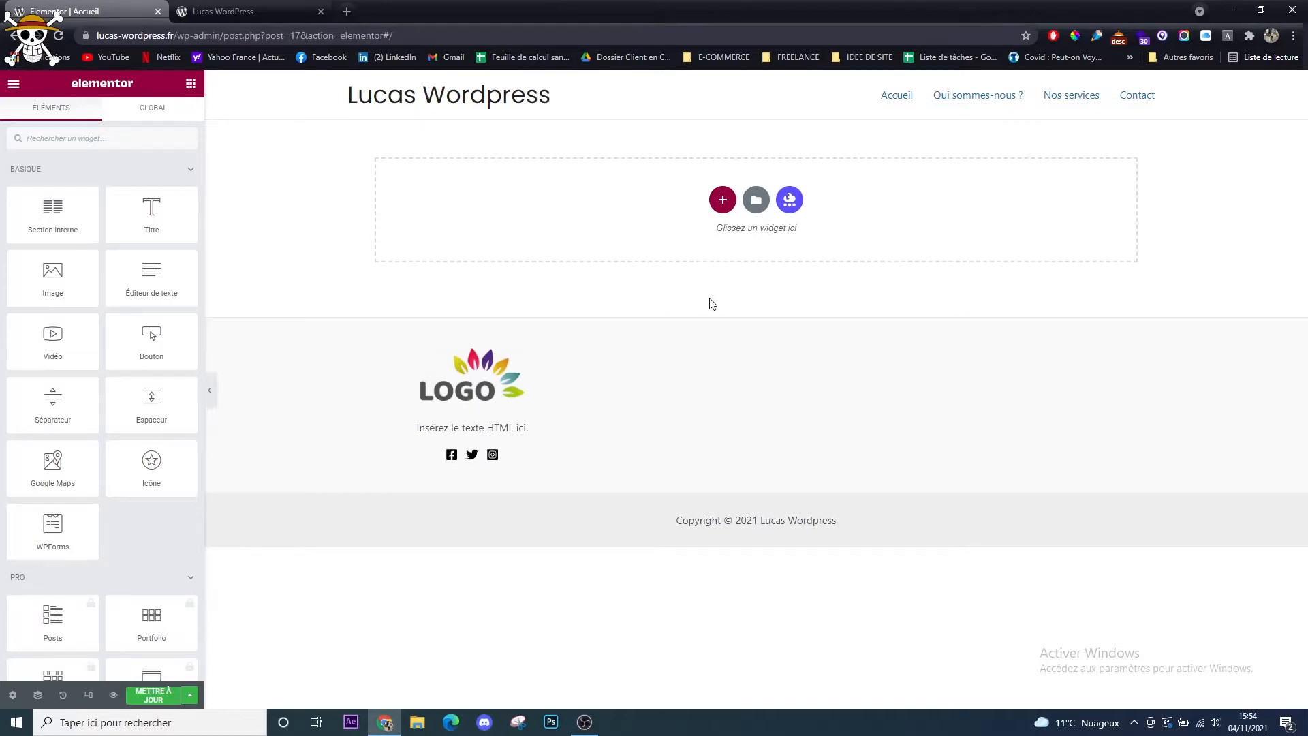
pyautogui.click(754, 203)
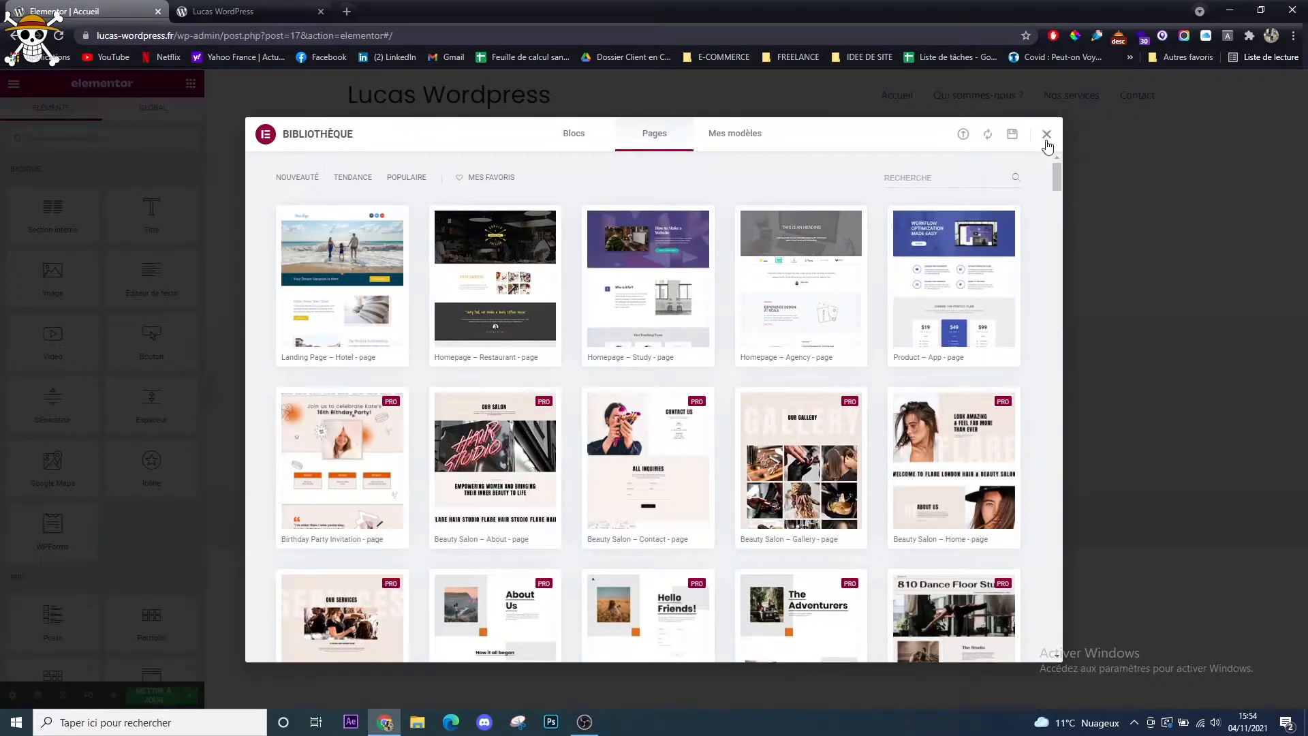
pyautogui.click(1046, 135)
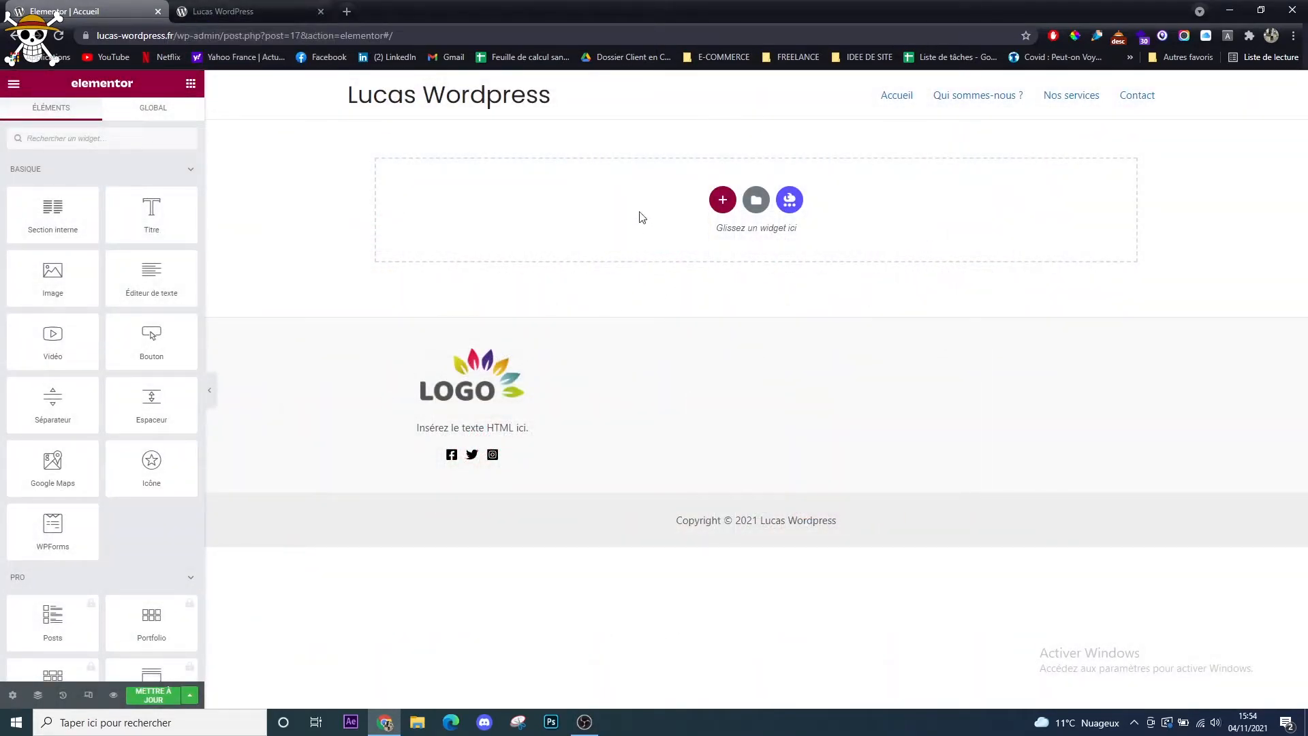
# Search Google in a new browser tab for "template site pizzeria wordpress"
pyautogui.click(347, 10)
pyautogui.write('tempal')
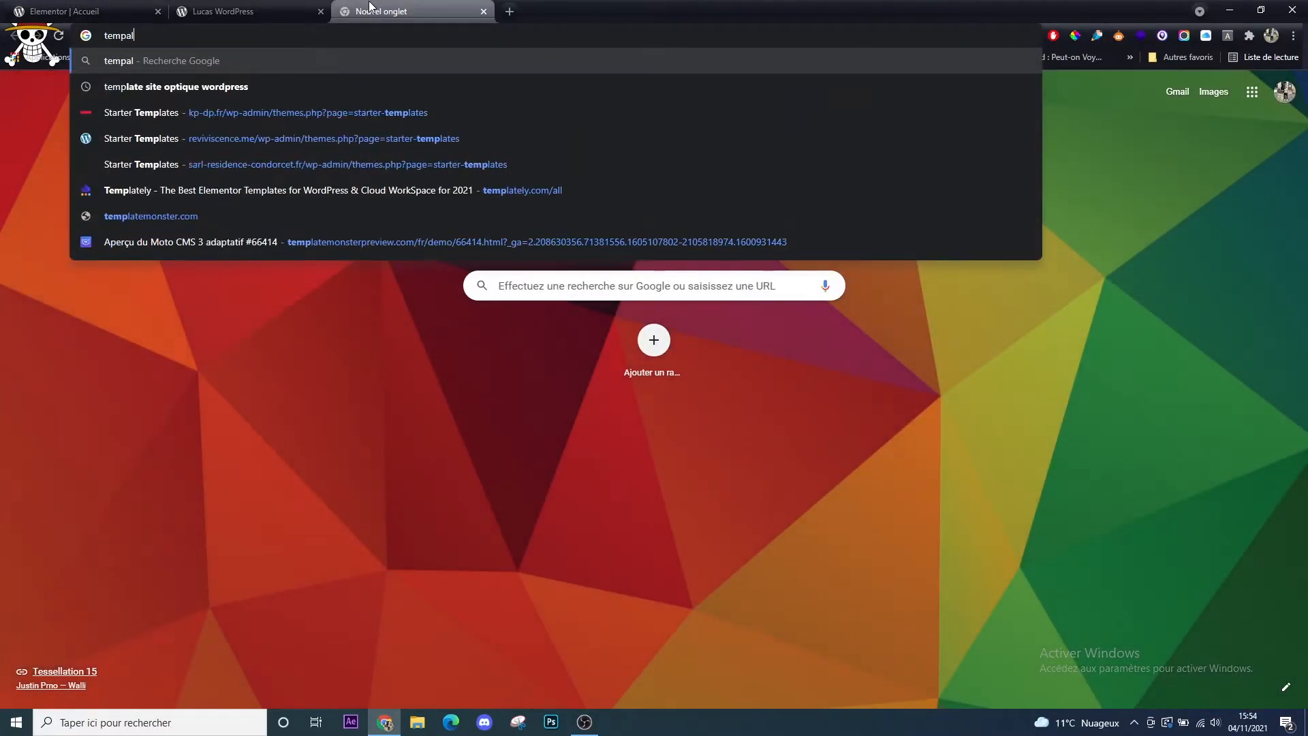
pyautogui.press('BackSpace')
pyautogui.press('BackSpace')
pyautogui.write('late site pizzeria wordpress')
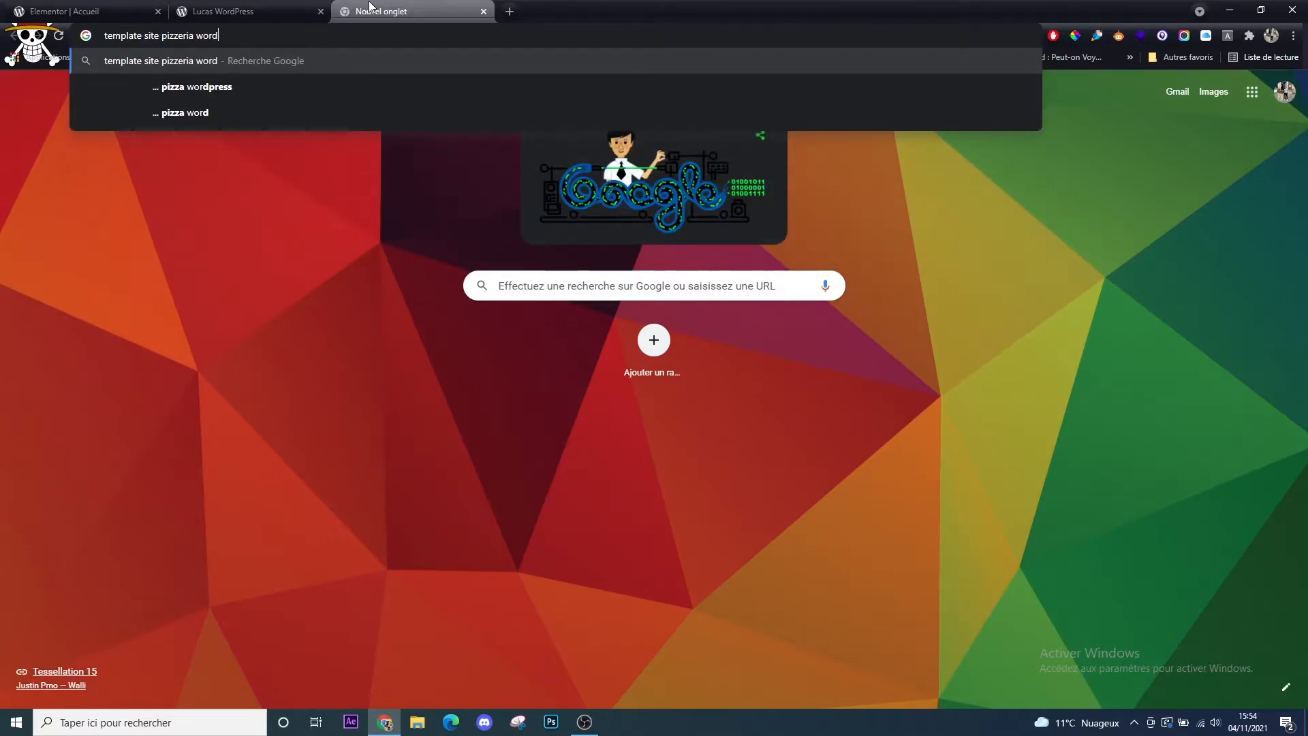
pyautogui.press('Return')
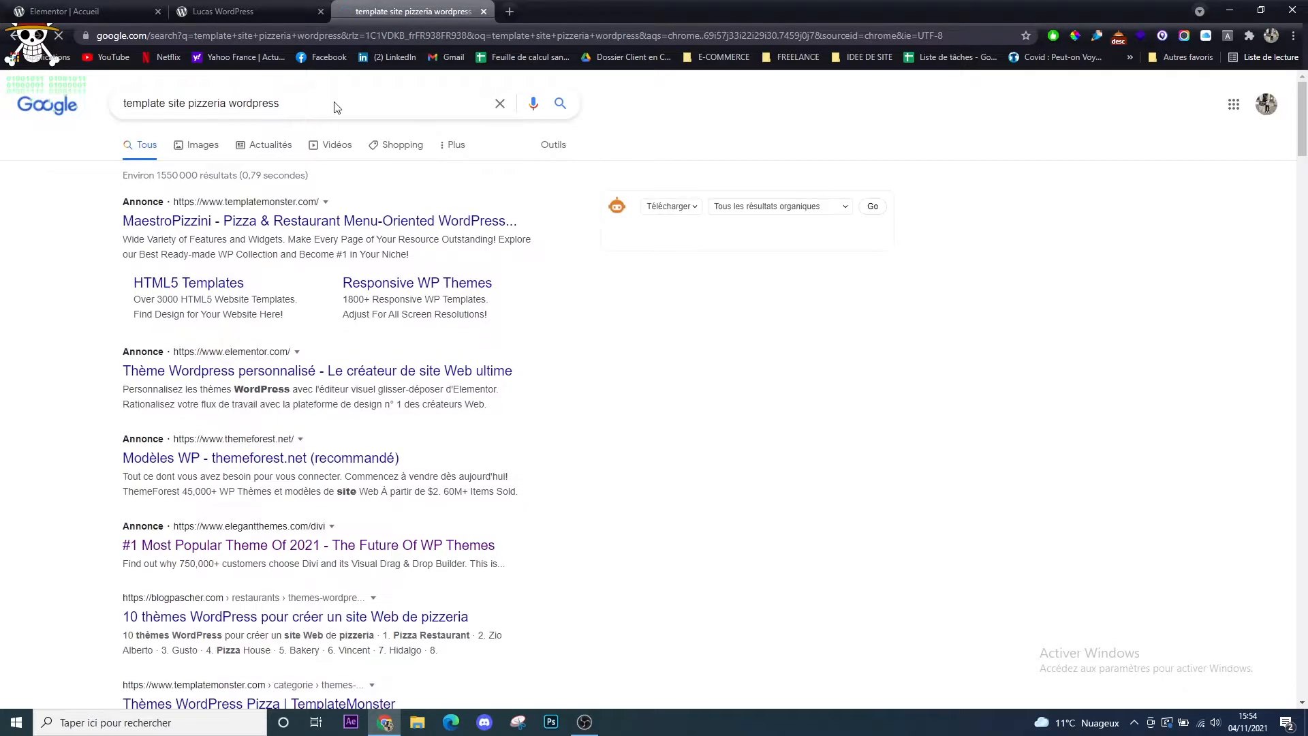
# Open the article "10 thèmes WordPress pour créer un site Web de pizzeria" and launch the demo of its Pizza Restaurant theme
pyautogui.scroll(-3, 333, 480)
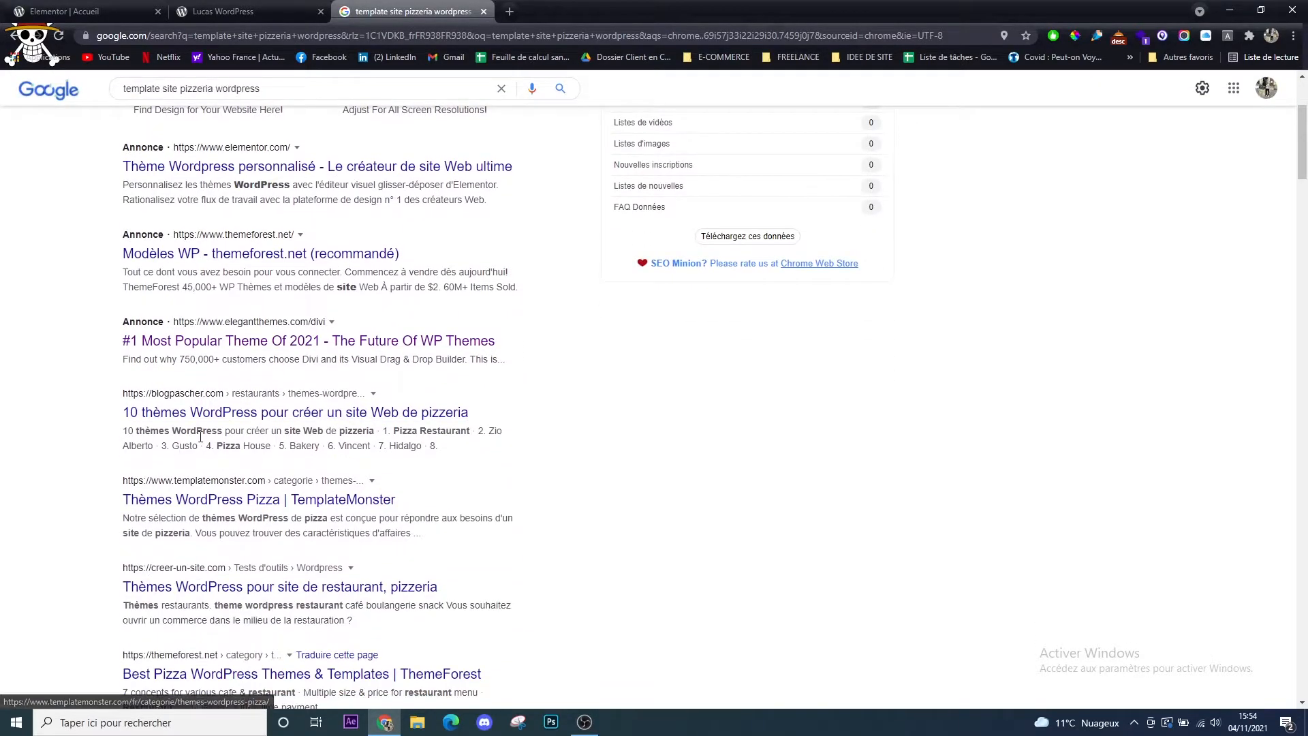
pyautogui.click(339, 414)
pyautogui.scroll(-4, 753, 367)
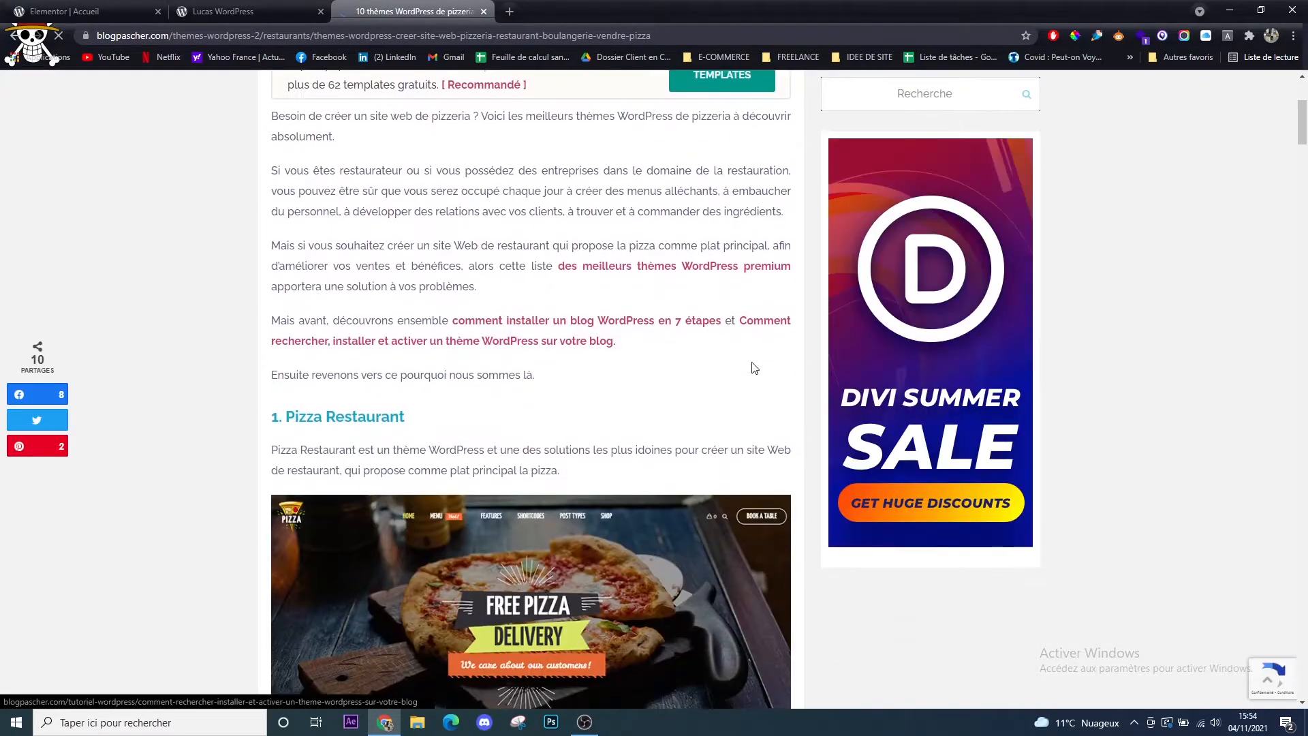
pyautogui.scroll(-5, 753, 368)
pyautogui.scroll(-4, 648, 292)
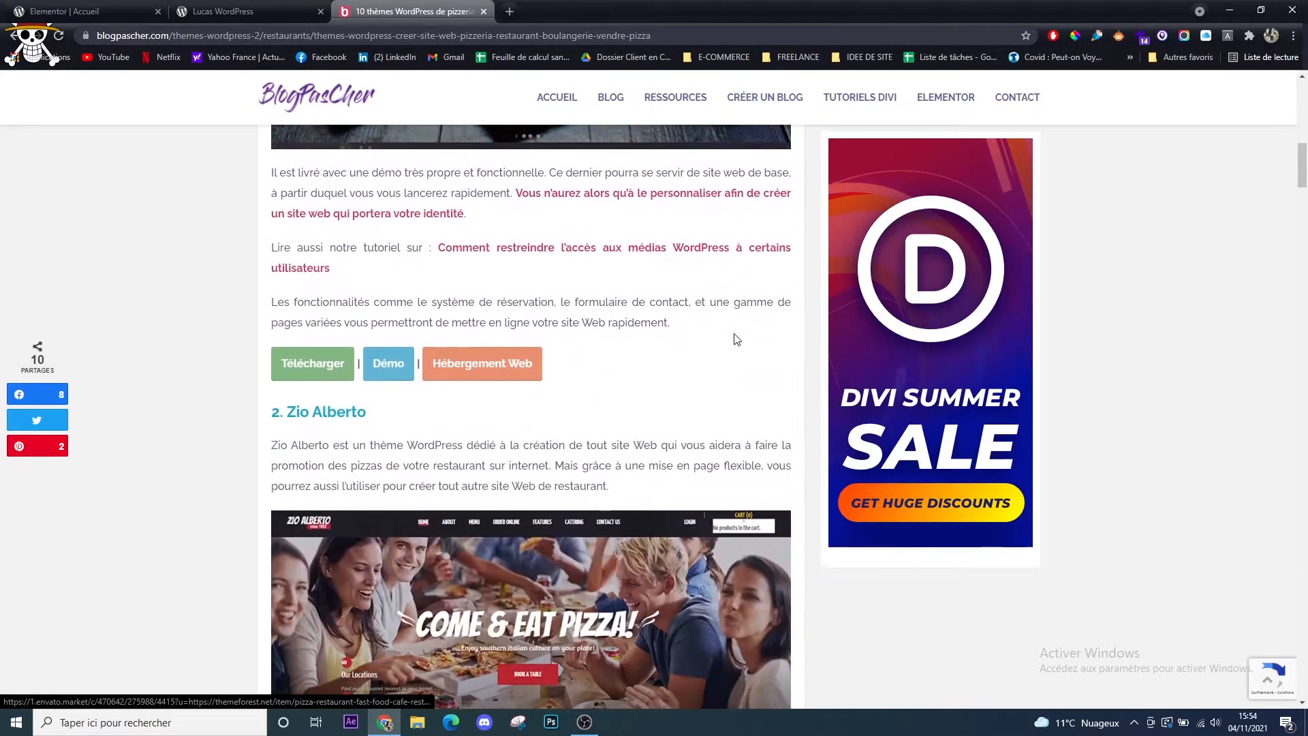
pyautogui.scroll(4, 733, 338)
pyautogui.click(392, 653)
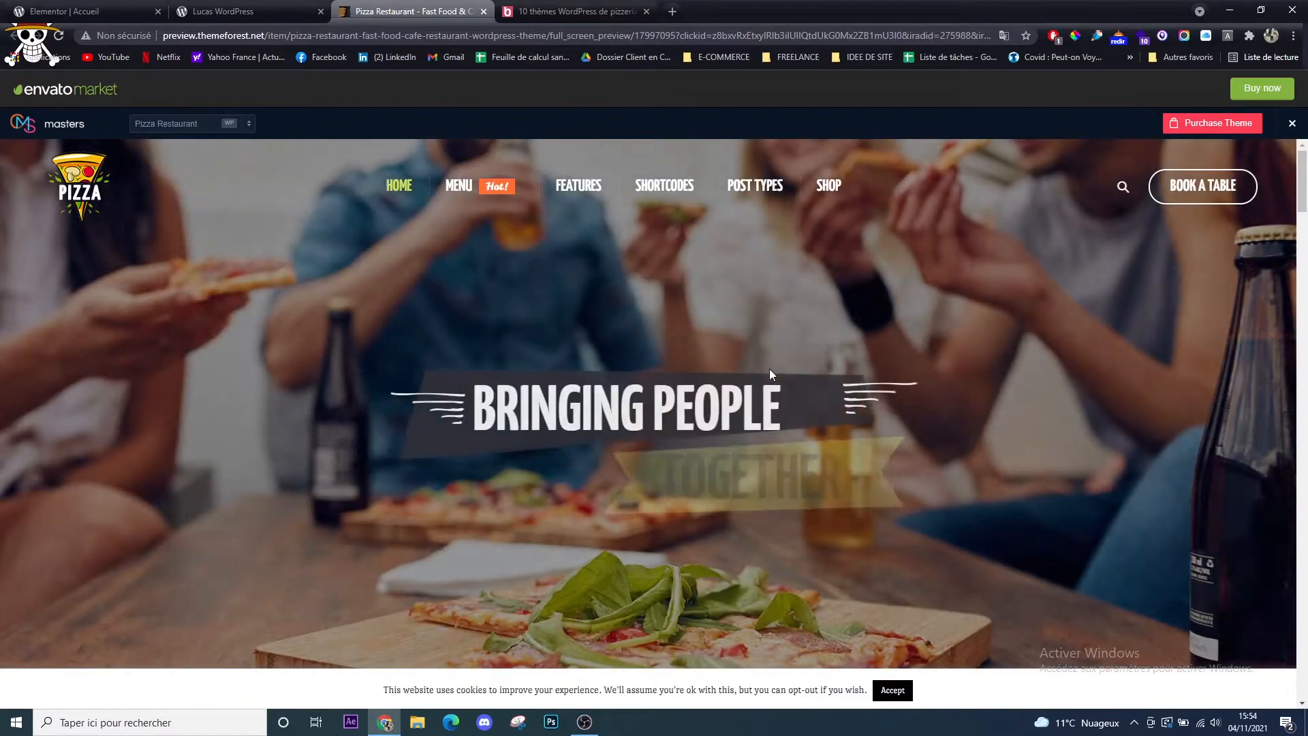
# Examine the Pizza Restaurant demo home page for design inspiration, especially its sections and the layered banner slides
pyautogui.scroll(-5, 770, 369)
pyautogui.scroll(-8, 517, 361)
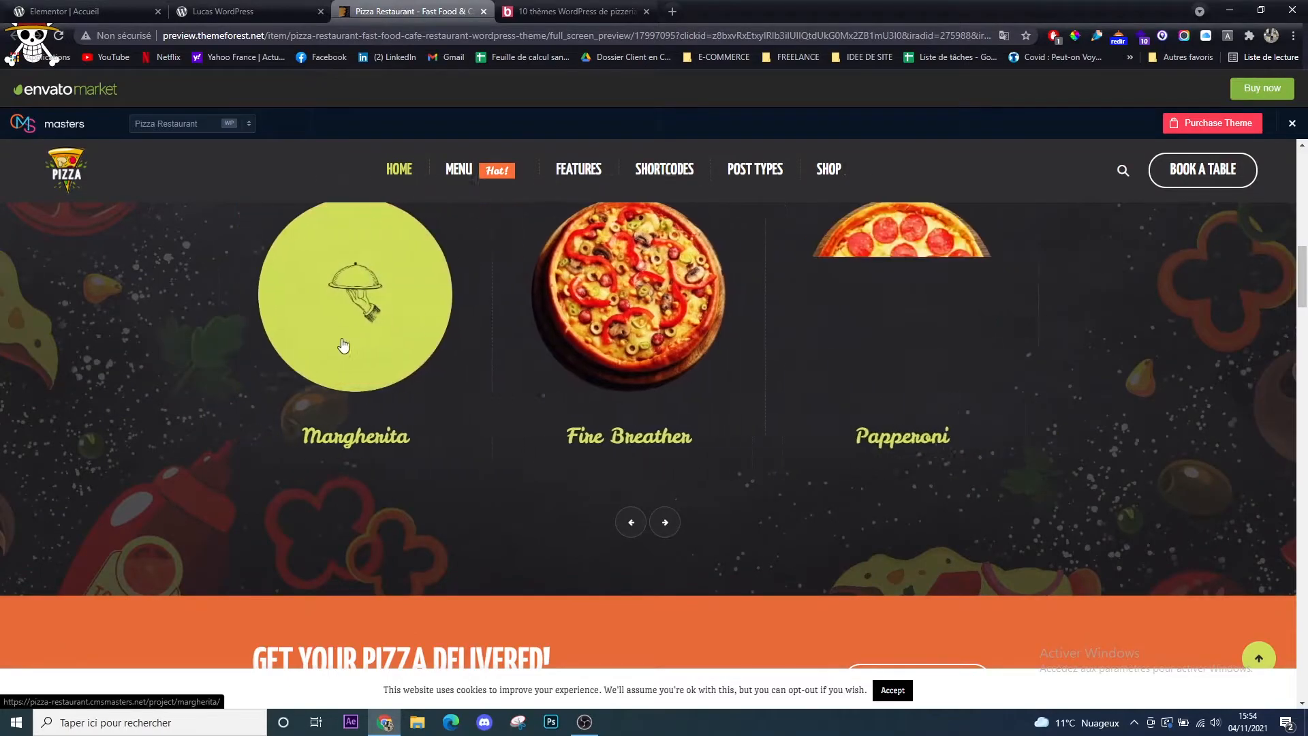
pyautogui.scroll(-8, 979, 421)
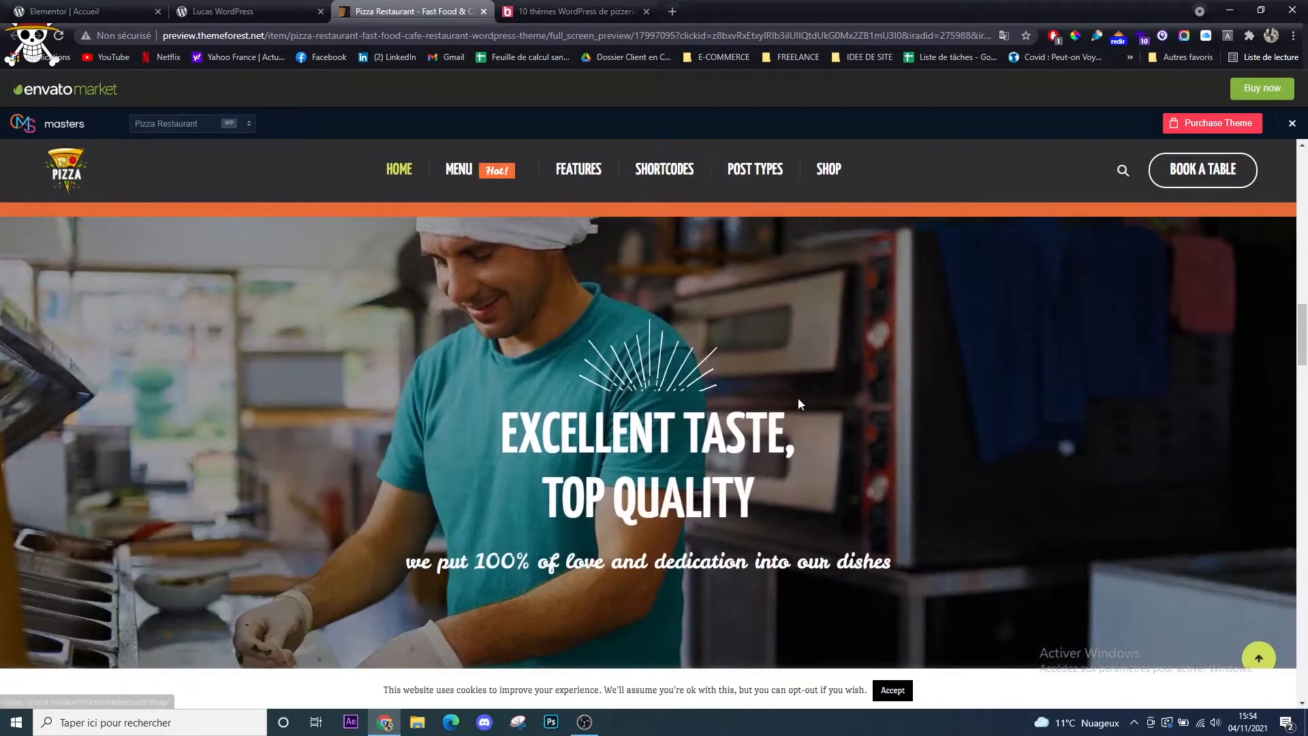
pyautogui.scroll(-5, 805, 406)
pyautogui.scroll(15, 786, 397)
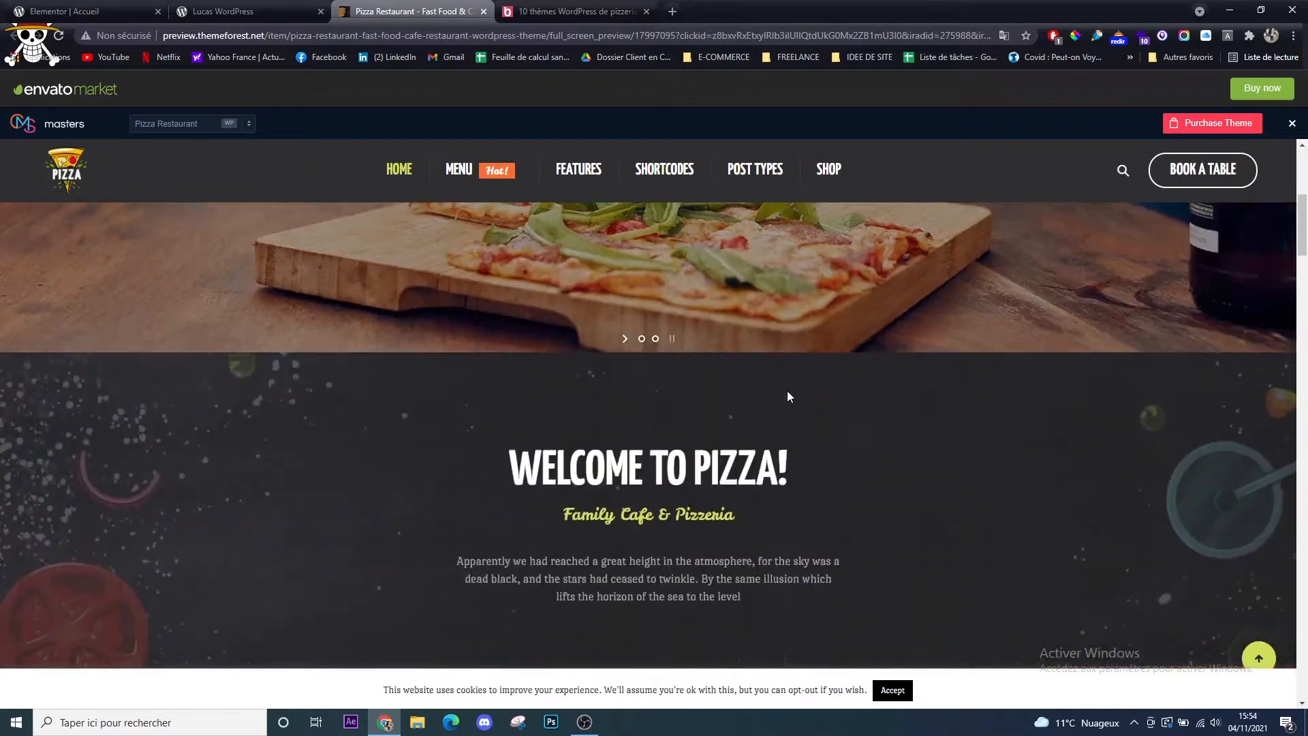
pyautogui.scroll(5, 788, 396)
pyautogui.moveTo(674, 380); pyautogui.dragTo(561, 411)
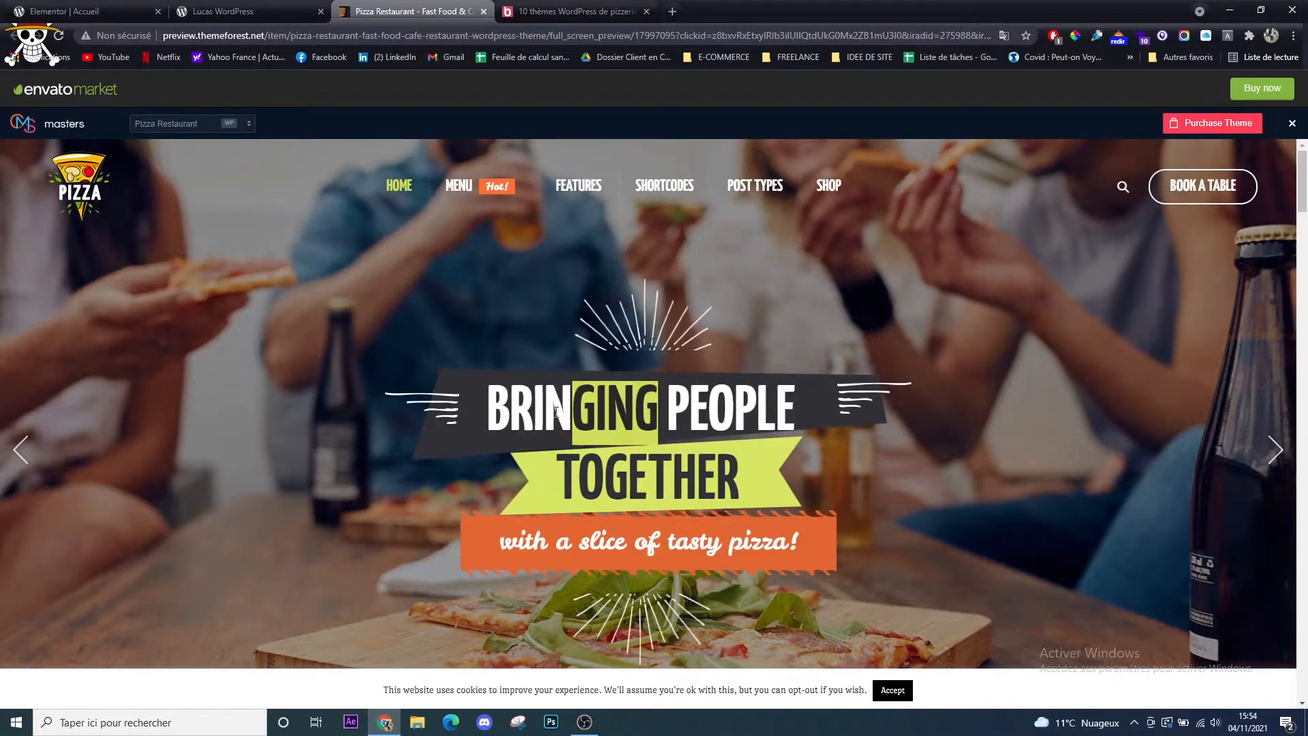
pyautogui.scroll(-2, 584, 405)
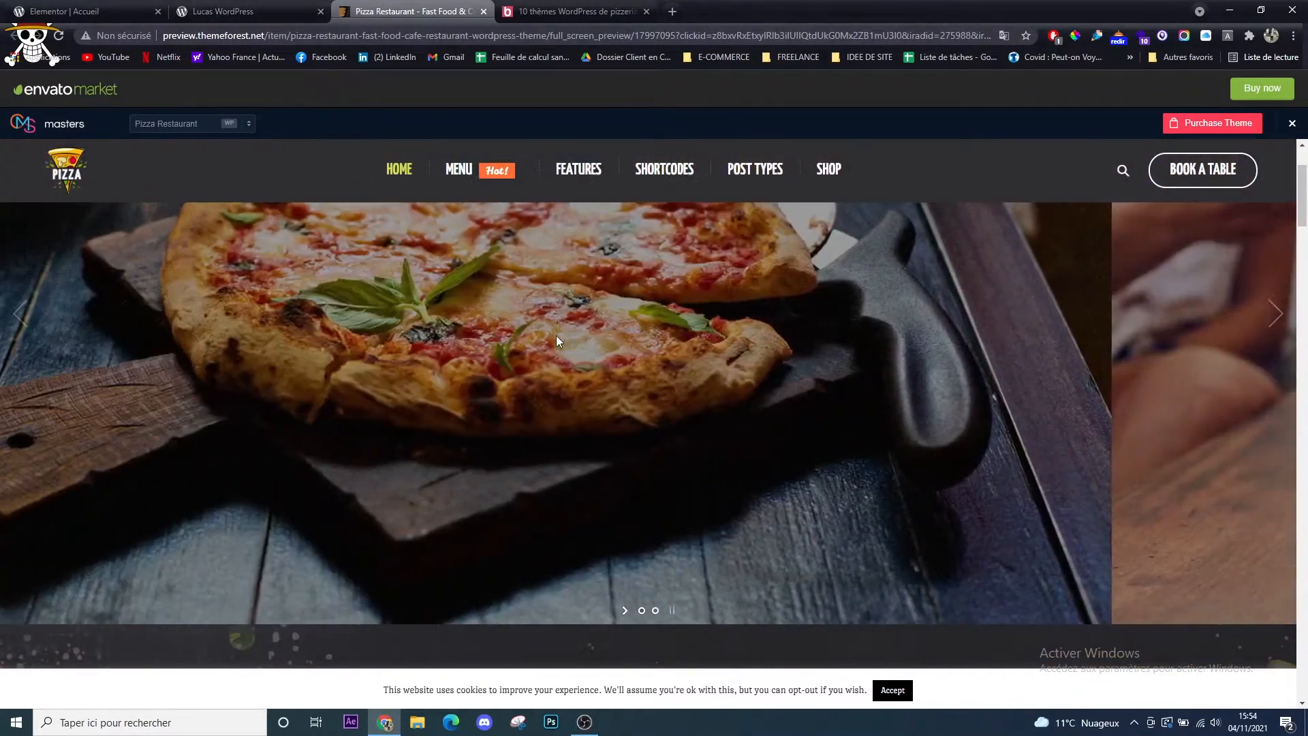
pyautogui.moveTo(557, 336); pyautogui.dragTo(876, 353)
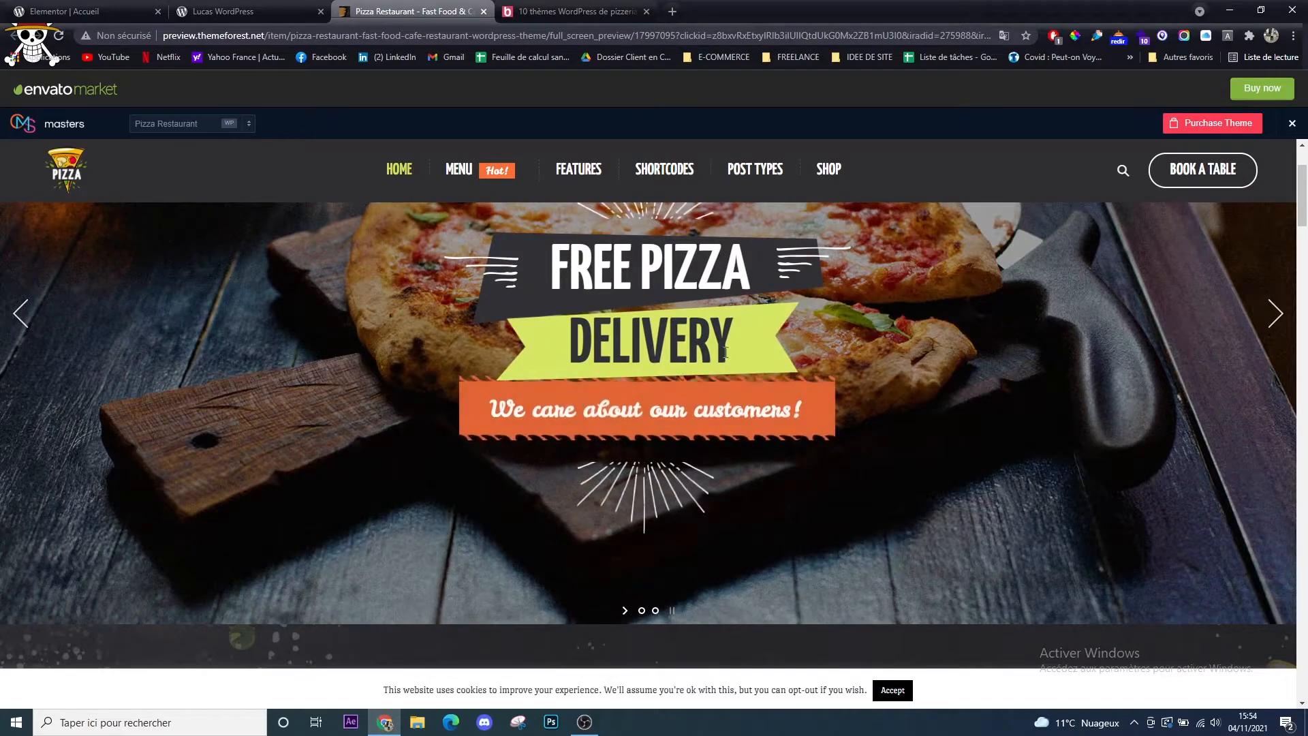
pyautogui.scroll(-1, 812, 425)
pyautogui.scroll(2, 871, 487)
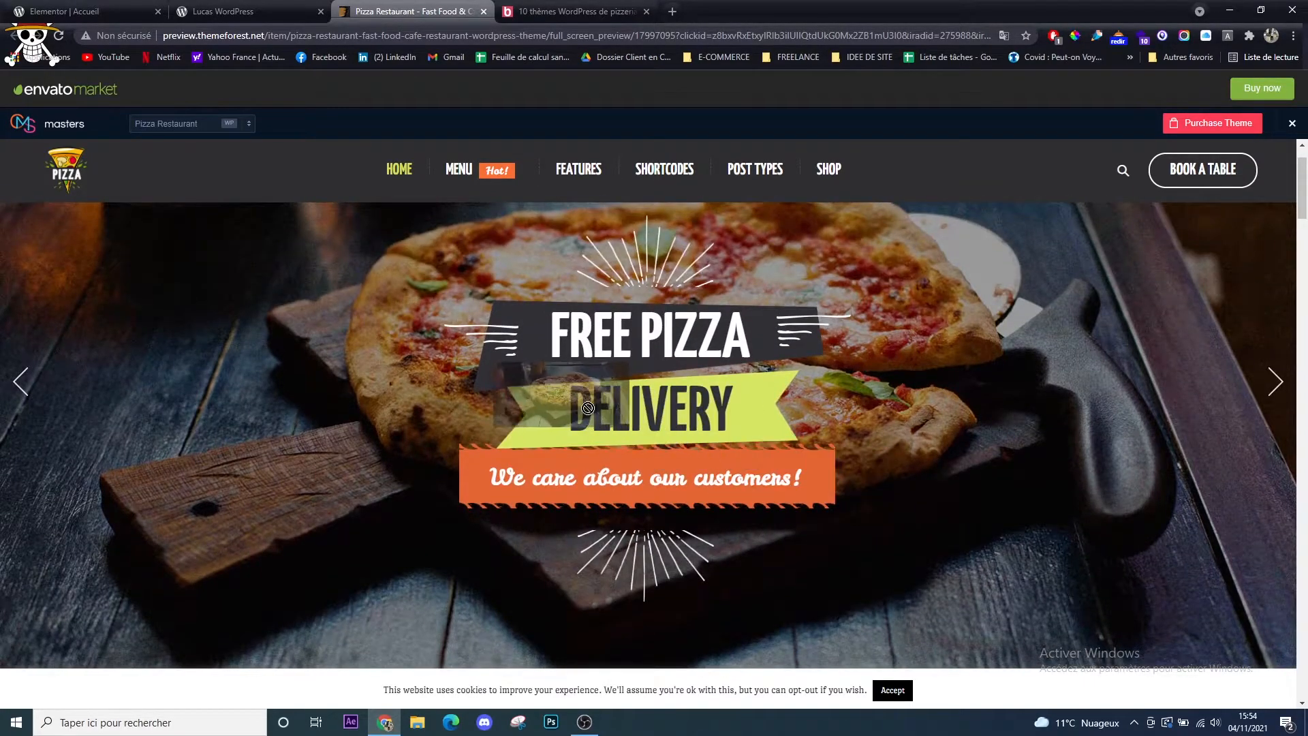
pyautogui.moveTo(545, 338); pyautogui.dragTo(863, 509)
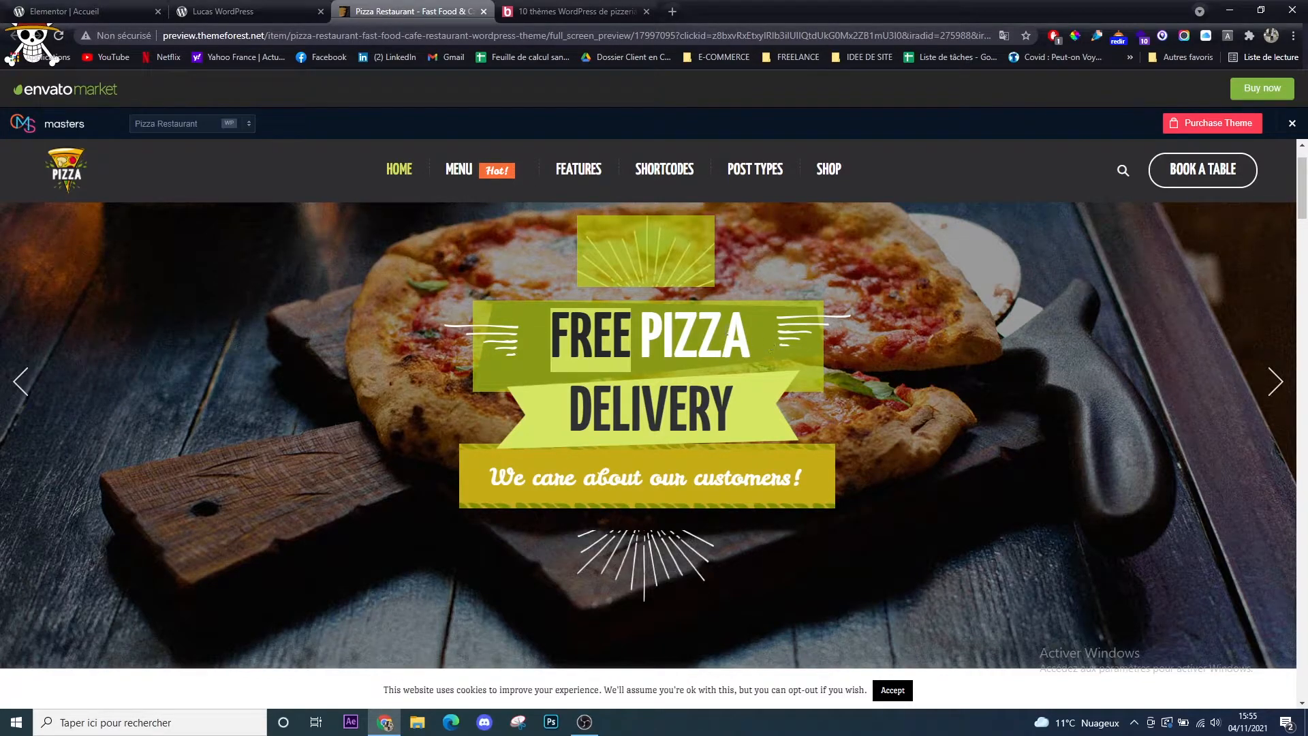
# Look over the "WELCOME TO PIZZA!" section of the pizza demo and open the browser's code inspector from its heading
pyautogui.click(723, 334)
pyautogui.scroll(-5, 717, 456)
pyautogui.scroll(-3, 715, 456)
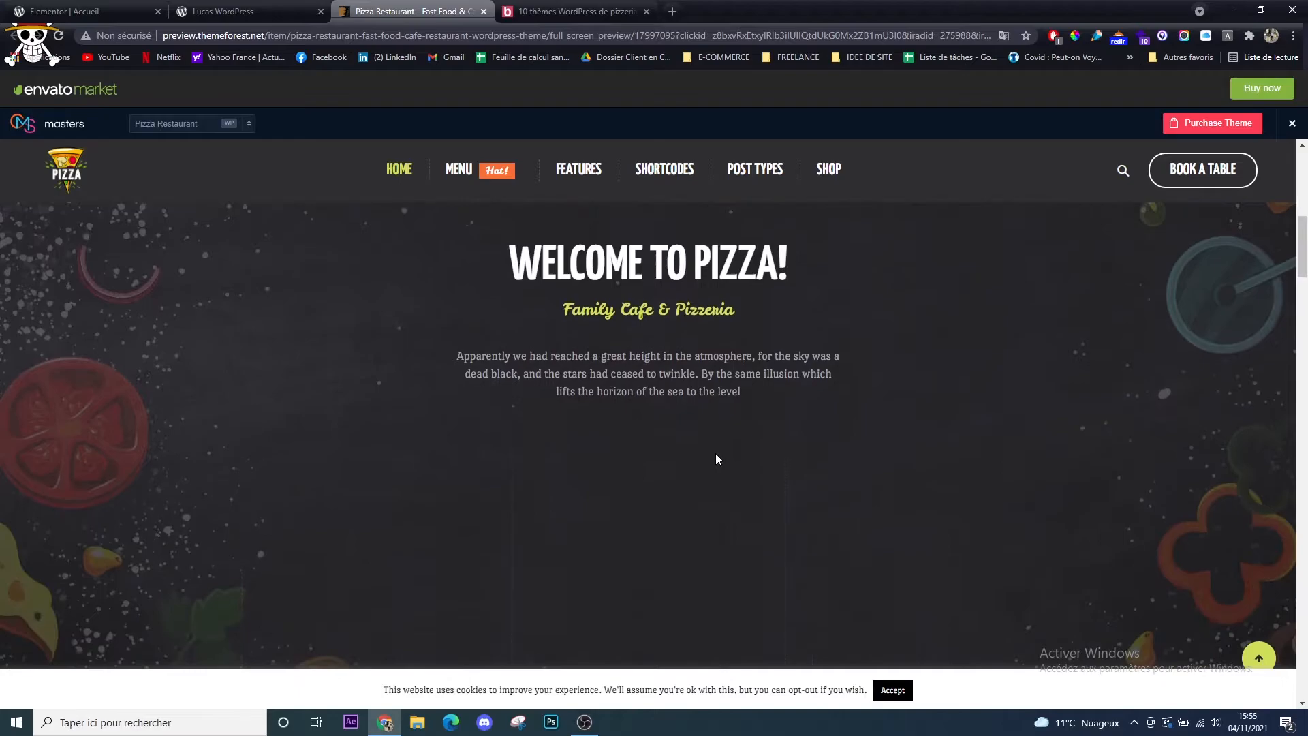
pyautogui.scroll(-4, 748, 465)
pyautogui.scroll(6, 911, 428)
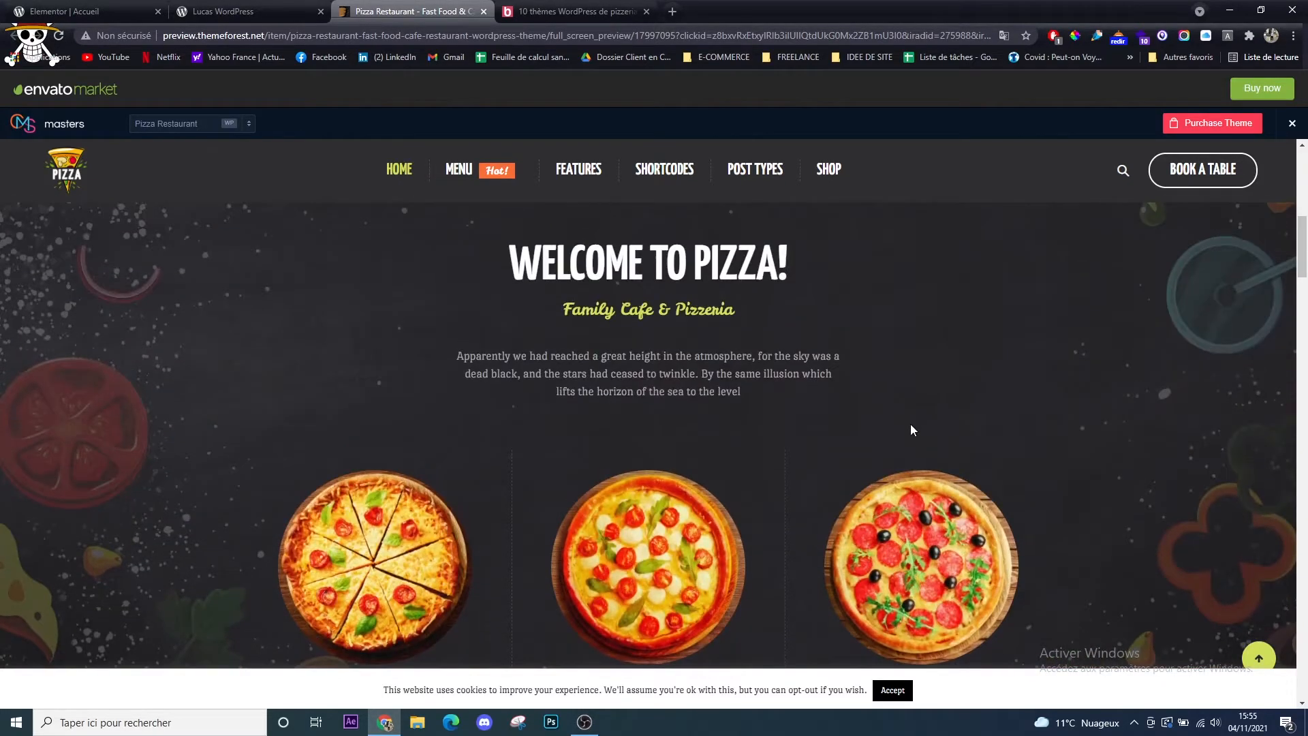
pyautogui.scroll(-2, 1025, 250)
pyautogui.tripleClick(748, 250)
pyautogui.rightClick(730, 252)
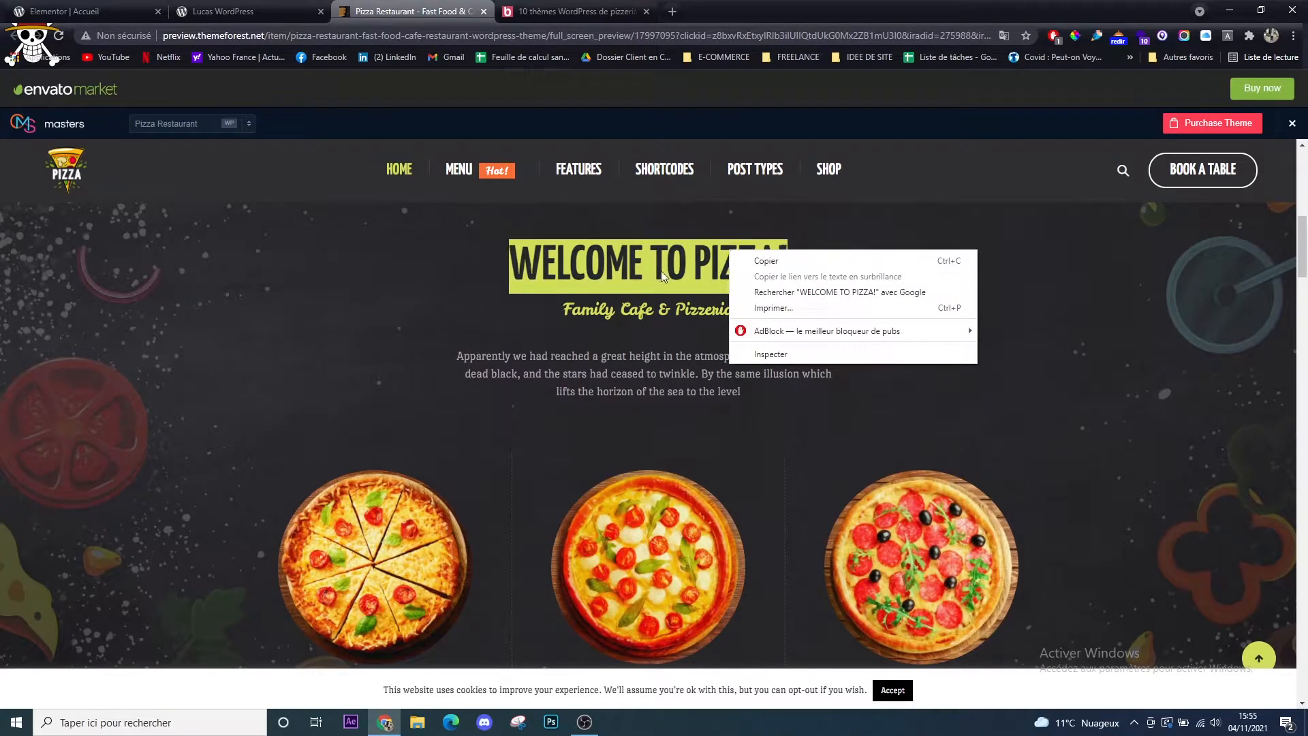
pyautogui.click(662, 271)
pyautogui.rightClick(671, 266)
pyautogui.click(728, 519)
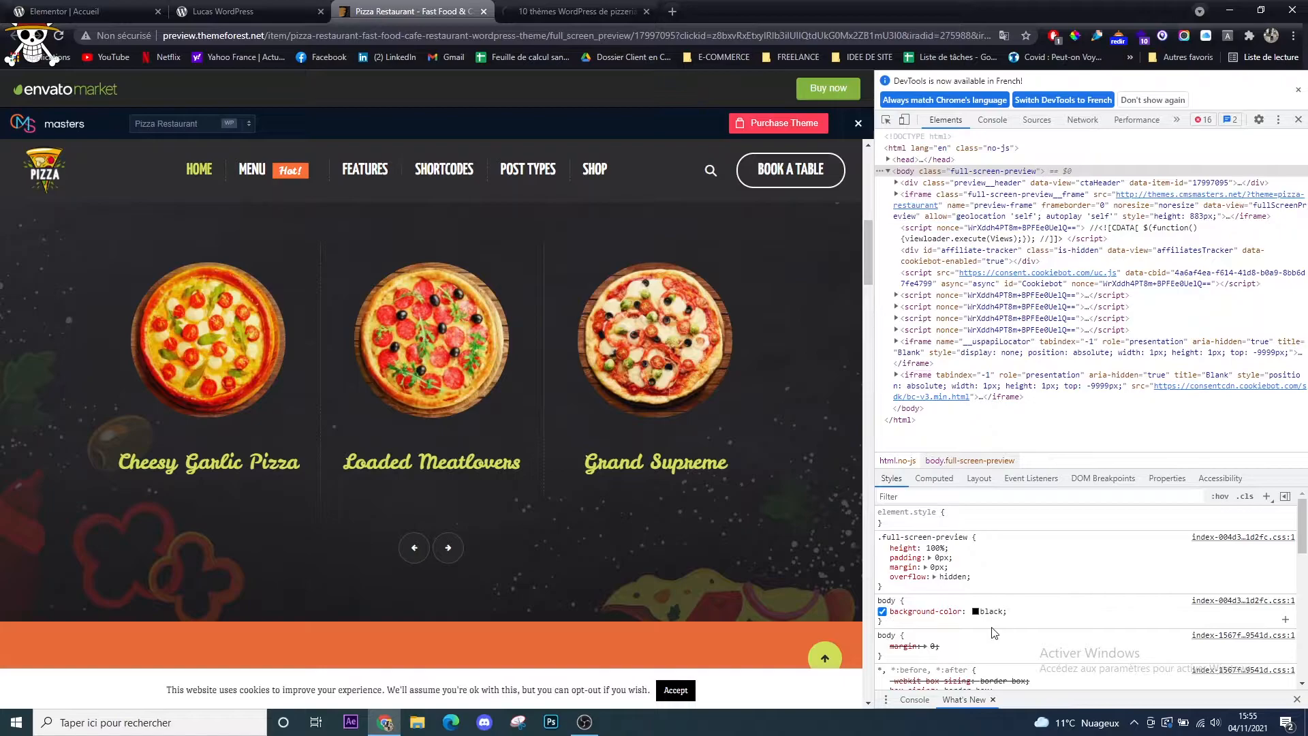
# Inspect the "WELCOME TO PIZZA!" heading again and check the font-family in the inspector's CSS rules
pyautogui.scroll(-2, 994, 632)
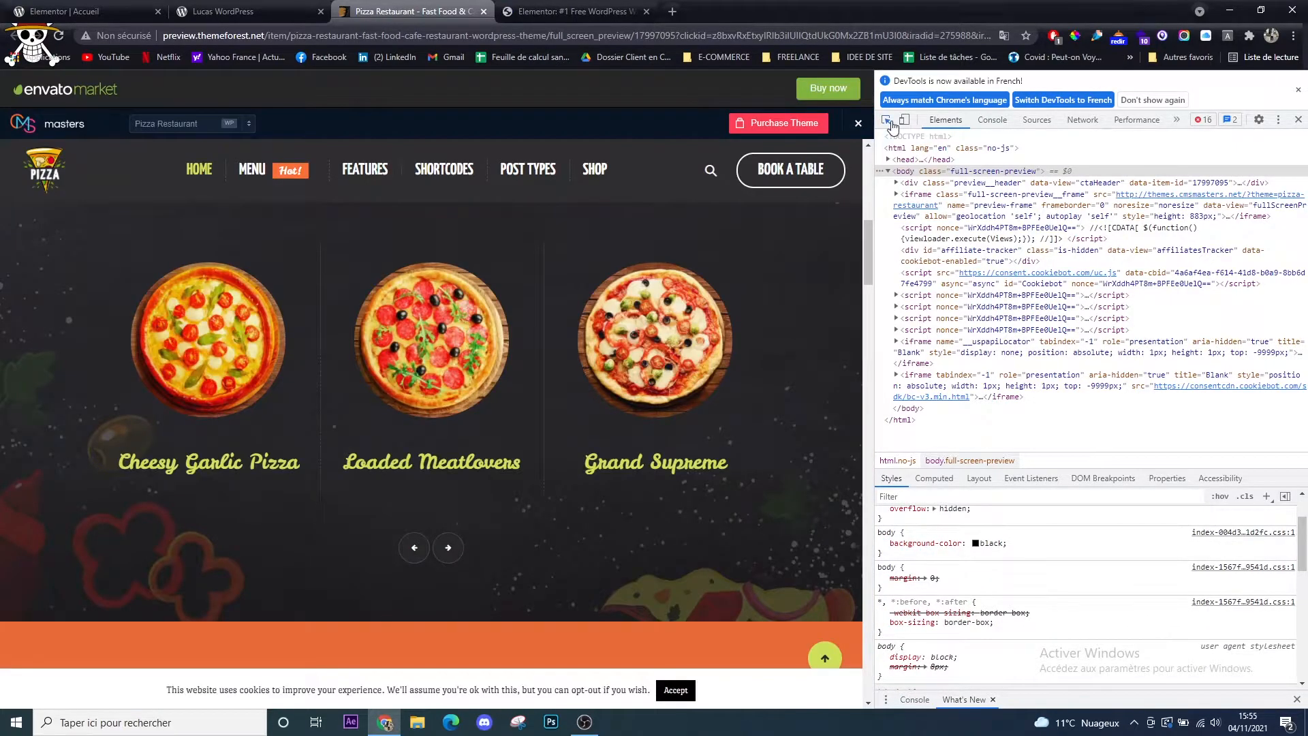
pyautogui.scroll(4, 554, 245)
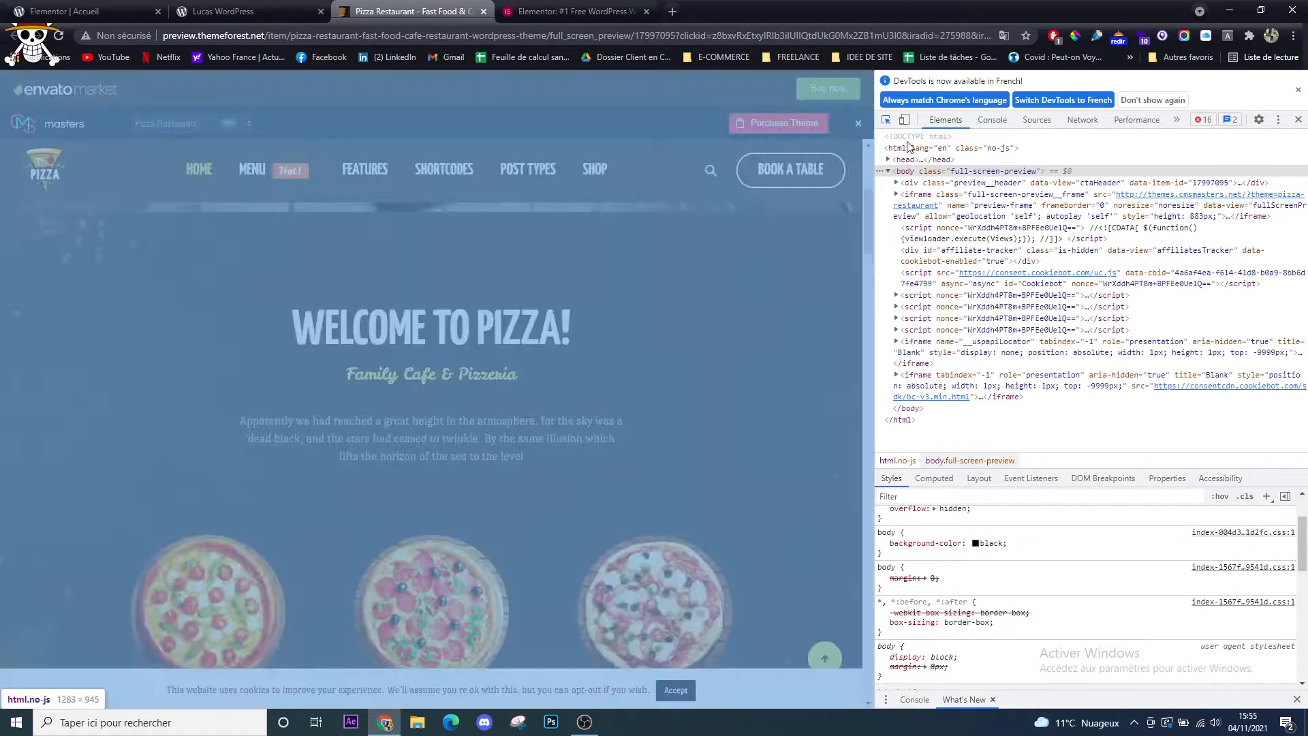
pyautogui.doubleClick(503, 325)
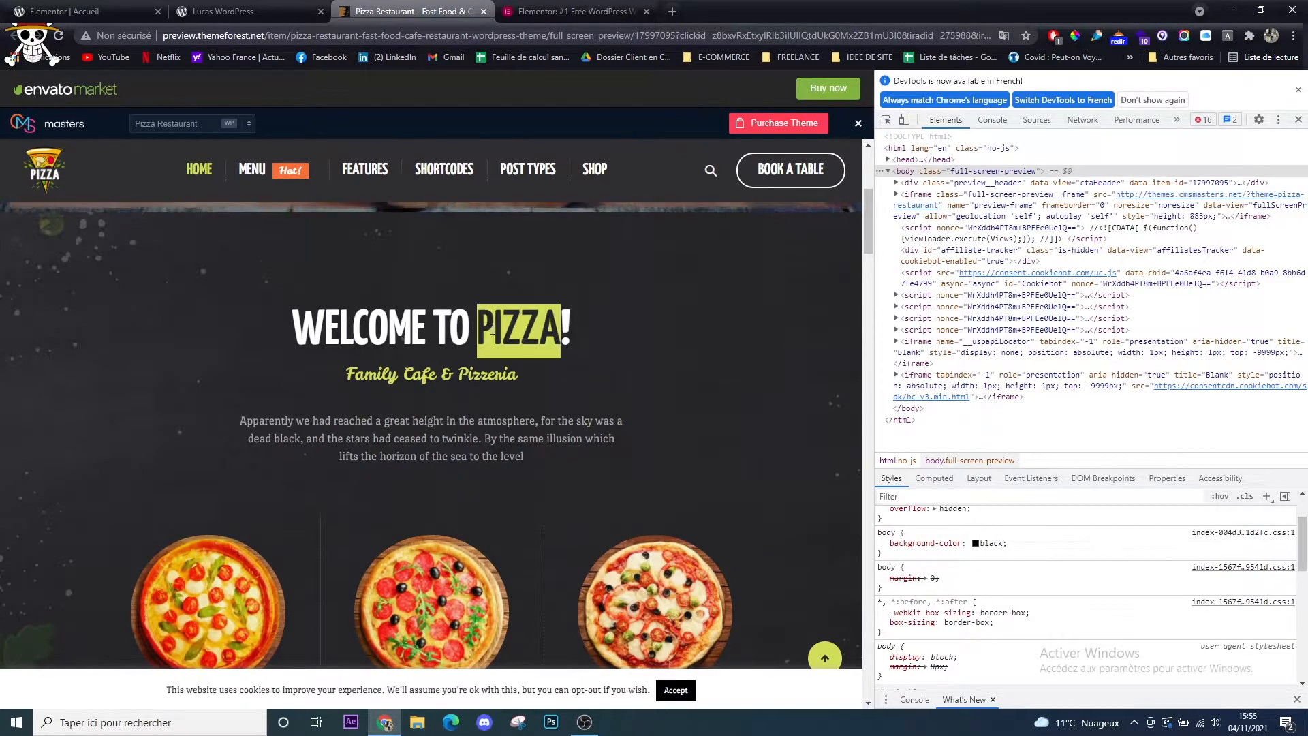
pyautogui.rightClick(493, 327)
pyautogui.click(544, 433)
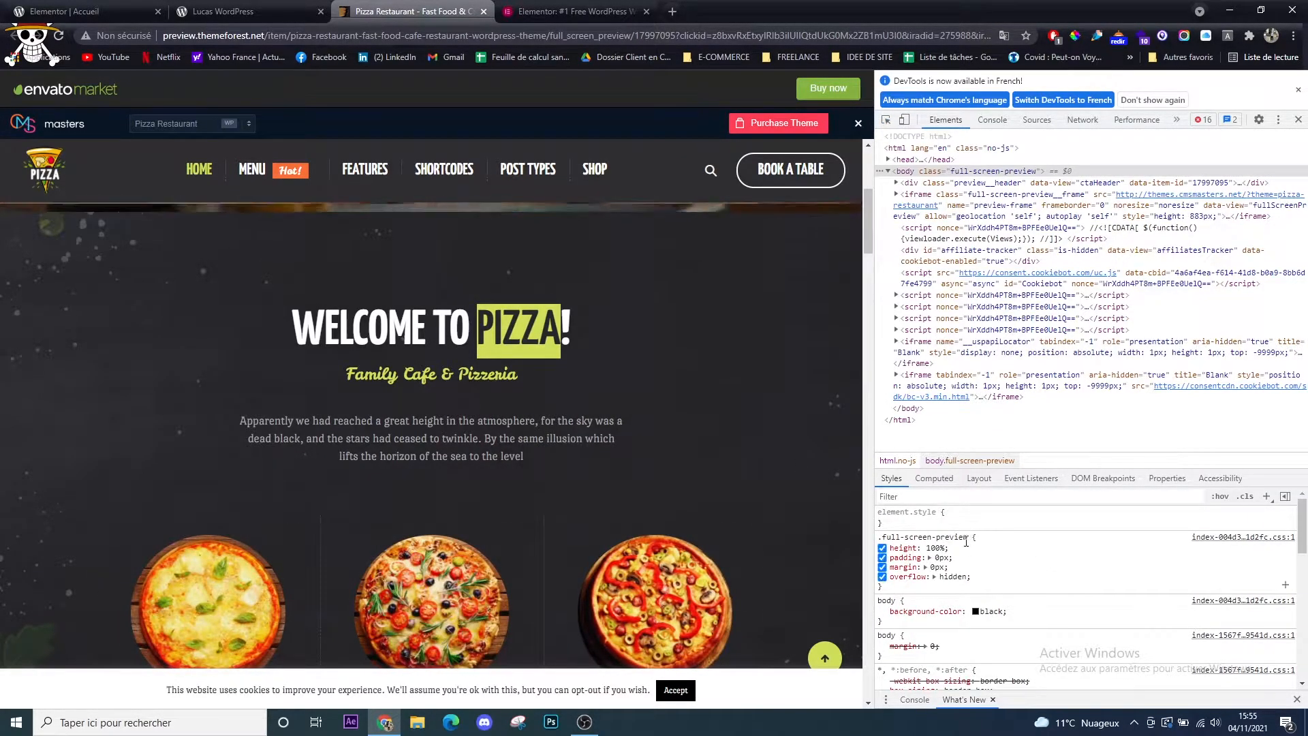
pyautogui.scroll(-2, 974, 565)
pyautogui.scroll(-5, 978, 574)
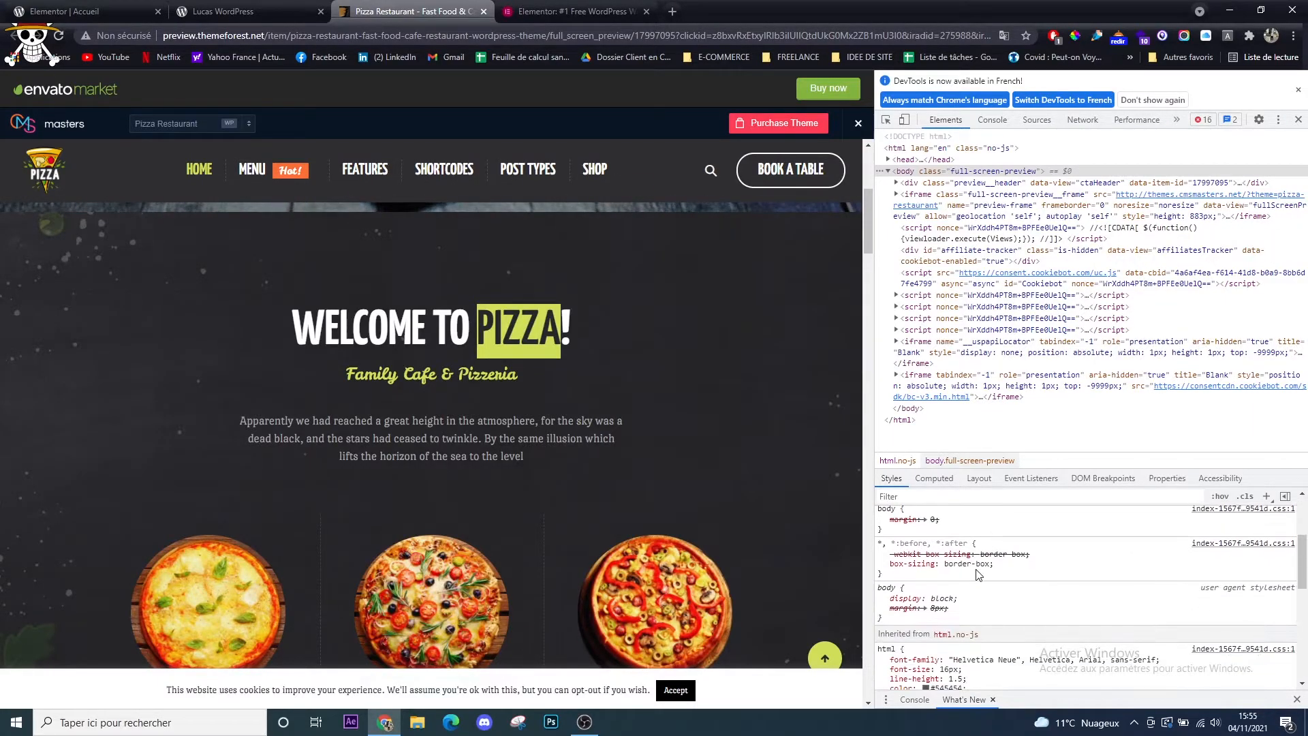
pyautogui.click(973, 589)
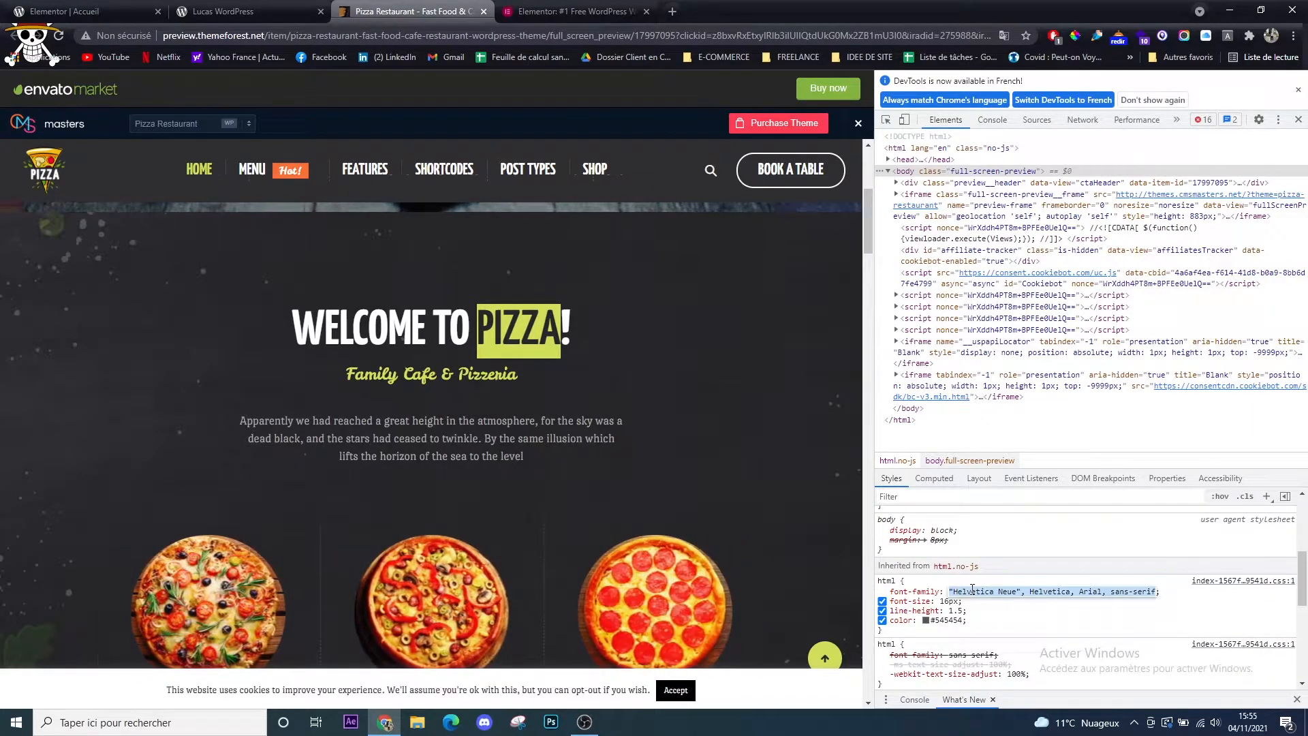
pyautogui.click(900, 592)
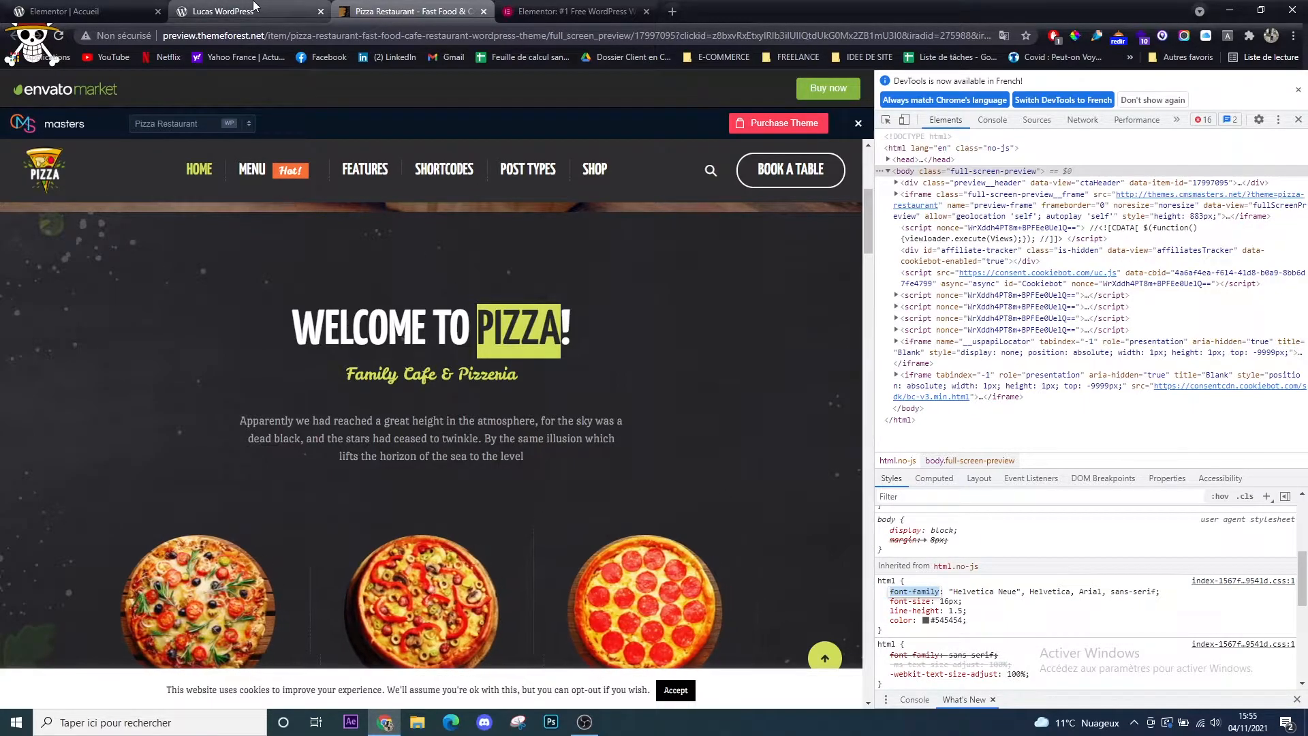
# Close the WordPress site tab, and in the Elementor editor add a single-column section with a 75 px top margin
pyautogui.click(262, 7)
pyautogui.hotkey('ctrl', 'w')
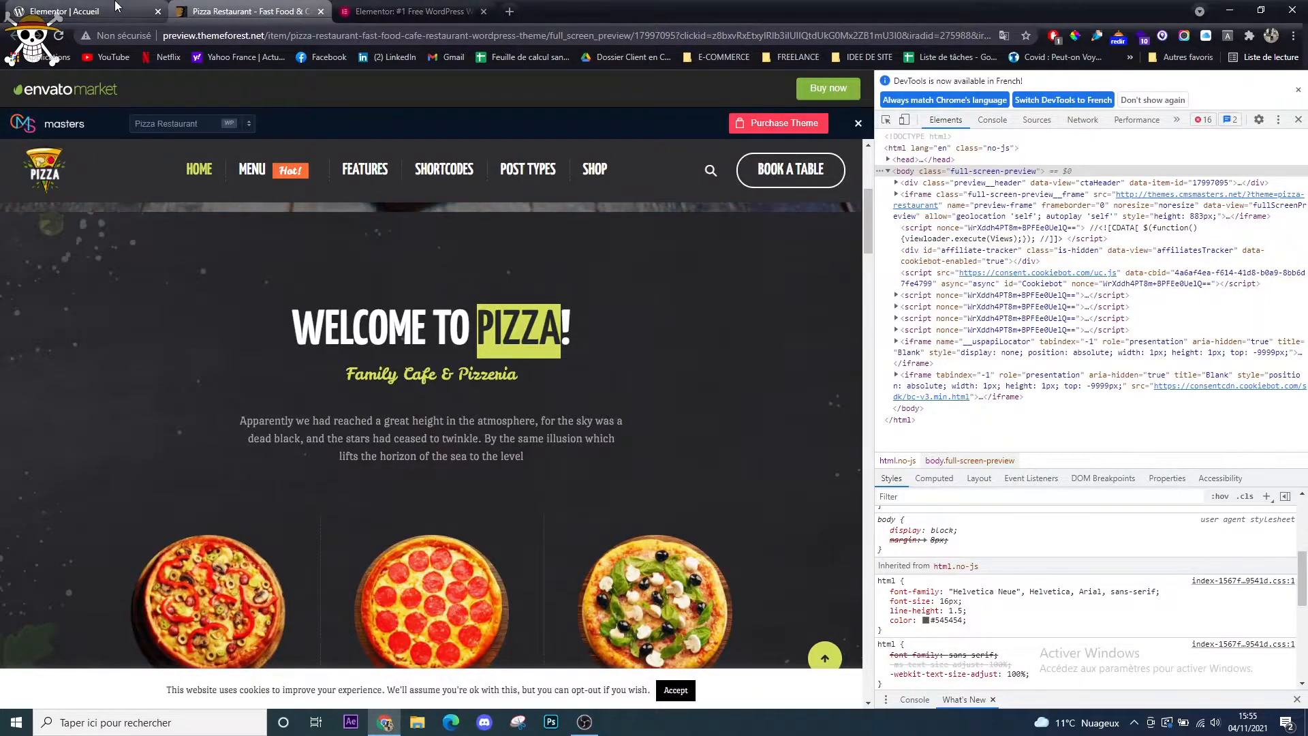
pyautogui.click(116, 6)
pyautogui.click(721, 201)
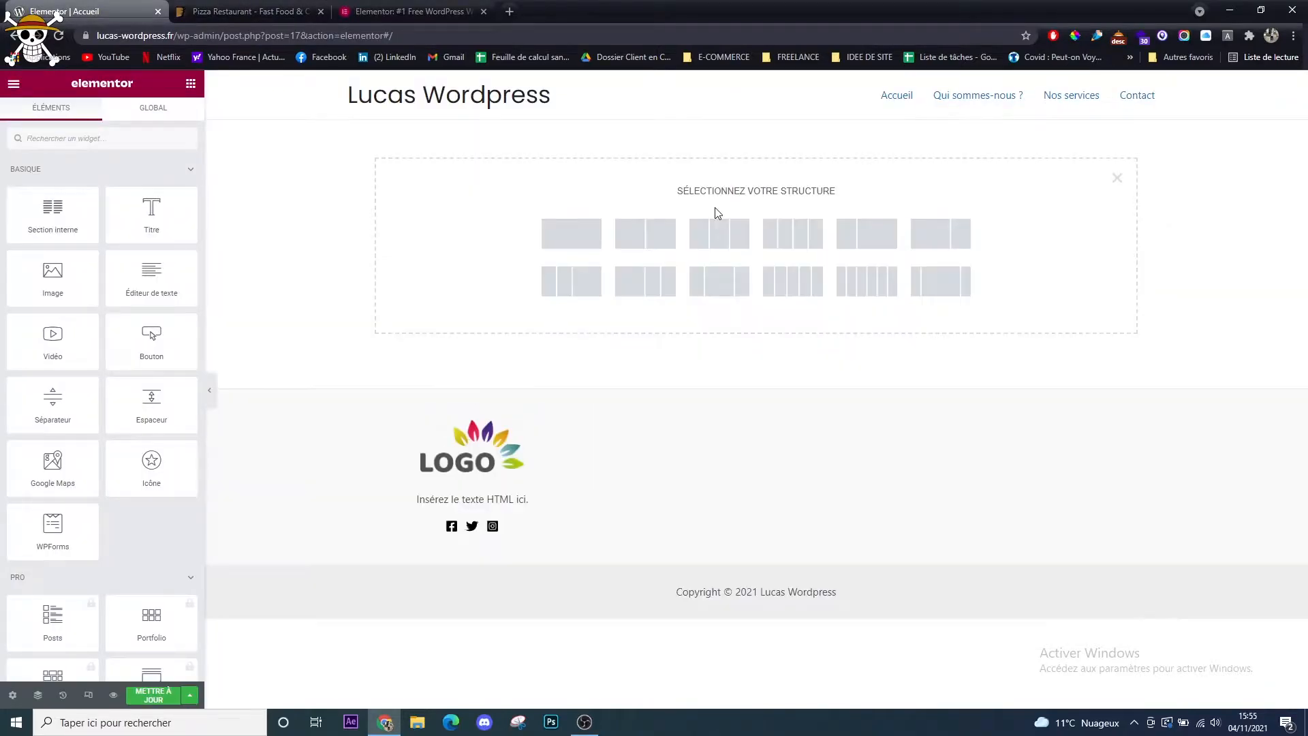
pyautogui.click(564, 243)
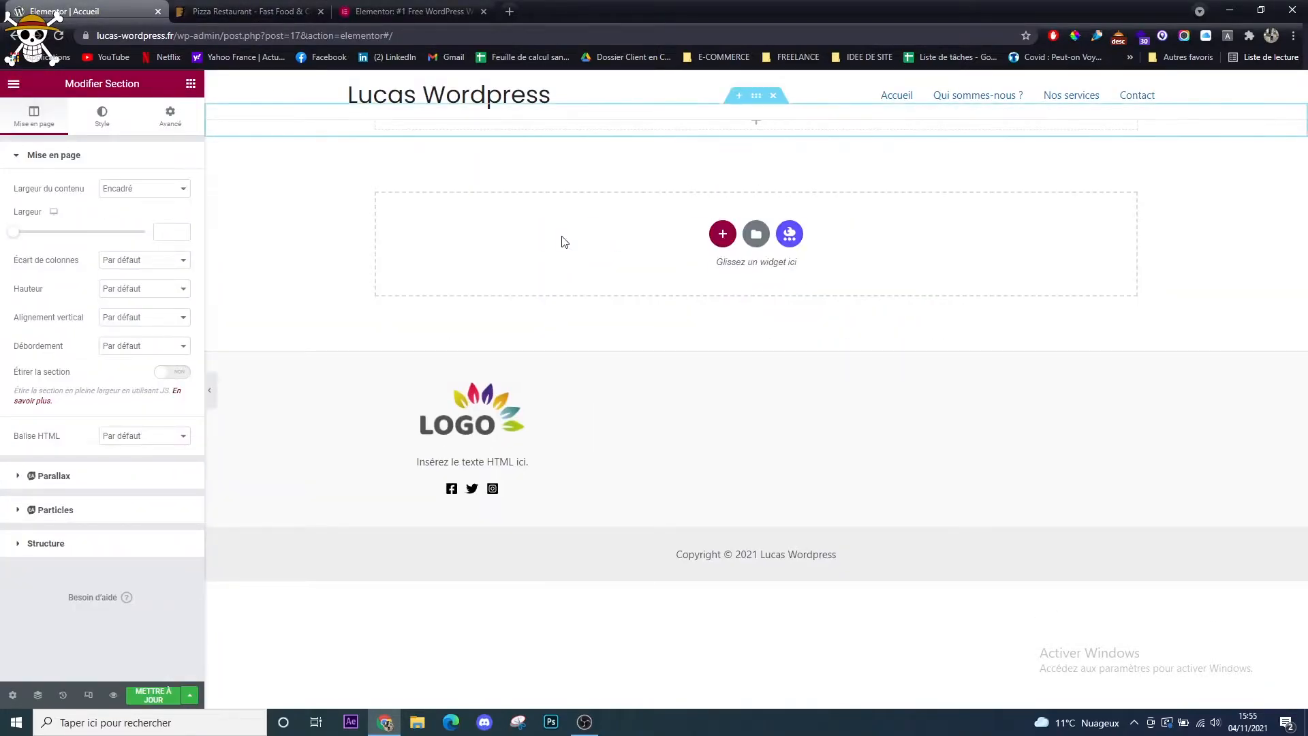
pyautogui.click(170, 117)
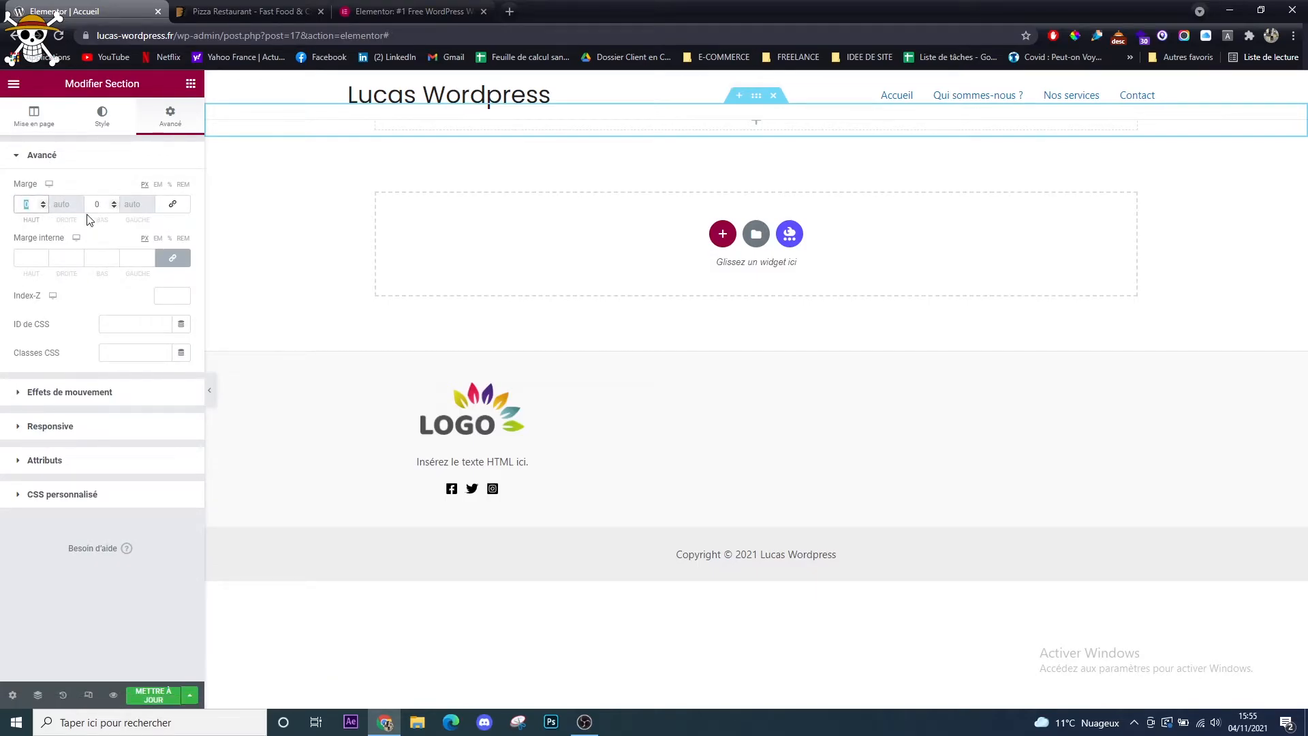
pyautogui.write('75')
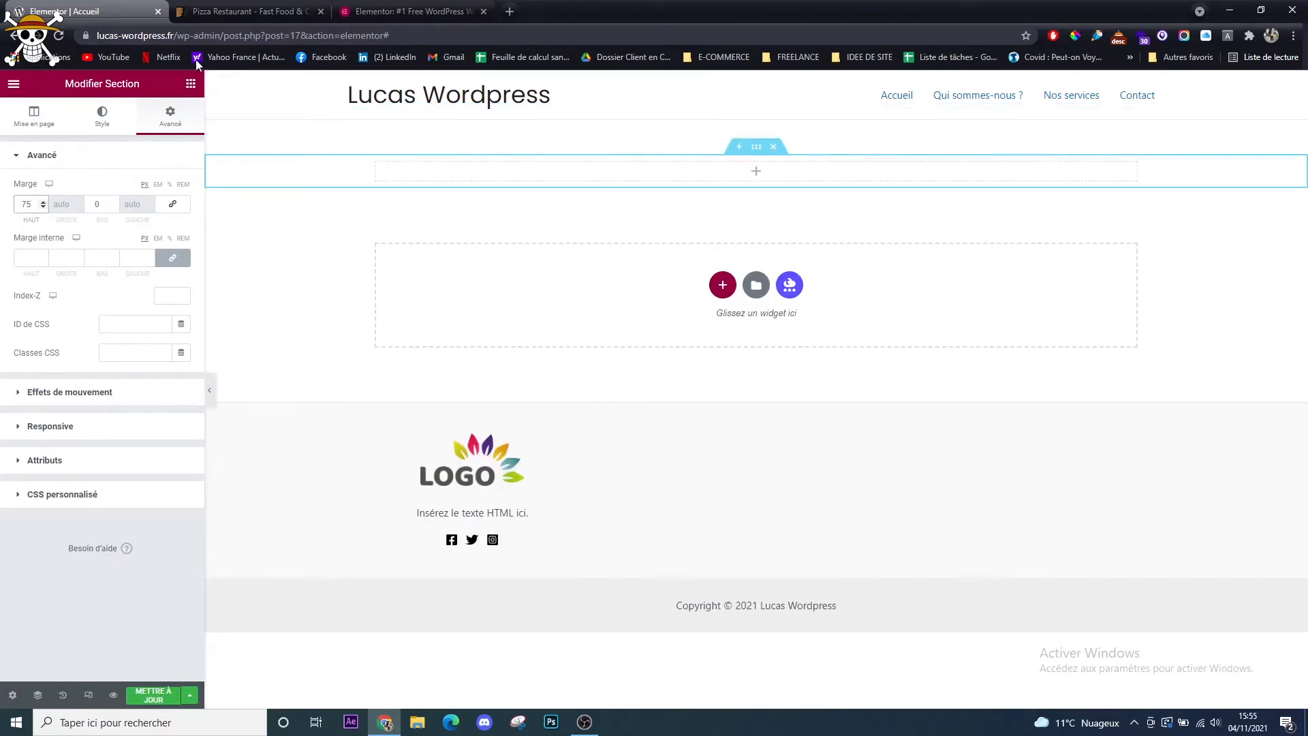
pyautogui.click(191, 83)
# Sample the dark background colour 28282A from the pizza demo's welcome section with the ColorPick Eyedropper
pyautogui.click(245, 11)
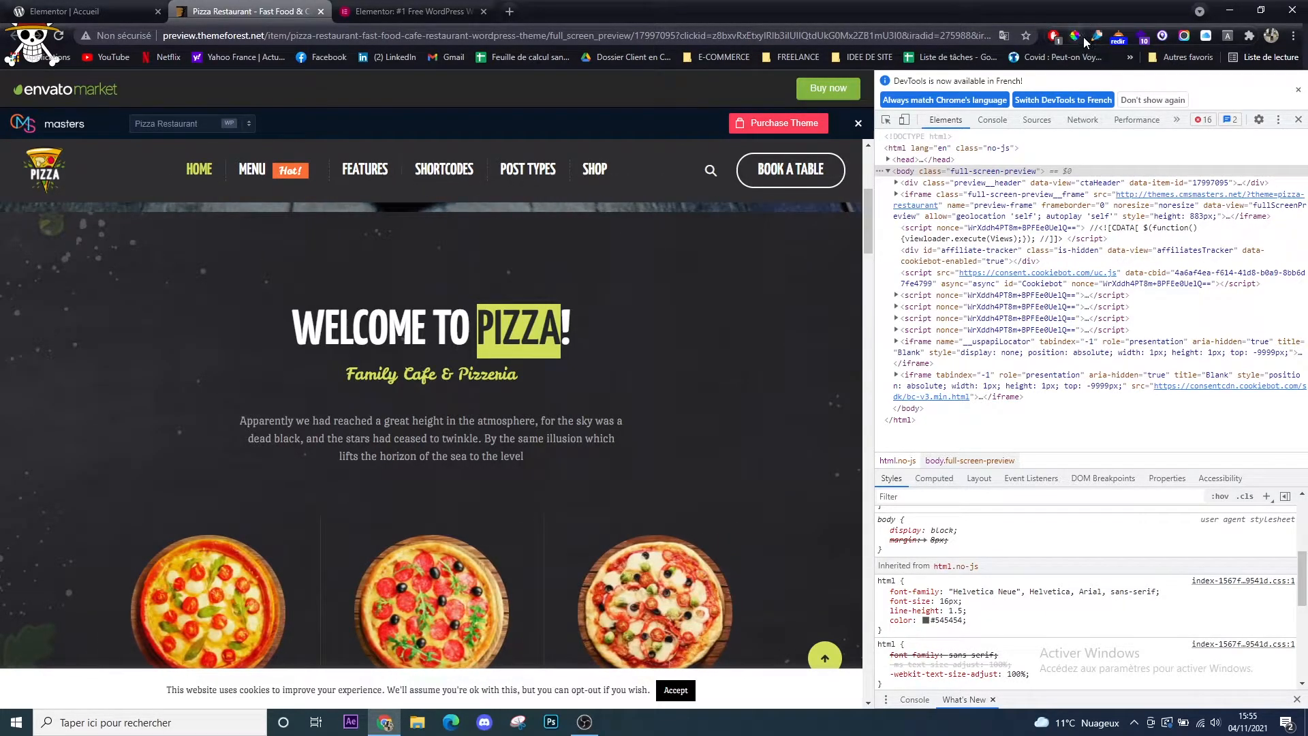
pyautogui.click(1084, 41)
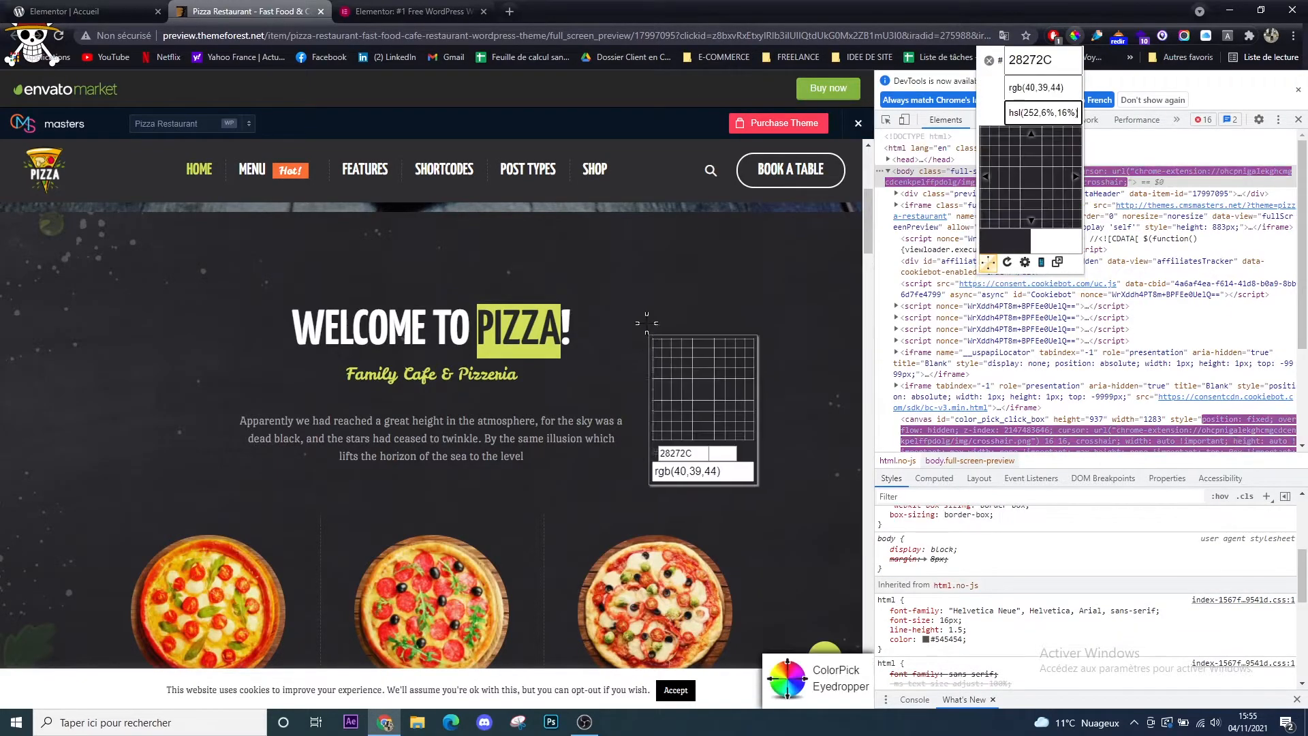
pyautogui.click(684, 277)
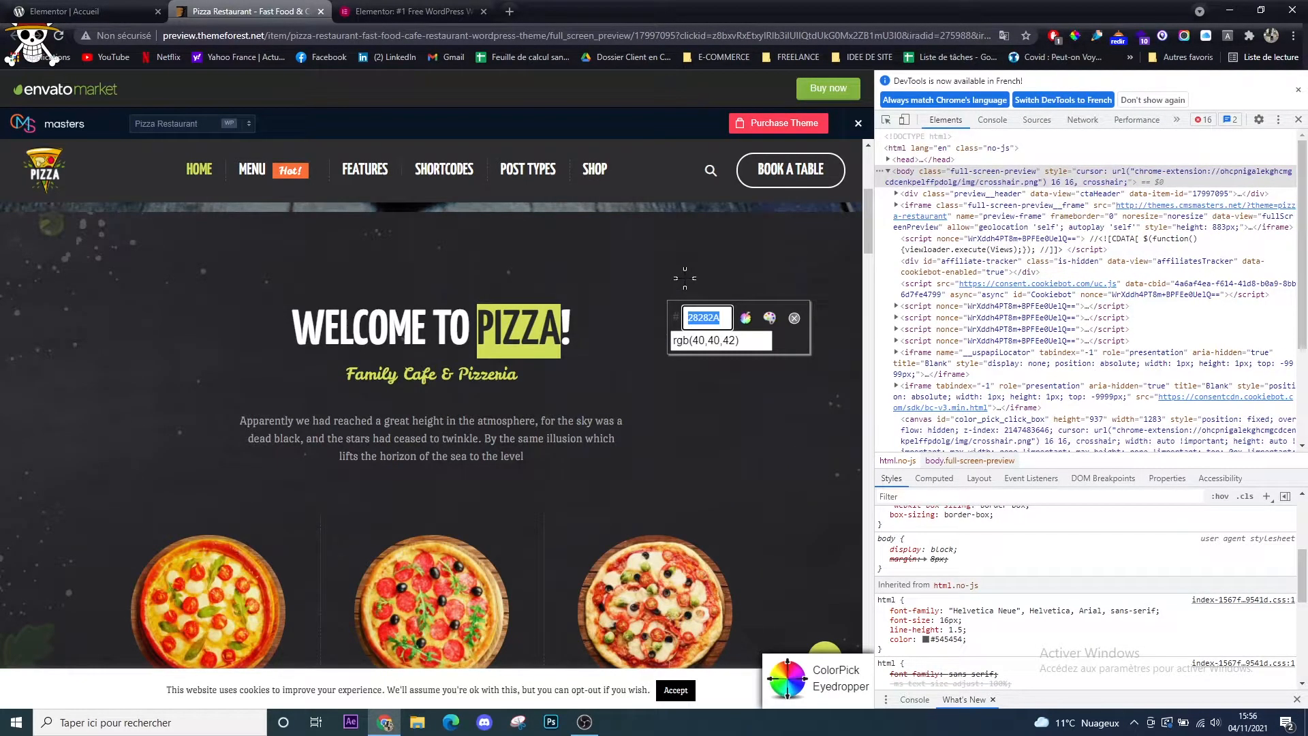
pyautogui.click(794, 318)
# Return to the Elementor editor and give the new section a classic background in the sampled dark colour
pyautogui.click(65, 10)
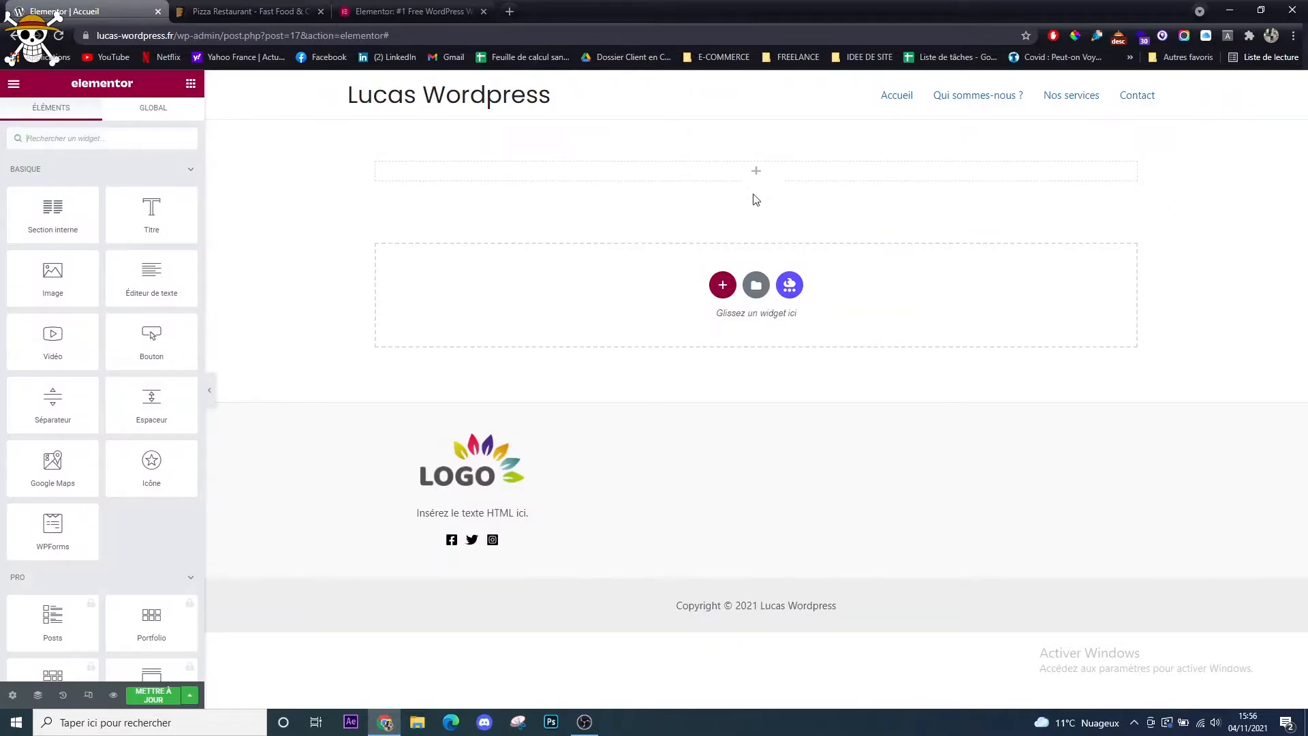
pyautogui.click(756, 146)
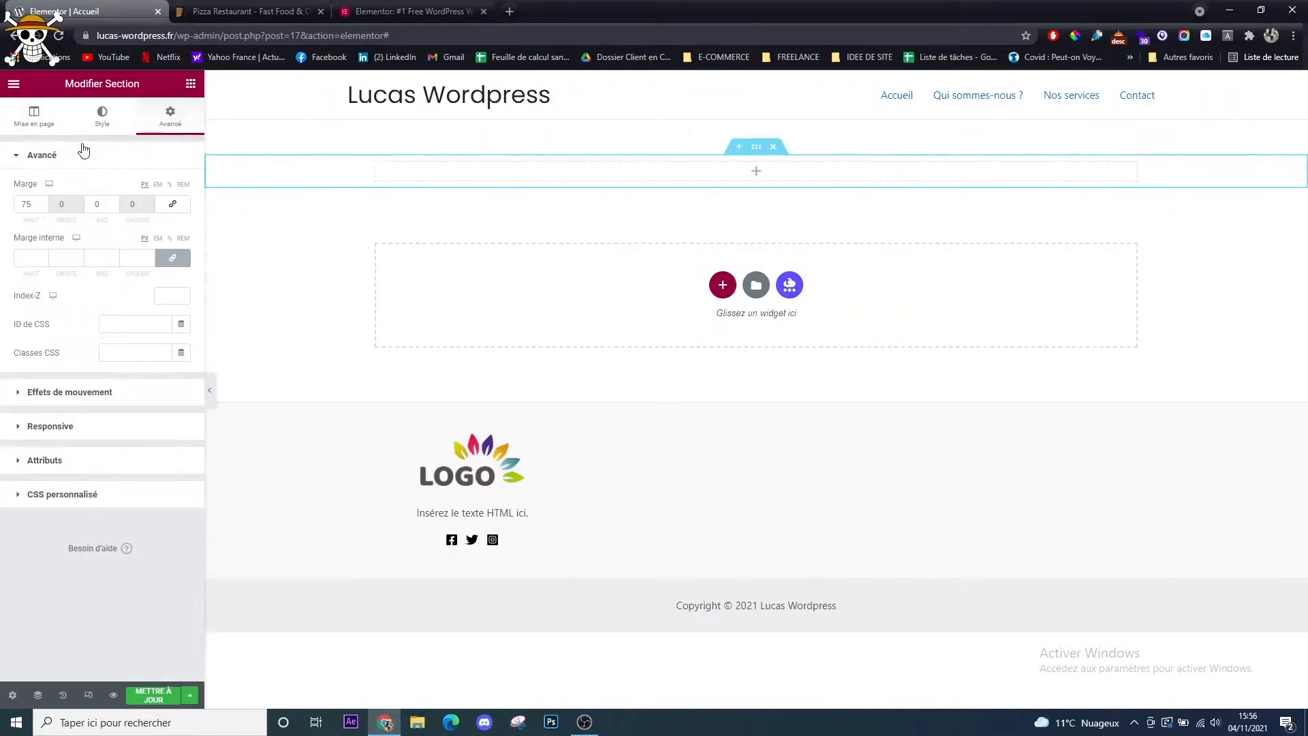
pyautogui.click(102, 110)
pyautogui.click(132, 223)
pyautogui.click(181, 248)
pyautogui.hotkey('ctrl', 'v')
pyautogui.click(104, 249)
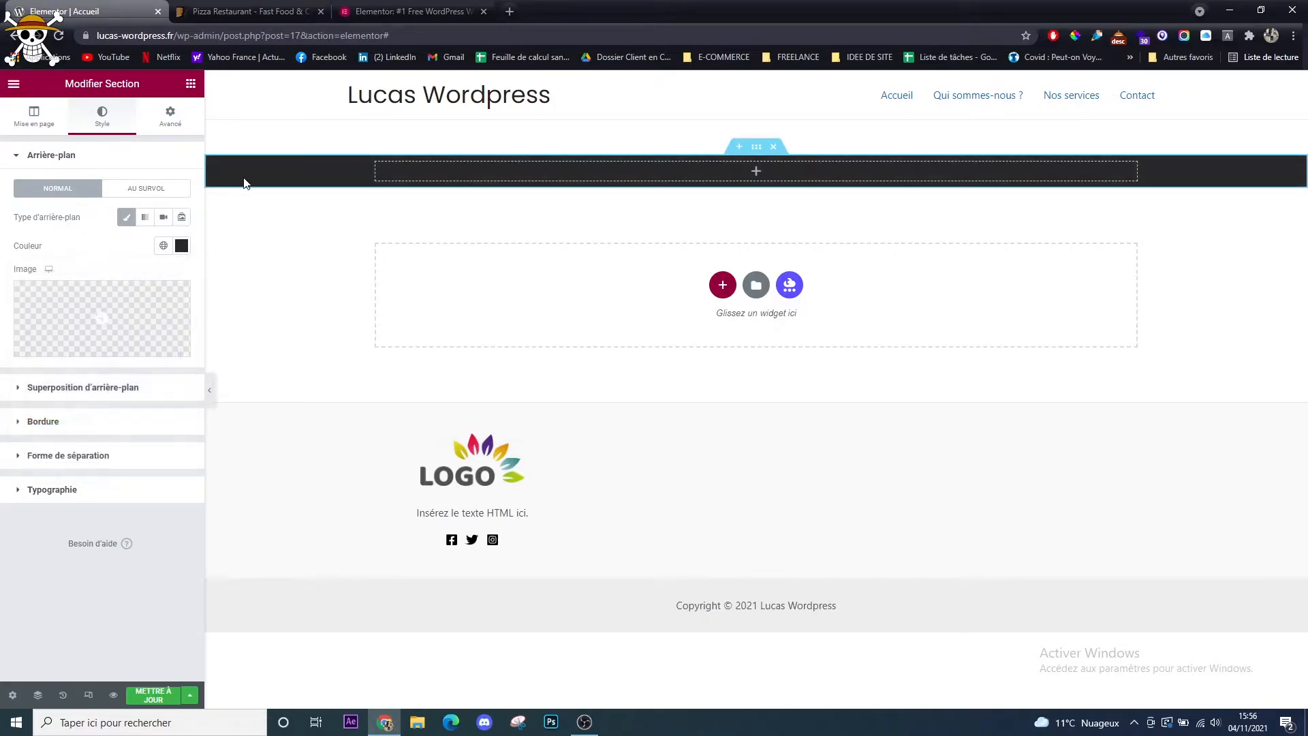
# Set the section's top and bottom padding to 50 px and its top margin to 23 px
pyautogui.click(171, 115)
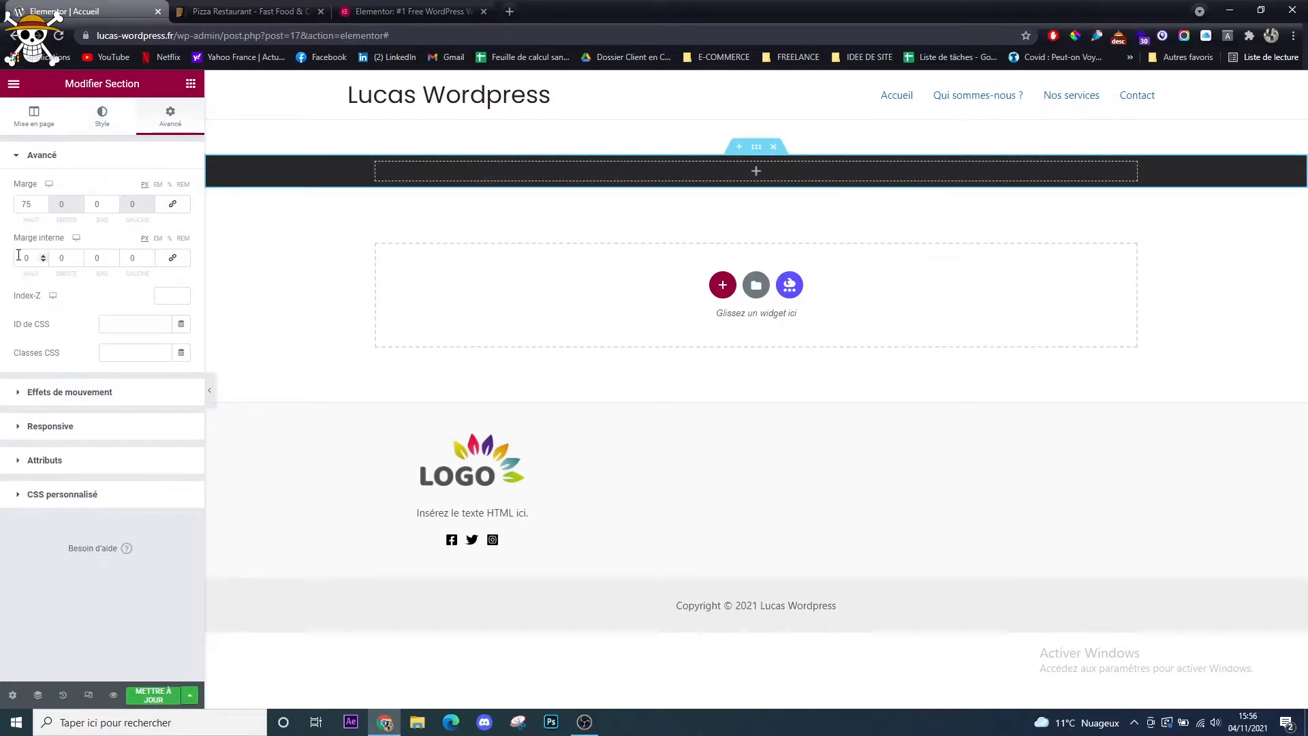
pyautogui.write('50')
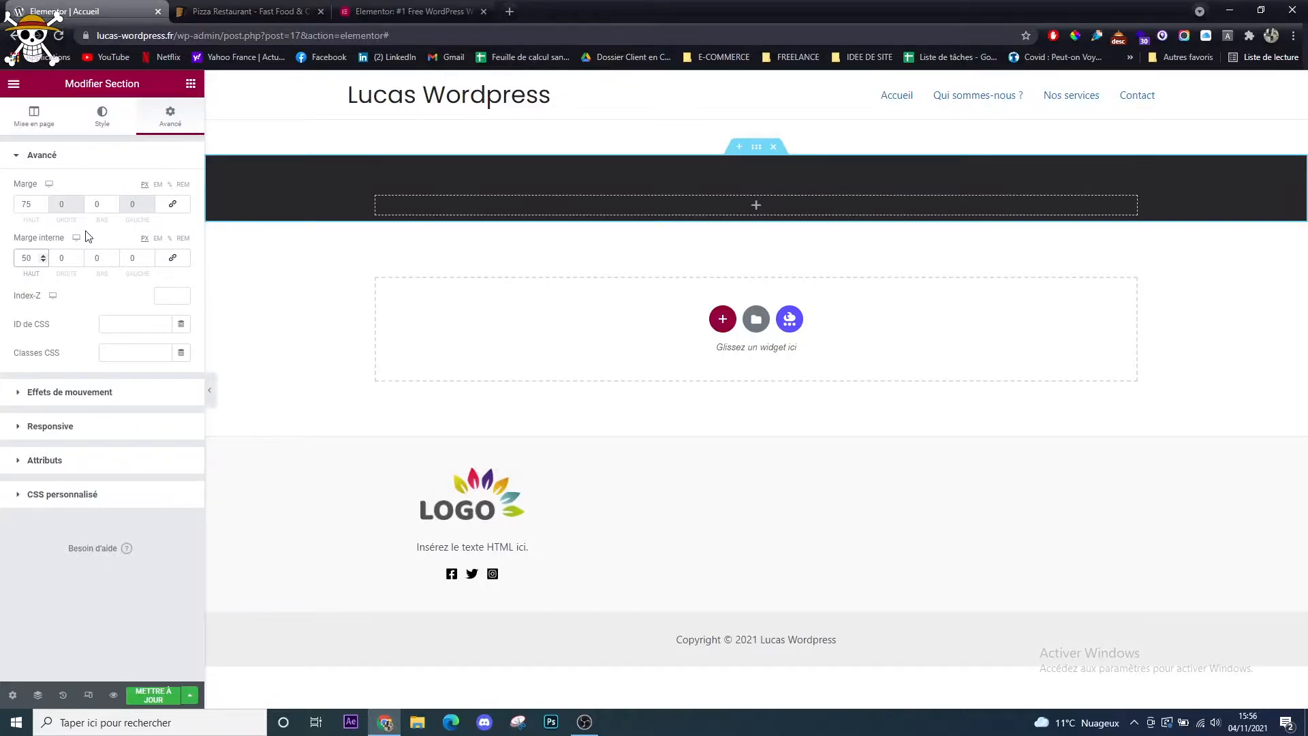
pyautogui.write('5')
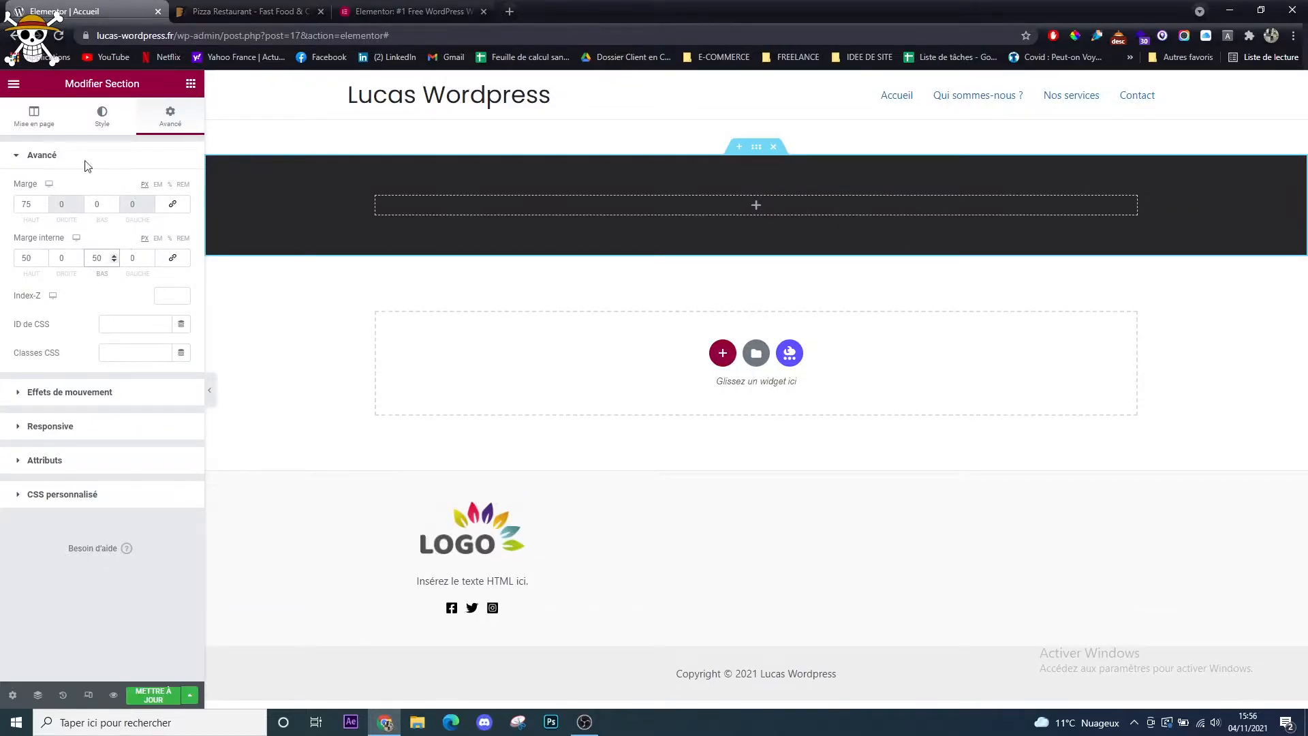
pyautogui.moveTo(41, 208); pyautogui.dragTo(41, 207)
# Close the Elementor website tab and review the welcome heading and text in the pizza demo
pyautogui.click(430, 11)
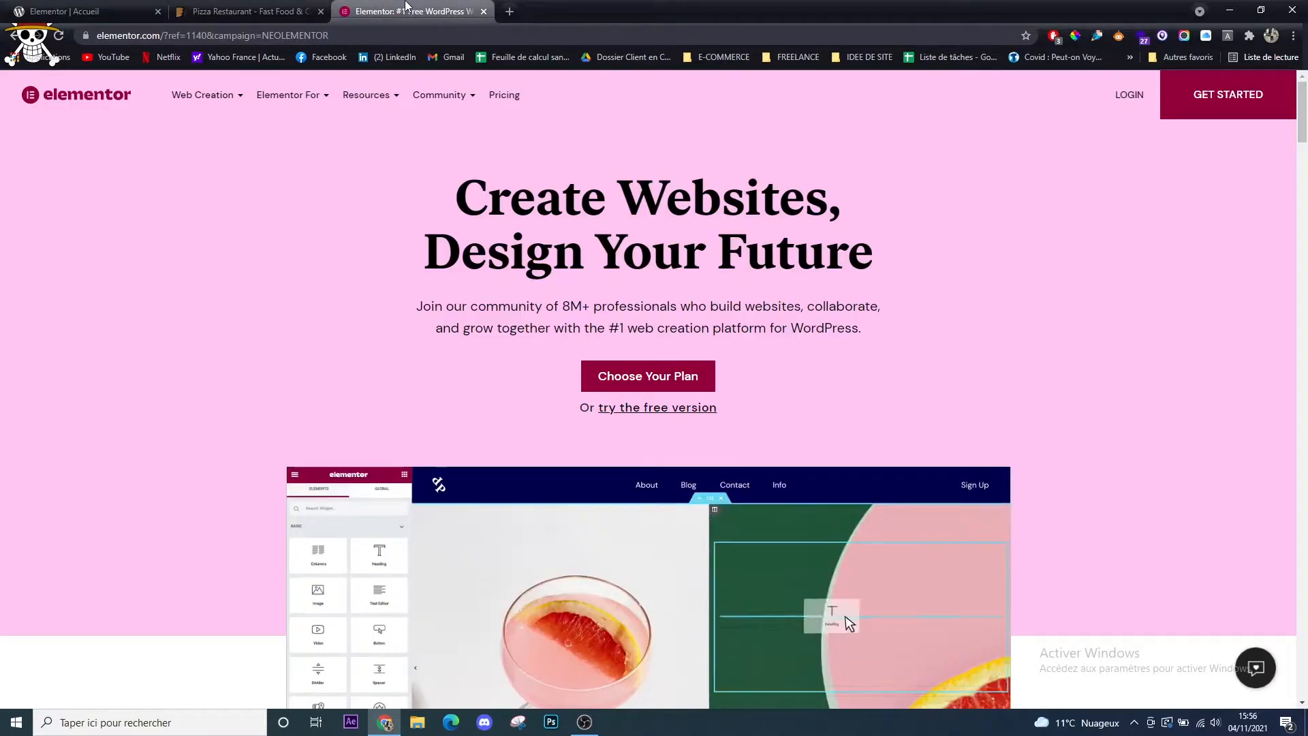
pyautogui.click(483, 11)
pyautogui.scroll(-3, 390, 309)
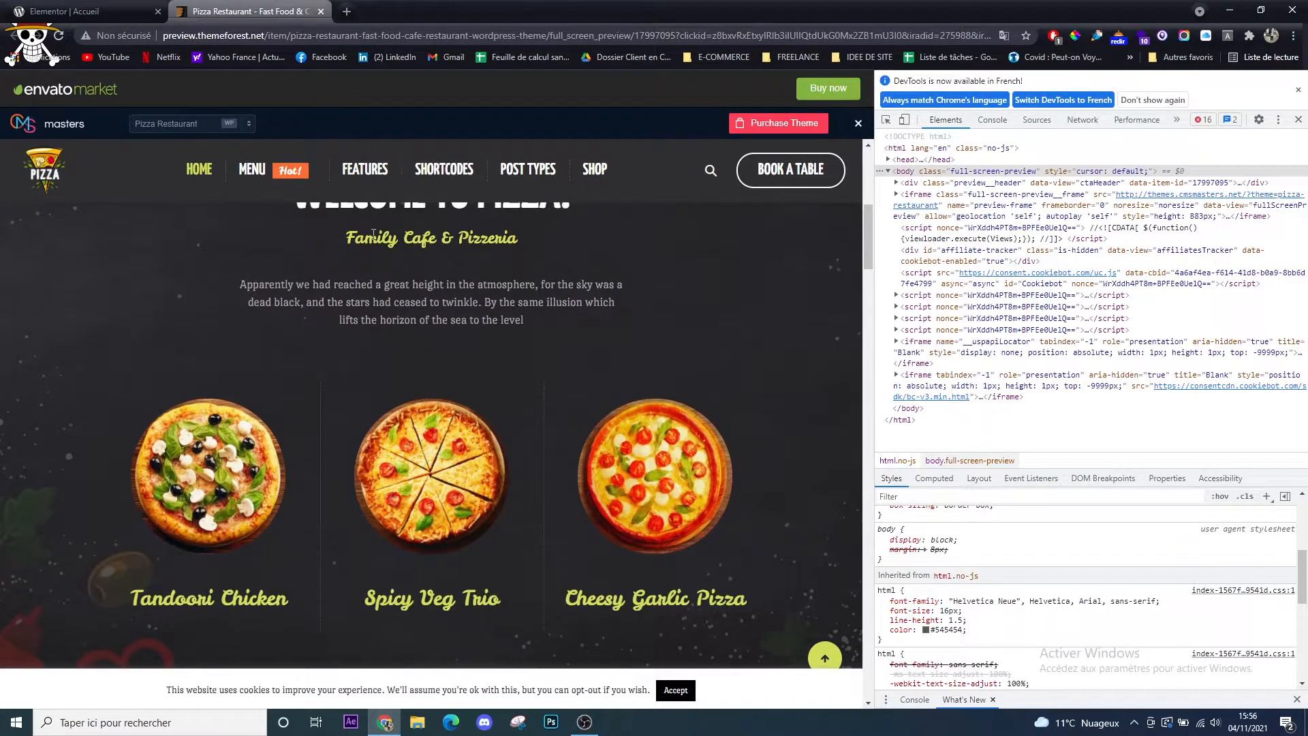
pyautogui.scroll(4, 456, 297)
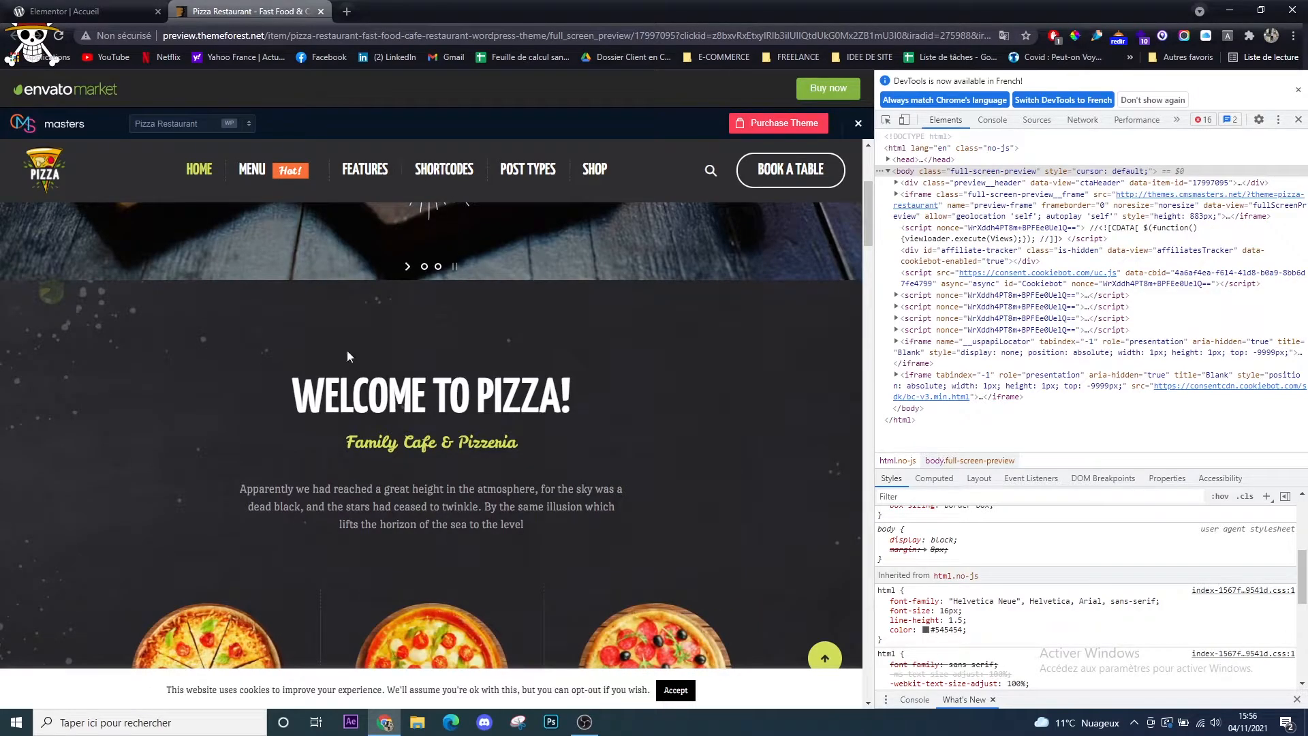
# Add a heading widget reading "WELCOME TO PIZZA!" to the dark section of the Elementor page, centred and tagged H1
pyautogui.click(89, 11)
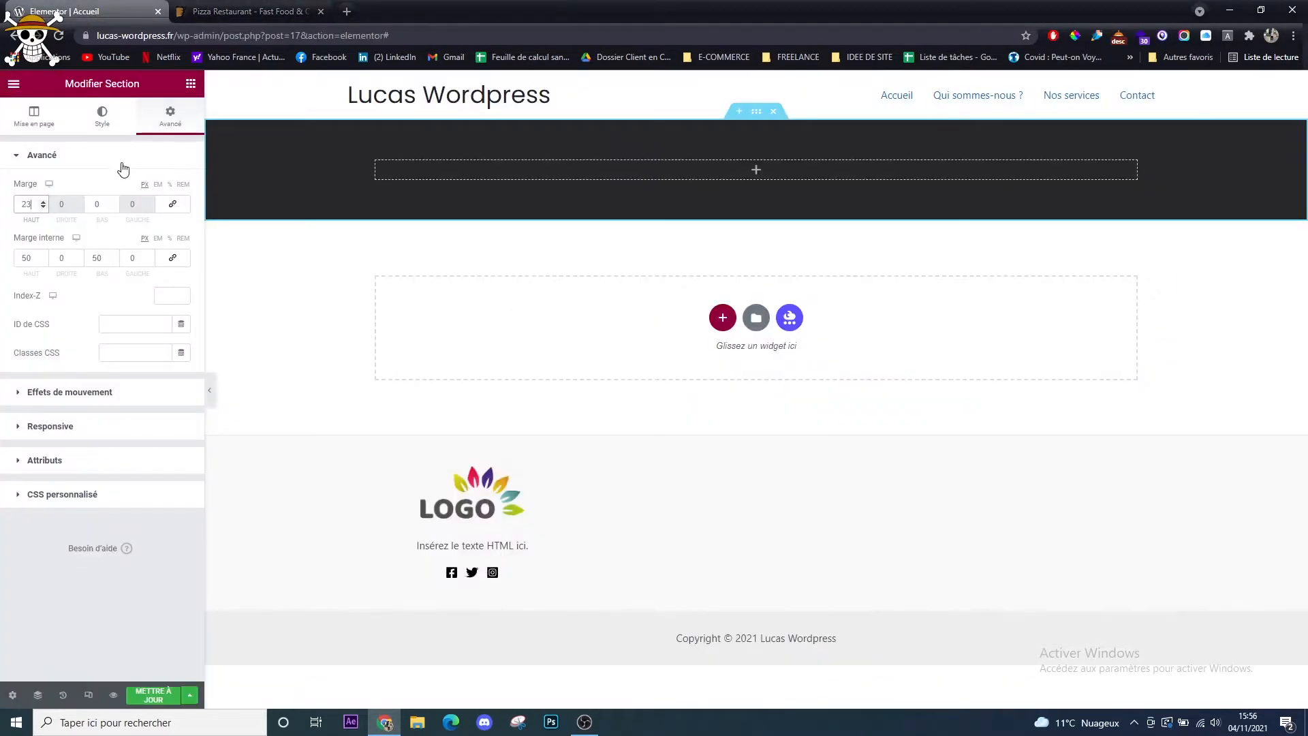
pyautogui.click(190, 85)
pyautogui.moveTo(136, 225); pyautogui.dragTo(586, 170)
pyautogui.write('WELCOME TO PIZZA!')
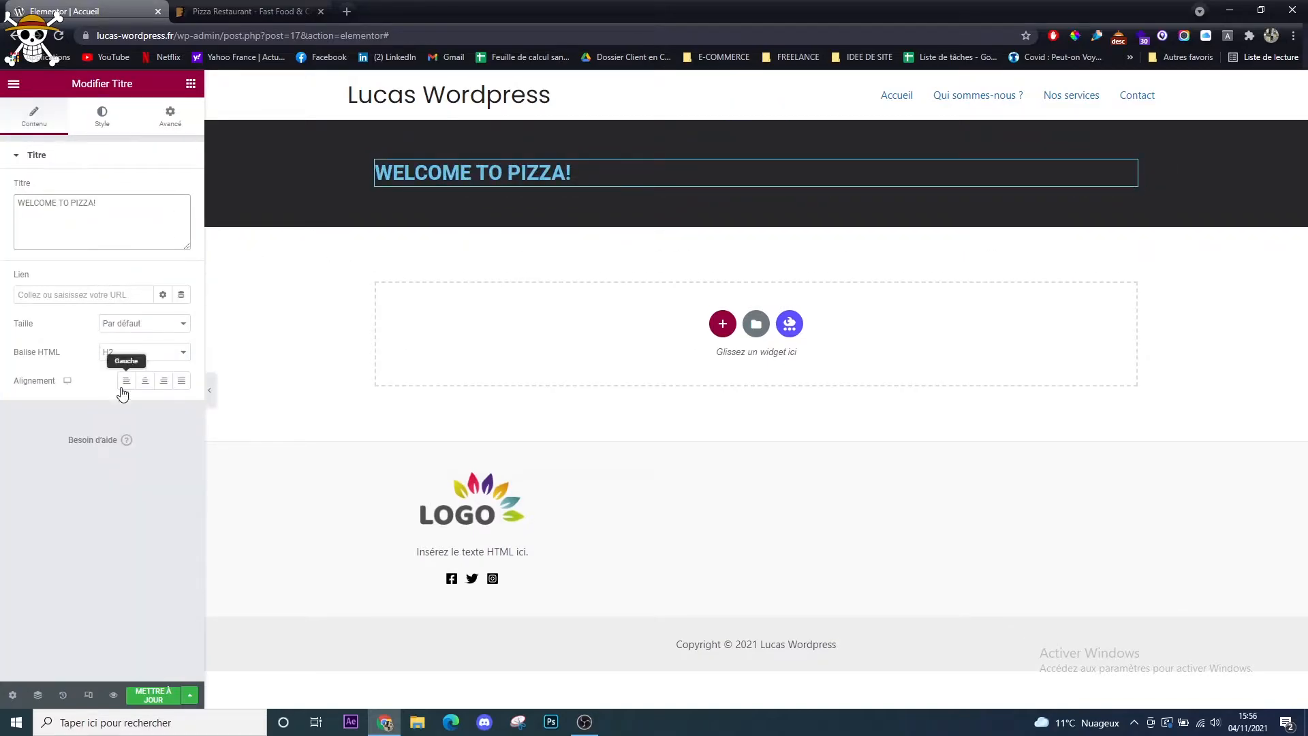
pyautogui.click(145, 382)
pyautogui.click(140, 351)
pyautogui.click(119, 368)
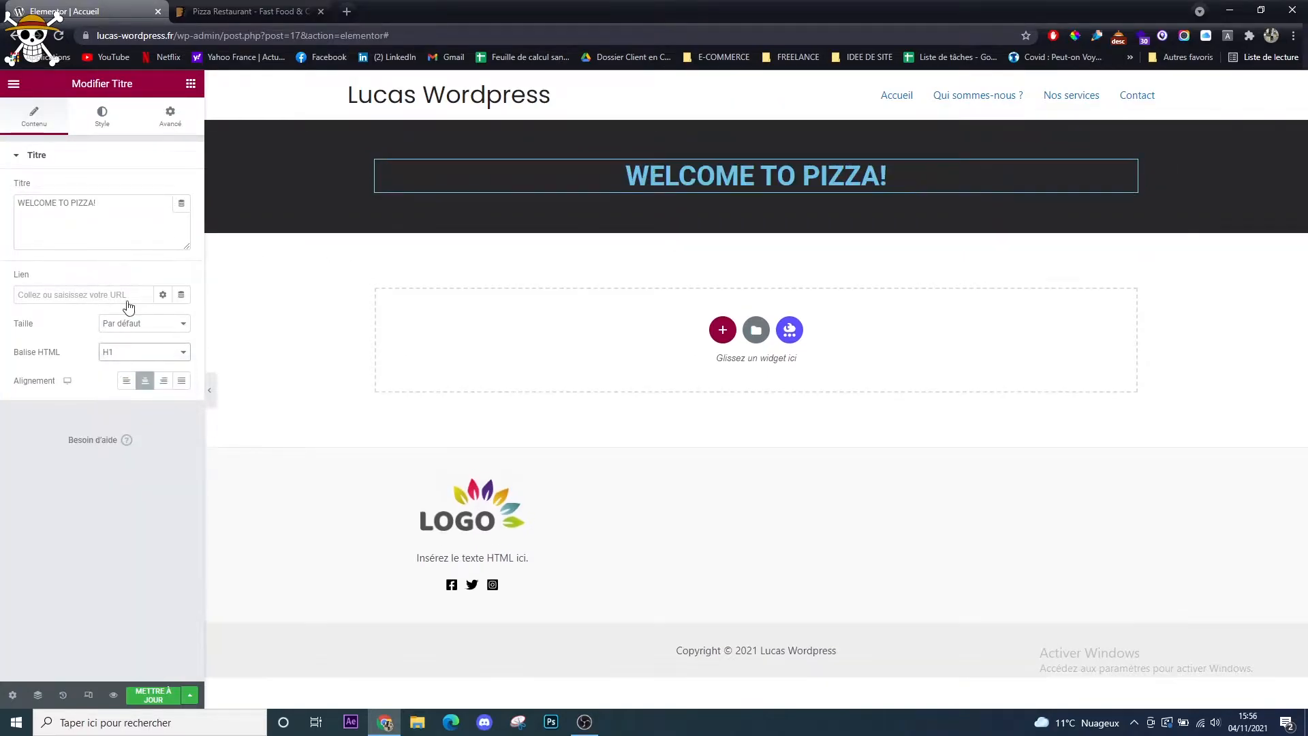
# Set the heading's text colour to the global colour BLANC
pyautogui.click(87, 119)
pyautogui.click(164, 188)
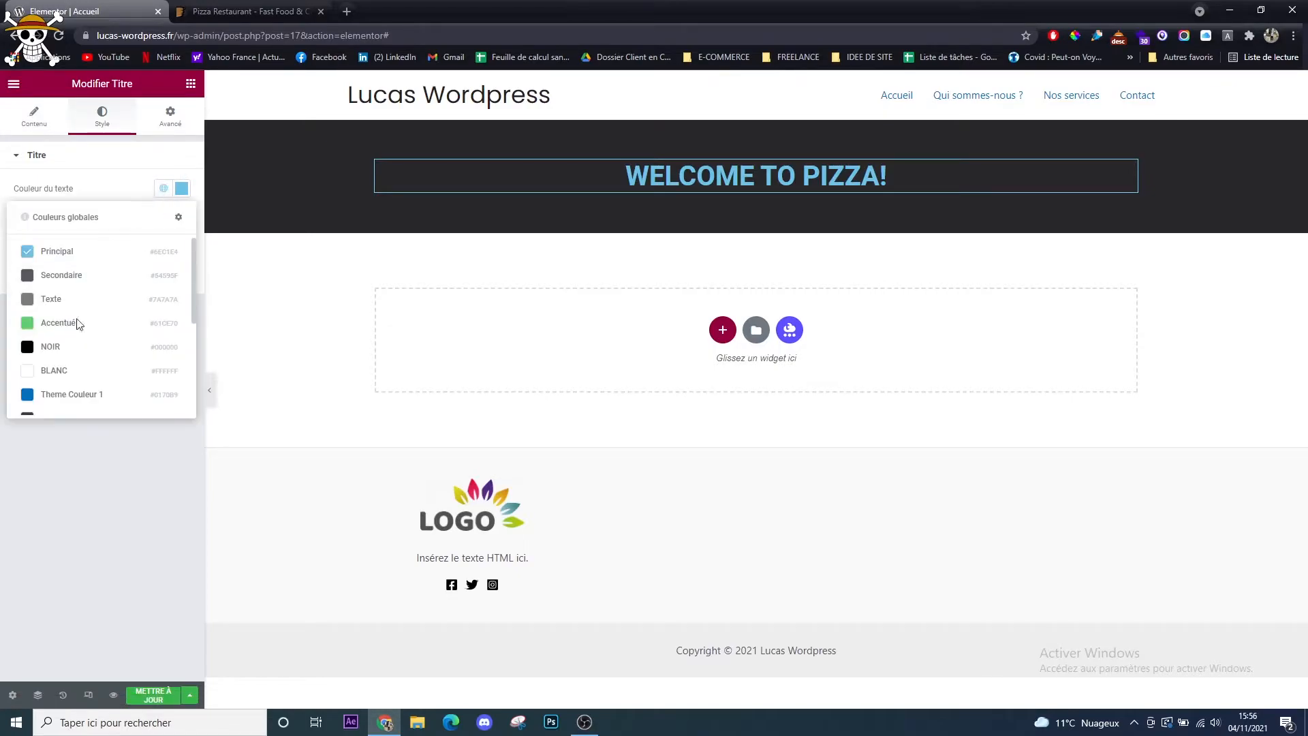
pyautogui.scroll(3, 66, 314)
pyautogui.click(76, 373)
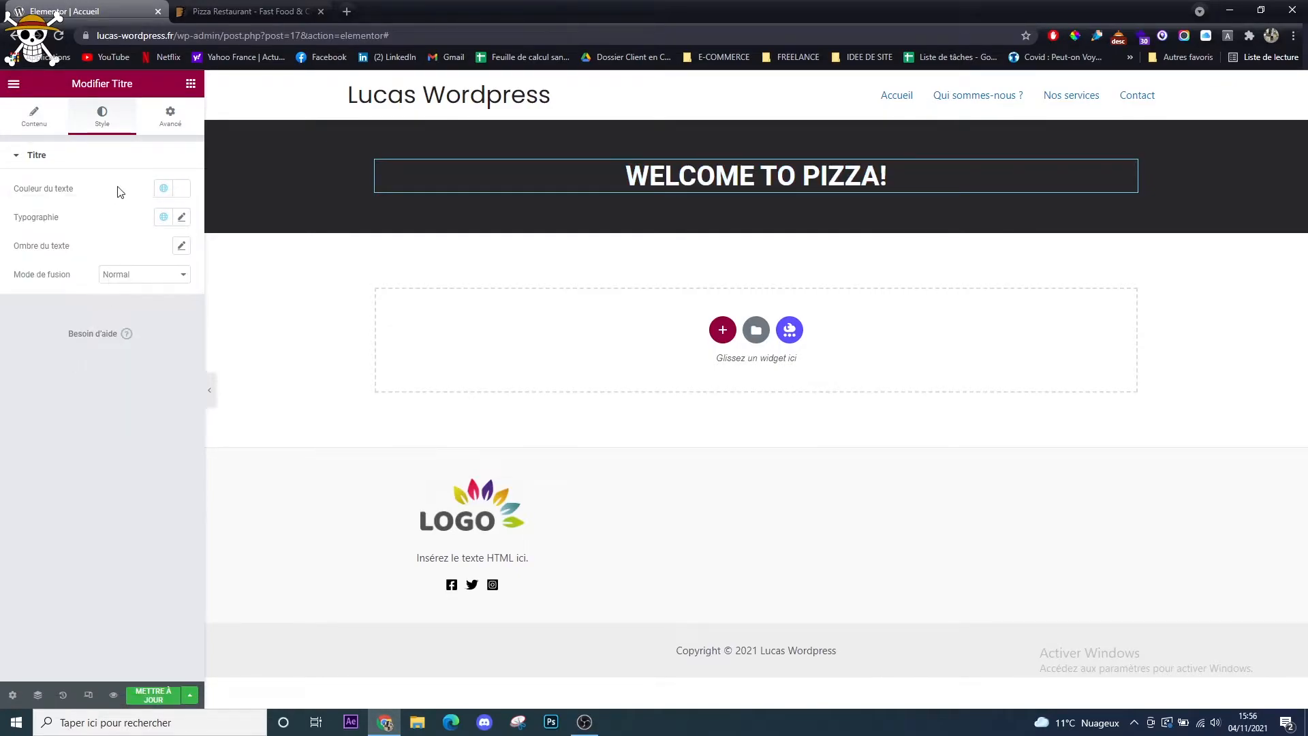
# Set the heading's font family to Helvetica in its typography settings
pyautogui.click(182, 217)
pyautogui.click(133, 280)
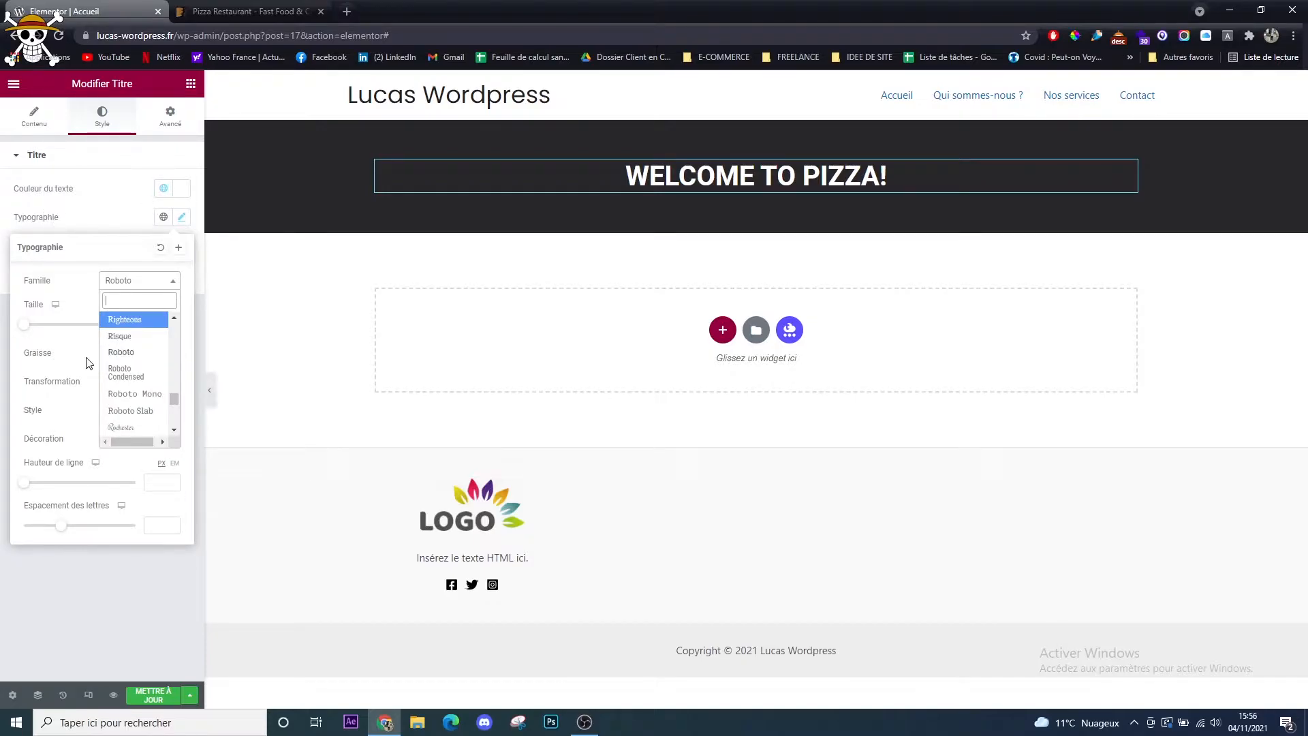
pyautogui.write('hem')
pyautogui.press('BackSpace')
pyautogui.write('l')
pyautogui.press('Return')
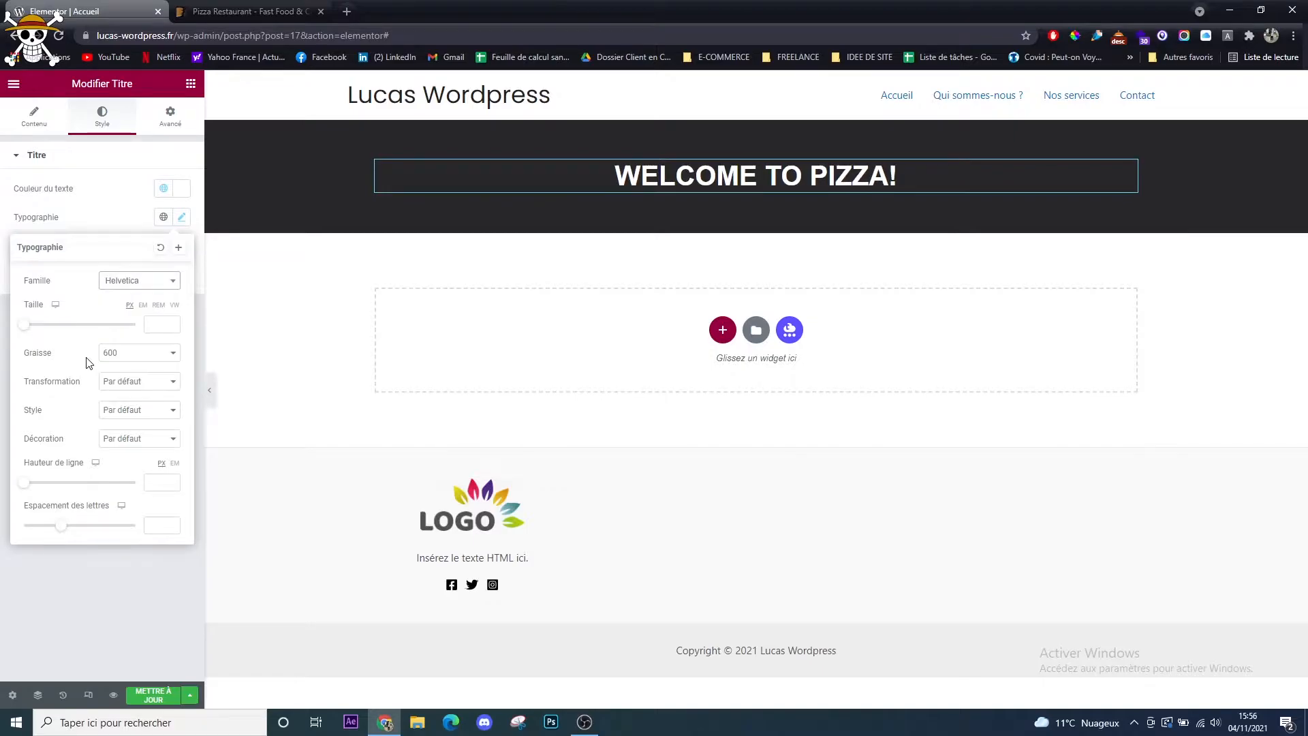
# Inspect the "WELCOME TO PIZZA!" heading in the pizza demo and review the CSS font rules
pyautogui.click(248, 11)
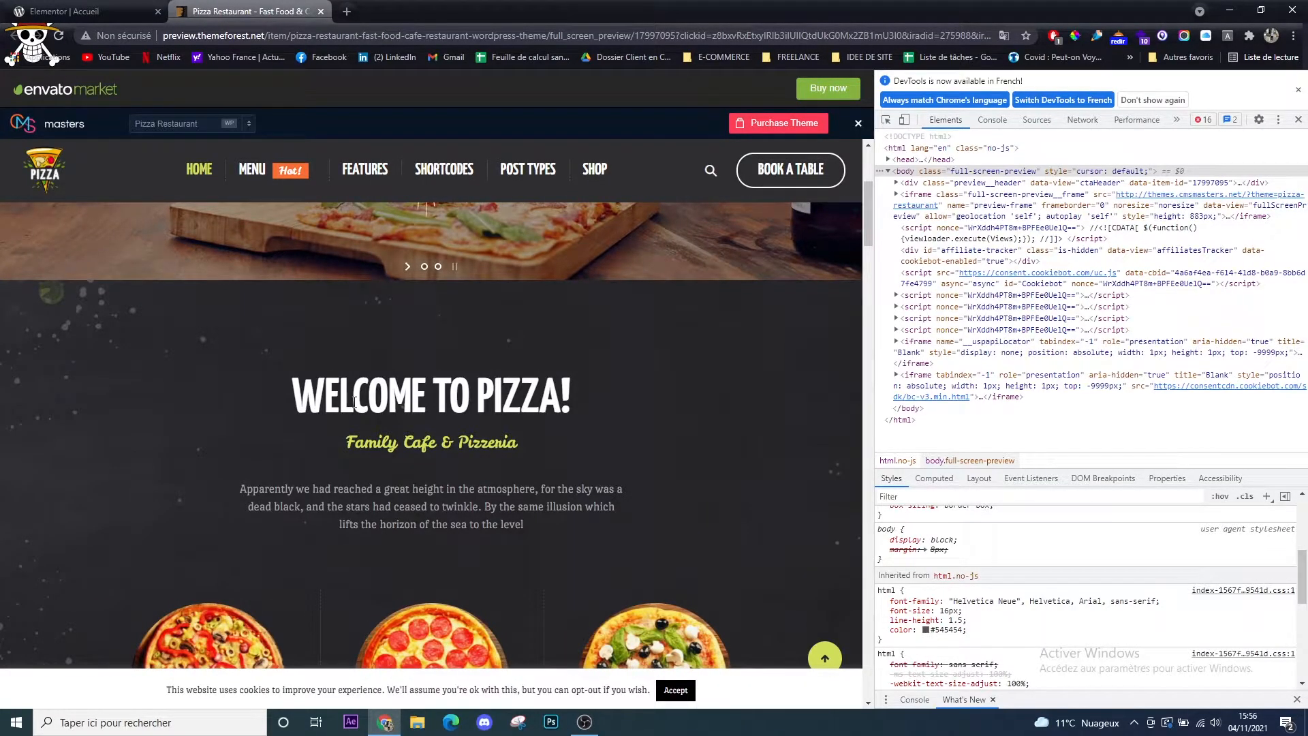
pyautogui.rightClick(354, 402)
pyautogui.click(388, 651)
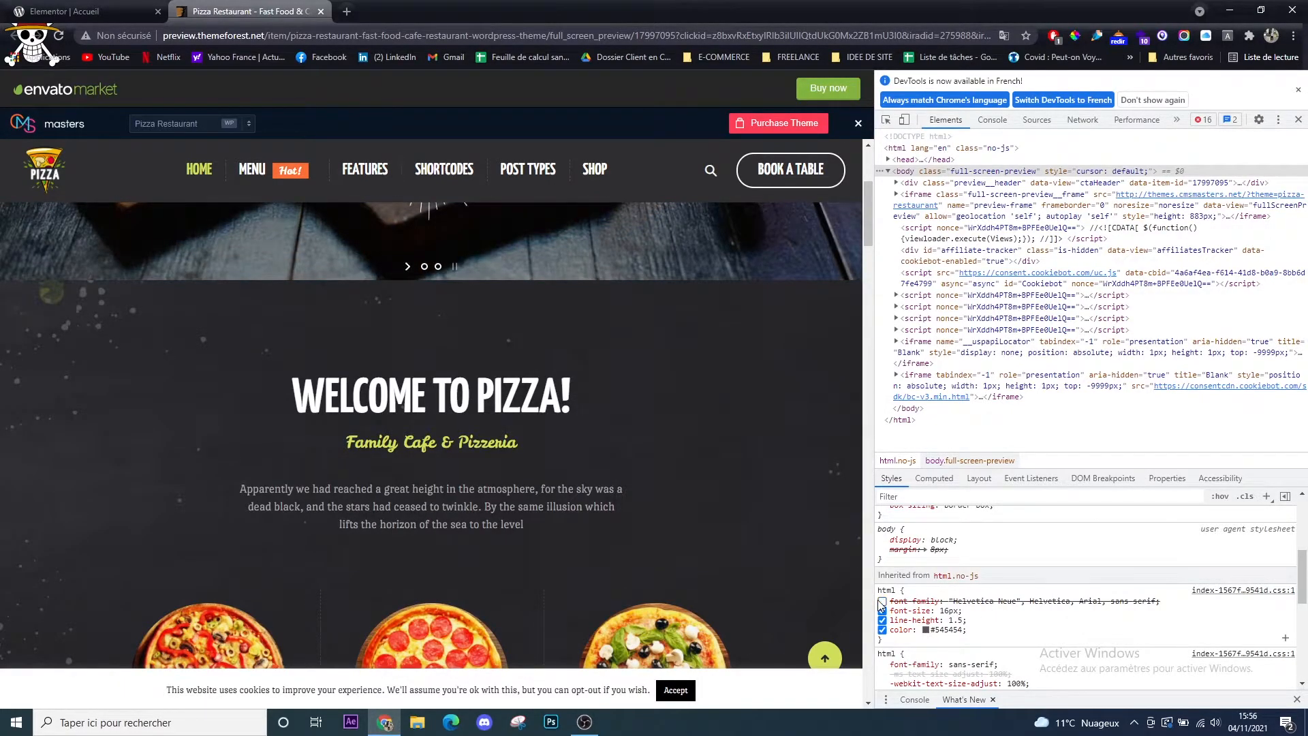
pyautogui.scroll(2, 883, 606)
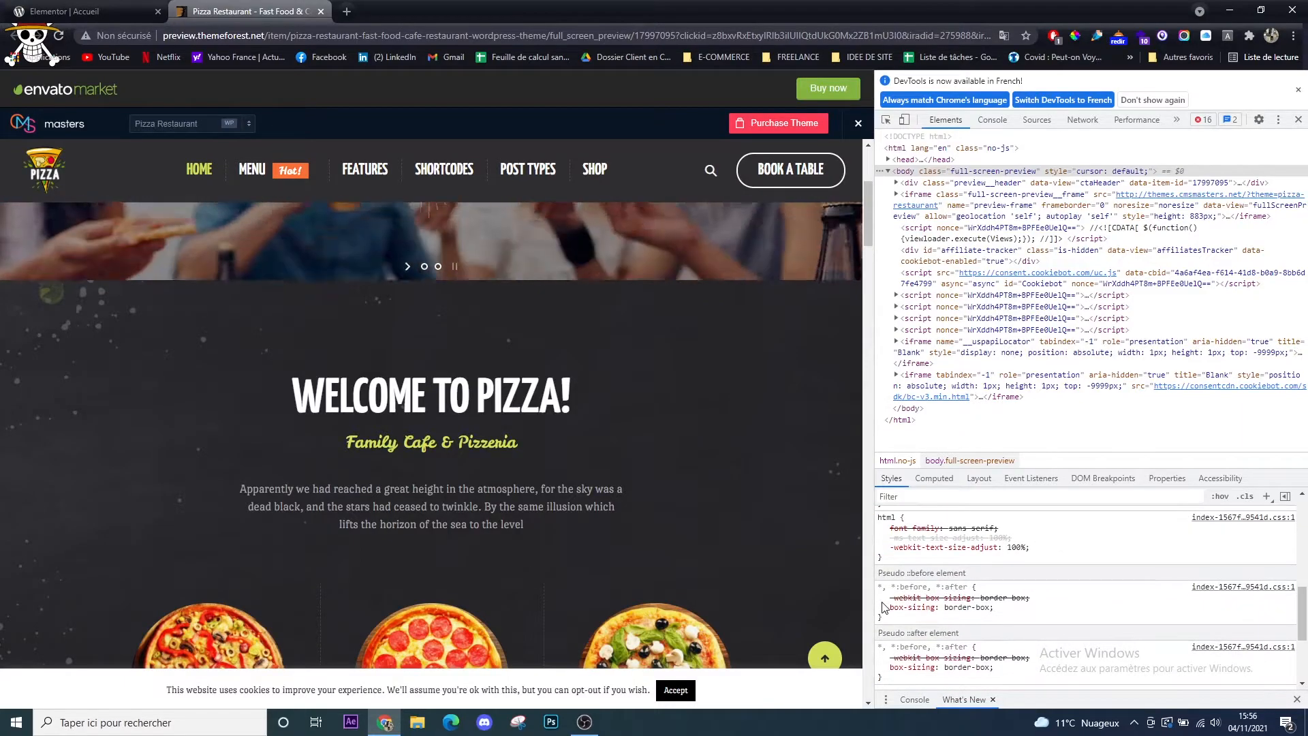
pyautogui.scroll(3, 885, 609)
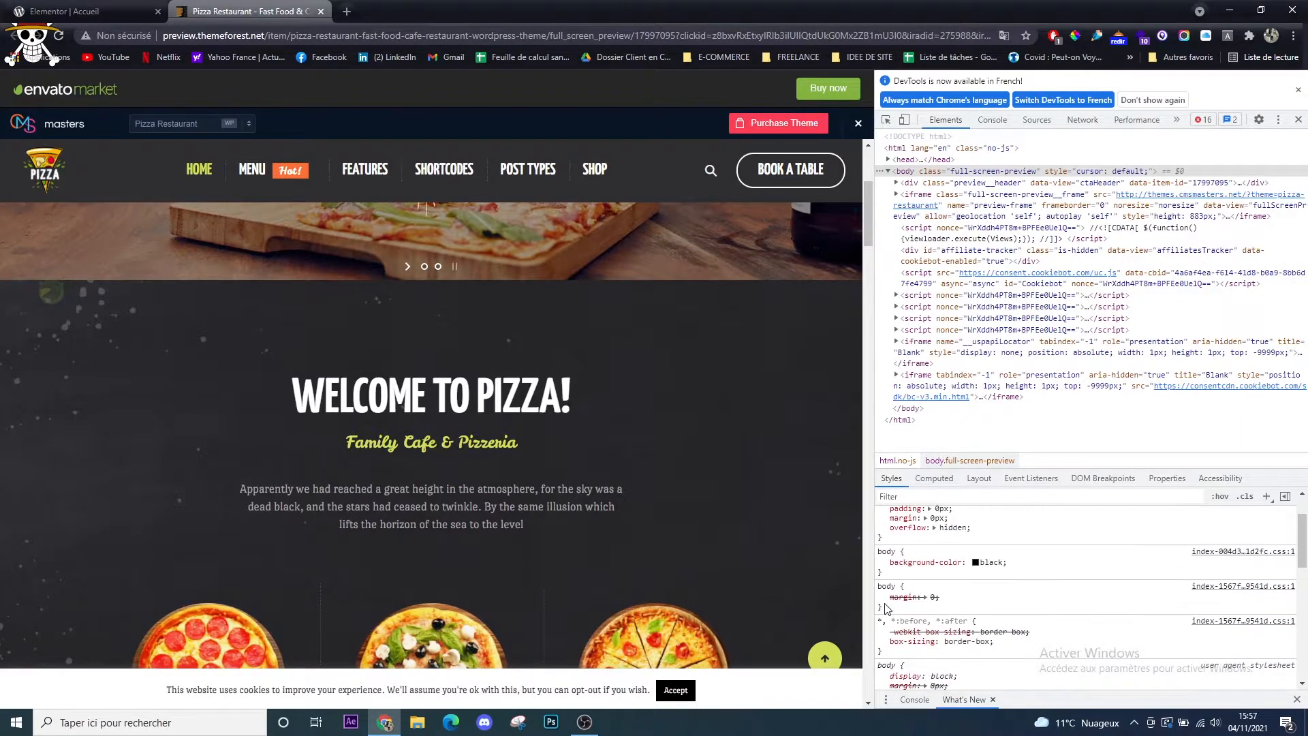
# Change the Elementor heading's font family to Poppins in its typography settings
pyautogui.click(82, 11)
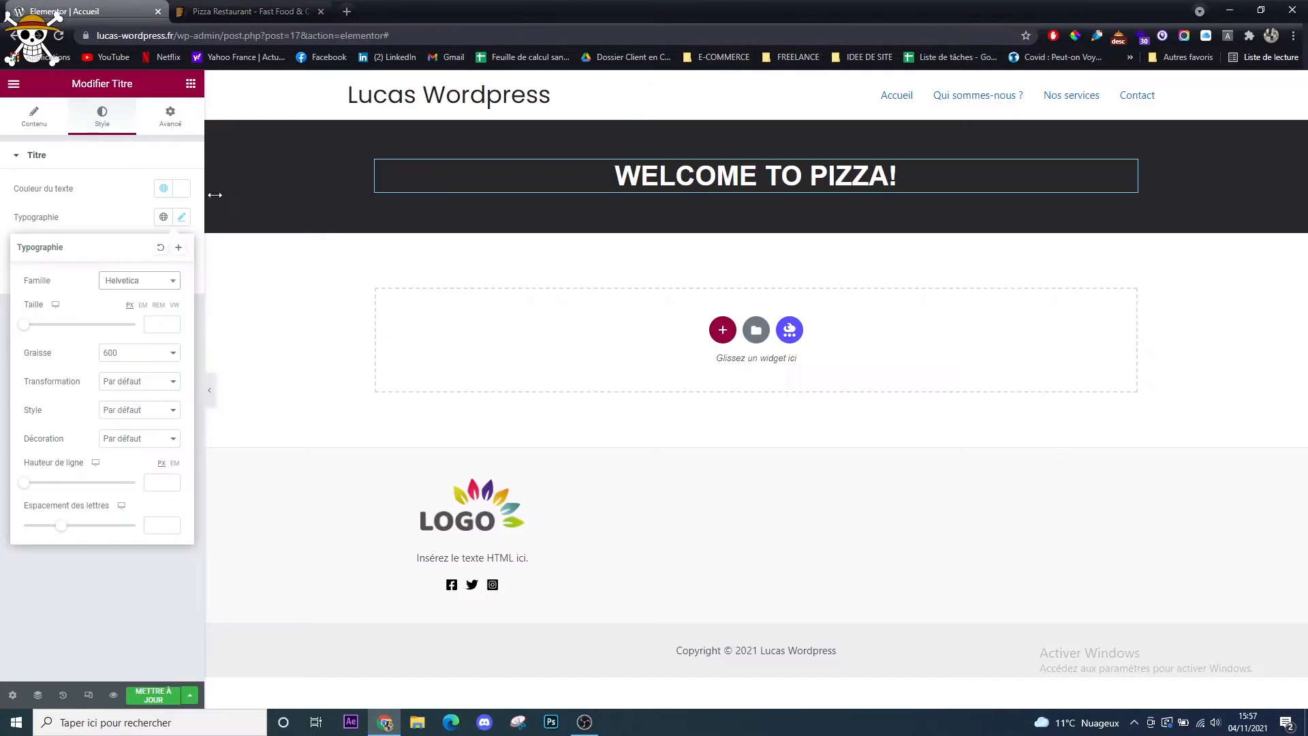
pyautogui.click(128, 289)
pyautogui.click(135, 295)
pyautogui.click(133, 286)
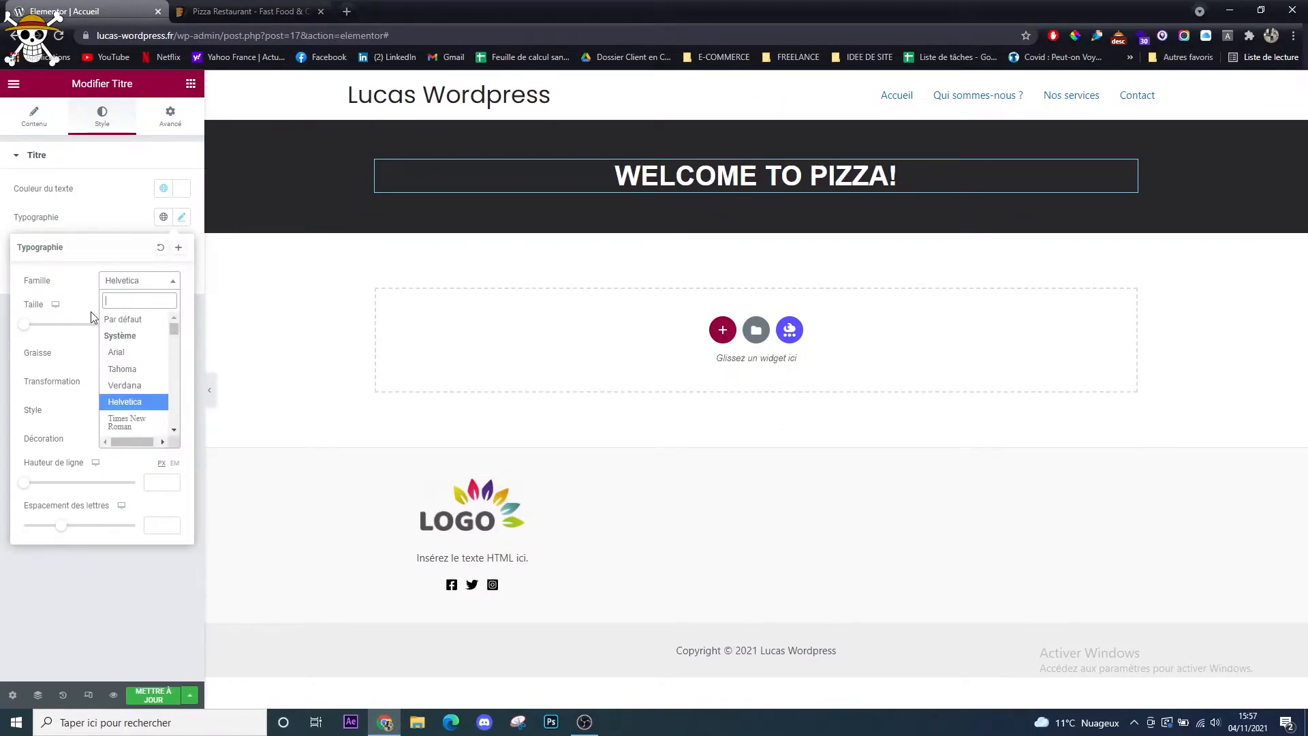
pyautogui.write('poppins')
pyautogui.press('Return')
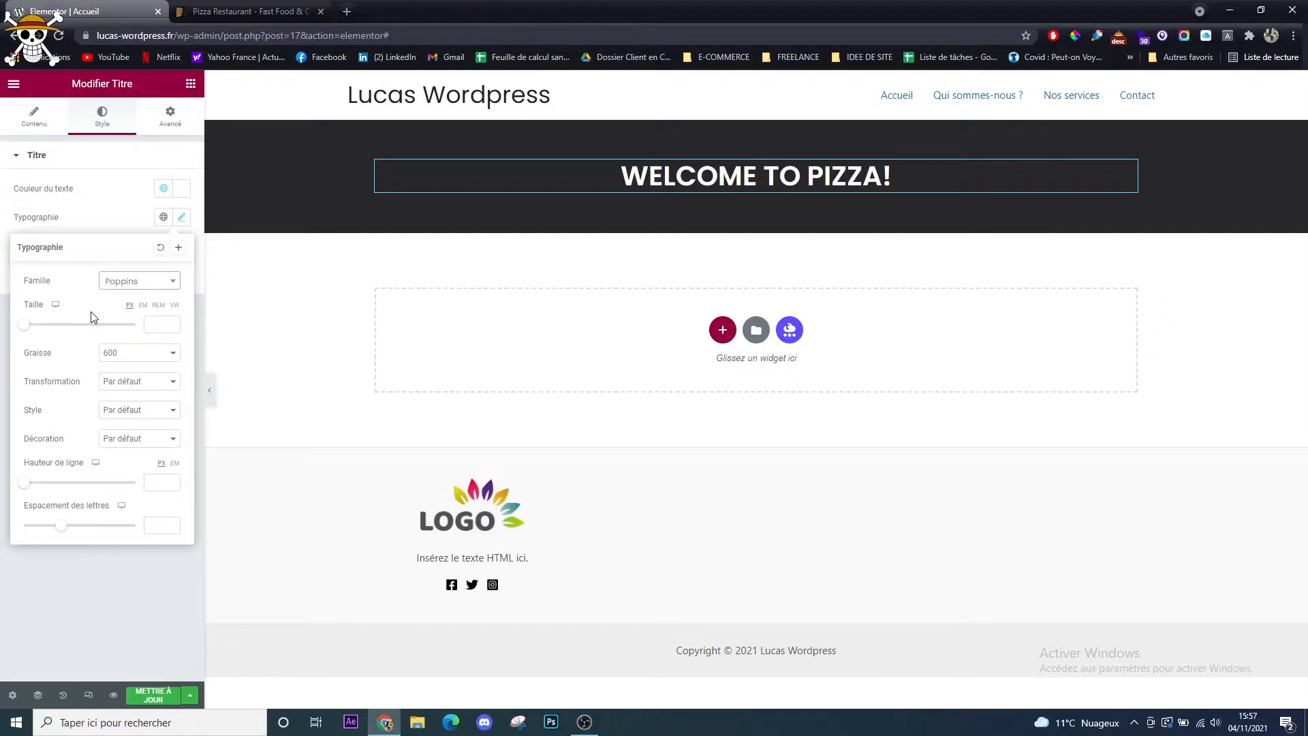
# Check the heading in the pizza demo and set the Elementor heading's font size to 58 px
pyautogui.click(209, 7)
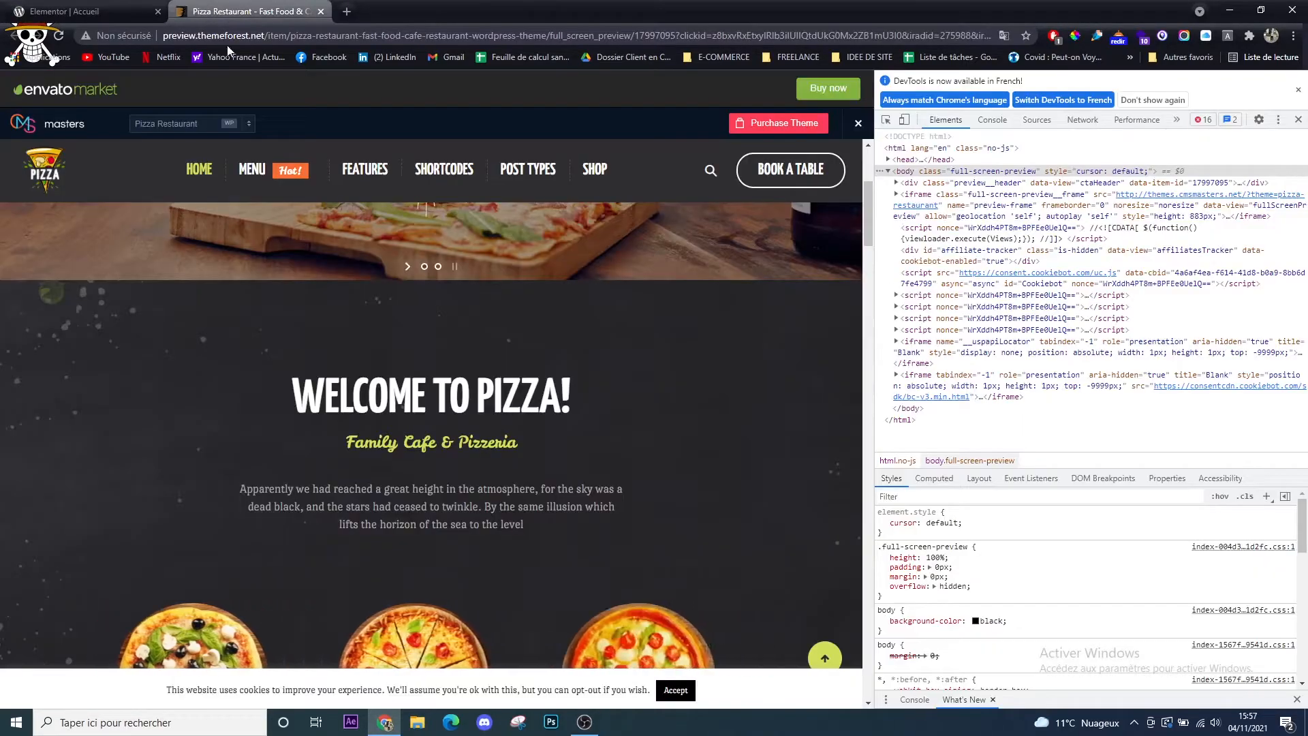
pyautogui.click(88, 11)
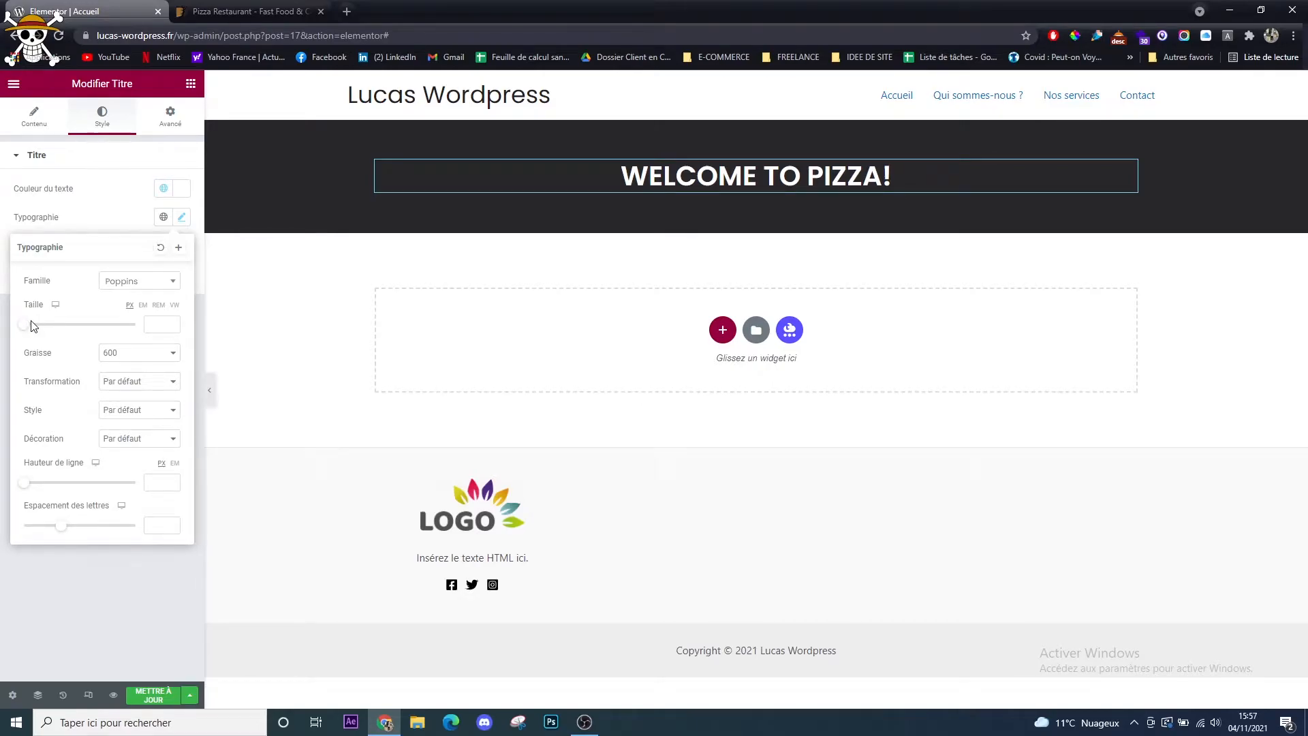
pyautogui.moveTo(30, 329); pyautogui.dragTo(62, 325)
# Inspect the "Family Cafe & Pizzeria" subtitle in the pizza demo and examine its styles
pyautogui.click(231, 7)
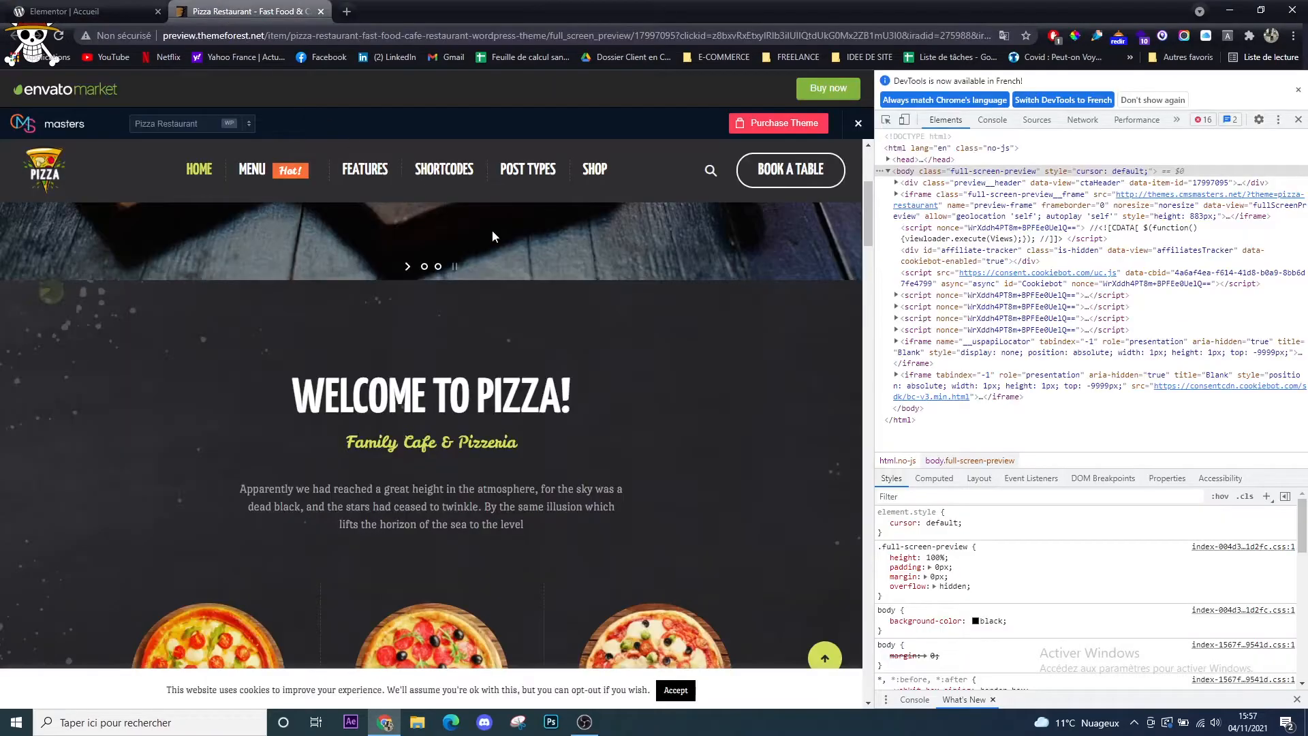
pyautogui.scroll(-1, 533, 455)
pyautogui.rightClick(409, 367)
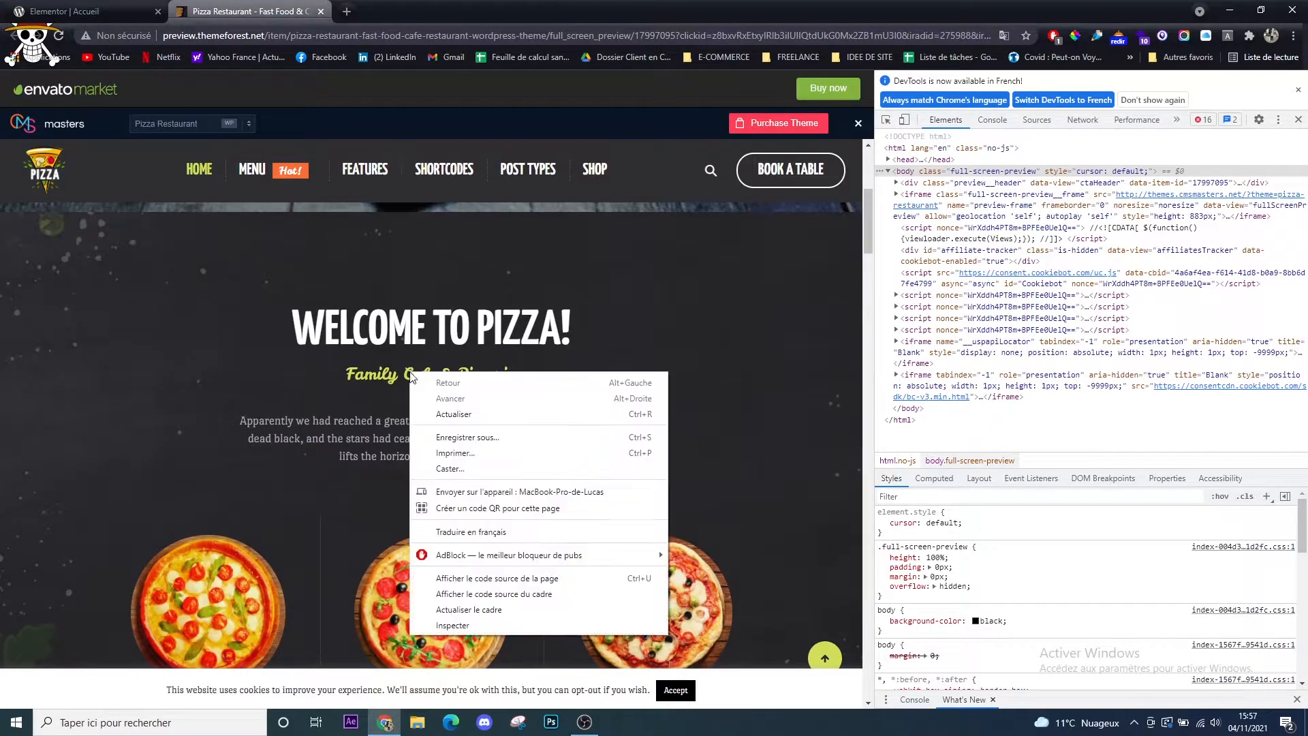
pyautogui.click(438, 634)
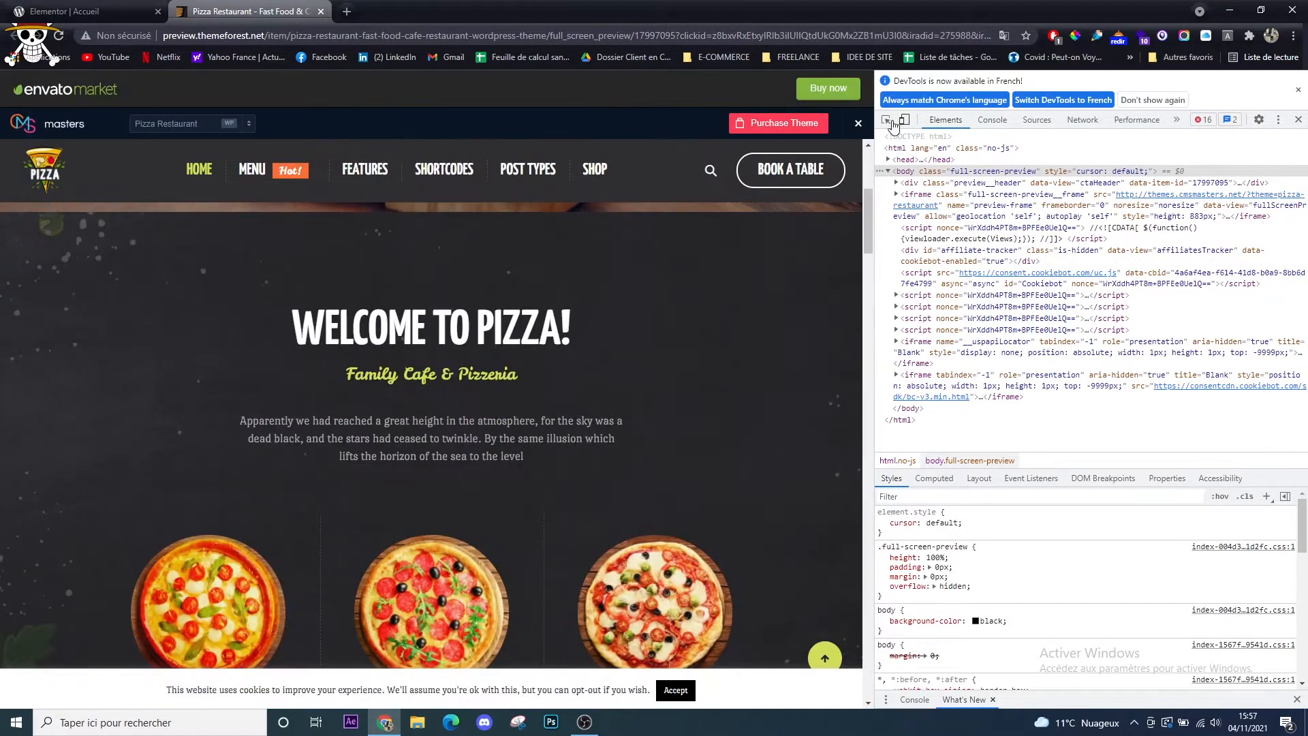
pyautogui.click(885, 121)
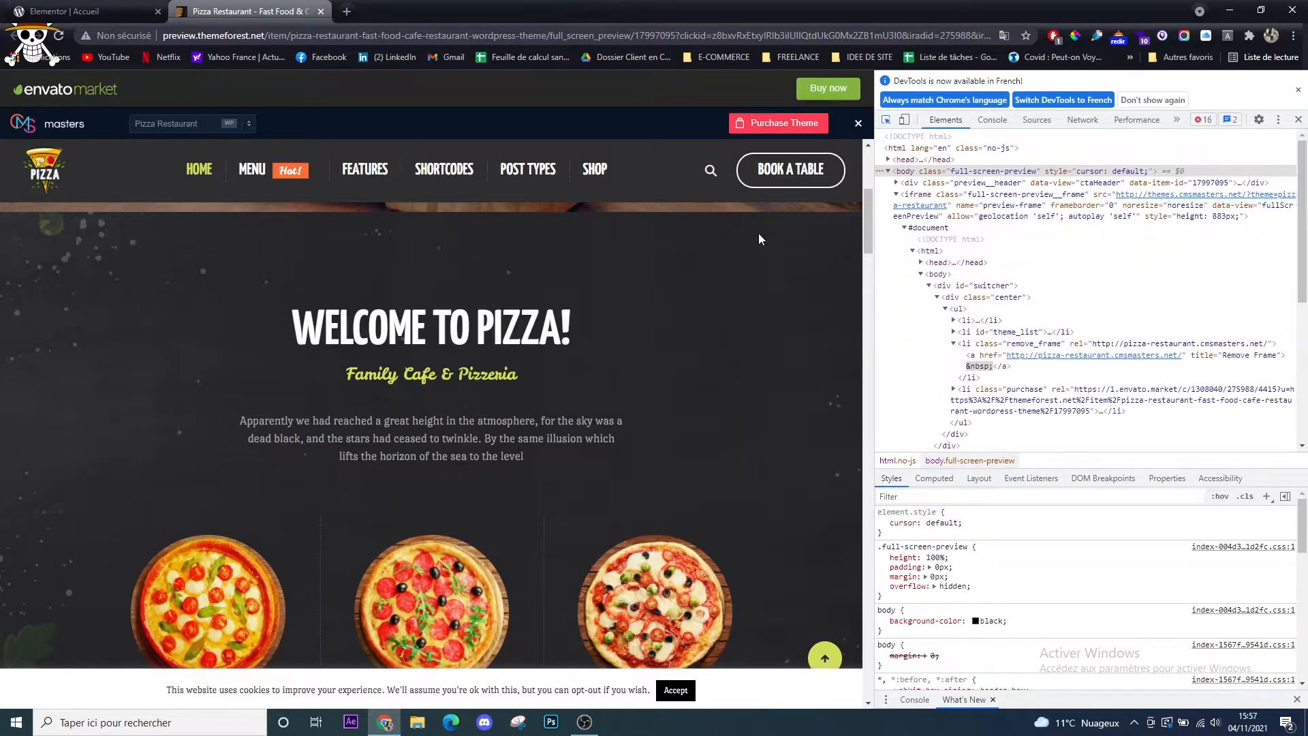
pyautogui.doubleClick(492, 375)
pyautogui.rightClick(491, 375)
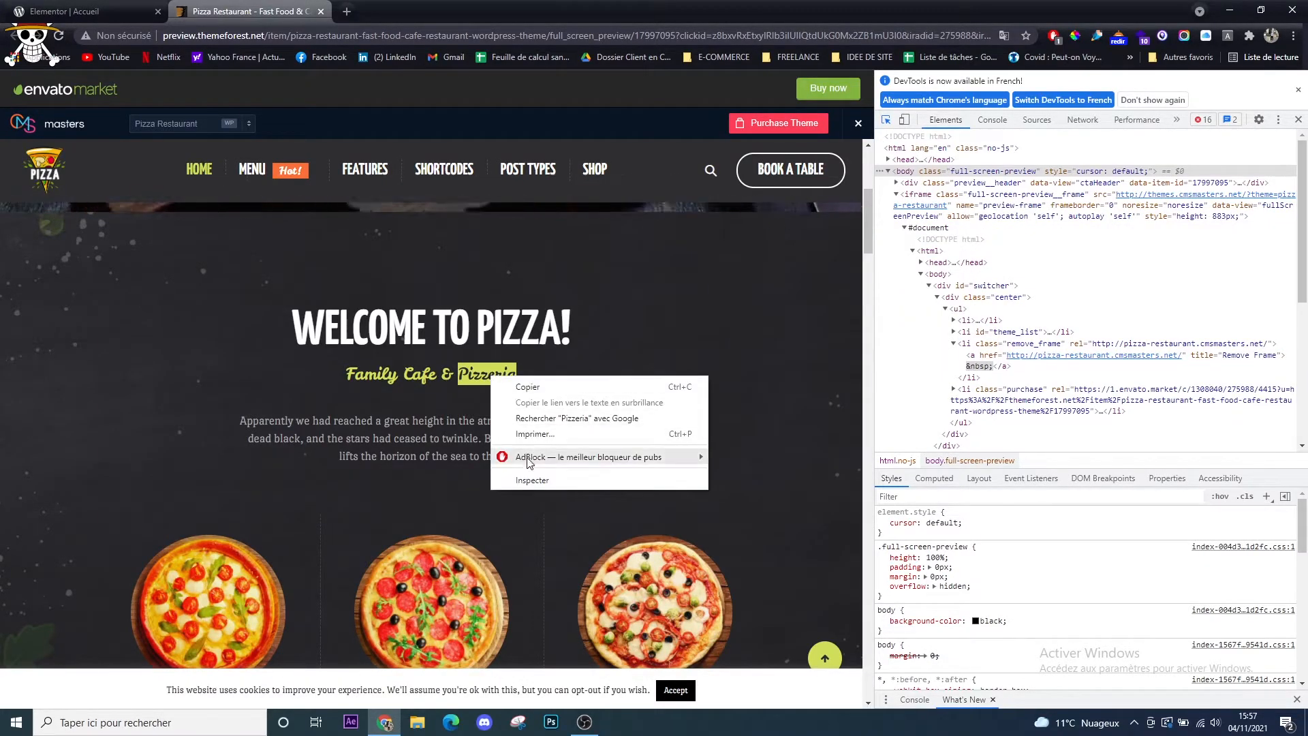
pyautogui.click(533, 482)
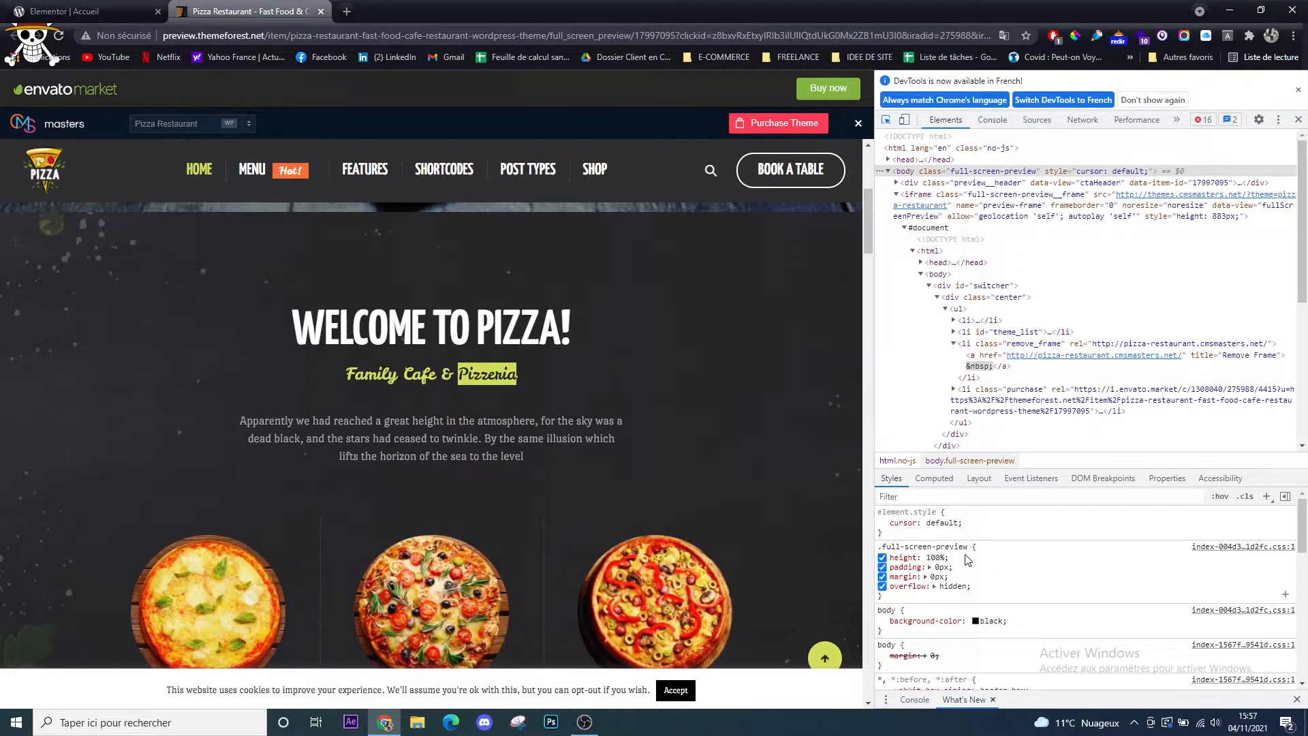
pyautogui.scroll(-2, 968, 560)
pyautogui.scroll(3, 1002, 613)
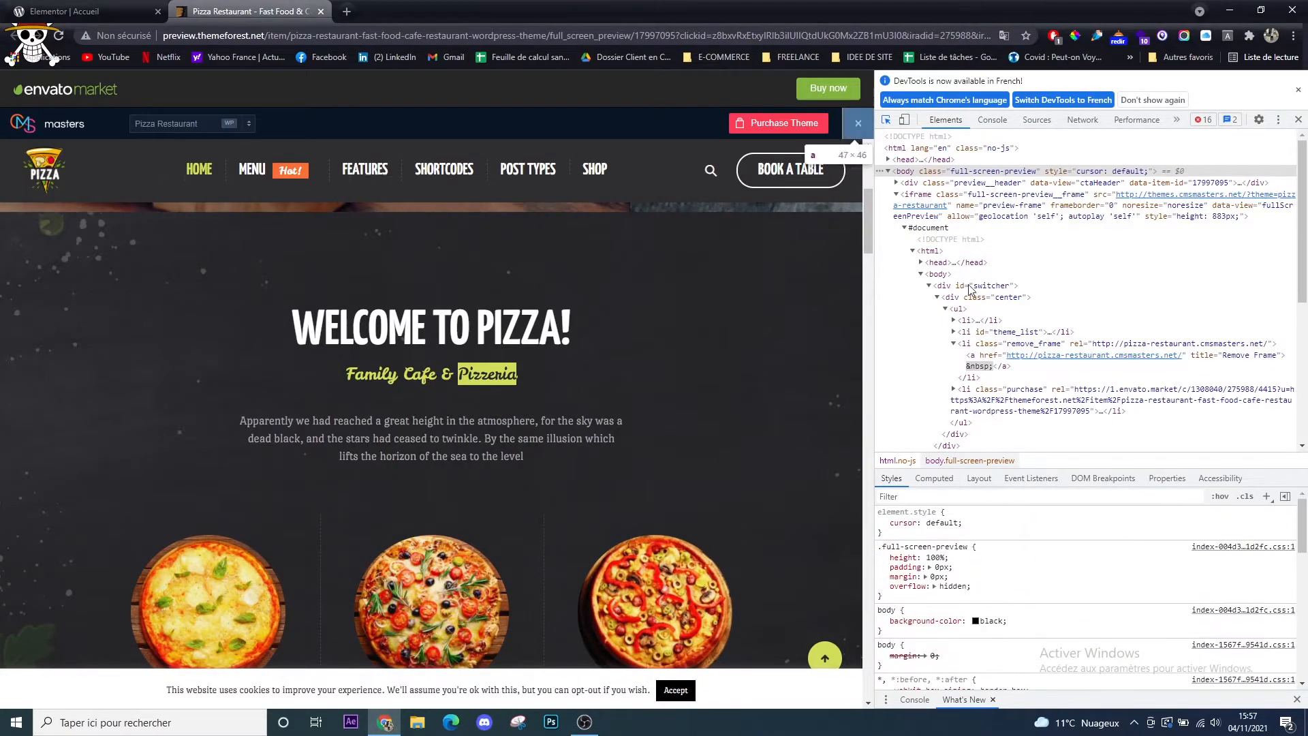
# Walk through the demo page's element tree, expanding the nested iframe, to look for the subtitle's markup
pyautogui.press('Down')
pyautogui.press('Down')
pyautogui.press('Down')
pyautogui.press('Down')
pyautogui.press('Down')
pyautogui.press('Down')
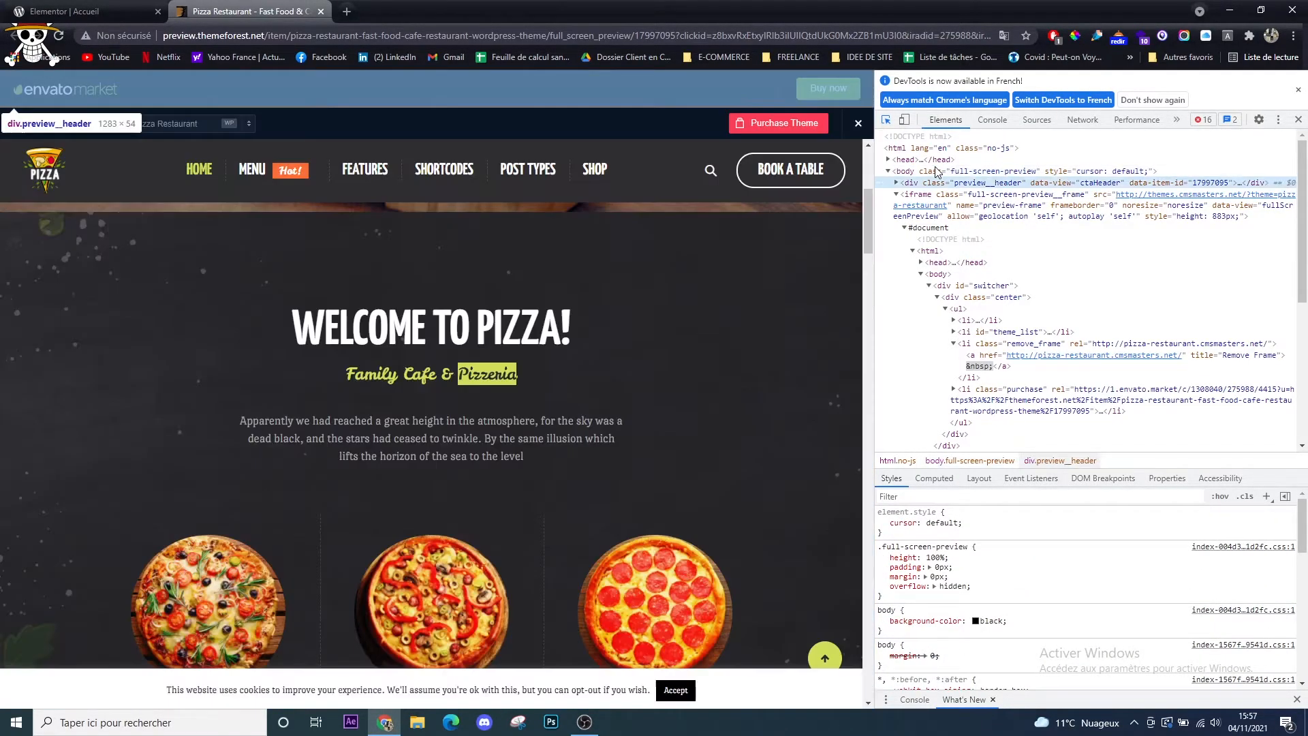
pyautogui.press('Down')
pyautogui.press('Down')
pyautogui.press('Down')
pyautogui.press('Down')
pyautogui.press('Down')
pyautogui.press('Down')
pyautogui.press('Down')
pyautogui.press('Down')
pyautogui.press('Down')
pyautogui.press('Down')
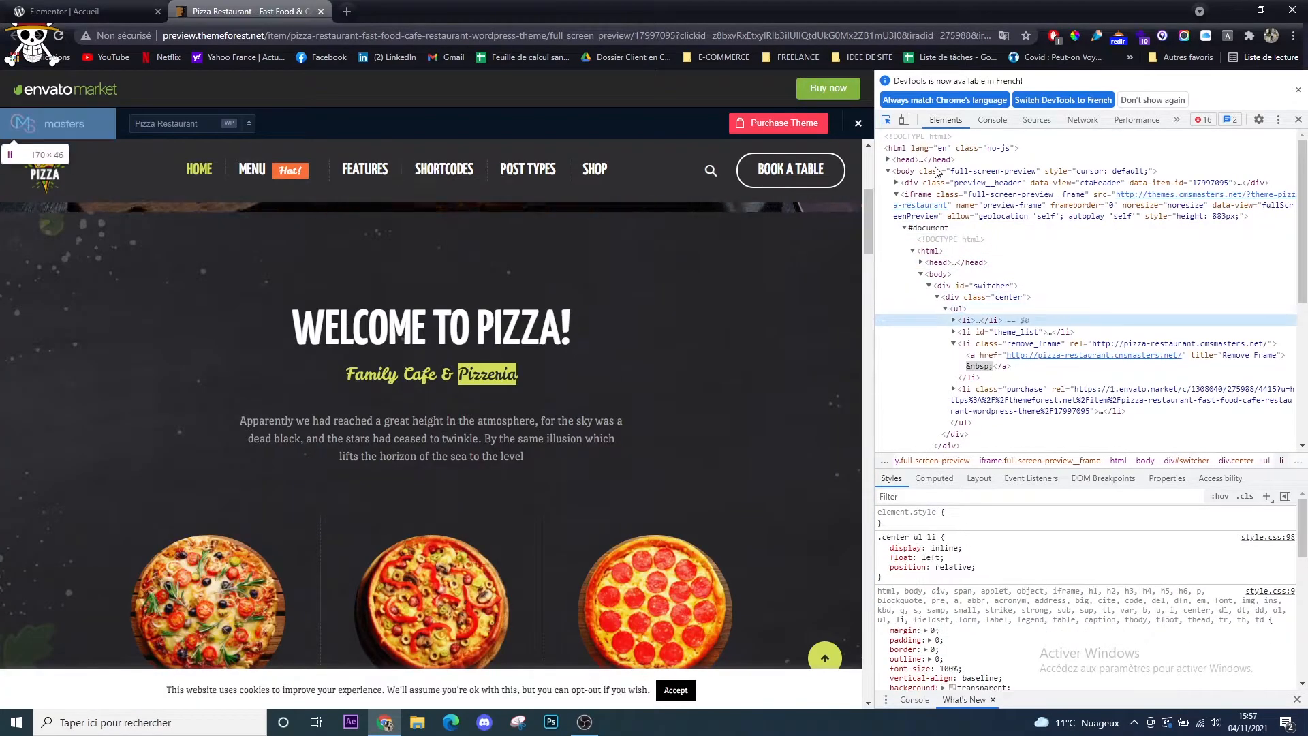
pyautogui.press('Down')
pyautogui.press('Down')
pyautogui.press('Down')
pyautogui.press('Down')
pyautogui.press('Down')
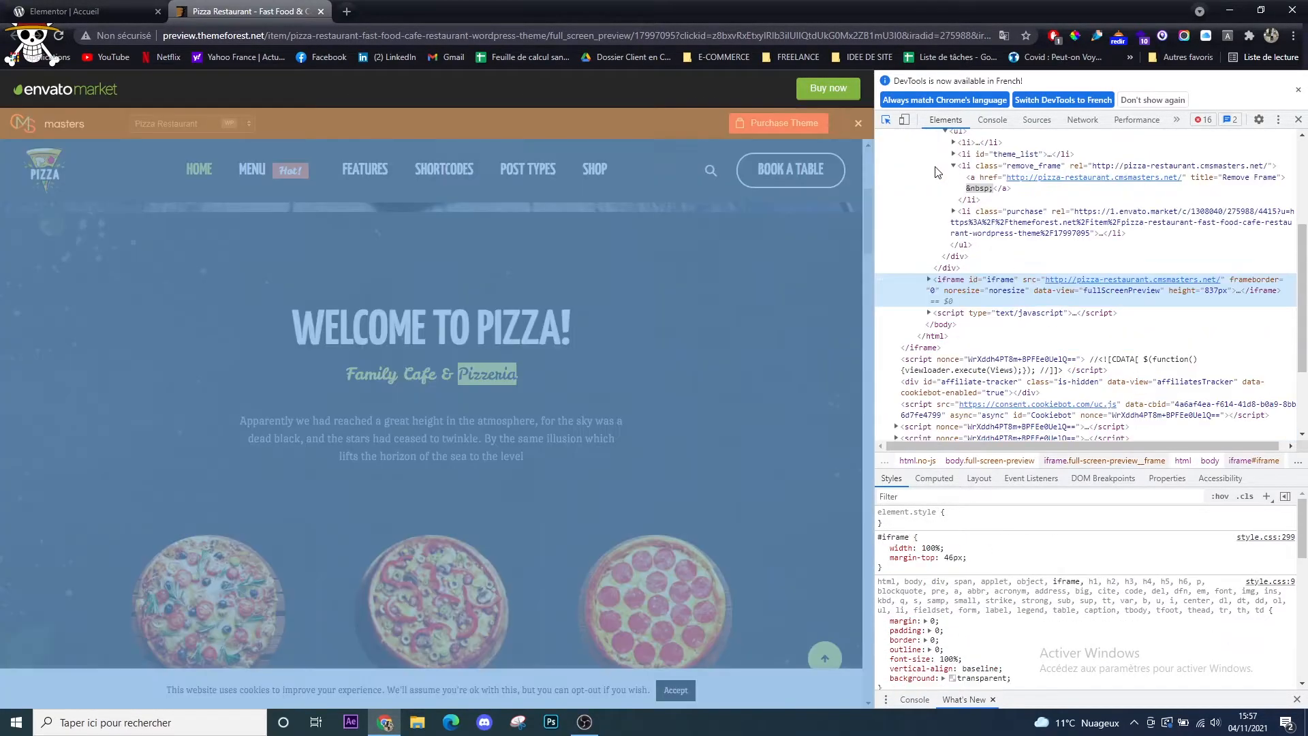
pyautogui.press('Up')
pyautogui.press('Right')
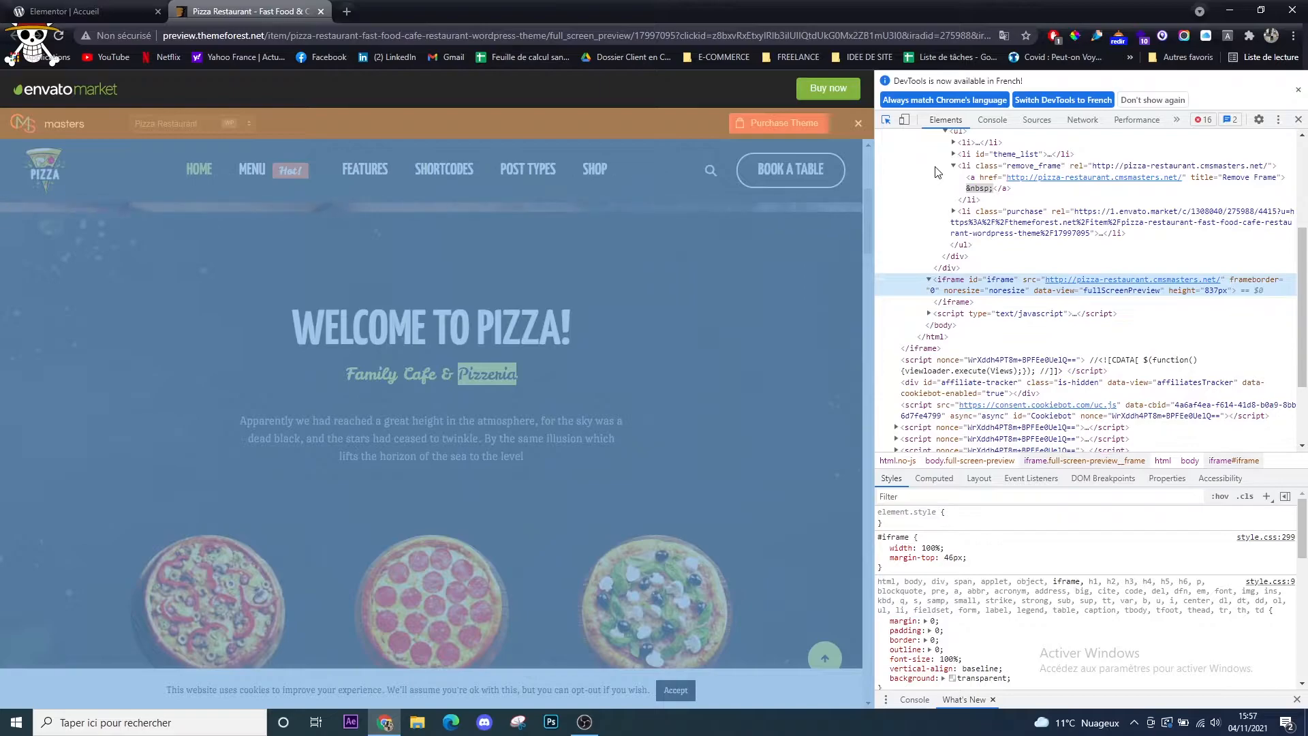
pyautogui.press('Down')
pyautogui.press('Down')
pyautogui.press('Down')
pyautogui.press('Down')
pyautogui.press('Down')
pyautogui.press('Down')
pyautogui.press('Down')
pyautogui.press('Down')
pyautogui.press('Down')
pyautogui.press('Down')
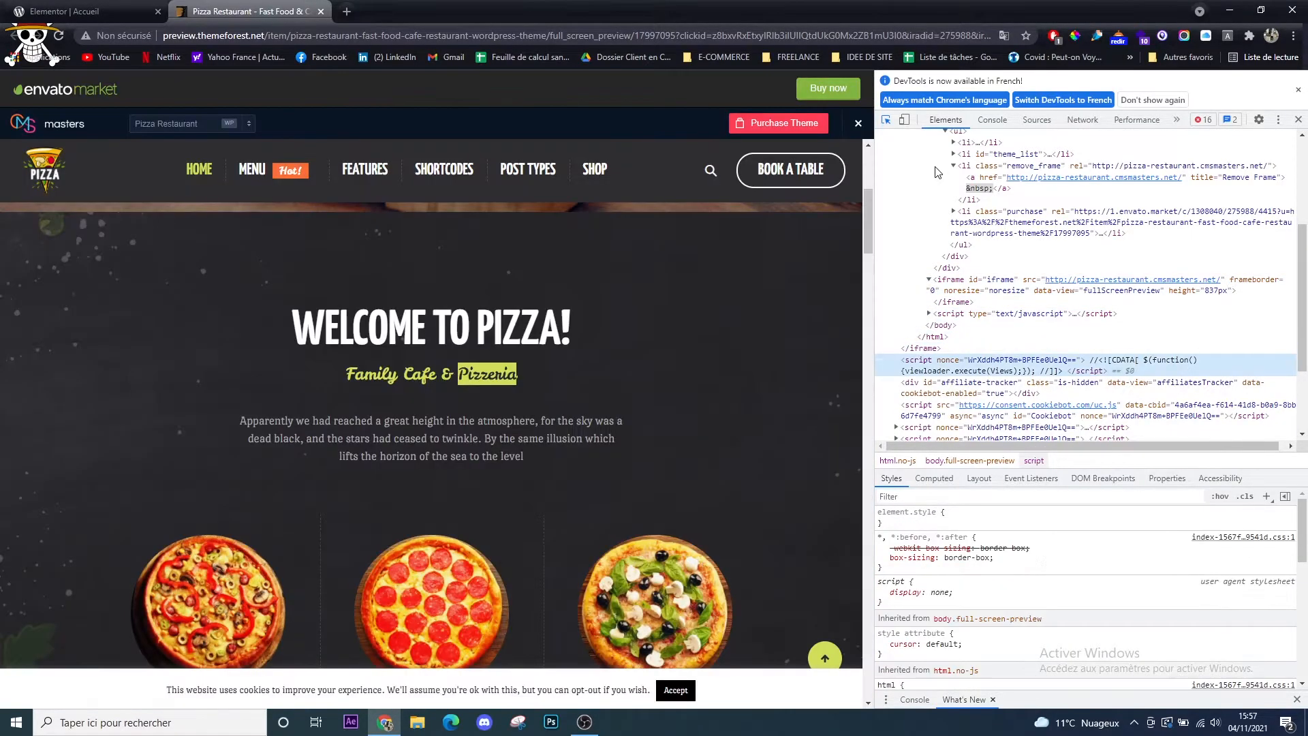
pyautogui.press('Down')
pyautogui.press('Up')
pyautogui.press('Down')
pyautogui.press('Down')
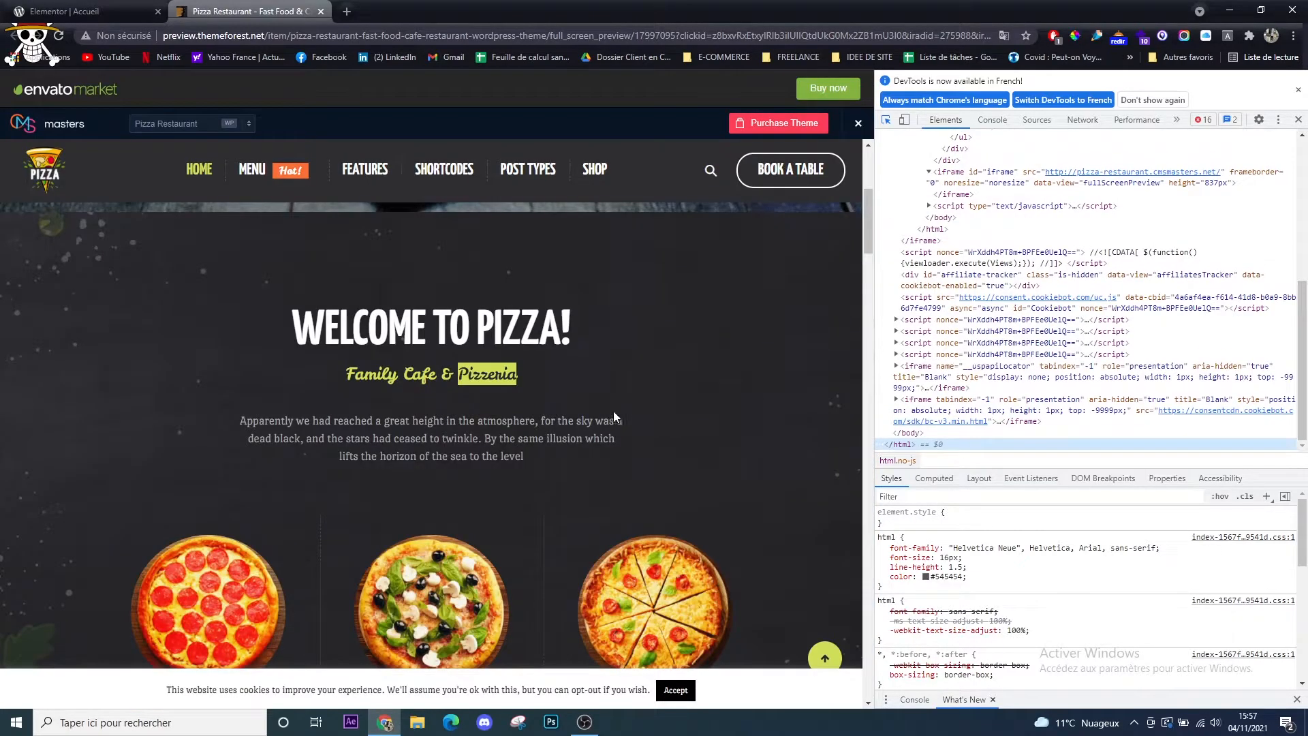
# Try to inspect an element near the demo's pizza carousel with the element picker, and return to the demo home page
pyautogui.rightClick(578, 437)
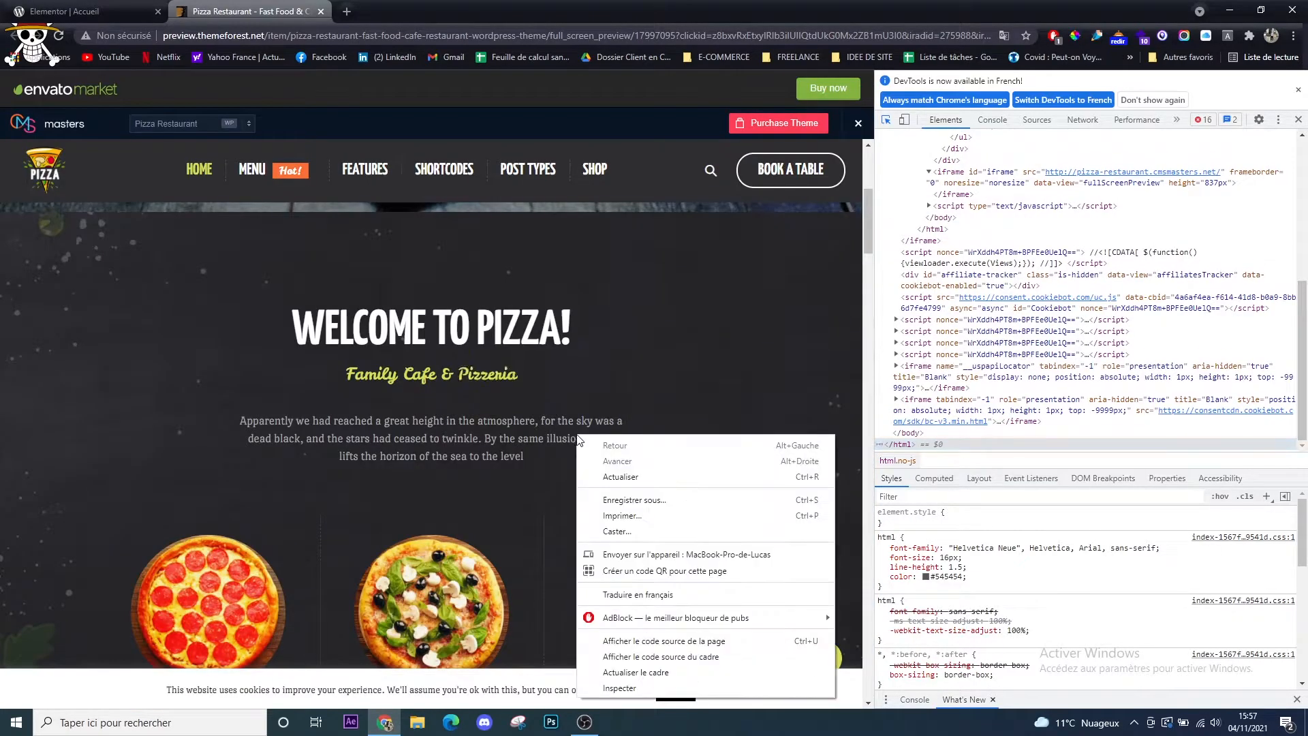
pyautogui.click(886, 120)
pyautogui.scroll(-3, 546, 435)
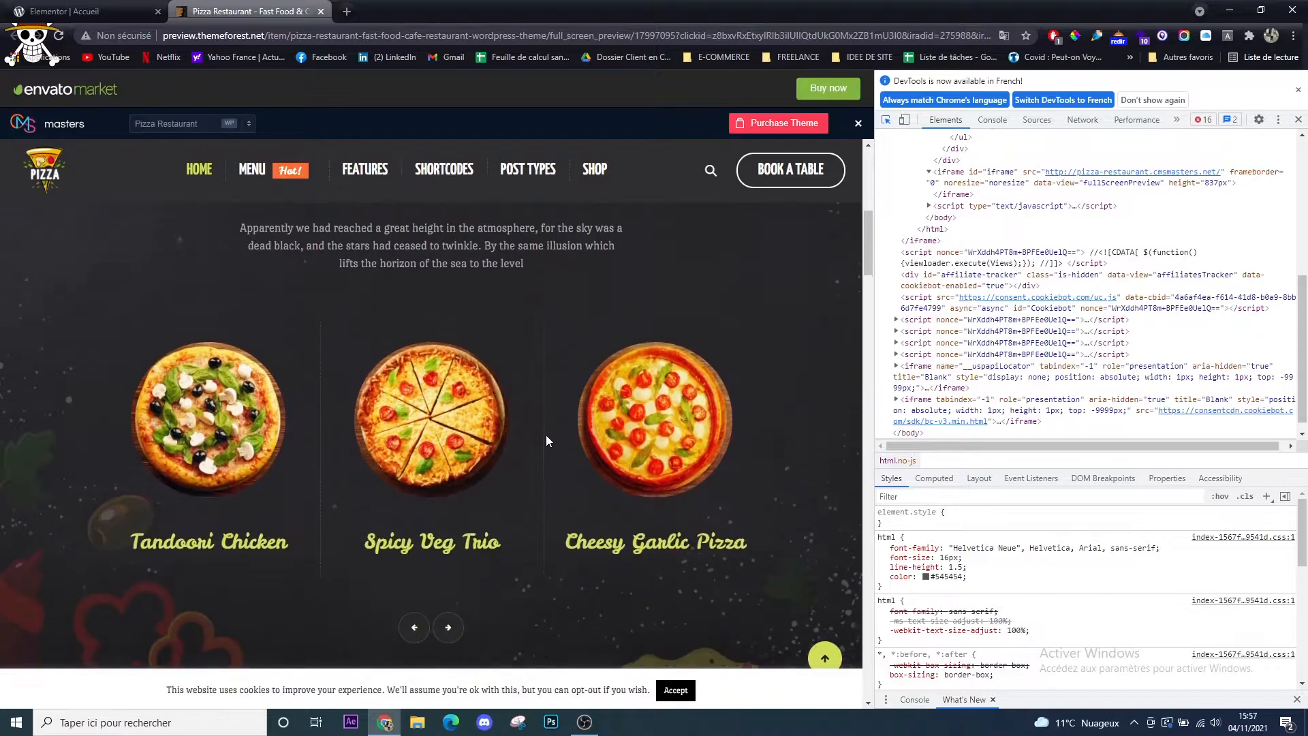
pyautogui.click(553, 348)
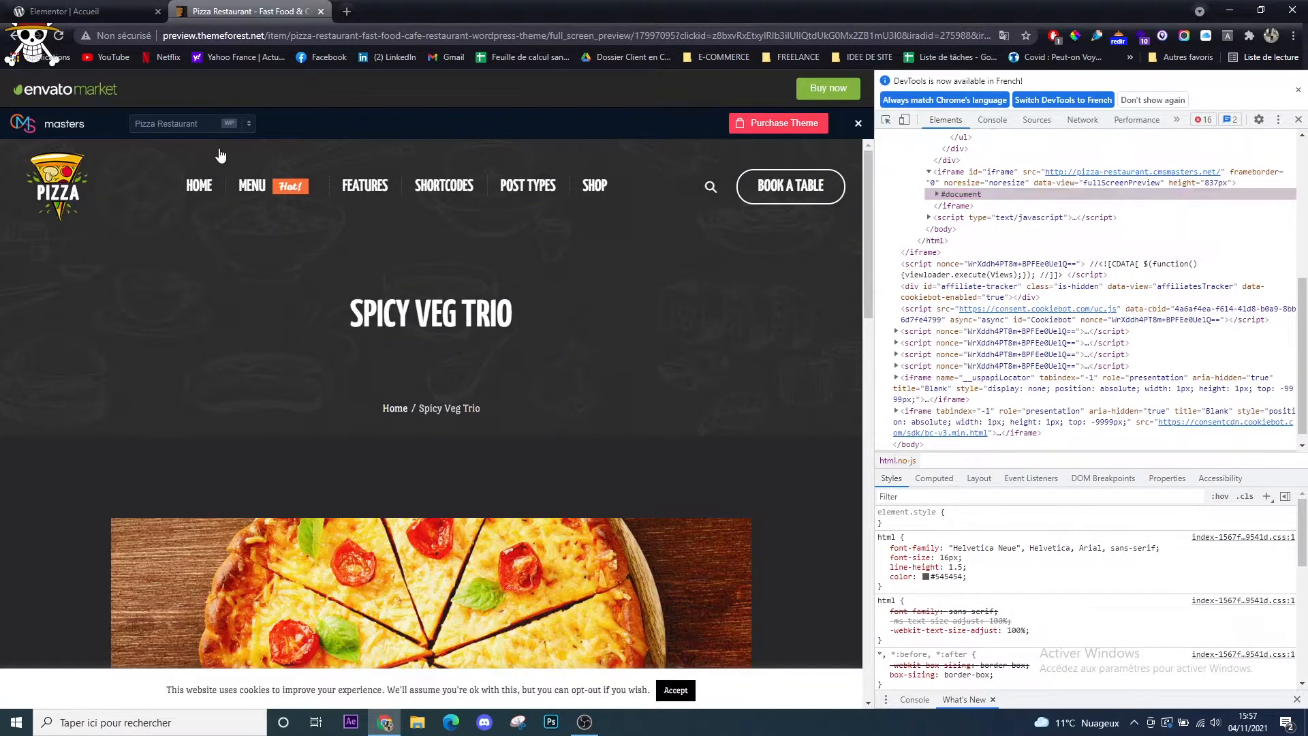
pyautogui.click(15, 36)
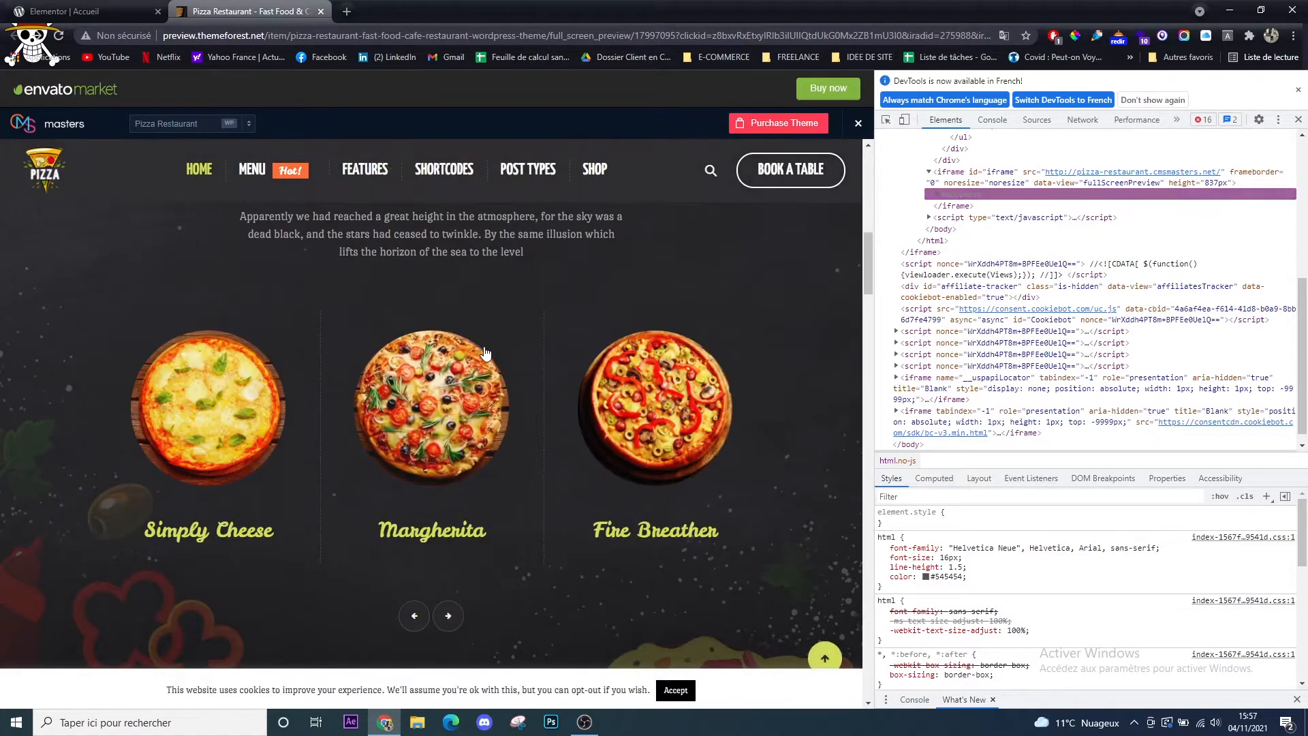
# Close the developer tools and copy the subtitle text "Family Cafe & Pizzeria" from the pizza demo
pyautogui.scroll(5, 544, 297)
pyautogui.scroll(-3, 573, 303)
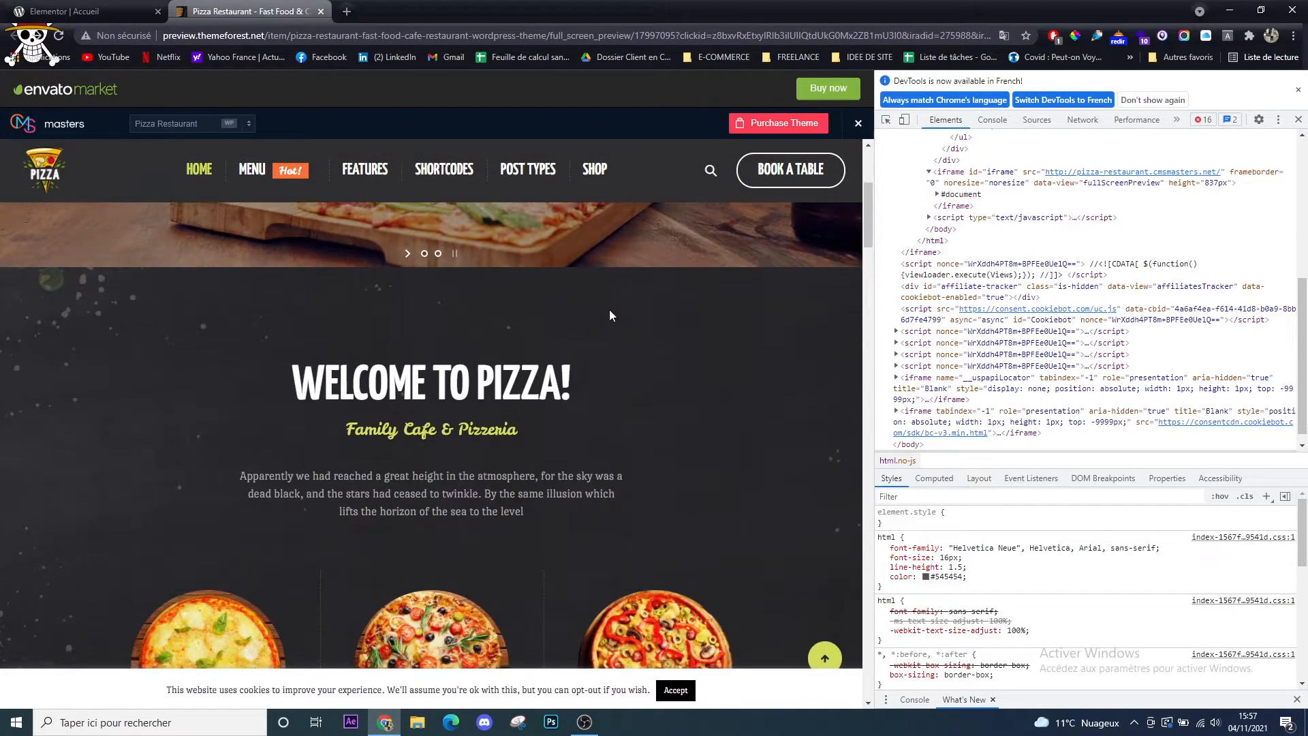
pyautogui.click(1297, 121)
pyautogui.scroll(-5, 555, 378)
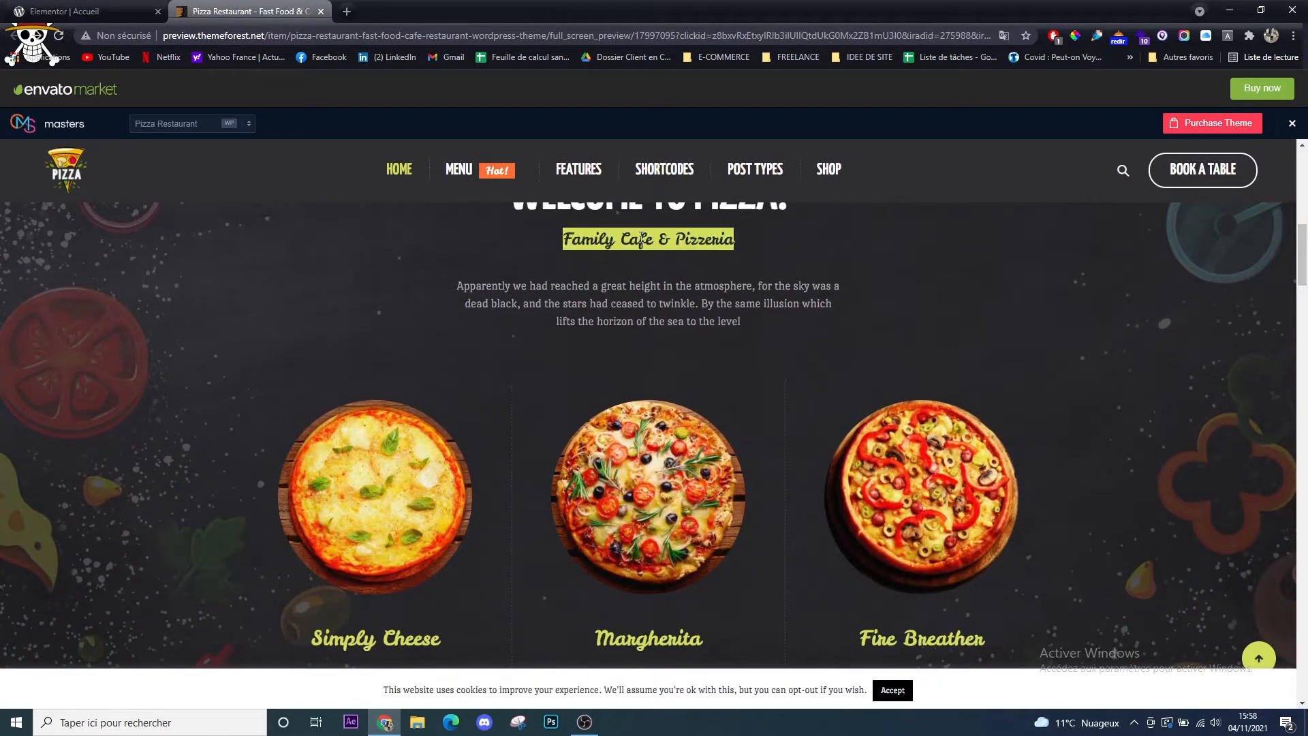
# Add a heading widget reading "Family Cafe & Pizzeria" below the Elementor page's welcome heading, centred and tagged span
pyautogui.click(49, 8)
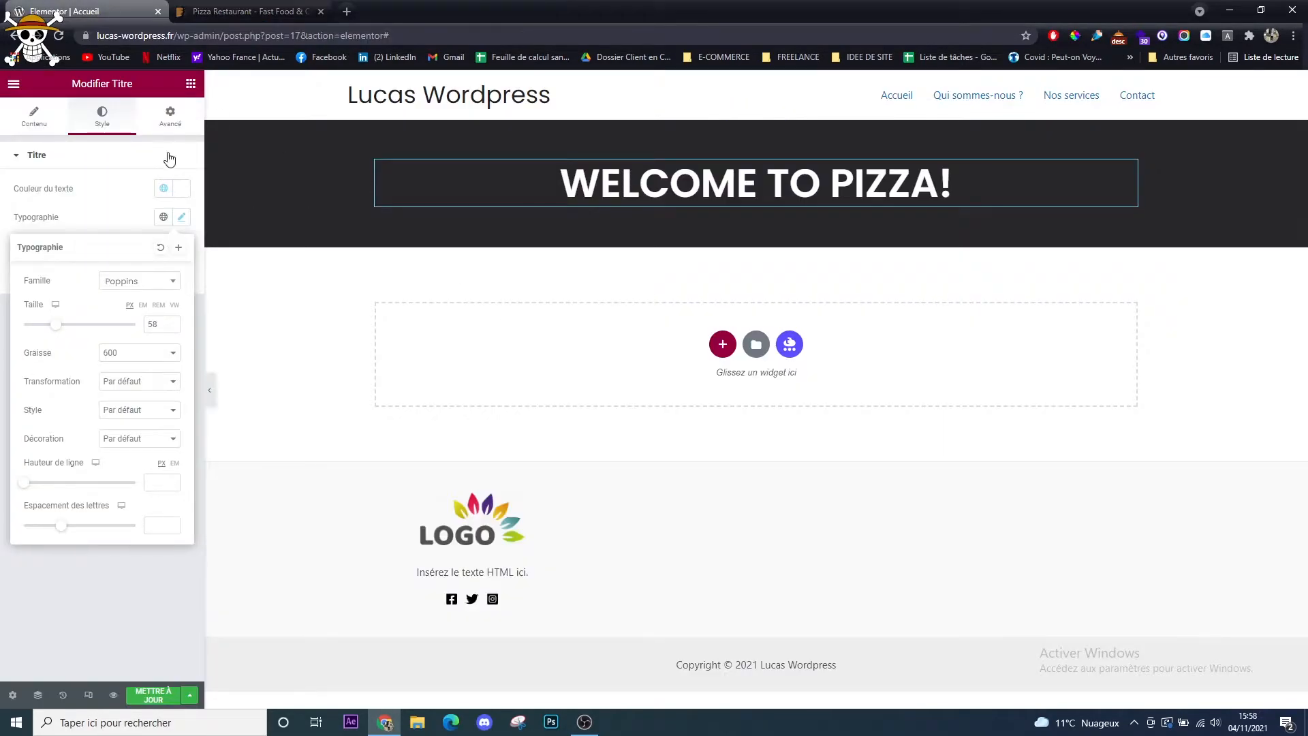
pyautogui.click(190, 83)
pyautogui.moveTo(152, 210); pyautogui.dragTo(640, 211)
pyautogui.click(135, 354)
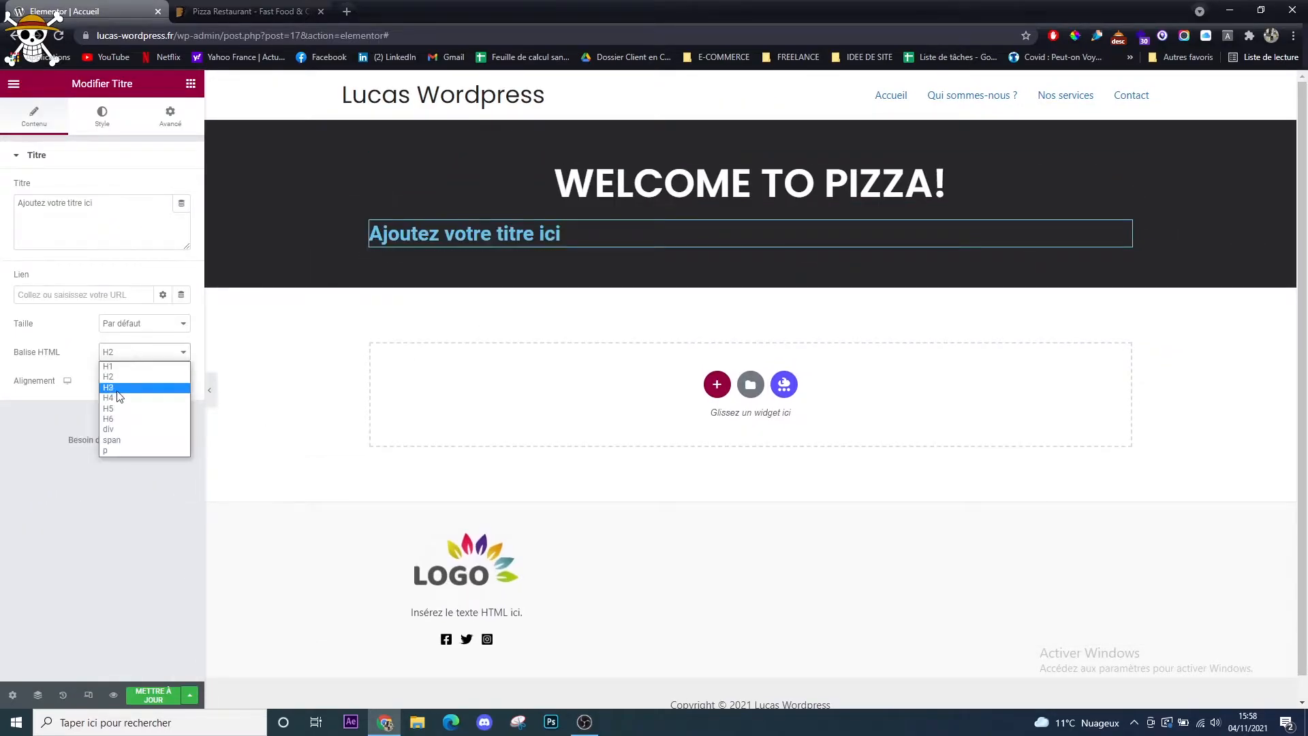
pyautogui.click(117, 442)
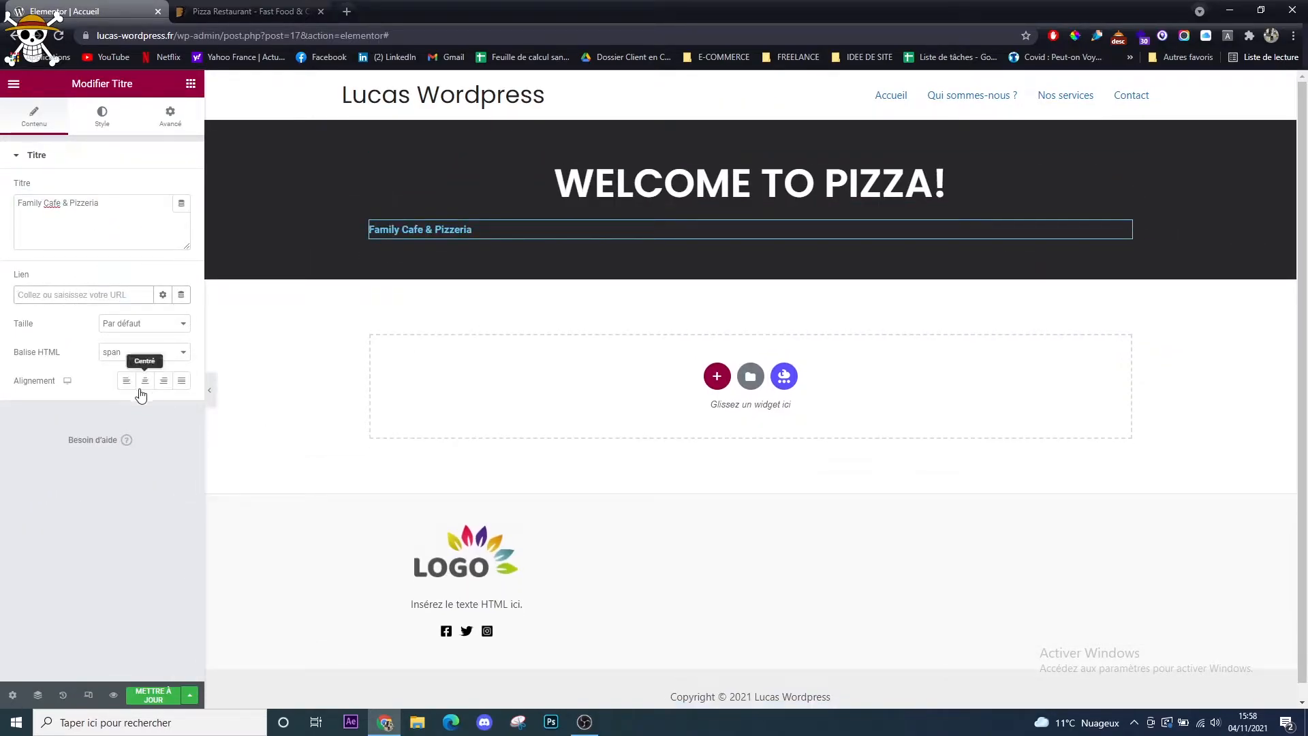
# Sample the green of the demo's "Family Cafe & Pizzeria" subtitle with the ColorPick eyedropper and copy its code AAD95A
pyautogui.click(249, 11)
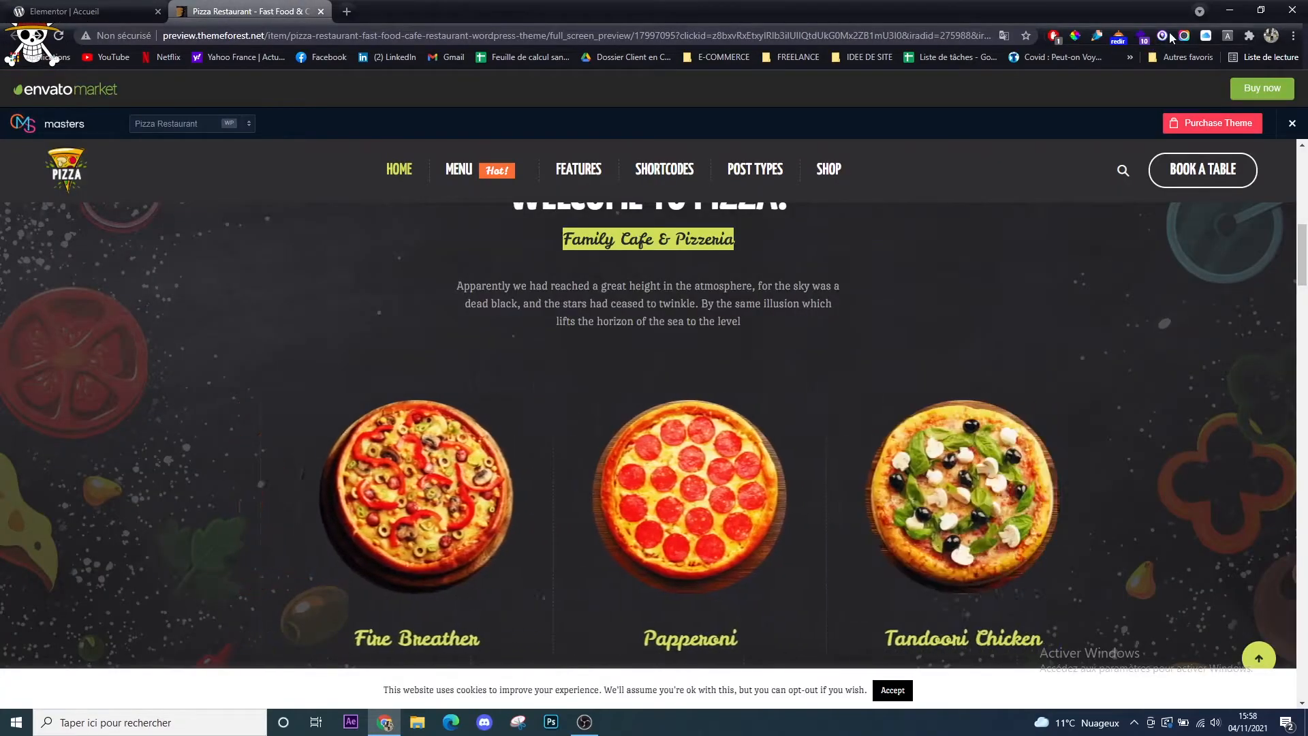
pyautogui.click(1074, 36)
pyautogui.click(676, 235)
pyautogui.hotkey('ctrl', 'c')
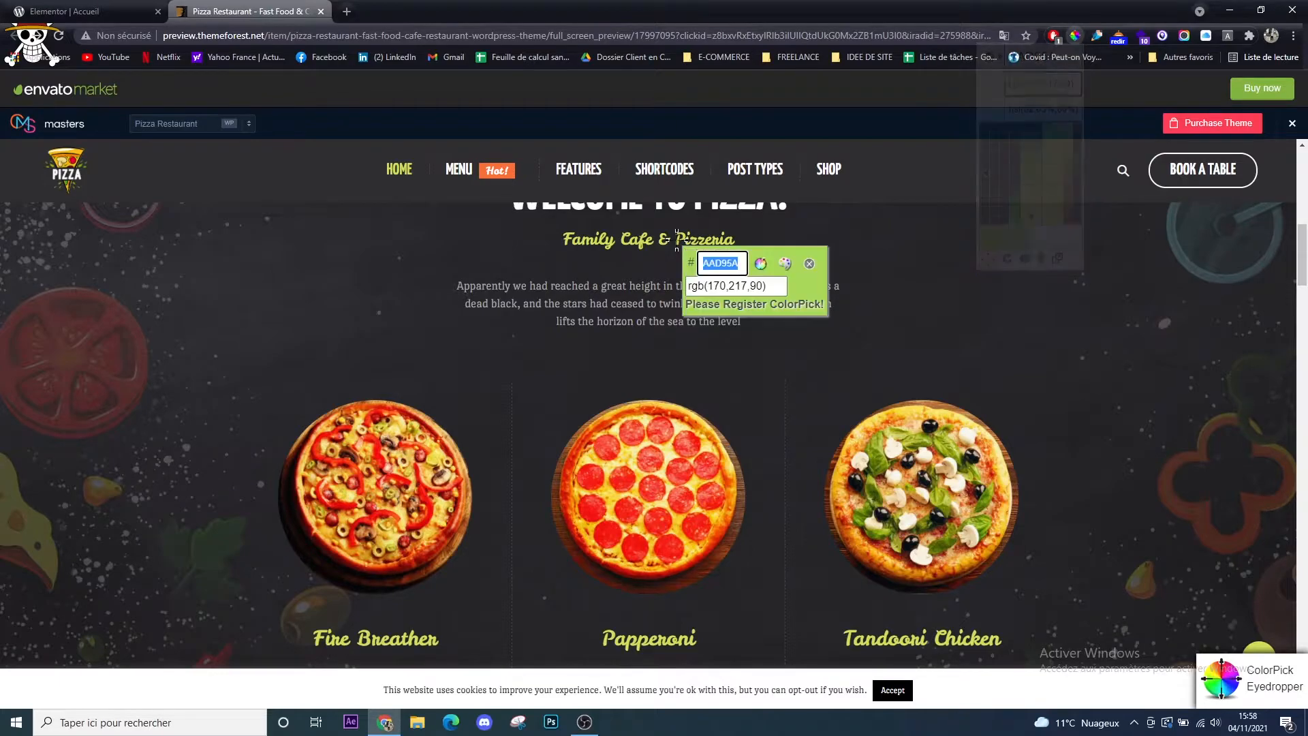
pyautogui.click(808, 263)
# Set the Elementor "Family Cafe & Pizzeria" heading's text colour to the copied green AAD95A and its font size to 24 px
pyautogui.click(95, 8)
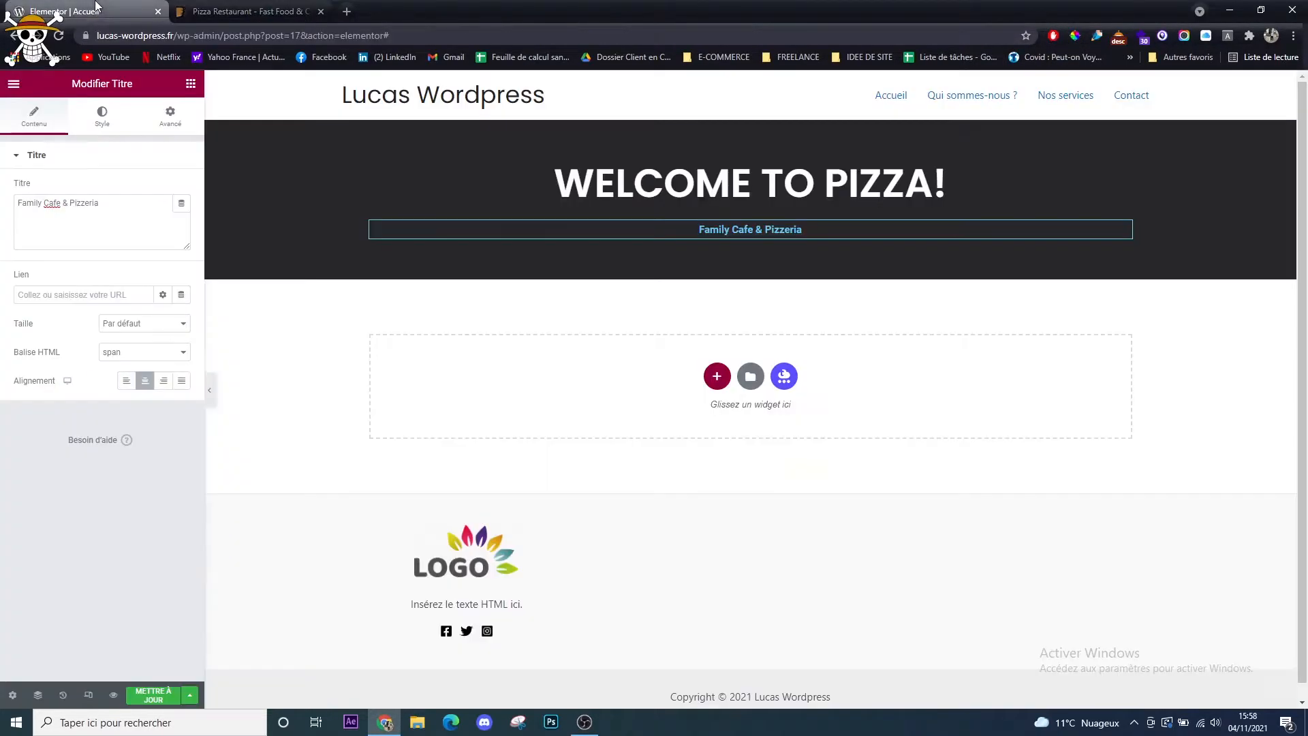
pyautogui.click(113, 123)
pyautogui.click(181, 191)
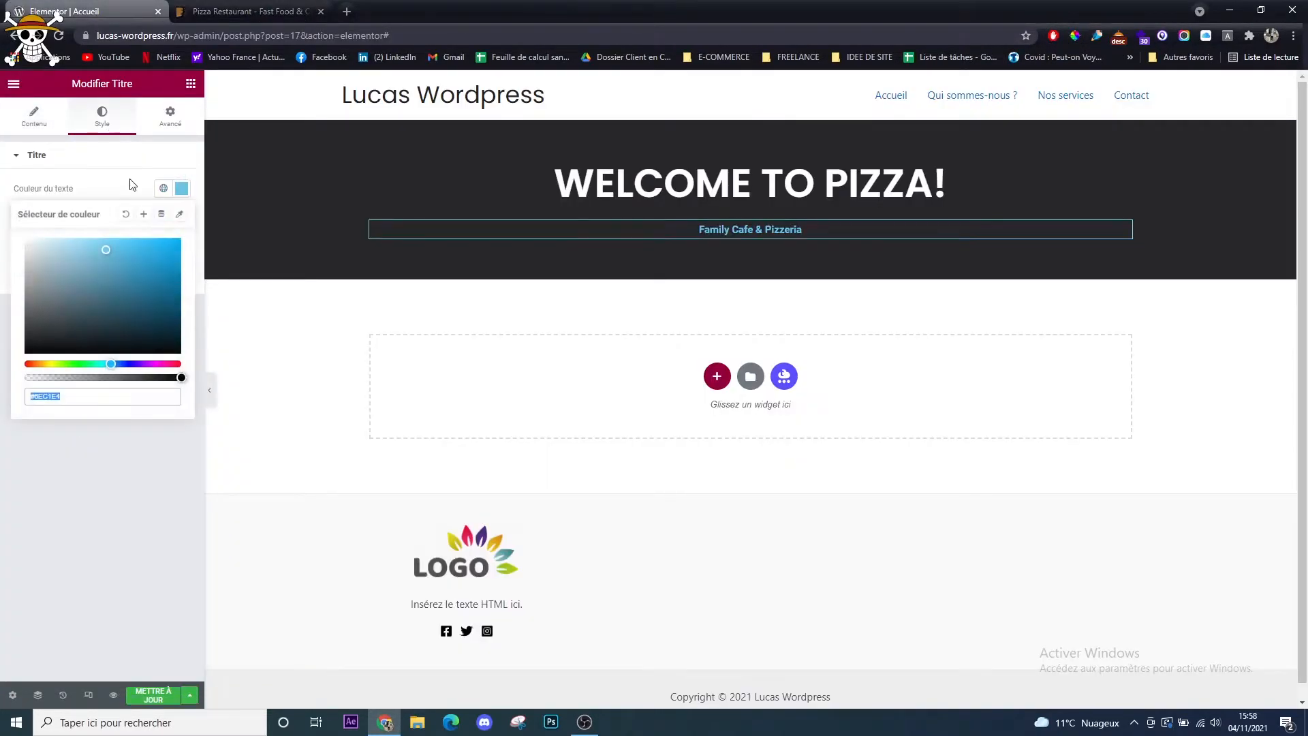
pyautogui.hotkey('ctrl', 'v')
pyautogui.click(130, 161)
pyautogui.click(131, 162)
pyautogui.click(182, 216)
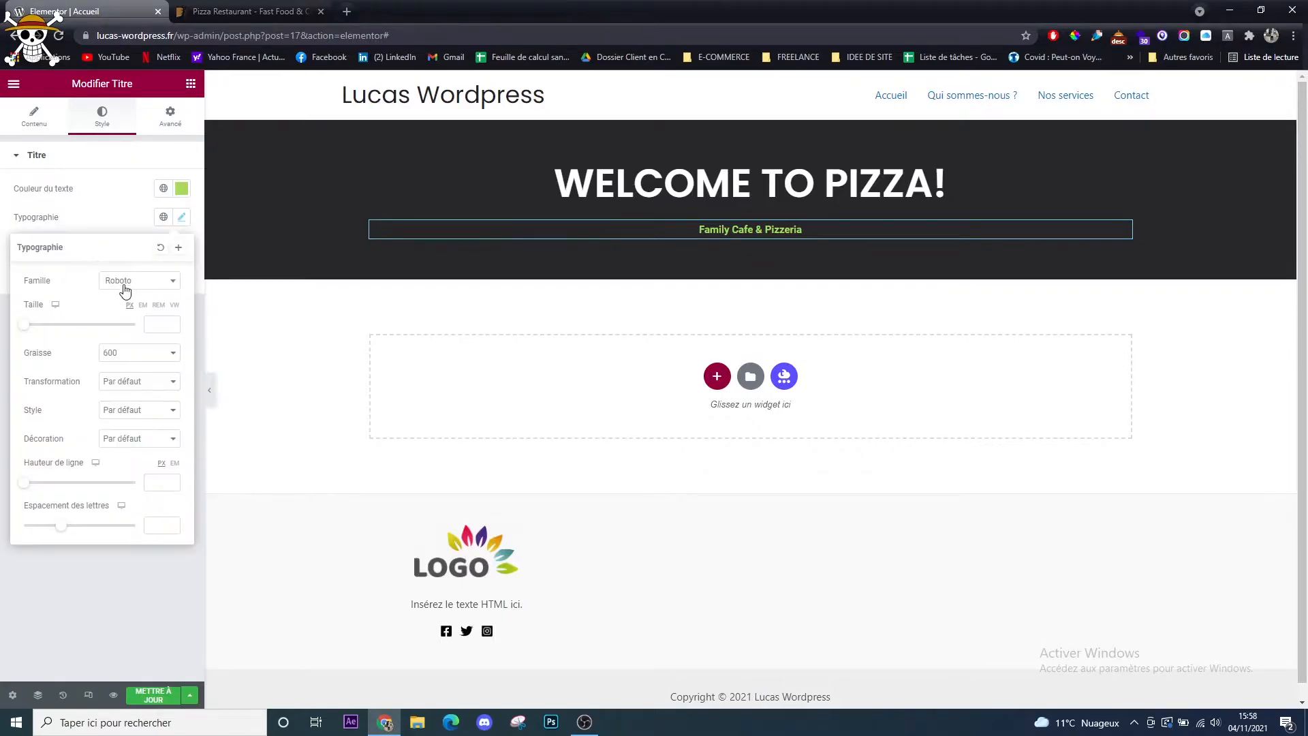
pyautogui.click(37, 326)
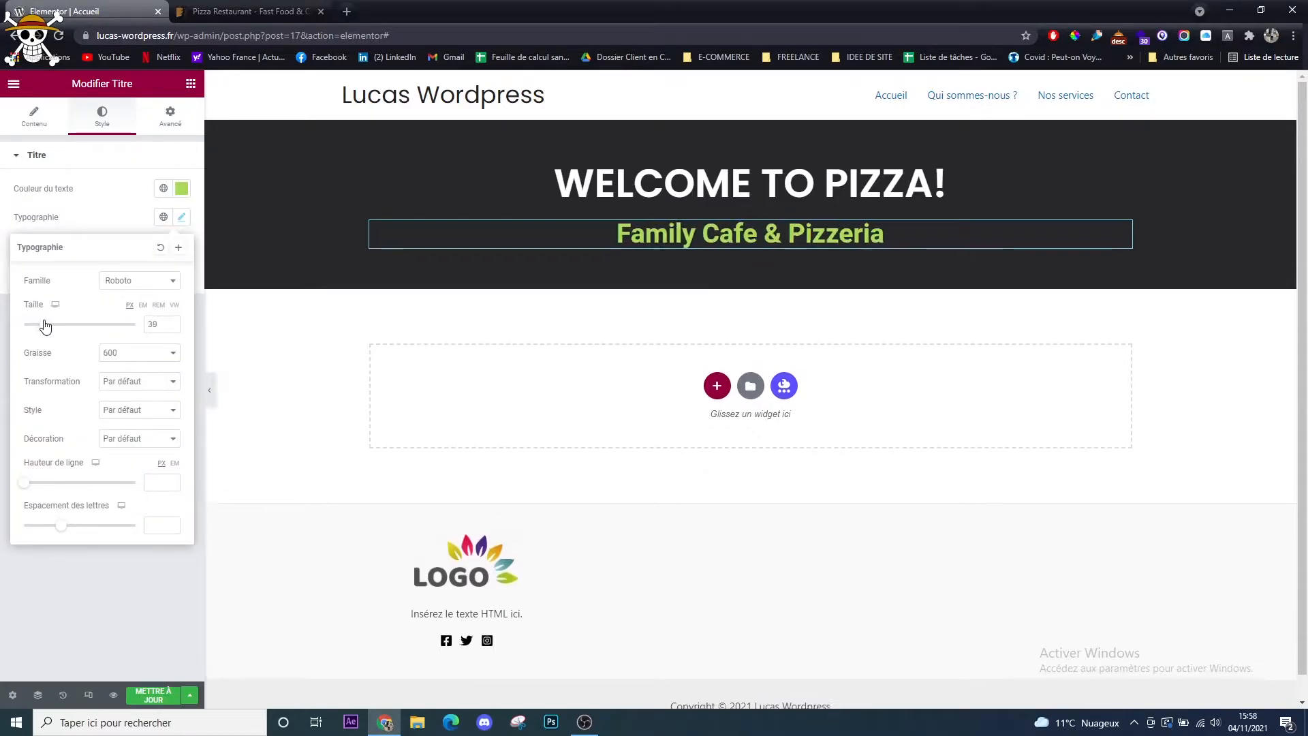
# Open the Google Fonts site, fonts.google.com, in a new browser tab
pyautogui.click(349, 10)
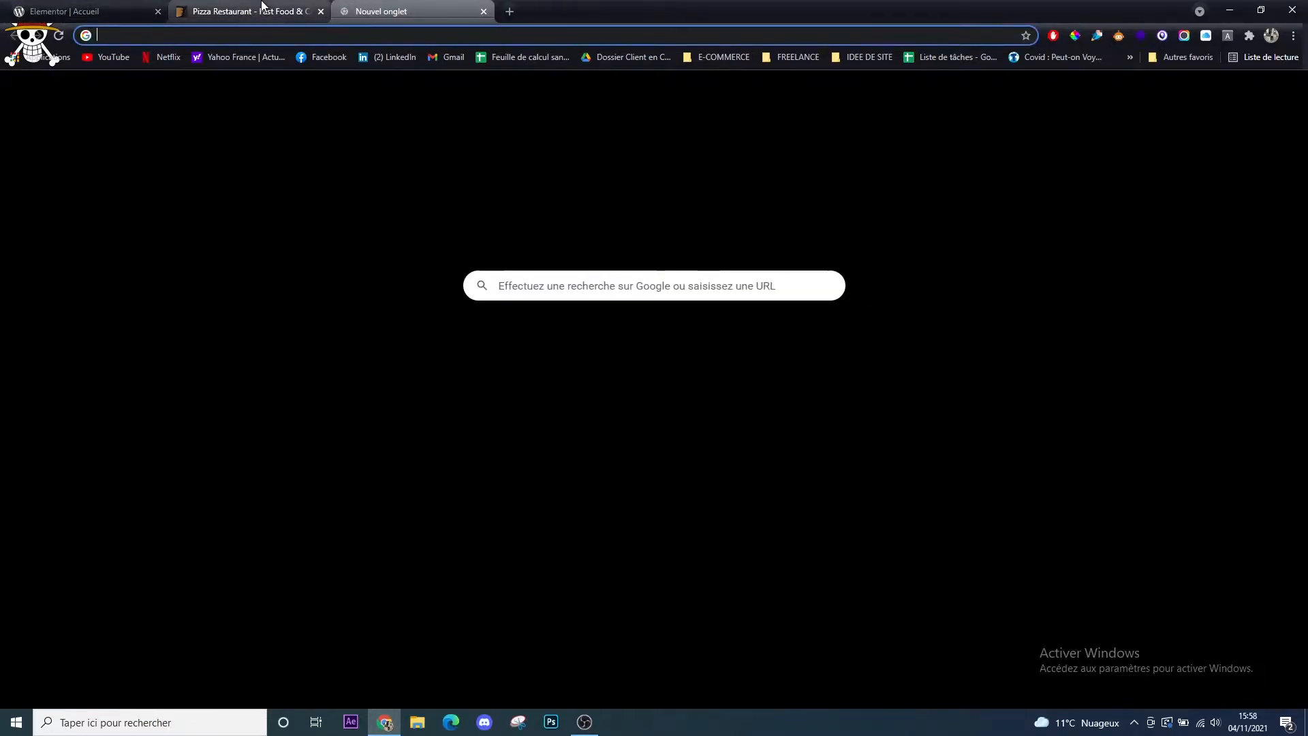
pyautogui.click(263, 11)
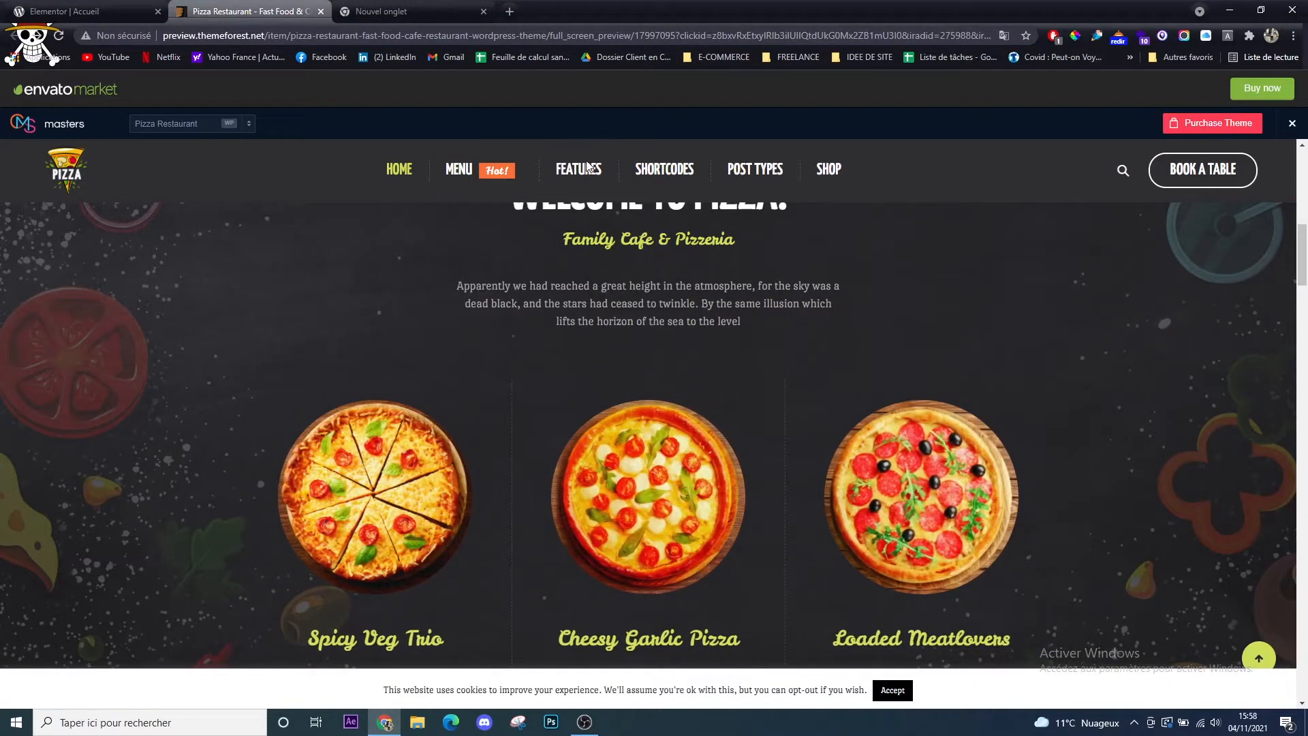
pyautogui.click(376, 8)
pyautogui.write('font')
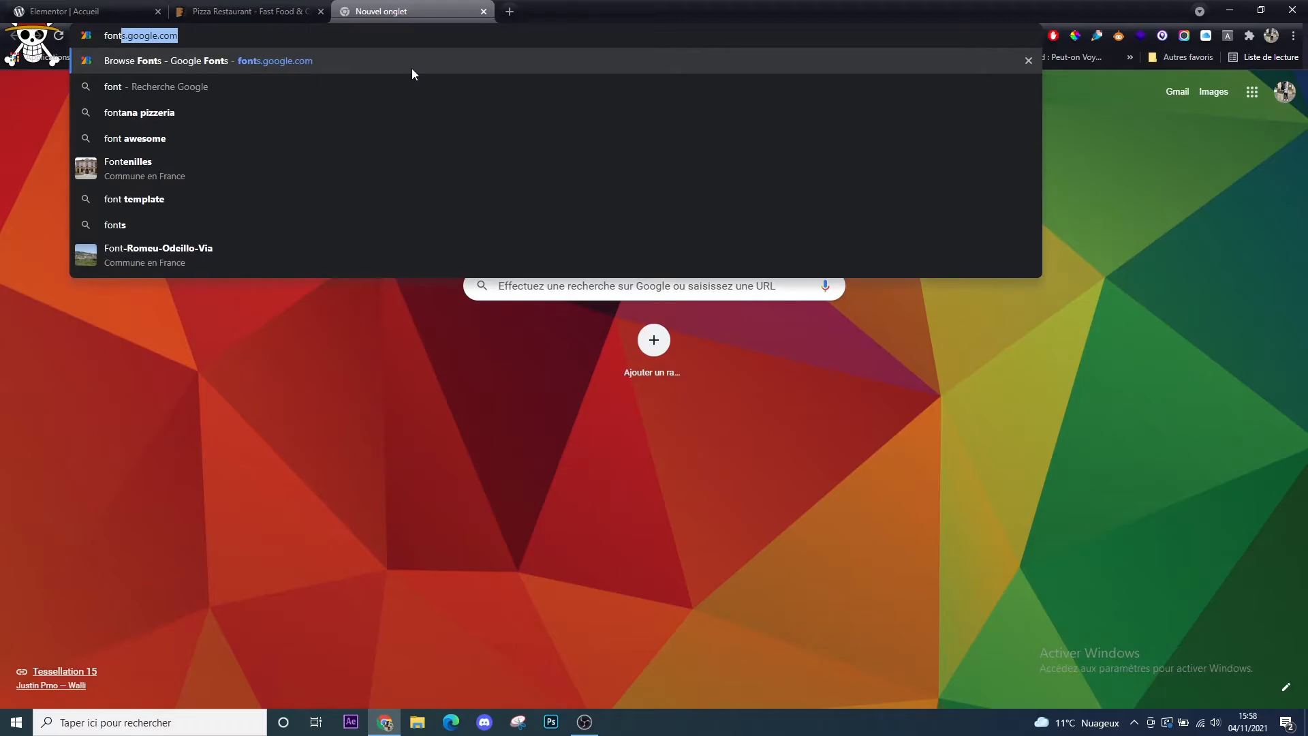
pyautogui.press('Return')
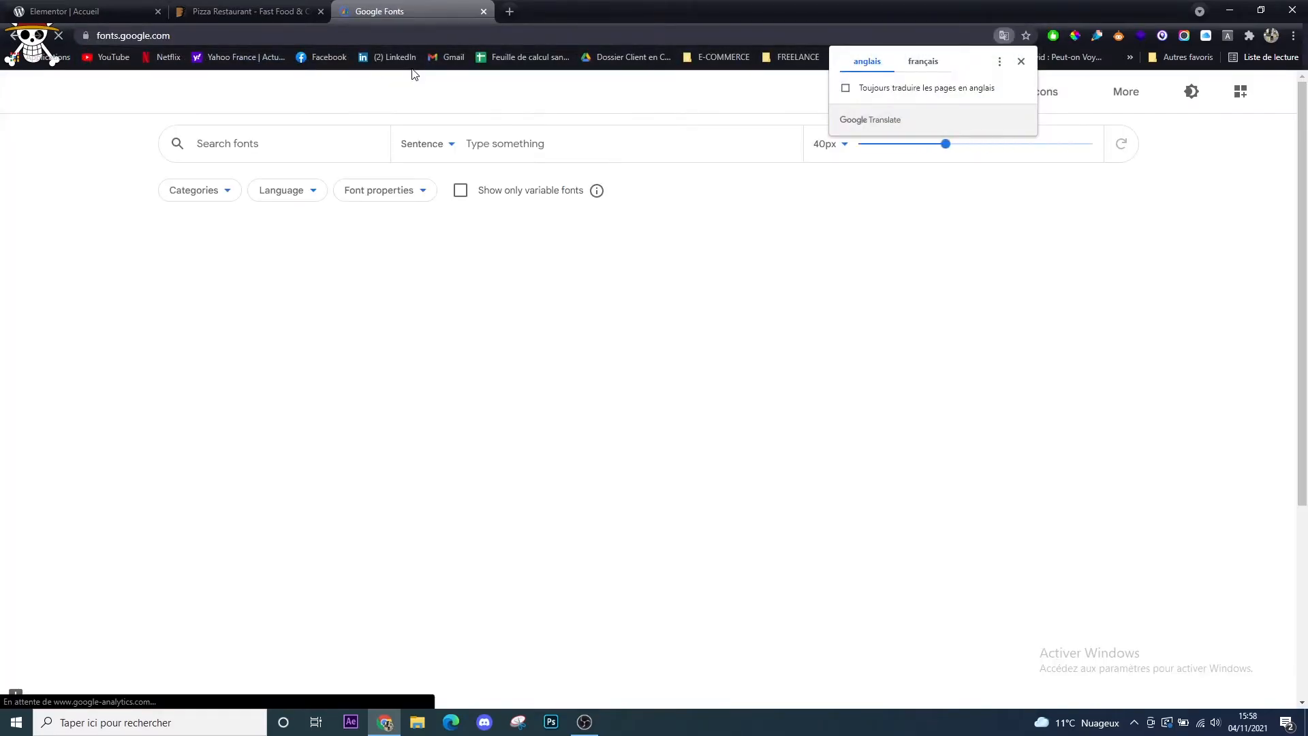
# Preview the Google Fonts catalogue with the text "Family Cafe & Pizzeria" and look for a script typeface resembling the demo's subtitle
pyautogui.click(249, 11)
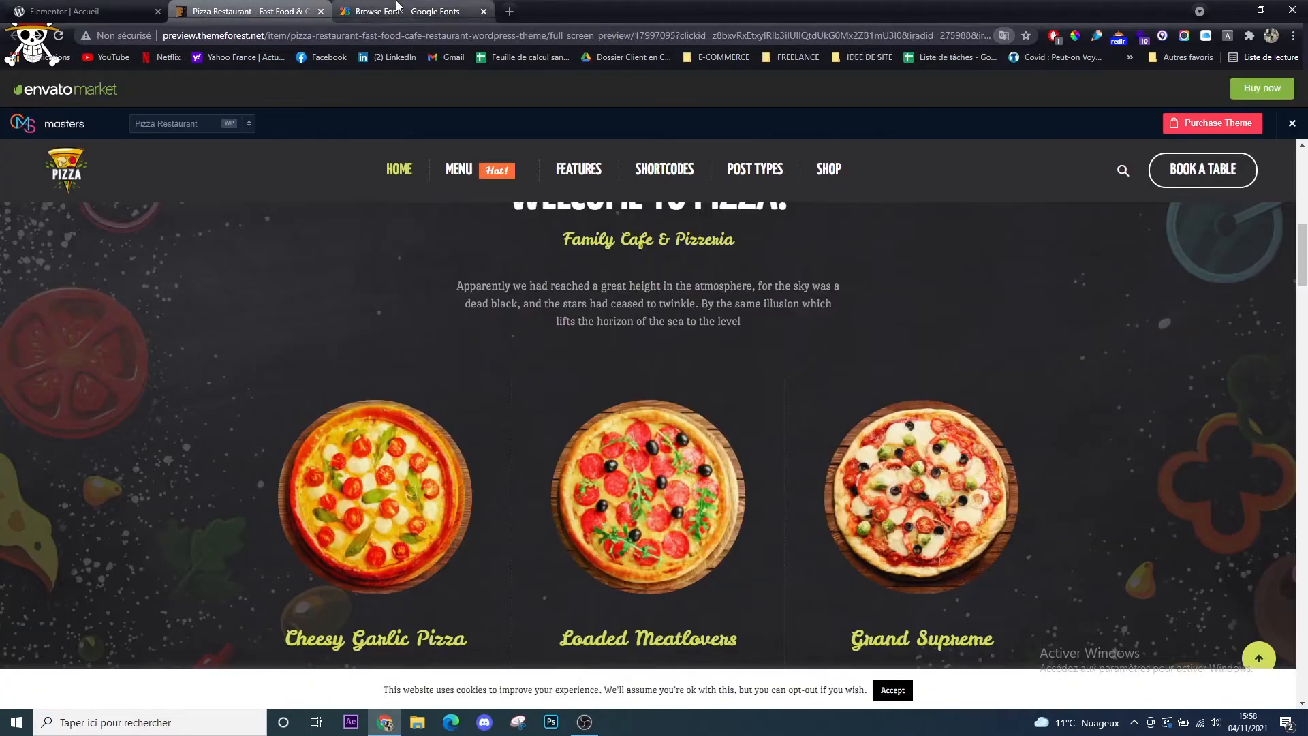
pyautogui.click(367, 7)
pyautogui.click(518, 146)
pyautogui.hotkey('ctrl', 'v')
pyautogui.hotkey('ctrl', 'shift', 'Tab')
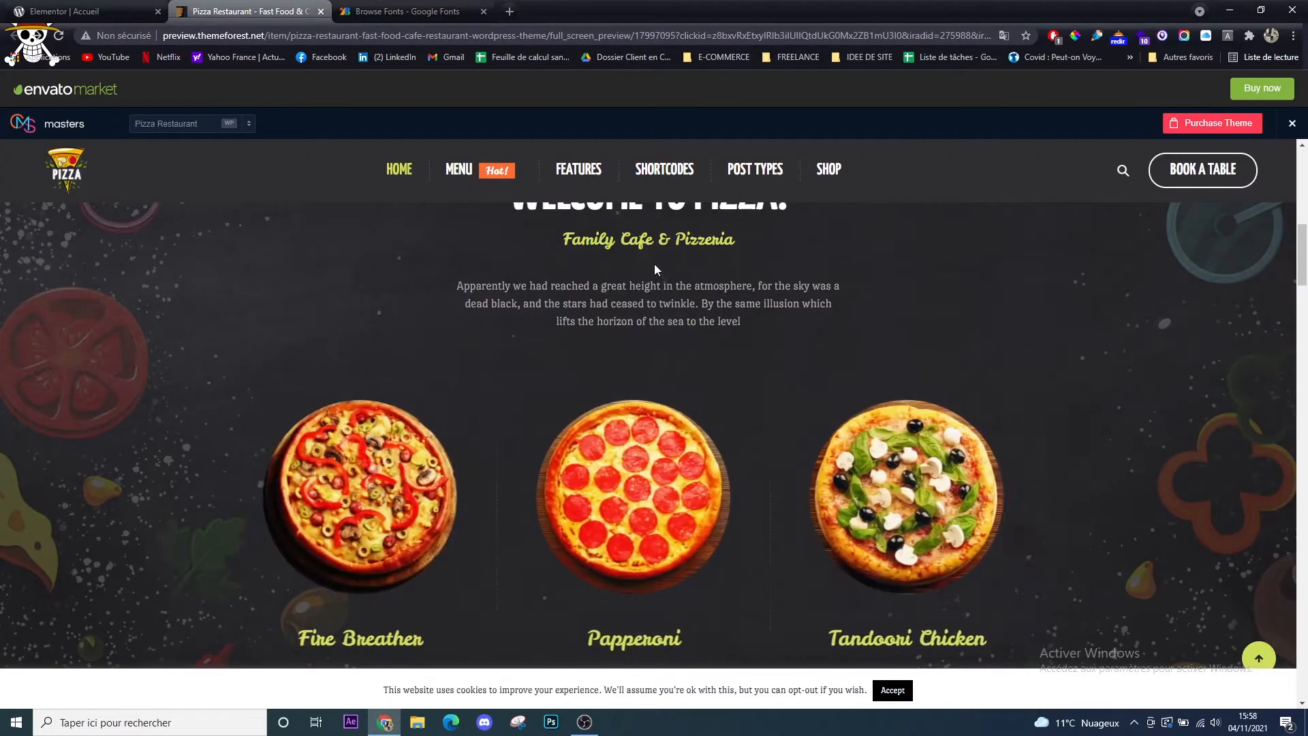
pyautogui.hotkey('ctrl', 'Tab')
pyautogui.hotkey('ctrl', 'a')
pyautogui.write('Family Cafe & Pizzeria')
pyautogui.scroll(-7, 814, 332)
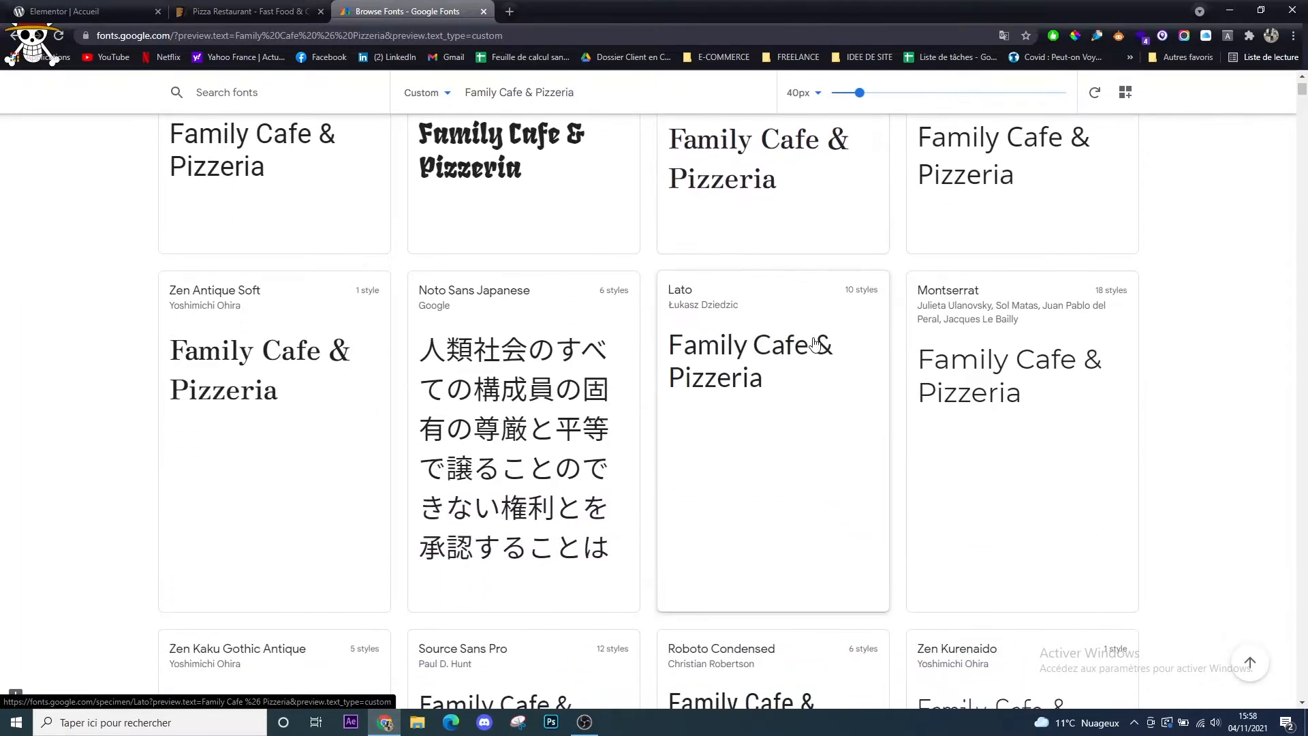
pyautogui.scroll(-13, 815, 347)
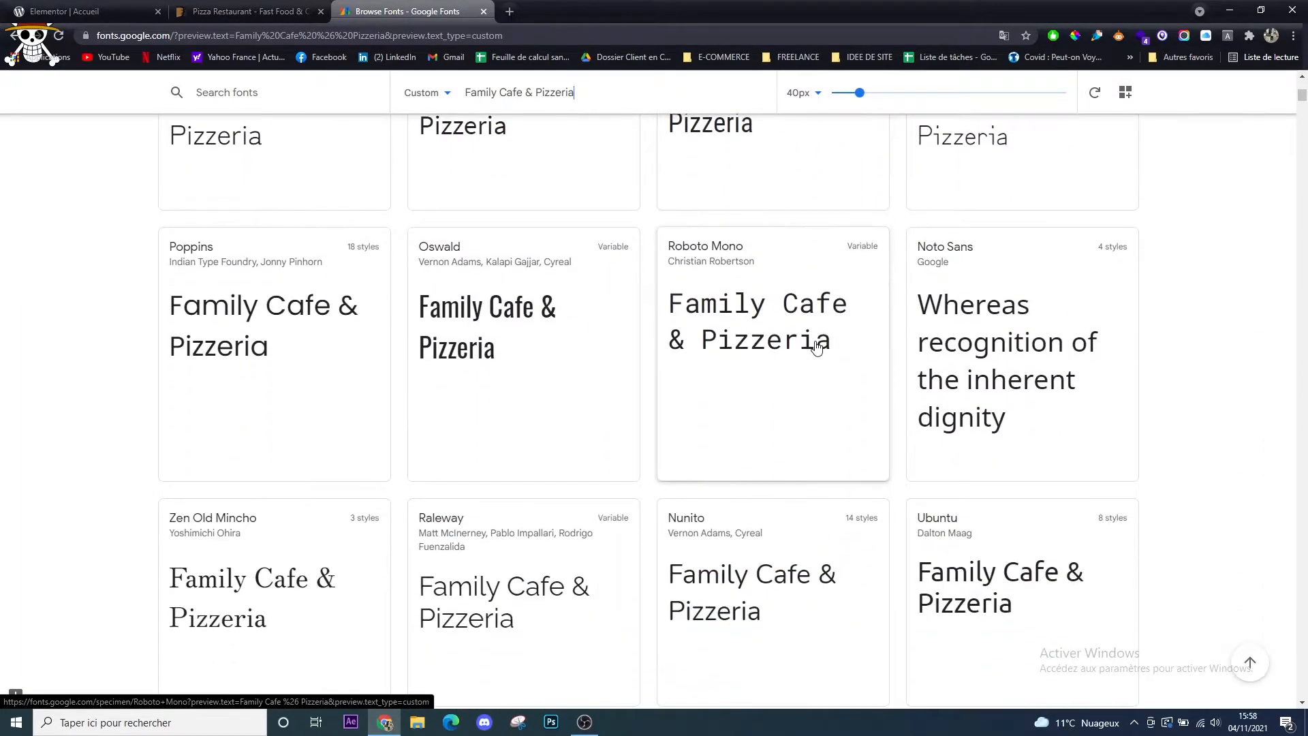
pyautogui.scroll(-14, 818, 348)
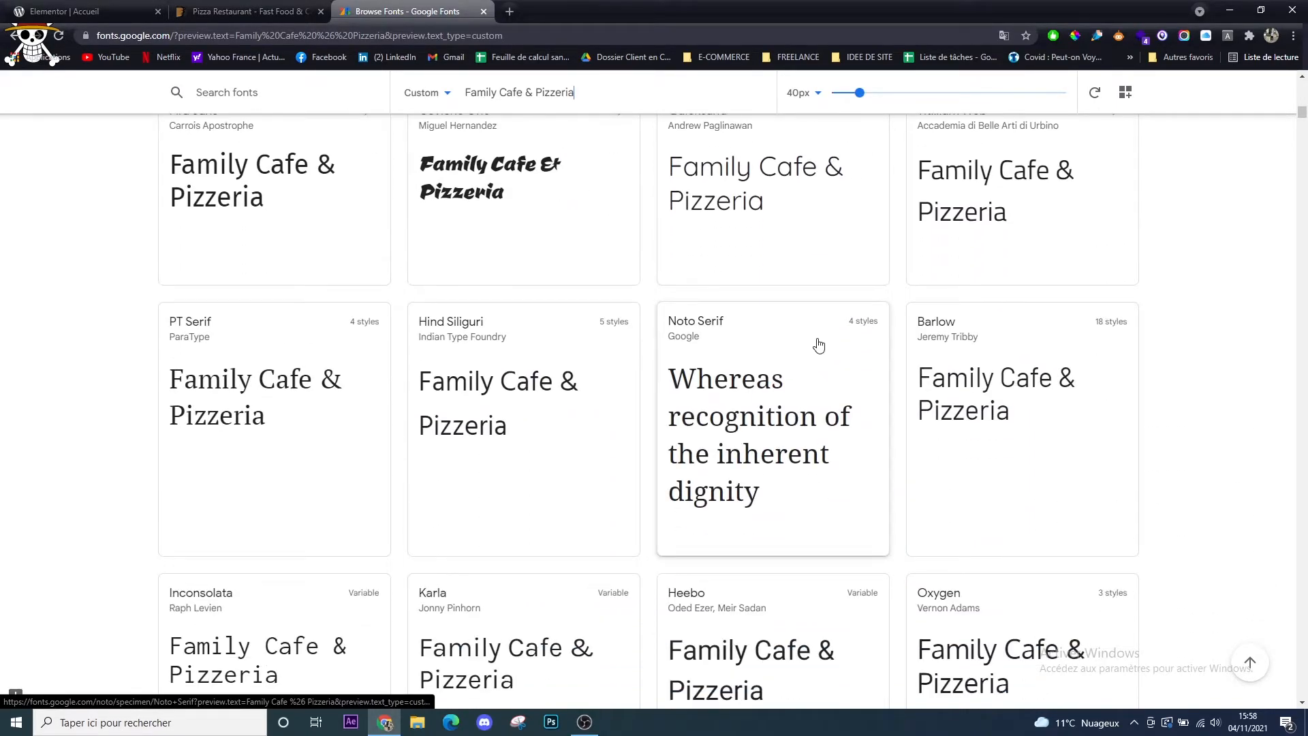
pyautogui.scroll(-13, 818, 345)
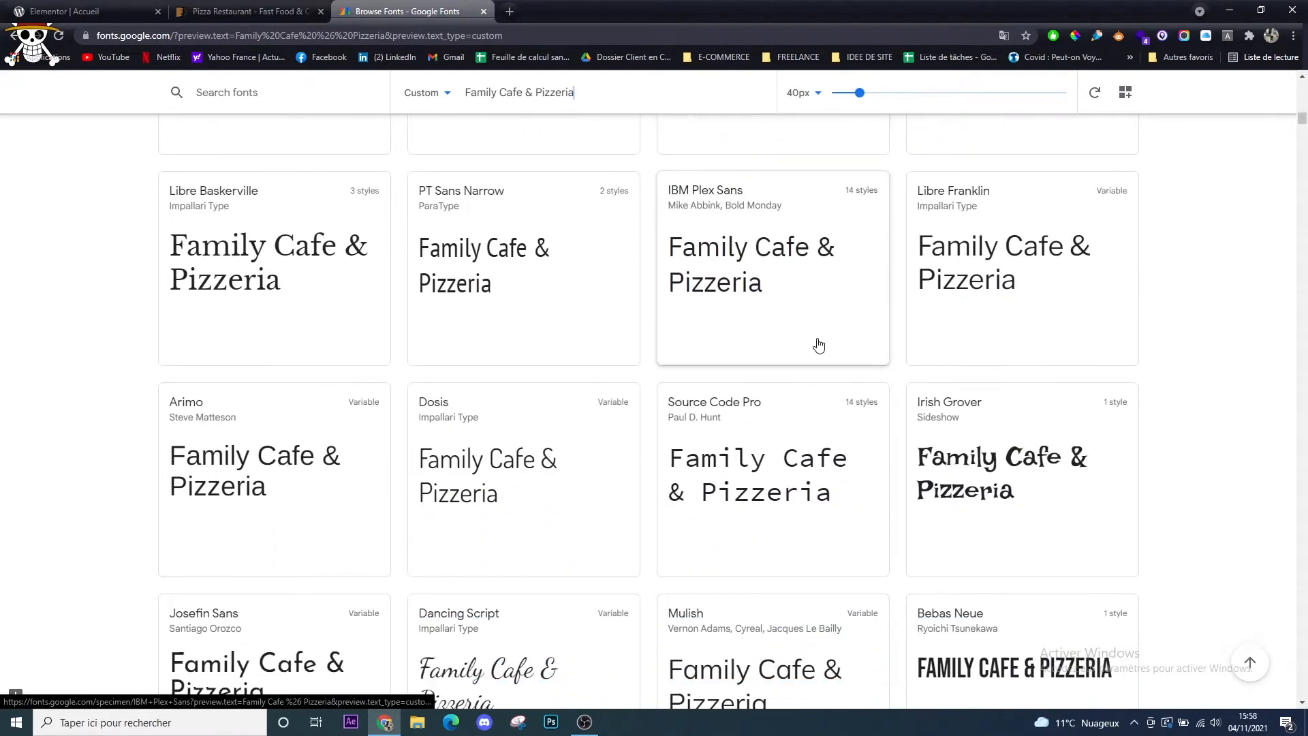
pyautogui.scroll(-1, 818, 346)
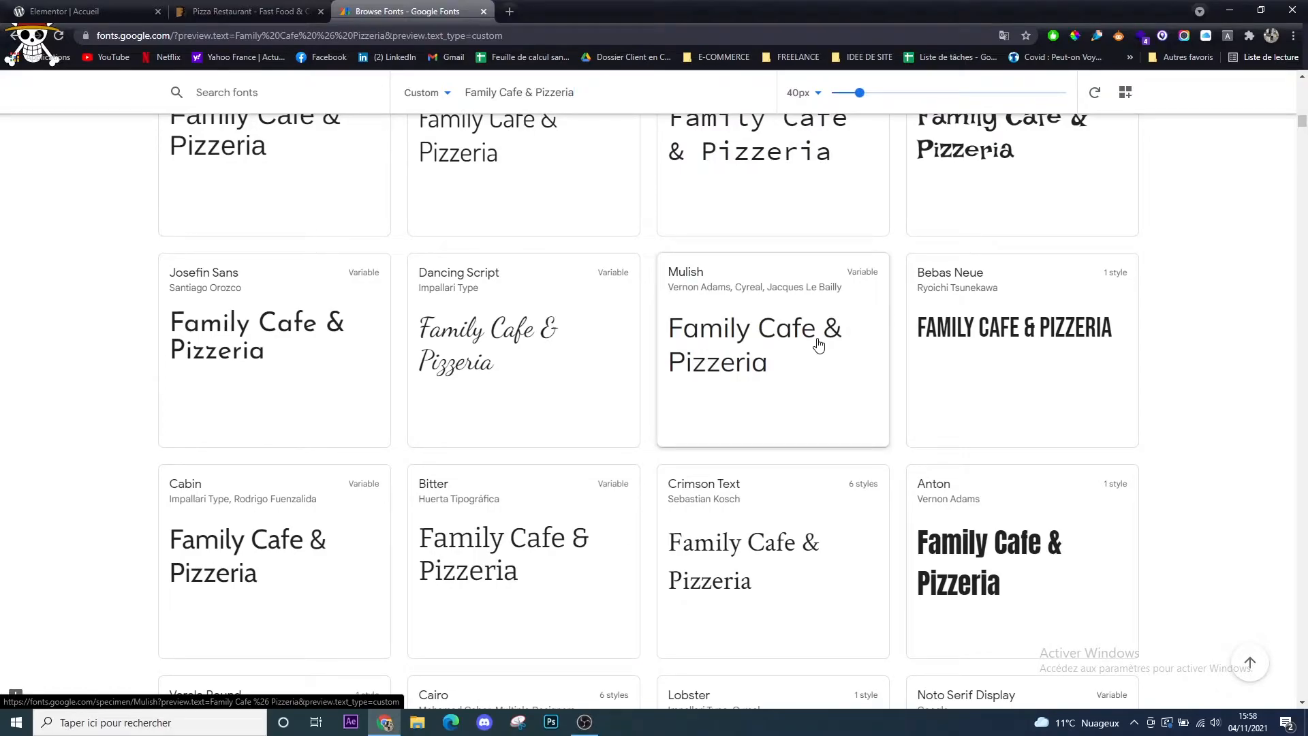
pyautogui.moveTo(482, 280); pyautogui.dragTo(540, 372)
# Set the Elementor subtitle heading's font family to Dancing Script and its size to 40 px
pyautogui.click(68, 11)
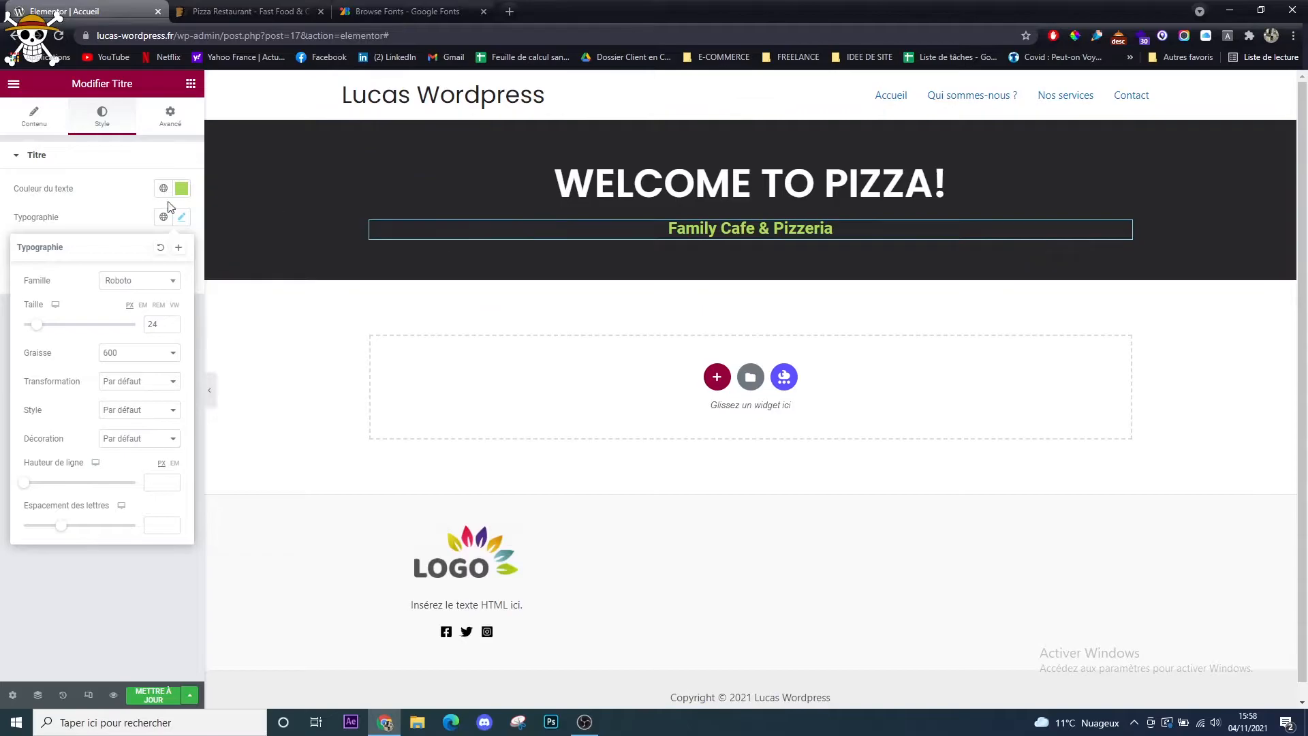
pyautogui.click(118, 284)
pyautogui.write('danc')
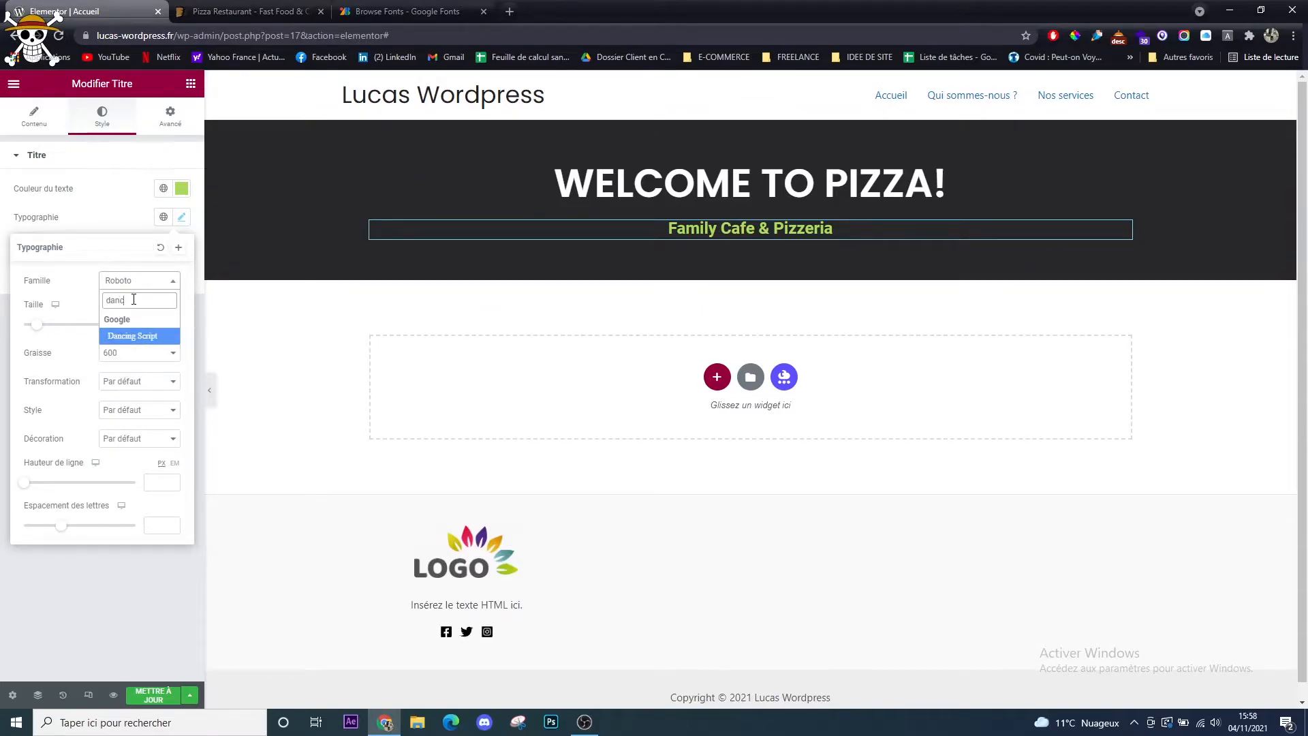
pyautogui.click(139, 335)
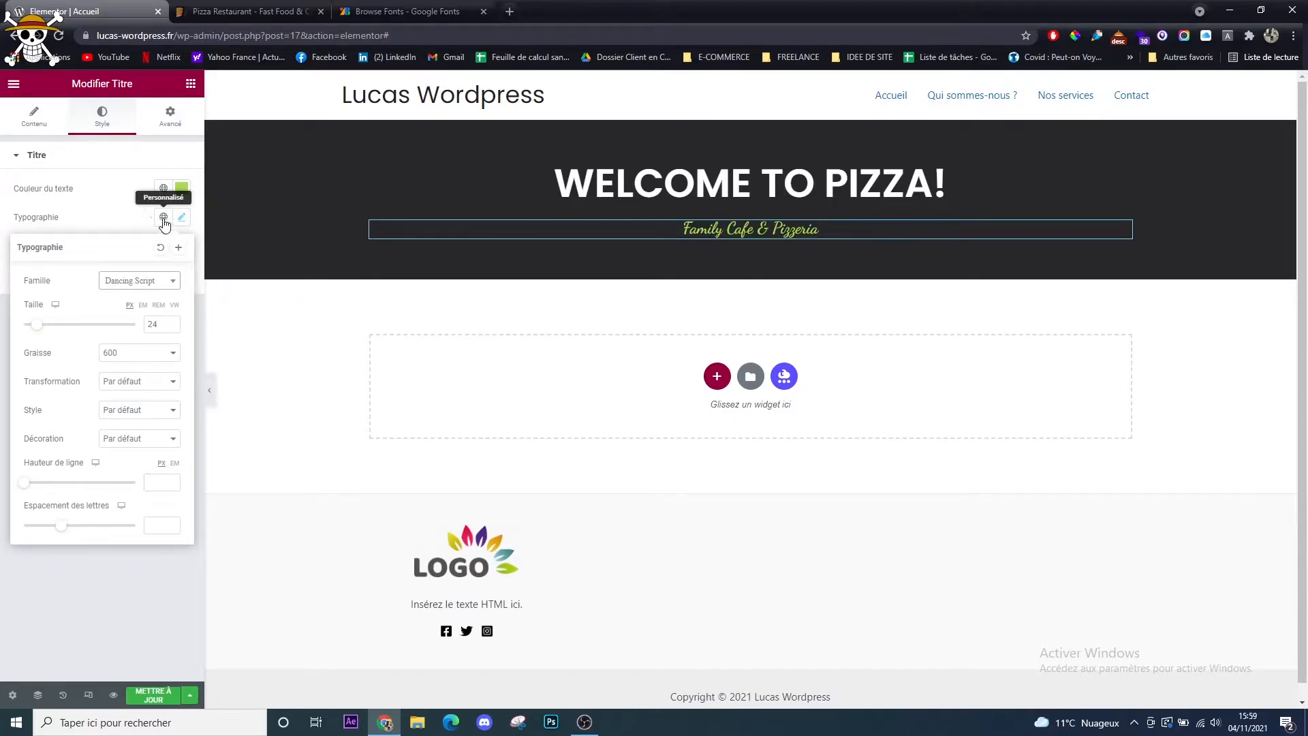
pyautogui.moveTo(35, 328); pyautogui.dragTo(44, 332)
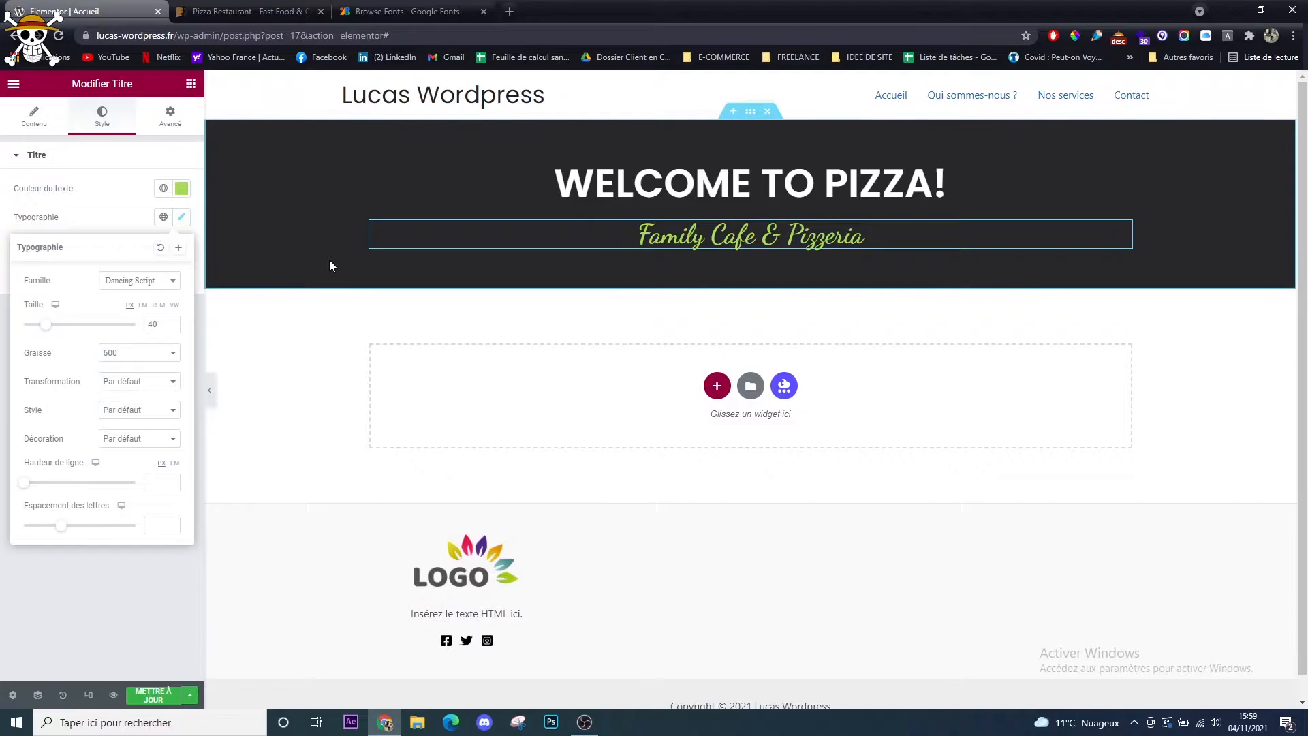
# Copy the paragraph beginning "Apparently we had reached a great height" from below the demo's subtitle
pyautogui.click(312, 6)
pyautogui.scroll(-2, 518, 320)
pyautogui.scroll(2, 613, 334)
pyautogui.tripleClick(547, 309)
pyautogui.moveTo(457, 286); pyautogui.dragTo(745, 343)
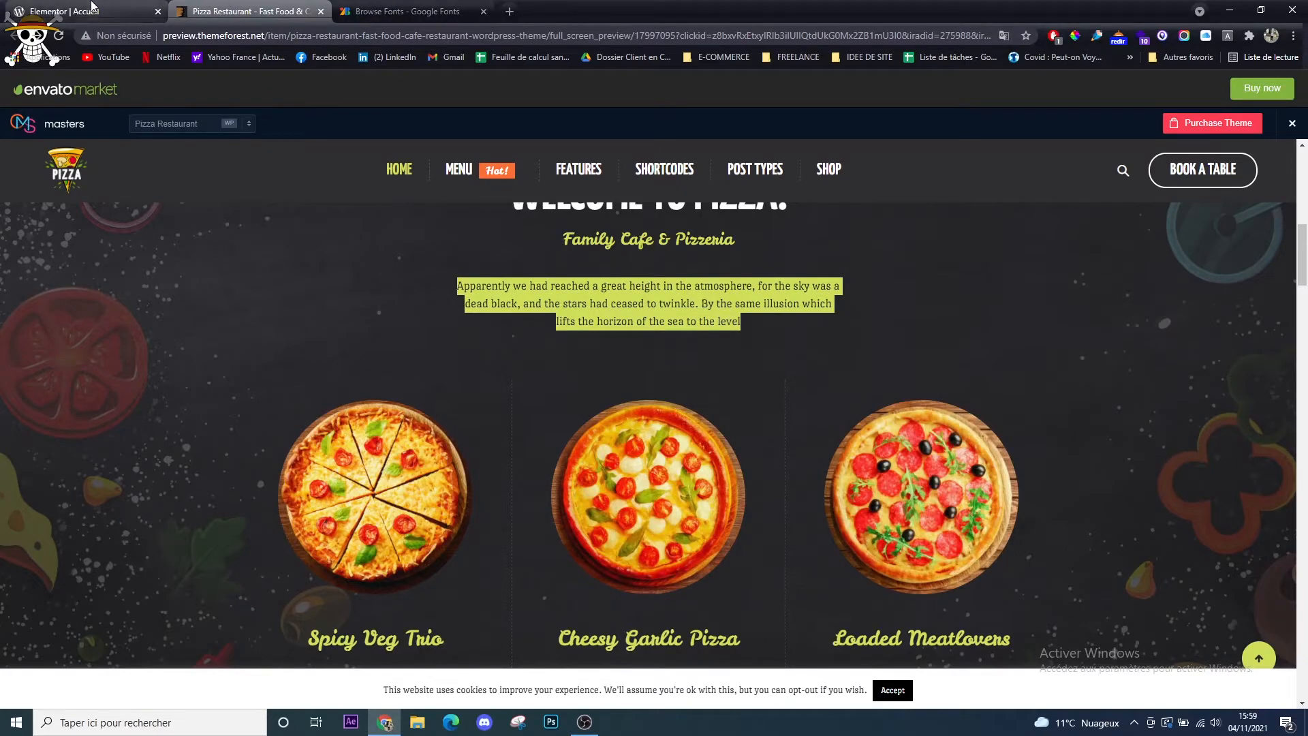
# Add a text editor widget below the Elementor page's subtitle, replace its placeholder with the copied demo paragraph, and centre it
pyautogui.click(122, 11)
pyautogui.click(191, 83)
pyautogui.moveTo(164, 310); pyautogui.dragTo(743, 252)
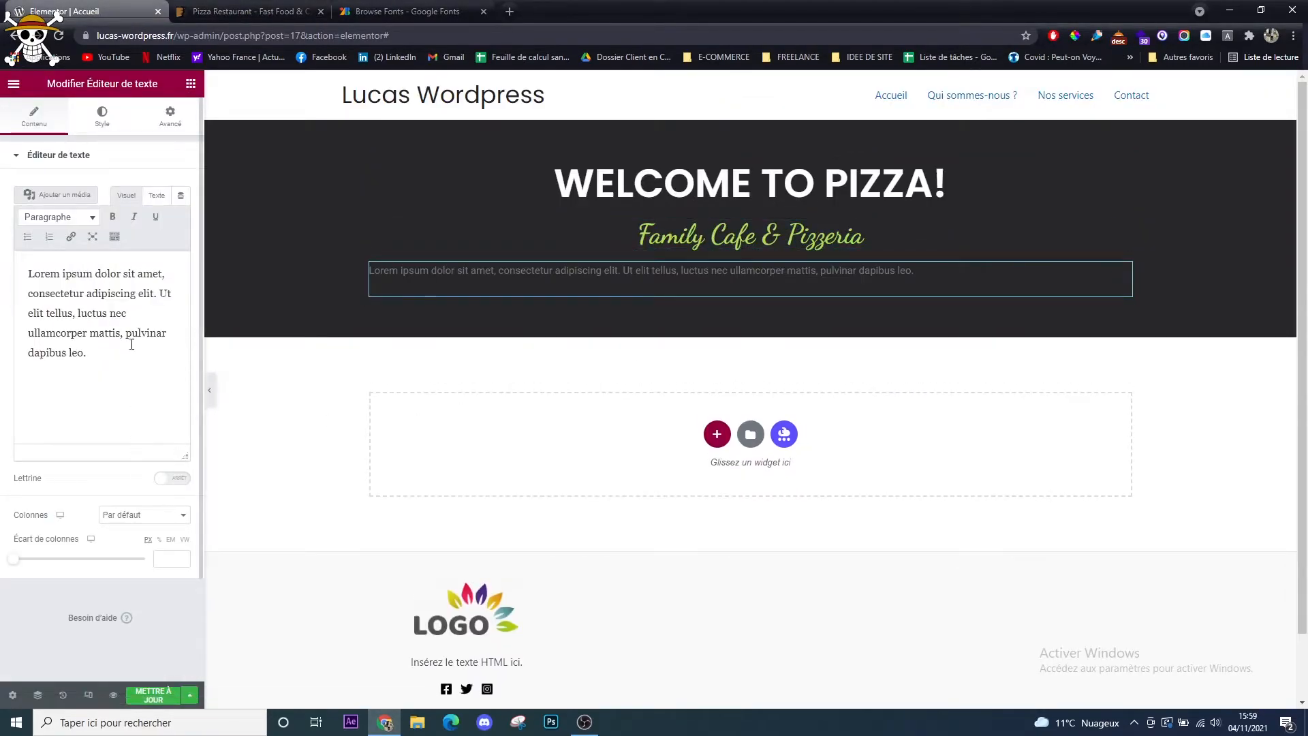
pyautogui.hotkey('ctrl', 'a')
pyautogui.write('Apparently we had reached a great height in the atmosphere, for the sky was a dead black, and the stars had ceased to twinkle. By the same illusion which lifts the horizon of the sea to the level')
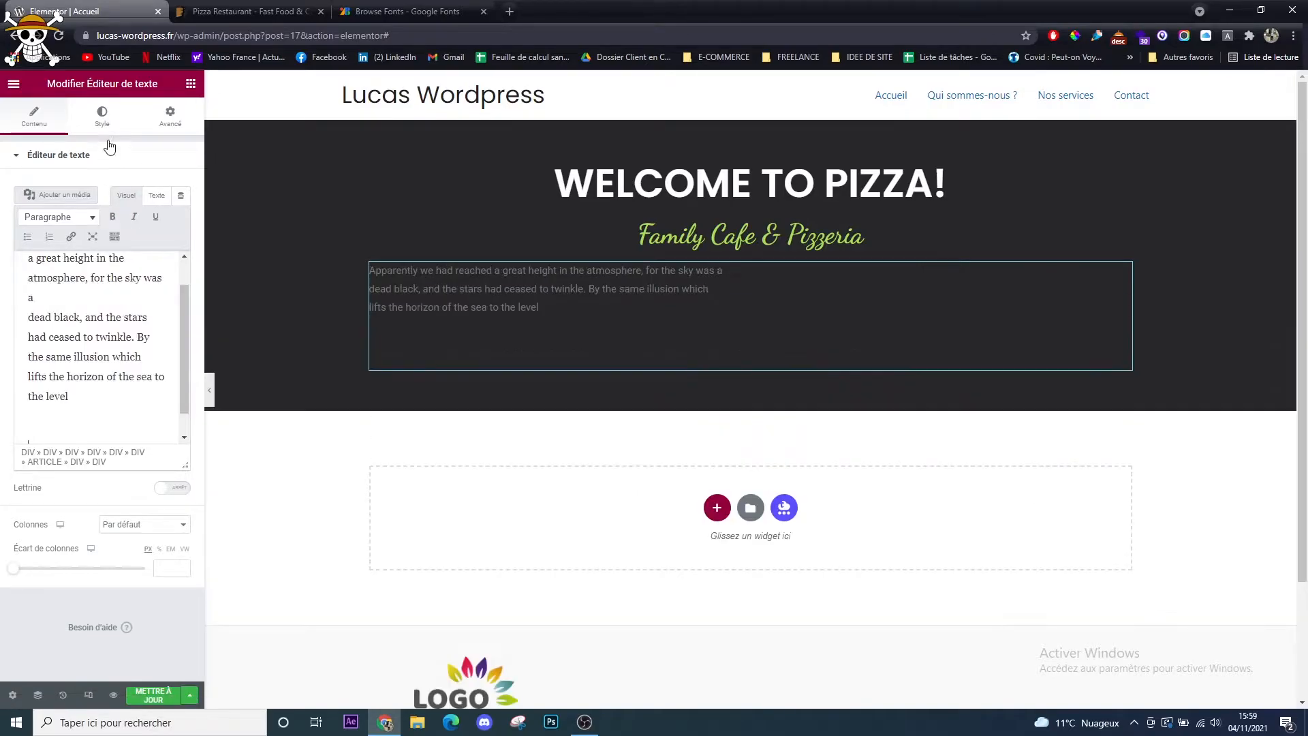
pyautogui.click(109, 116)
pyautogui.click(145, 178)
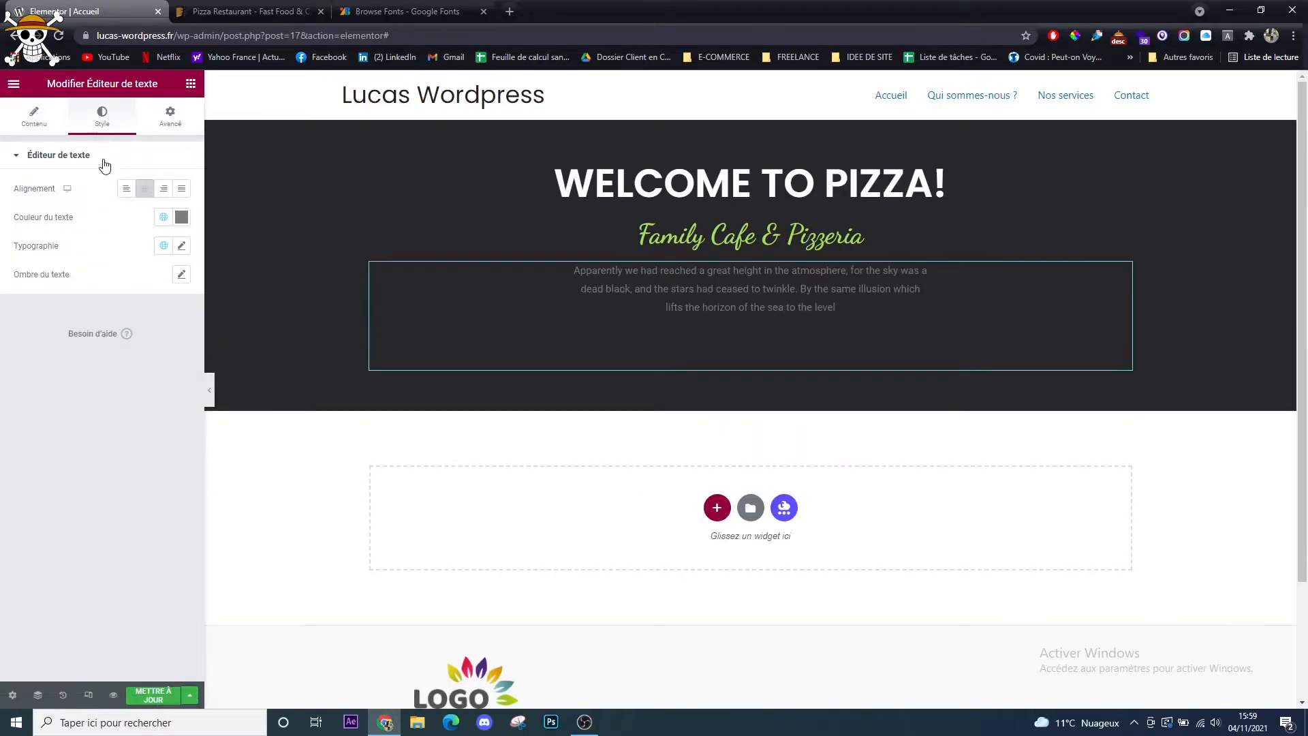
# Replace the text widget's HTML source with the plain demo paragraph, removing the pasted div markup, and return to the visual view
pyautogui.click(43, 124)
pyautogui.click(157, 195)
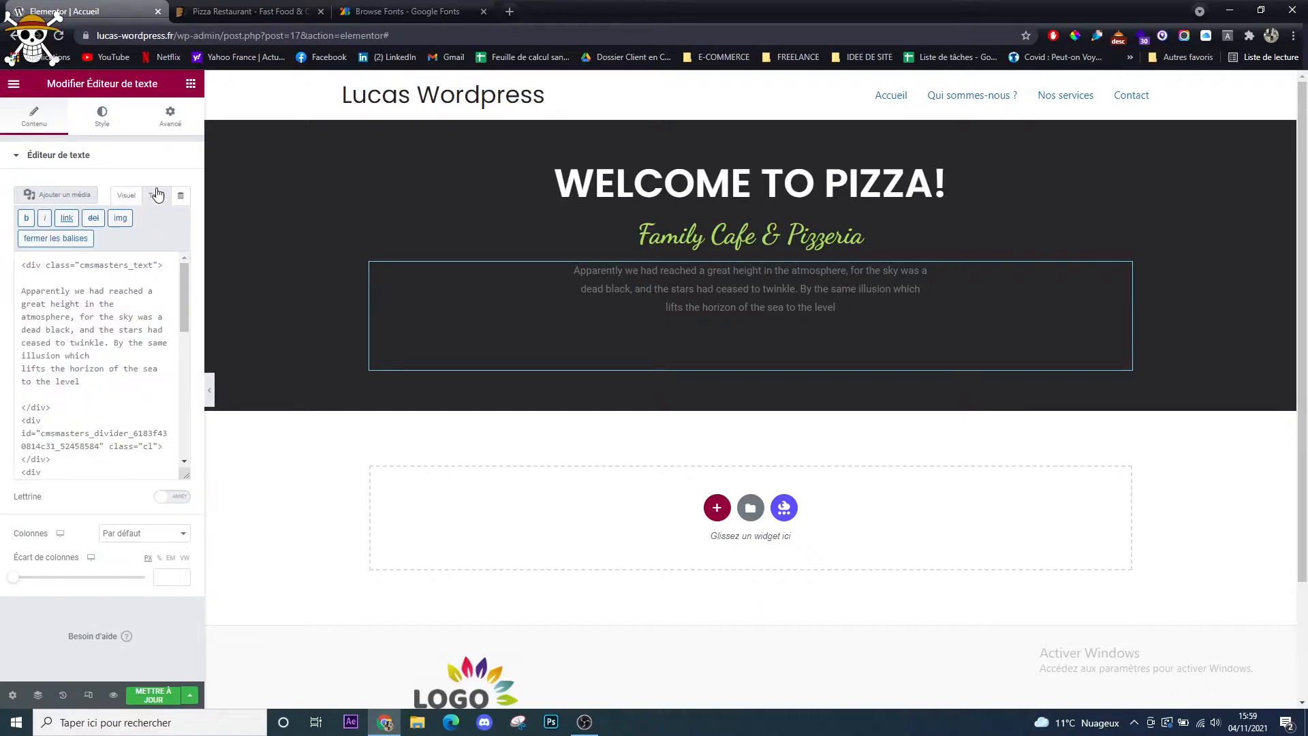
pyautogui.hotkey('ctrl', 'a')
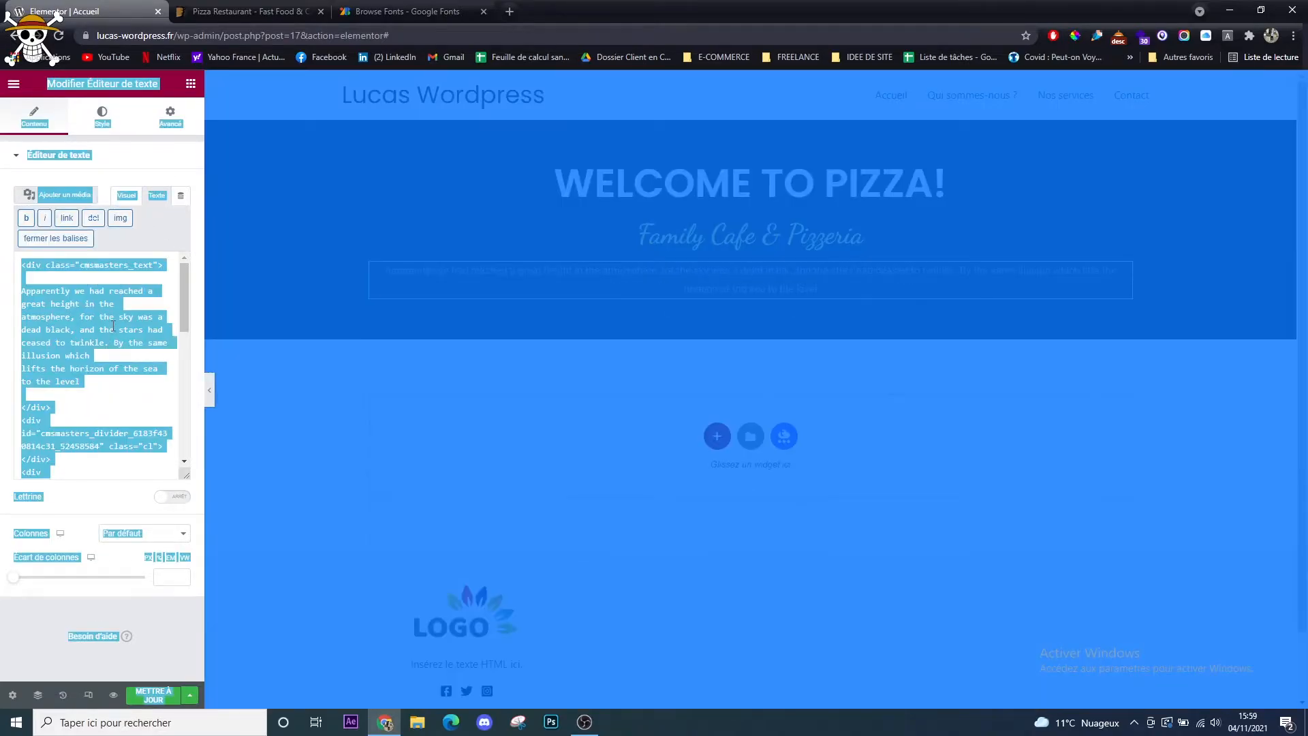
pyautogui.click(111, 327)
pyautogui.hotkey('ctrl', 'a')
pyautogui.write('Apparently we had reached a great height in the atmosphere, for the sky was a dead black, and the stars had ceased to twinkle. By the same illusion which lifts the horizon of the sea to the level')
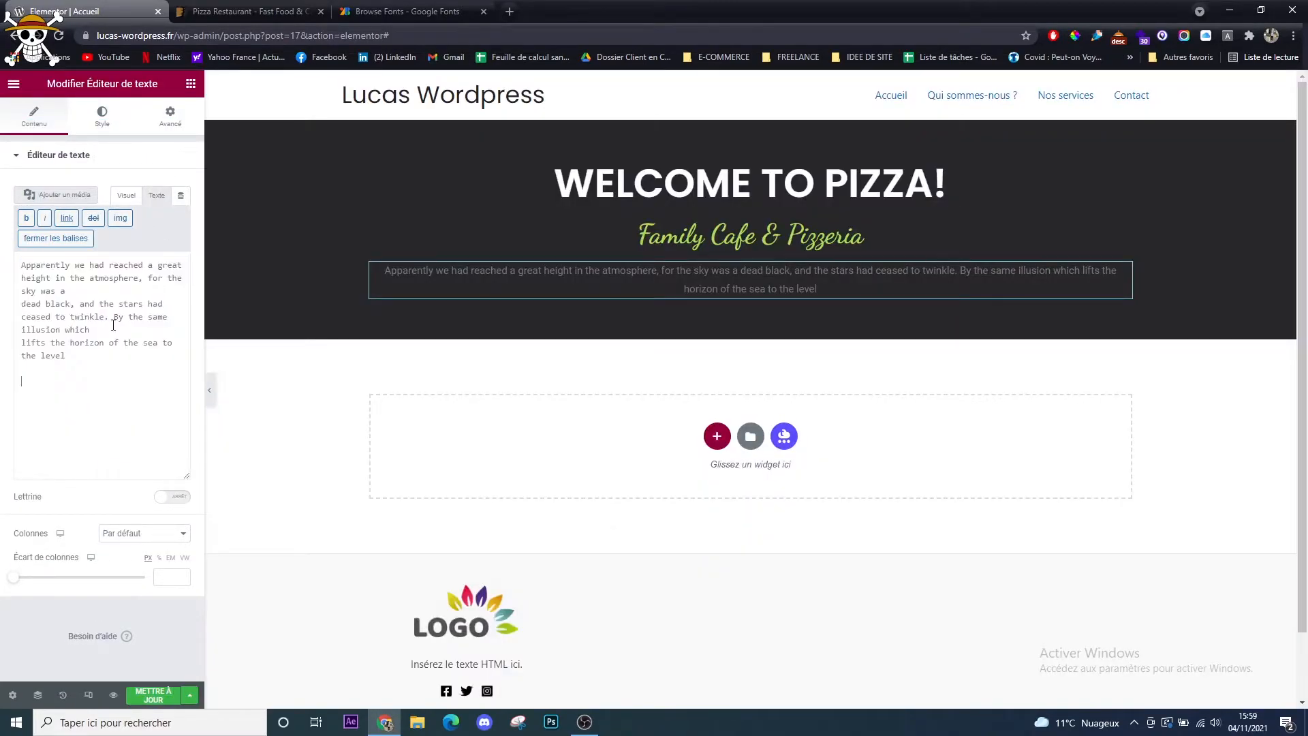
pyautogui.click(123, 195)
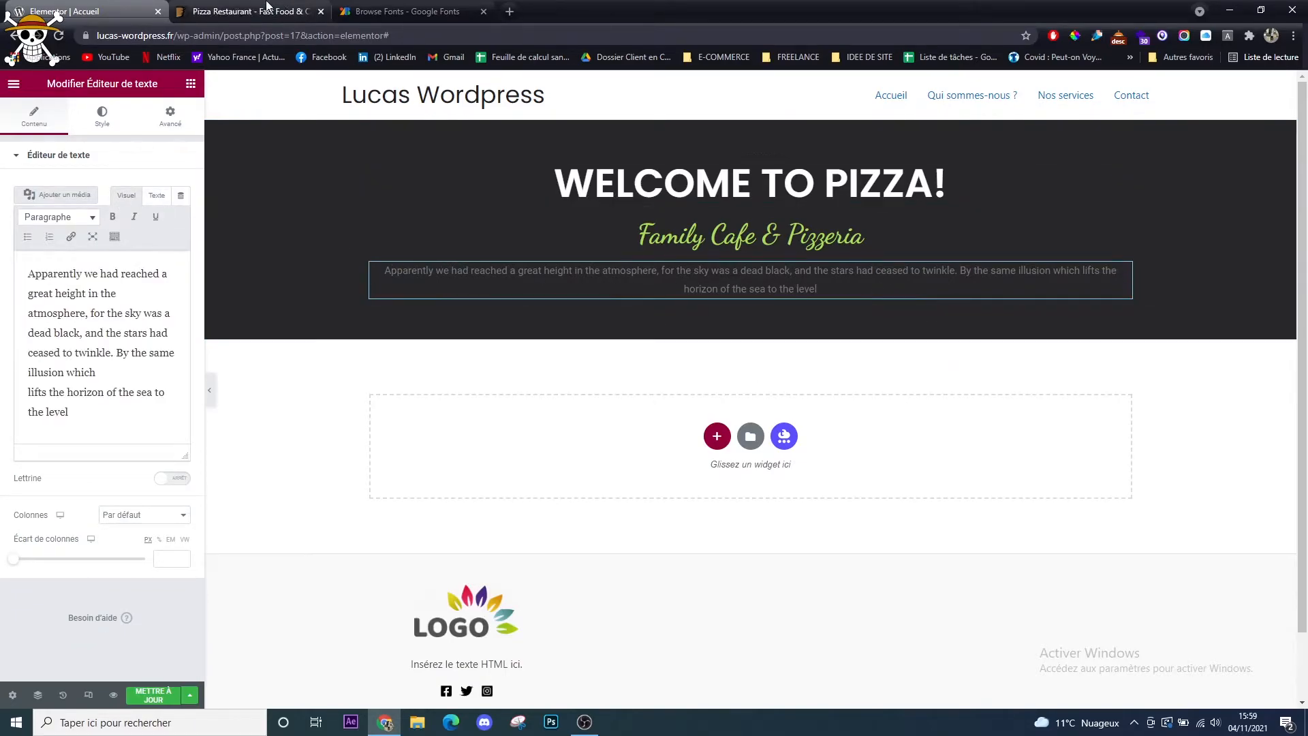
# Compare the paragraph with the demo and set the dark welcome section's boxed content width to 780
pyautogui.click(245, 12)
pyautogui.click(102, 12)
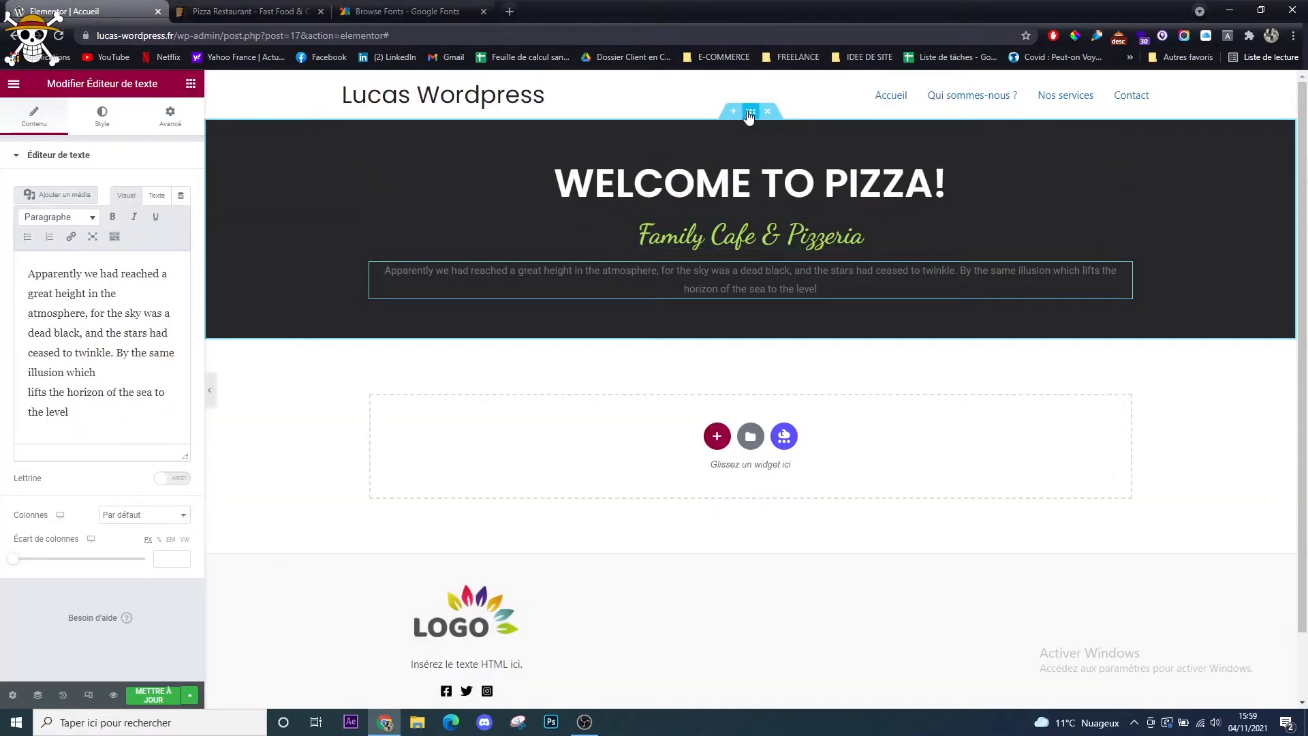
pyautogui.click(750, 112)
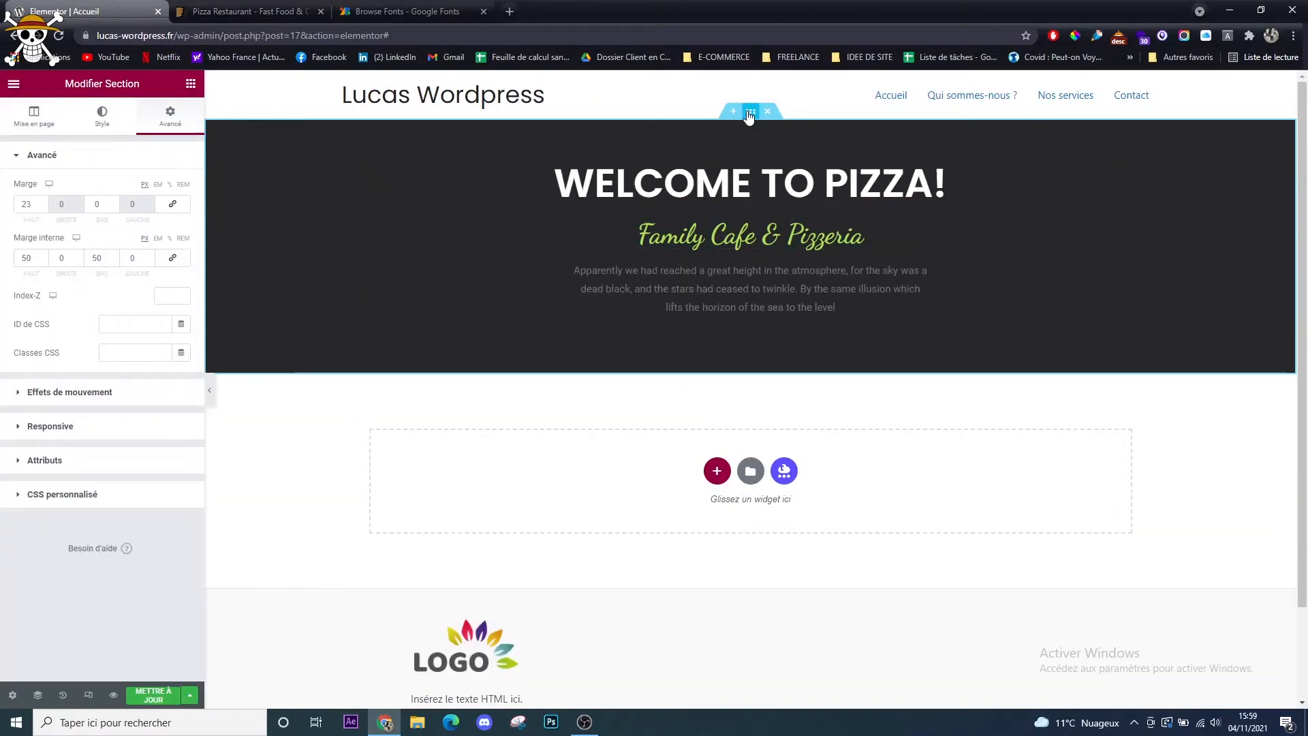
pyautogui.click(15, 113)
pyautogui.moveTo(17, 238); pyautogui.dragTo(33, 240)
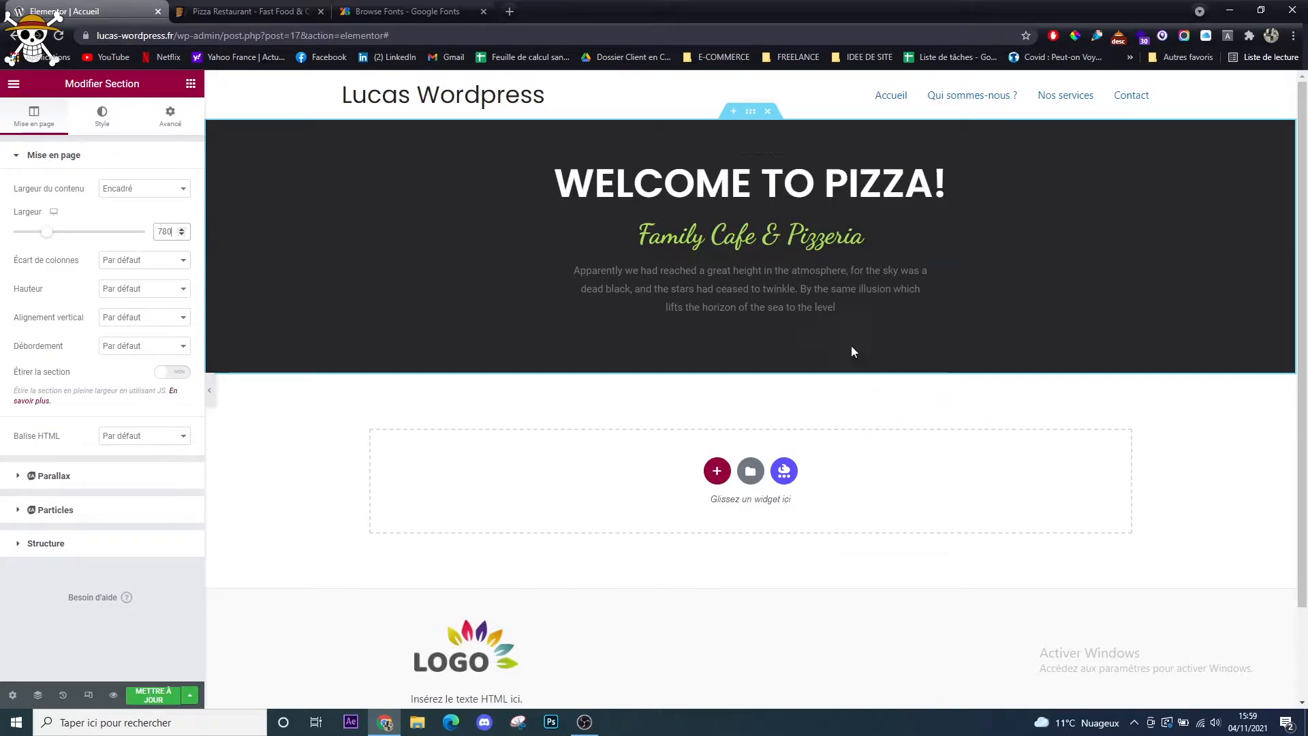
# Examine the demo's pizza carousel below the welcome text by sliding through its items, and close the Google Fonts tab
pyautogui.click(245, 12)
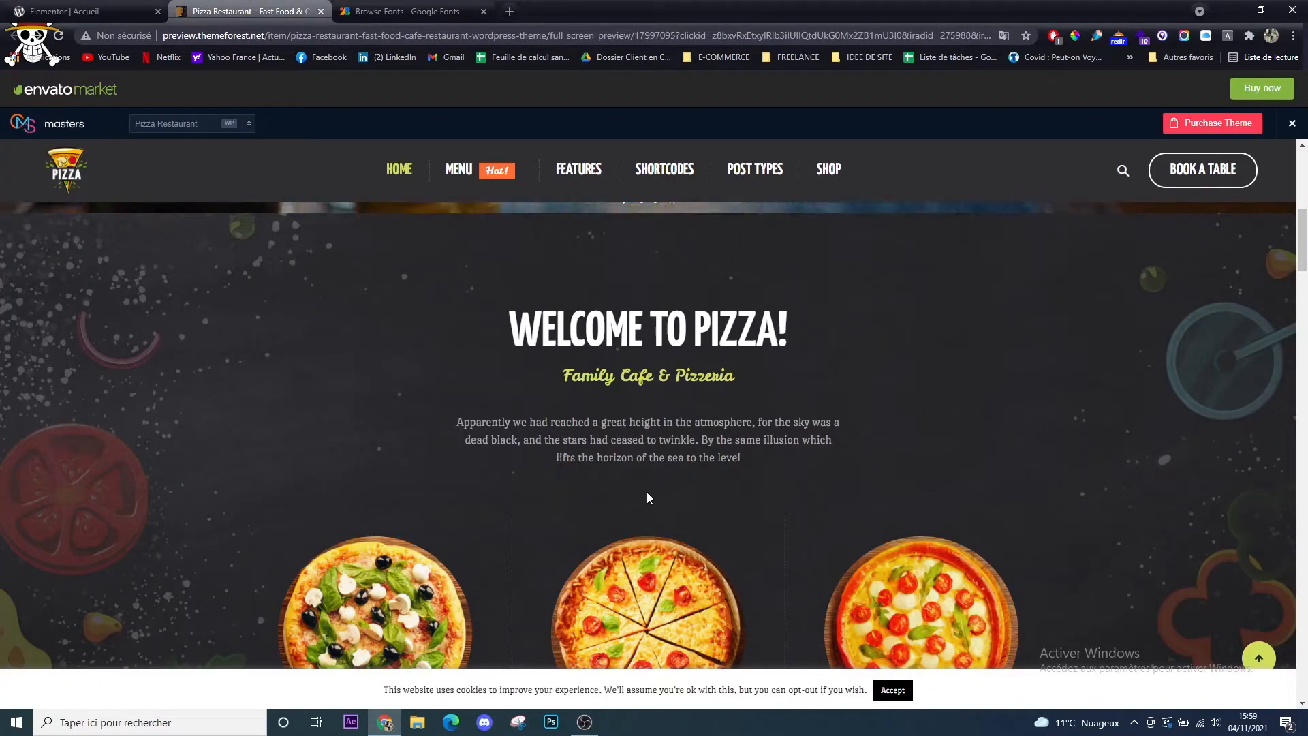
pyautogui.scroll(-5, 648, 496)
pyautogui.moveTo(1019, 379); pyautogui.dragTo(73, 351)
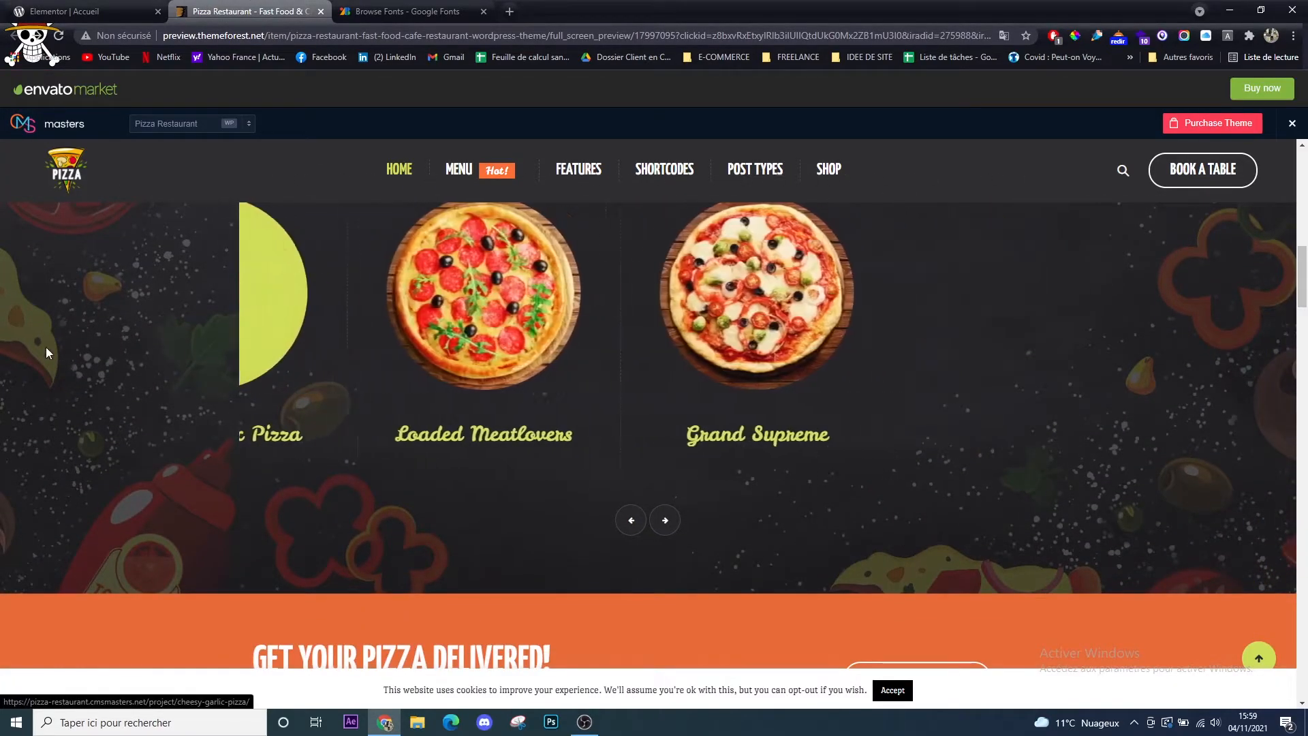
pyautogui.moveTo(161, 368); pyautogui.dragTo(1074, 377)
pyautogui.moveTo(487, 364); pyautogui.dragTo(1126, 361)
pyautogui.moveTo(533, 353); pyautogui.dragTo(1039, 364)
pyautogui.scroll(1, 934, 393)
pyautogui.scroll(1, 935, 392)
pyautogui.click(361, 6)
# Add a new section with three equal columns below the welcome section on the Elementor page
pyautogui.click(76, 6)
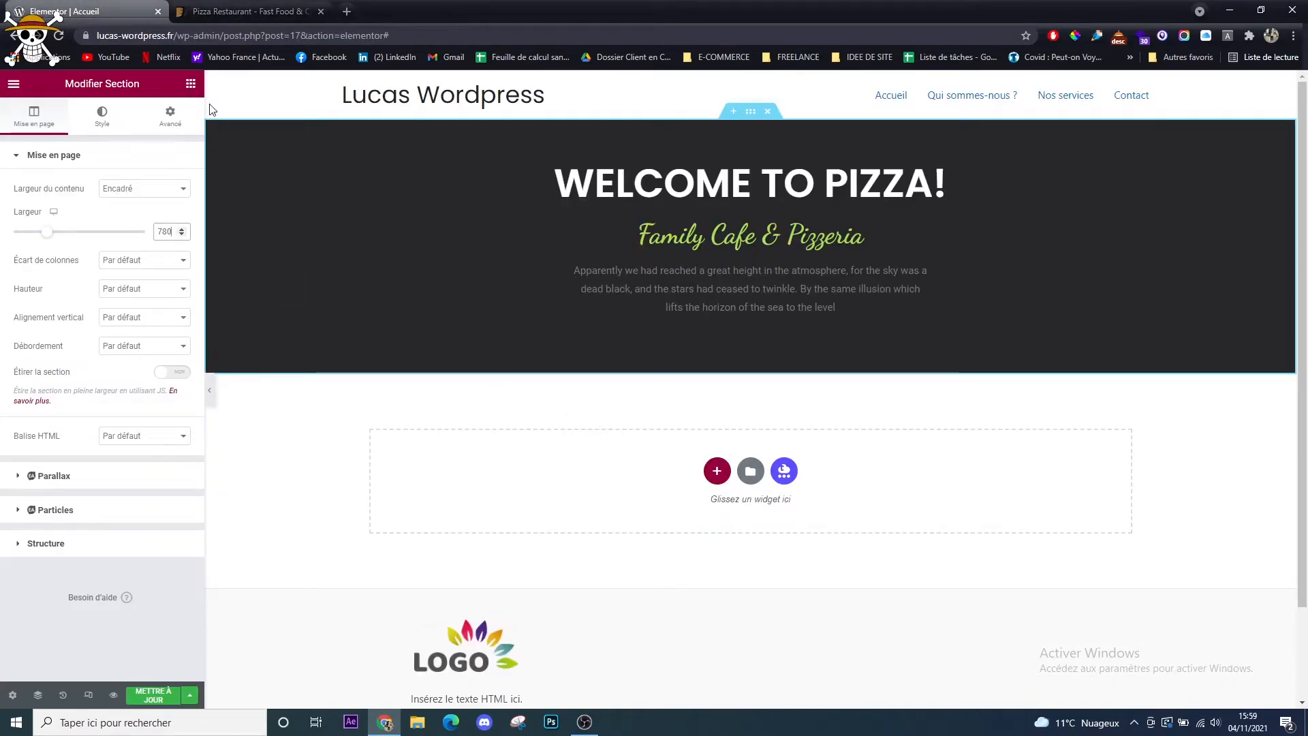
pyautogui.click(191, 84)
pyautogui.moveTo(53, 211); pyautogui.dragTo(108, 237)
pyautogui.click(712, 474)
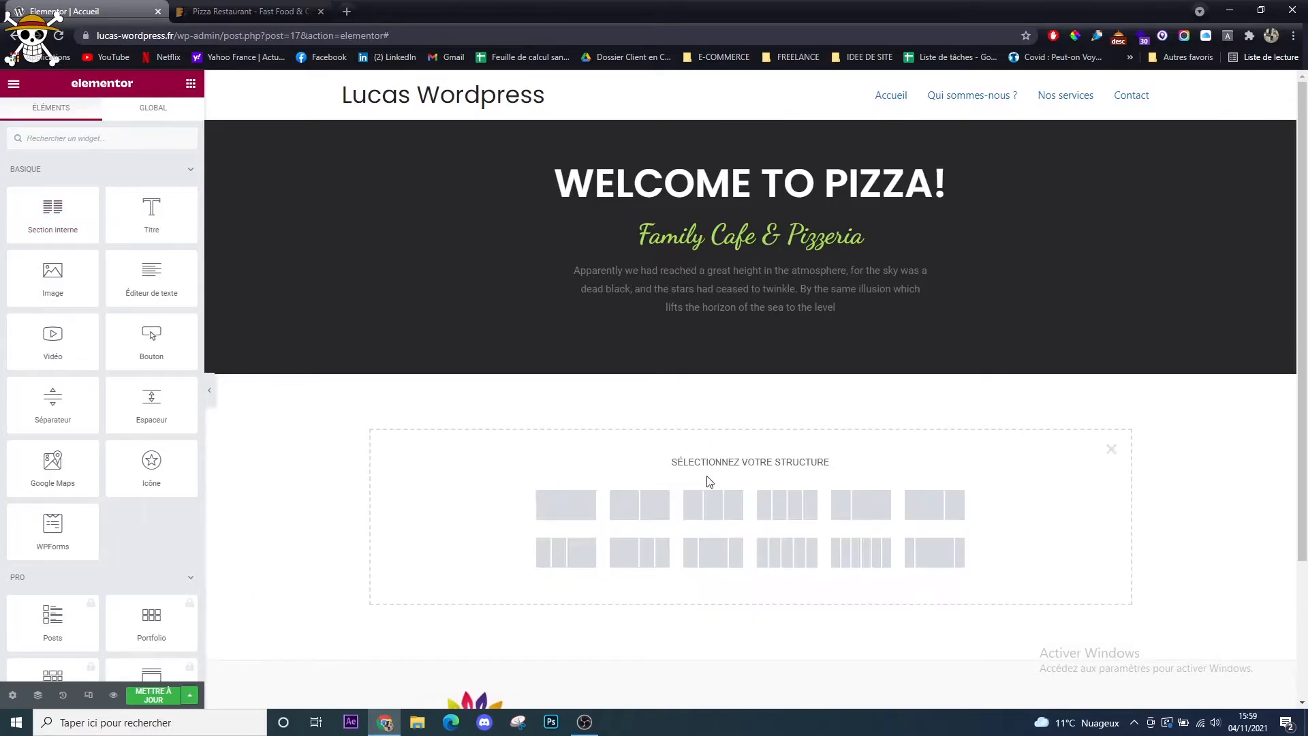
pyautogui.click(716, 524)
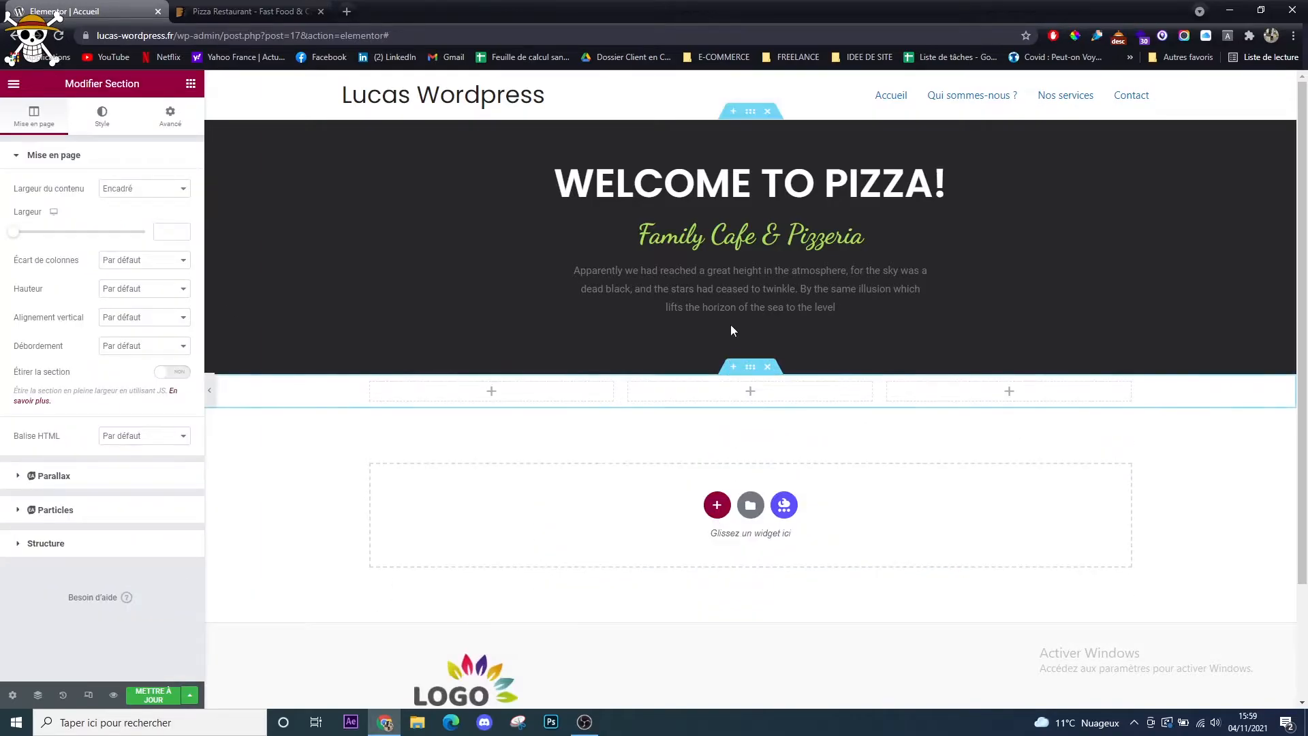
# Copy the dark welcome section and paste its style onto the empty three-column section below
pyautogui.click(750, 112)
pyautogui.rightClick(314, 179)
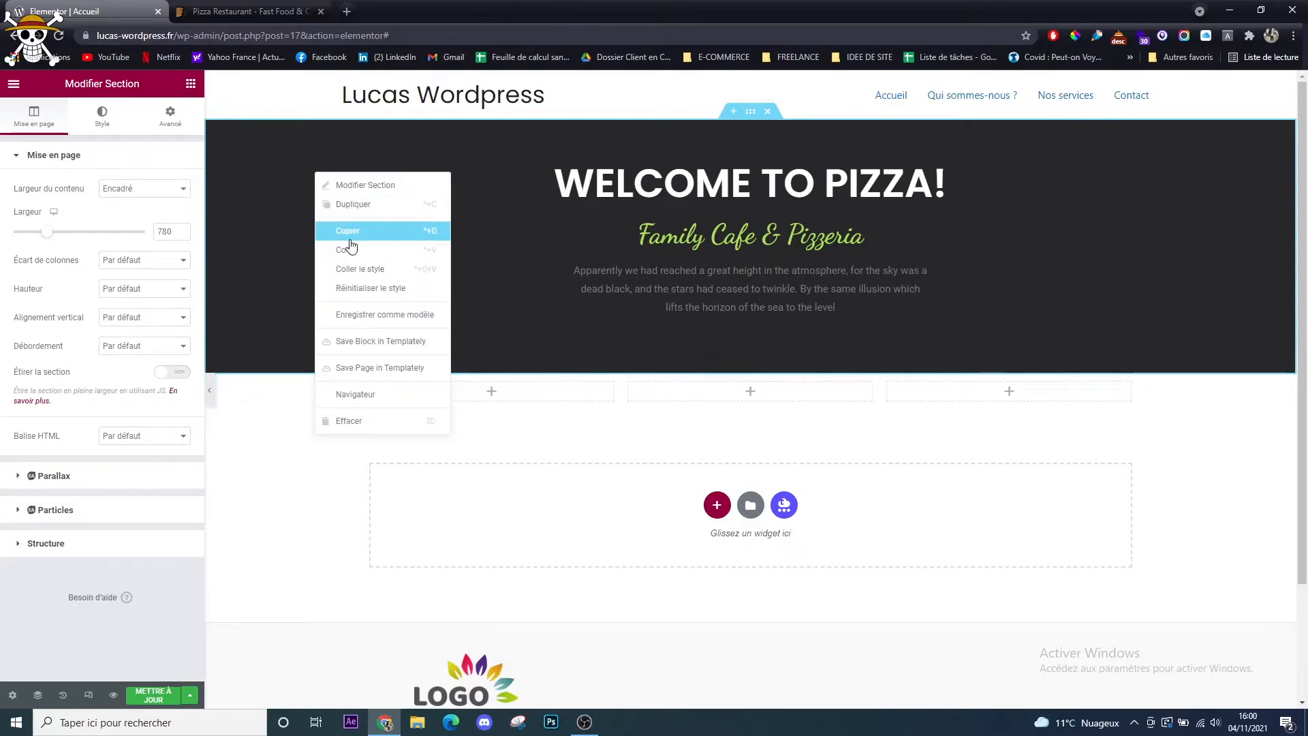
pyautogui.click(349, 243)
pyautogui.rightClick(281, 391)
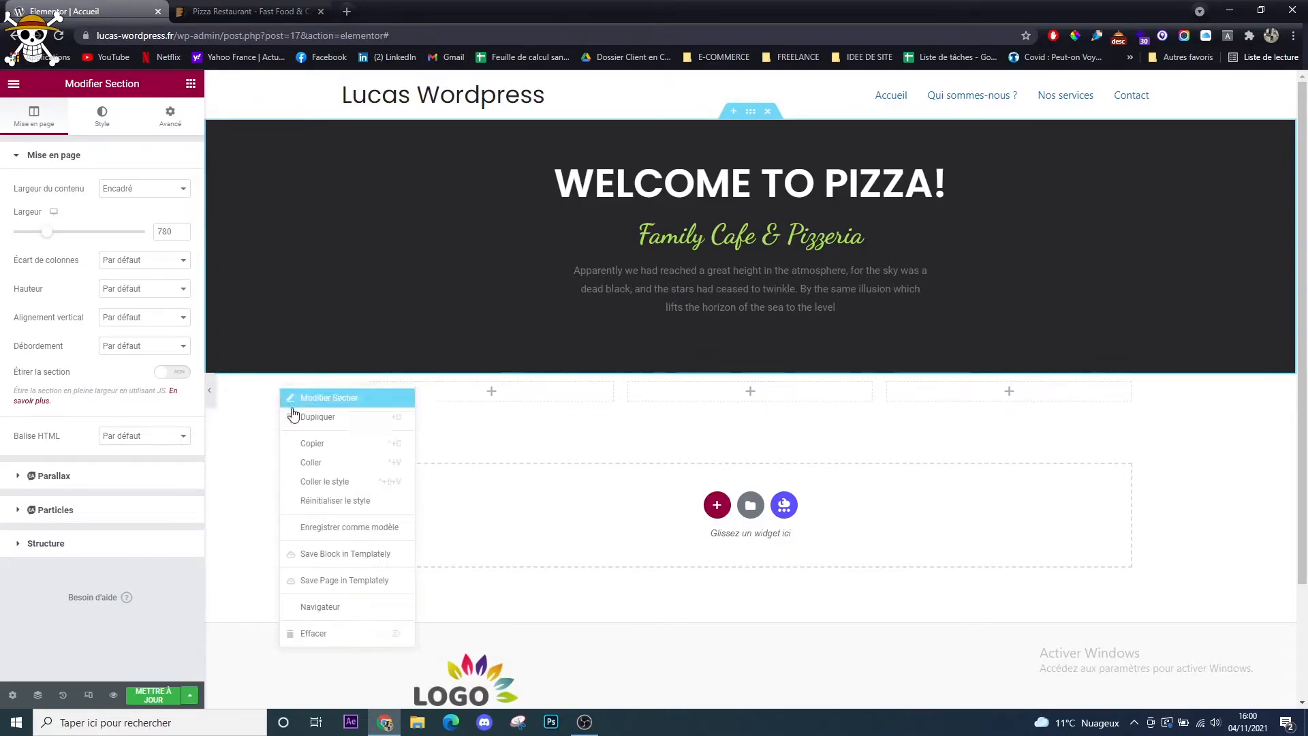
pyautogui.click(344, 482)
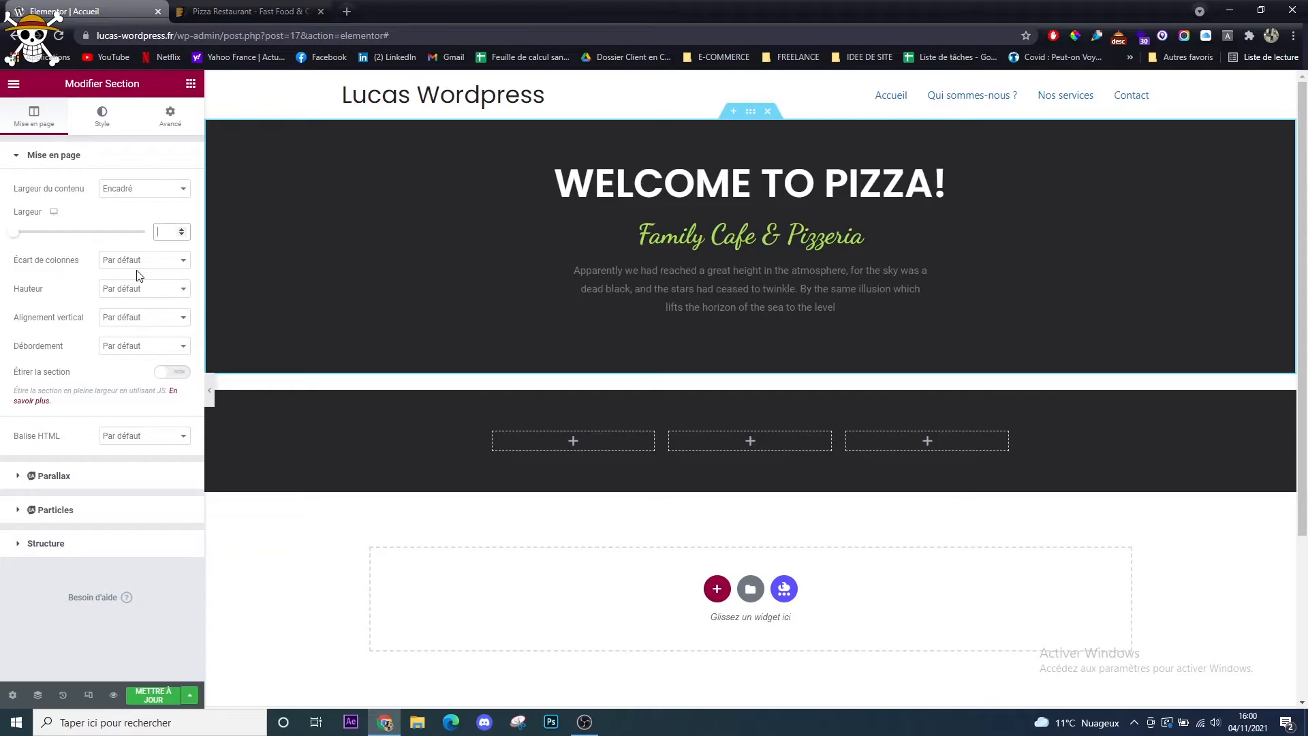
# Clear the three-column section's content width and its top and bottom margins
pyautogui.click(301, 393)
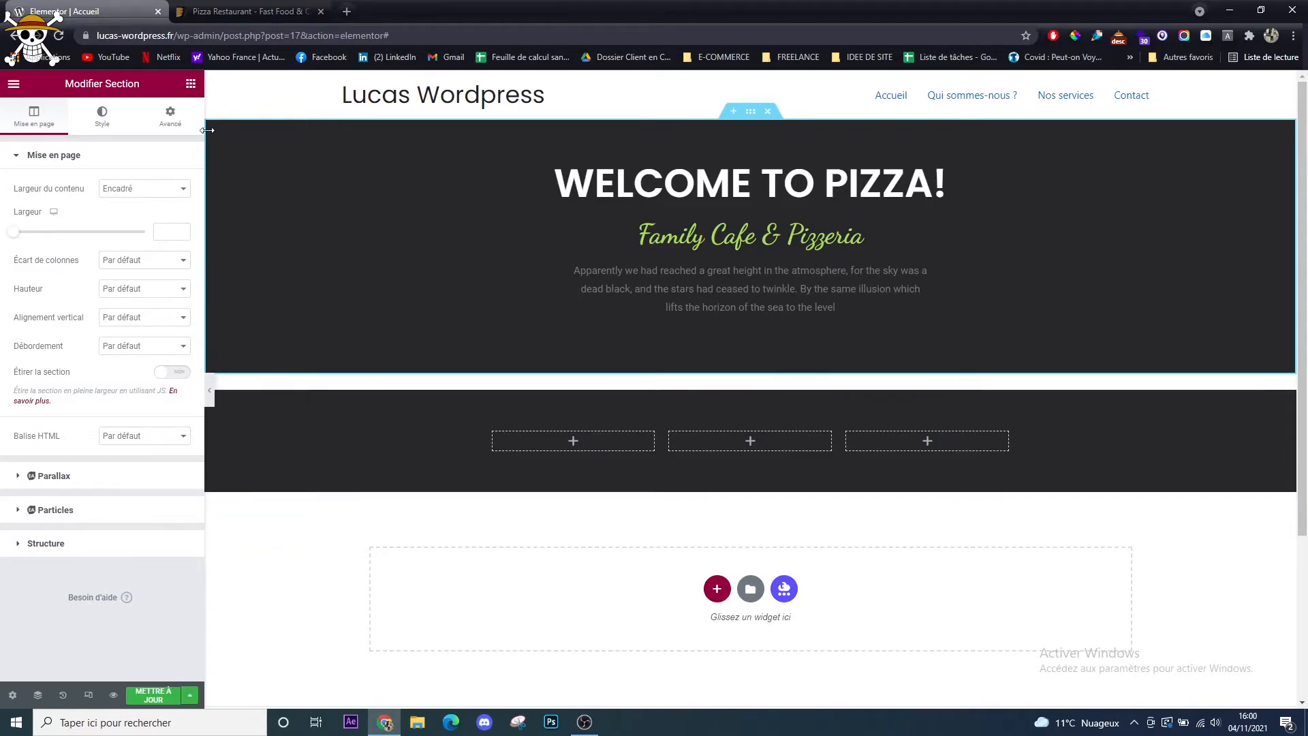
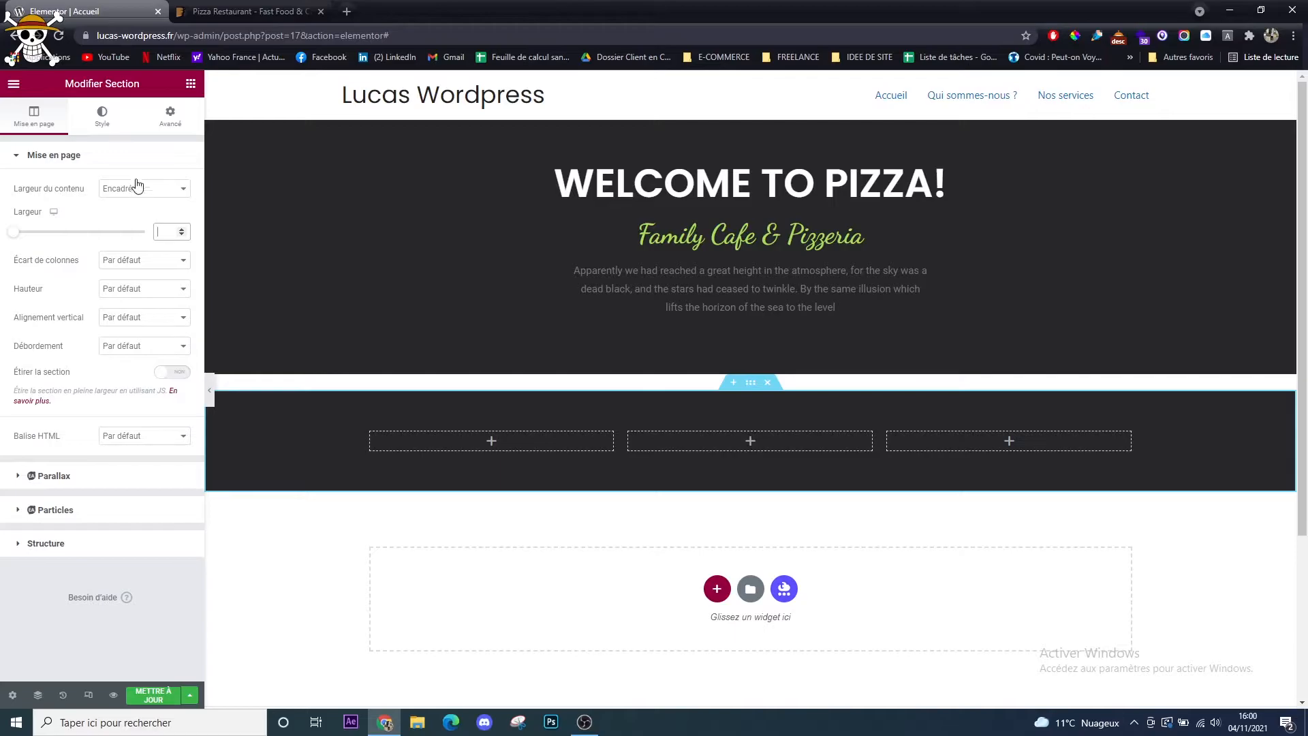
pyautogui.click(169, 117)
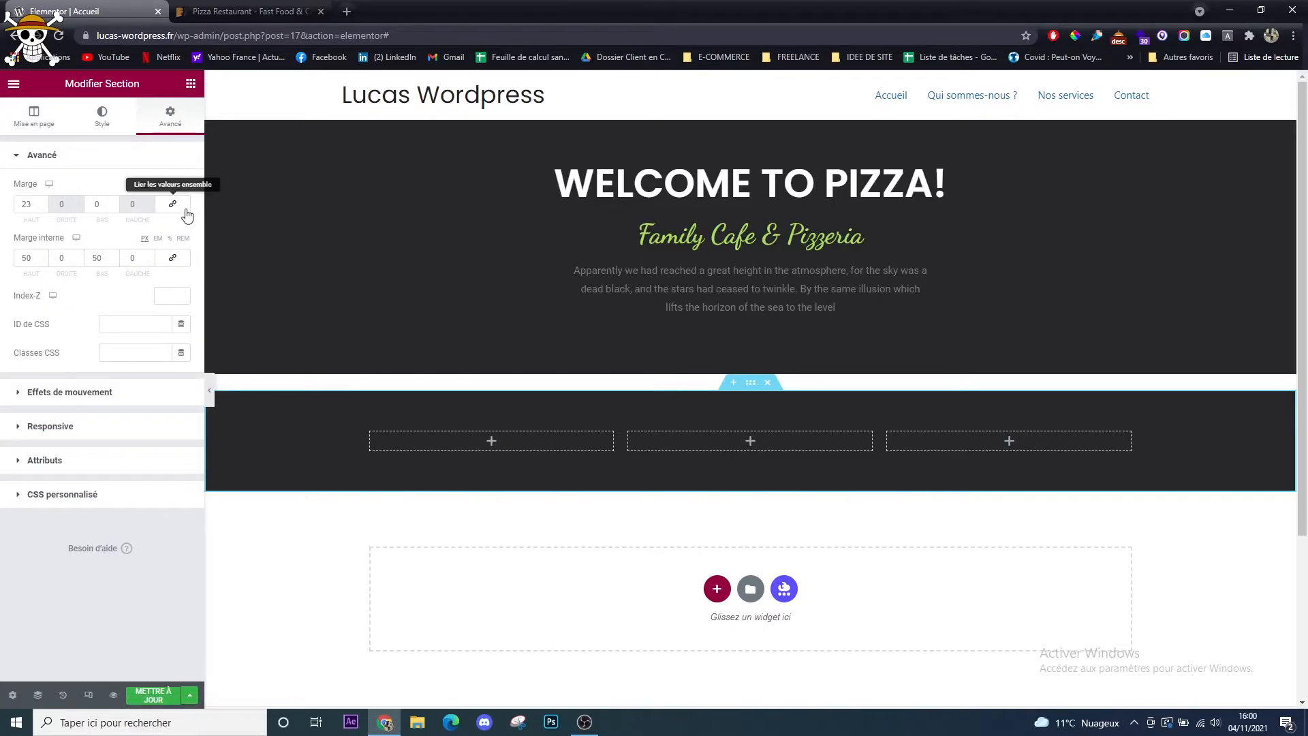
pyautogui.press('BackSpace')
pyautogui.press('BackSpace')
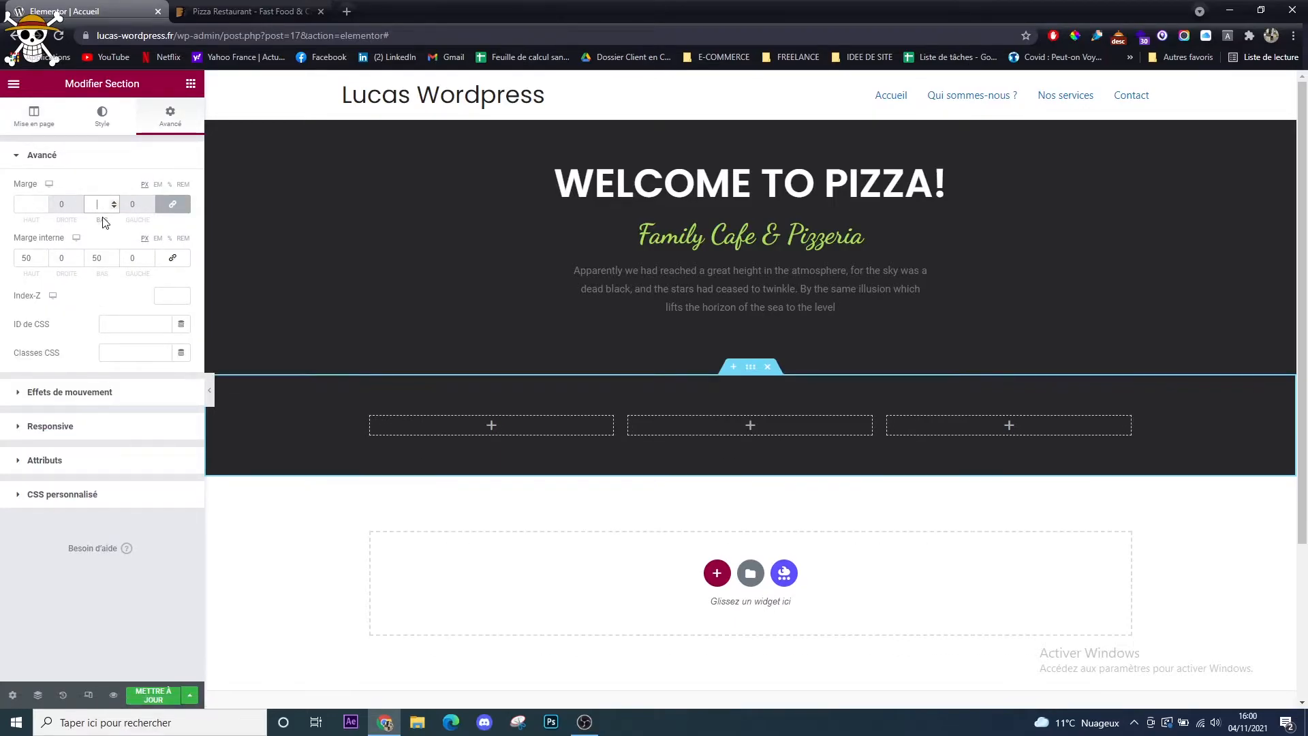
# Add an image widget to each of the three columns below the welcome text
pyautogui.click(190, 83)
pyautogui.moveTo(40, 287); pyautogui.dragTo(566, 429)
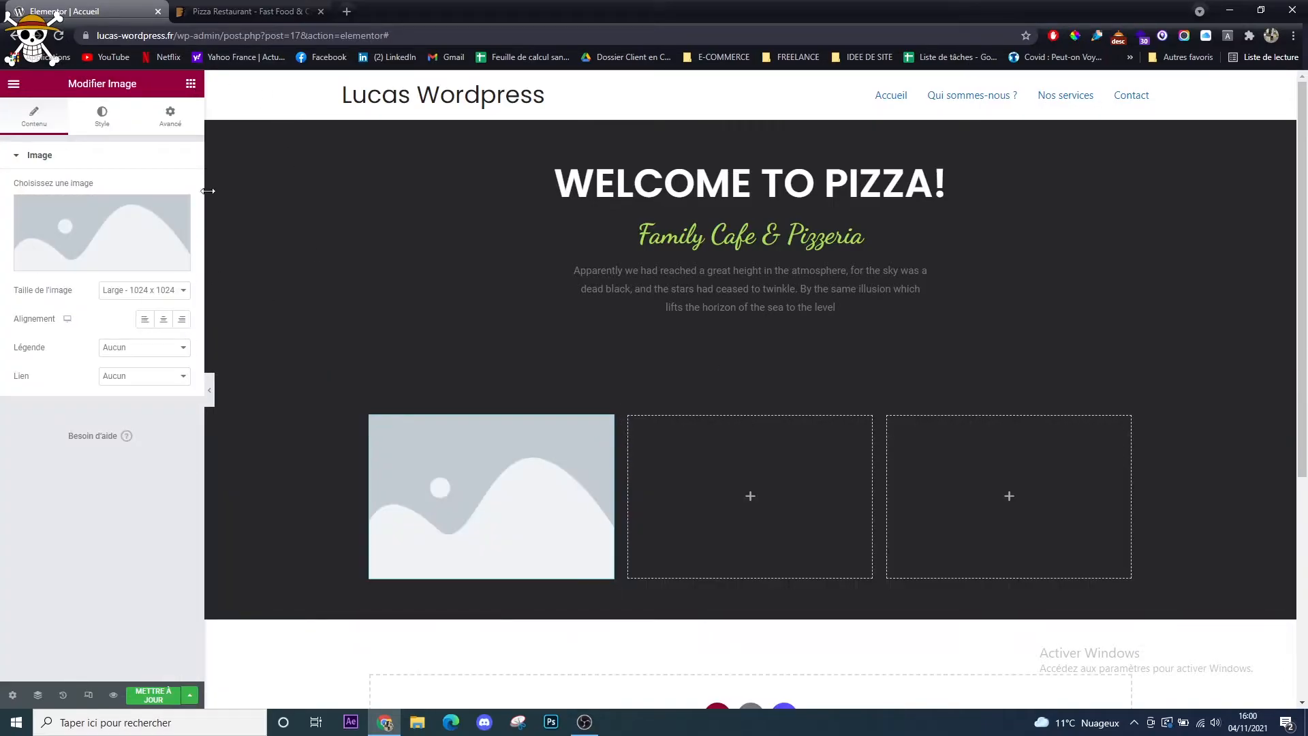
pyautogui.moveTo(53, 272); pyautogui.dragTo(681, 477)
pyautogui.click(188, 85)
pyautogui.moveTo(52, 273); pyautogui.dragTo(983, 543)
# Inspect the page code behind the demo's Margherita pizza picture, then close the inspector and the extra tab
pyautogui.click(245, 11)
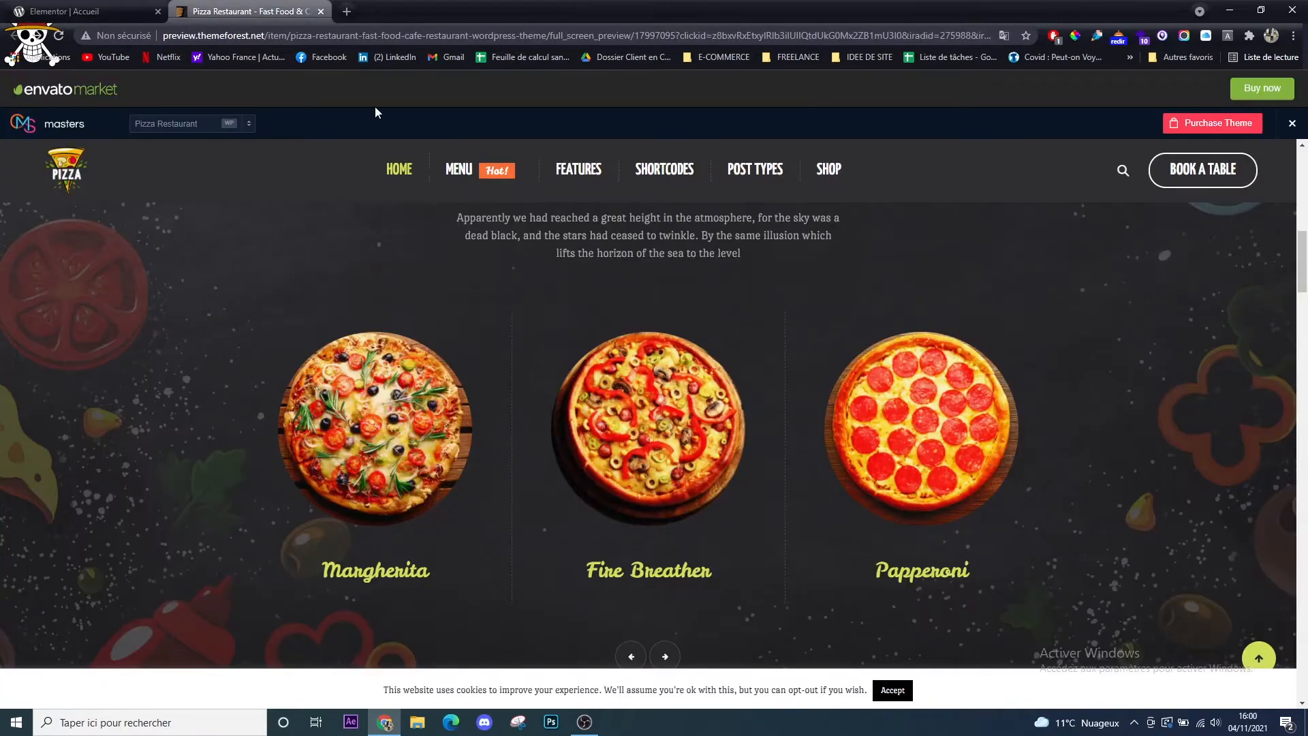
pyautogui.rightClick(377, 406)
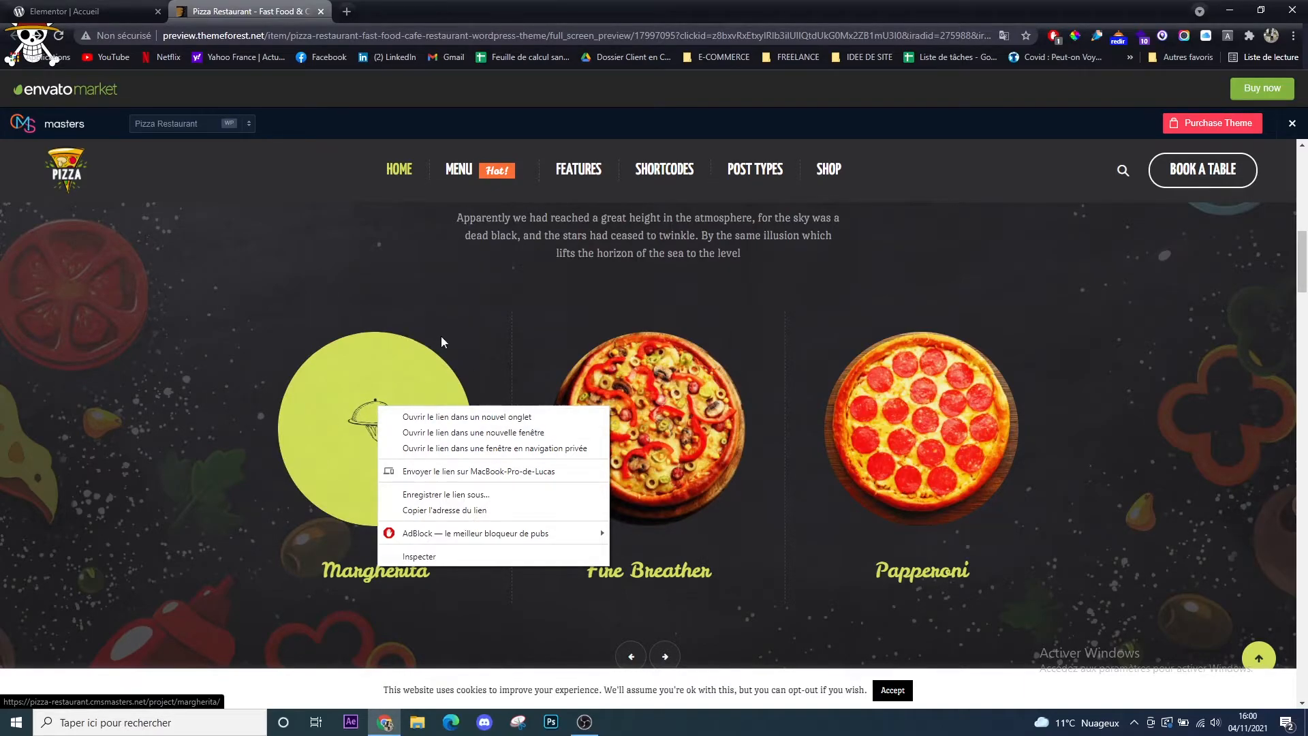
pyautogui.rightClick(418, 364)
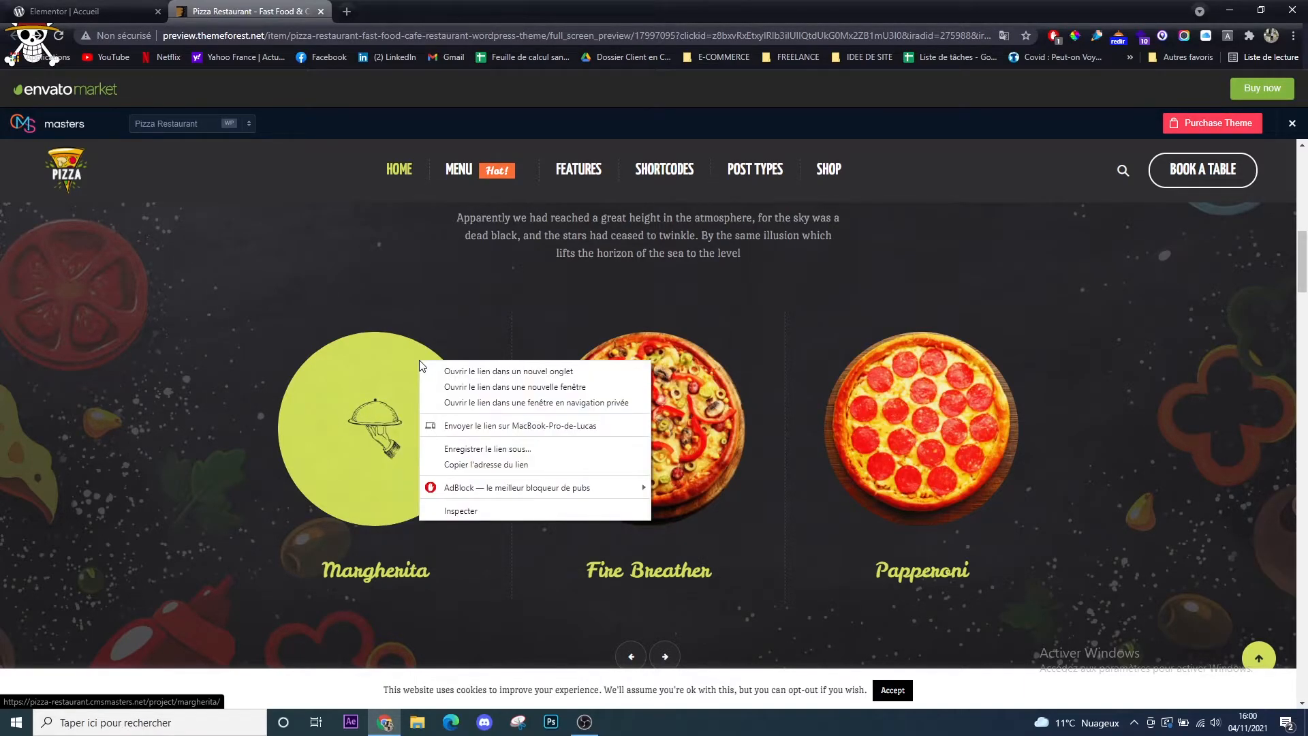
pyautogui.click(470, 510)
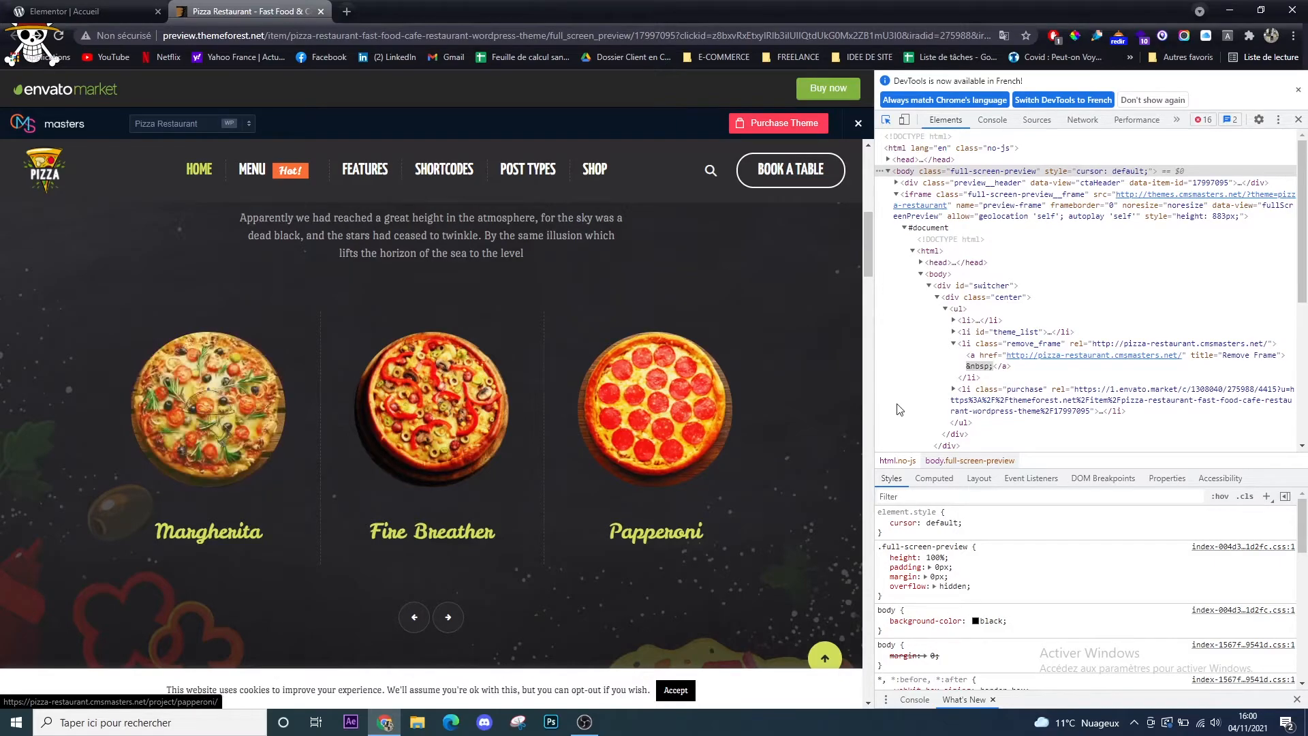
pyautogui.click(1114, 355)
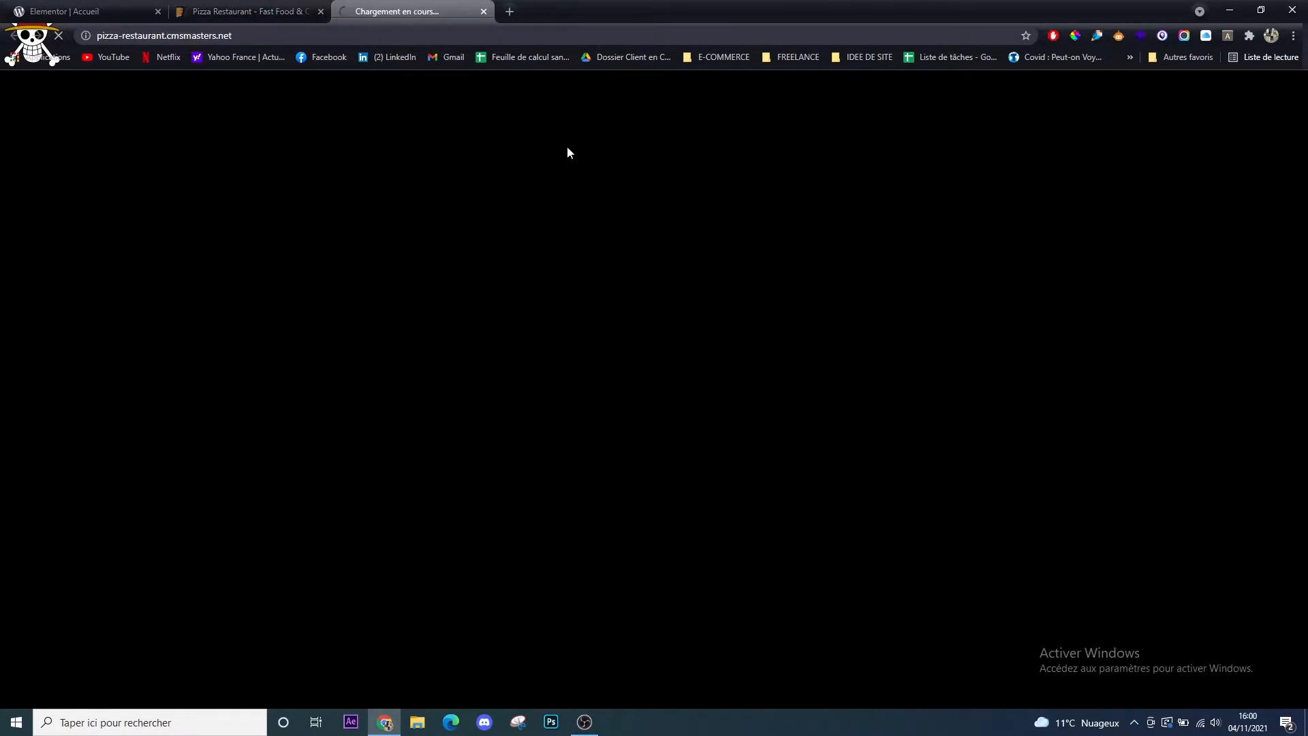
pyautogui.middleClick(402, 5)
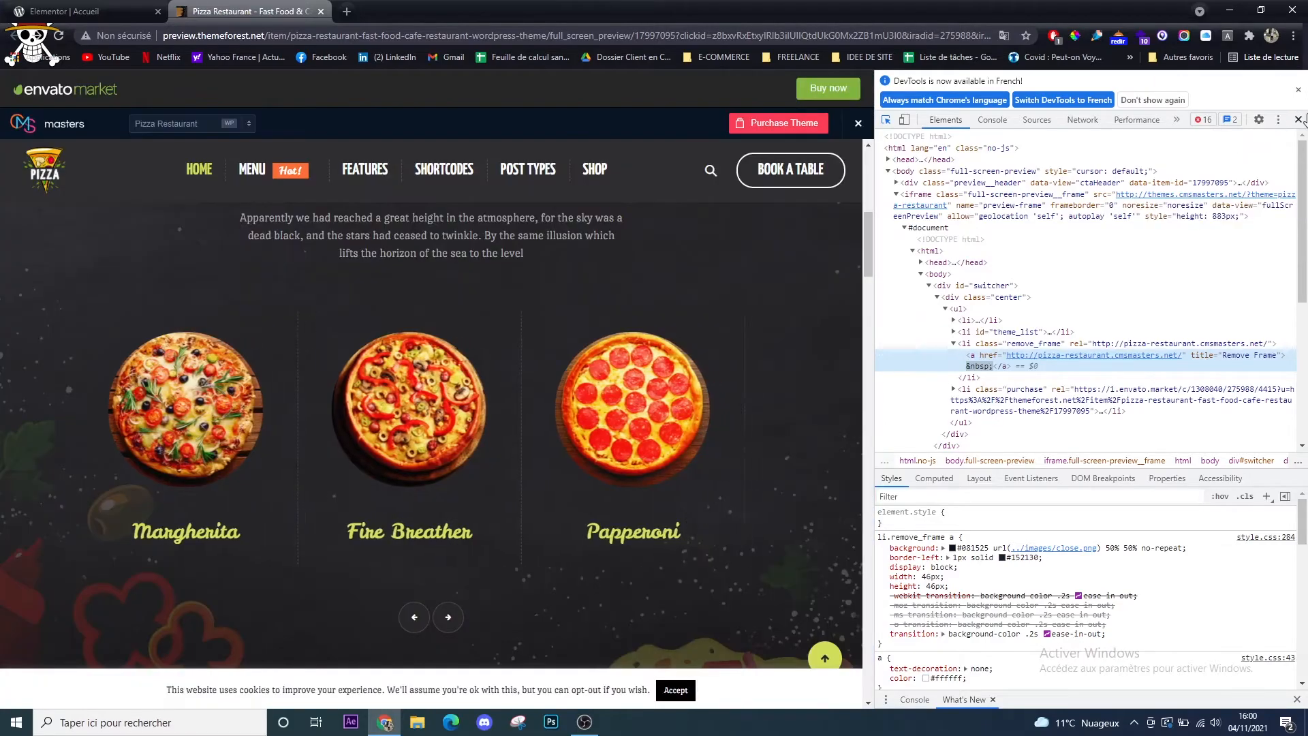
pyautogui.click(1297, 119)
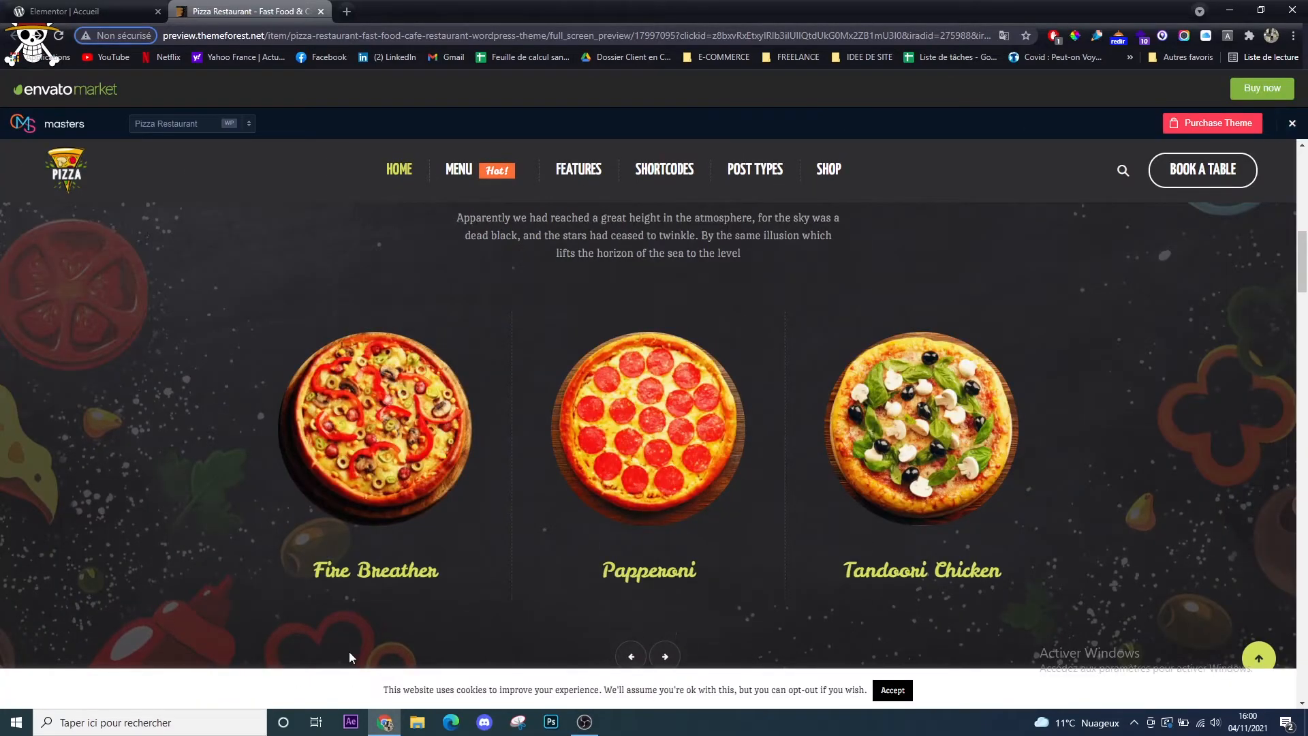
# Capture the demo's Fire Breather pizza with the Snipping Tool and save it to the desktop as the PNG pizza1
pyautogui.click(516, 722)
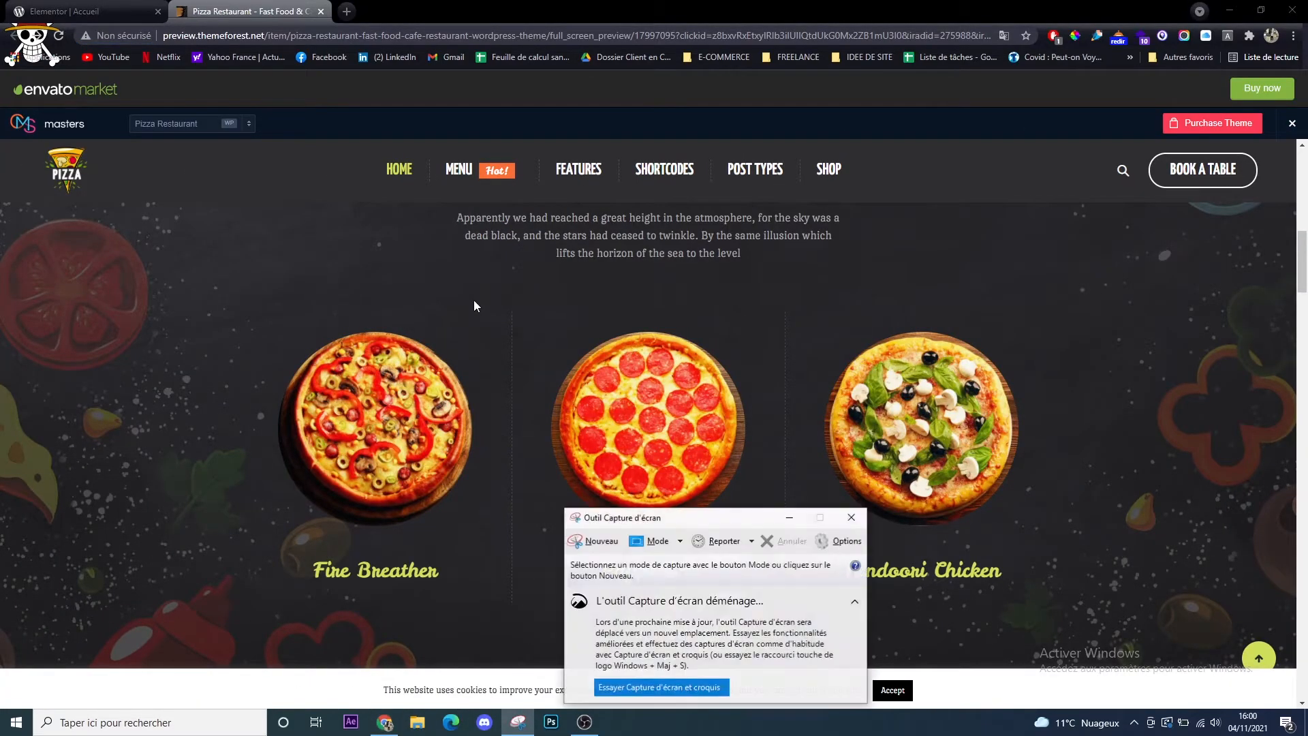
pyautogui.click(372, 475)
pyautogui.moveTo(239, 336); pyautogui.dragTo(486, 524)
pyautogui.click(219, 263)
pyautogui.moveTo(267, 324); pyautogui.dragTo(491, 540)
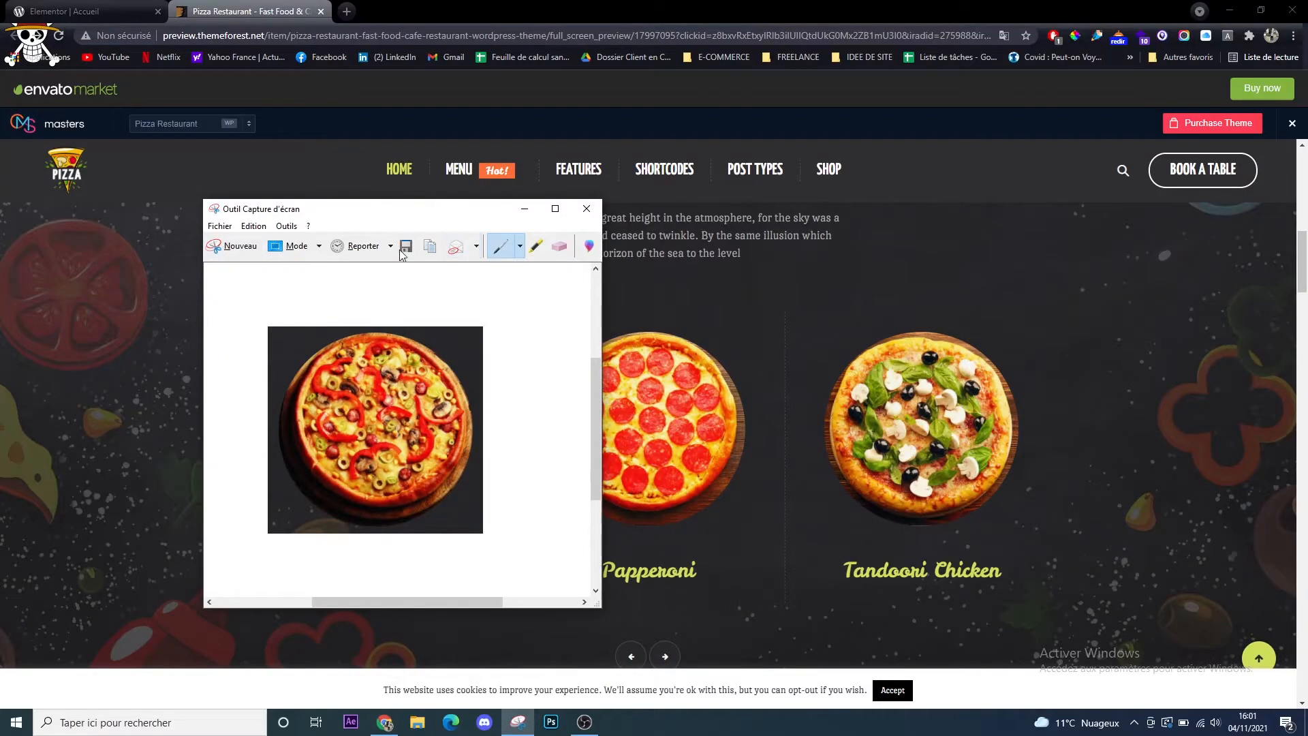
pyautogui.click(406, 248)
pyautogui.write('pizza1')
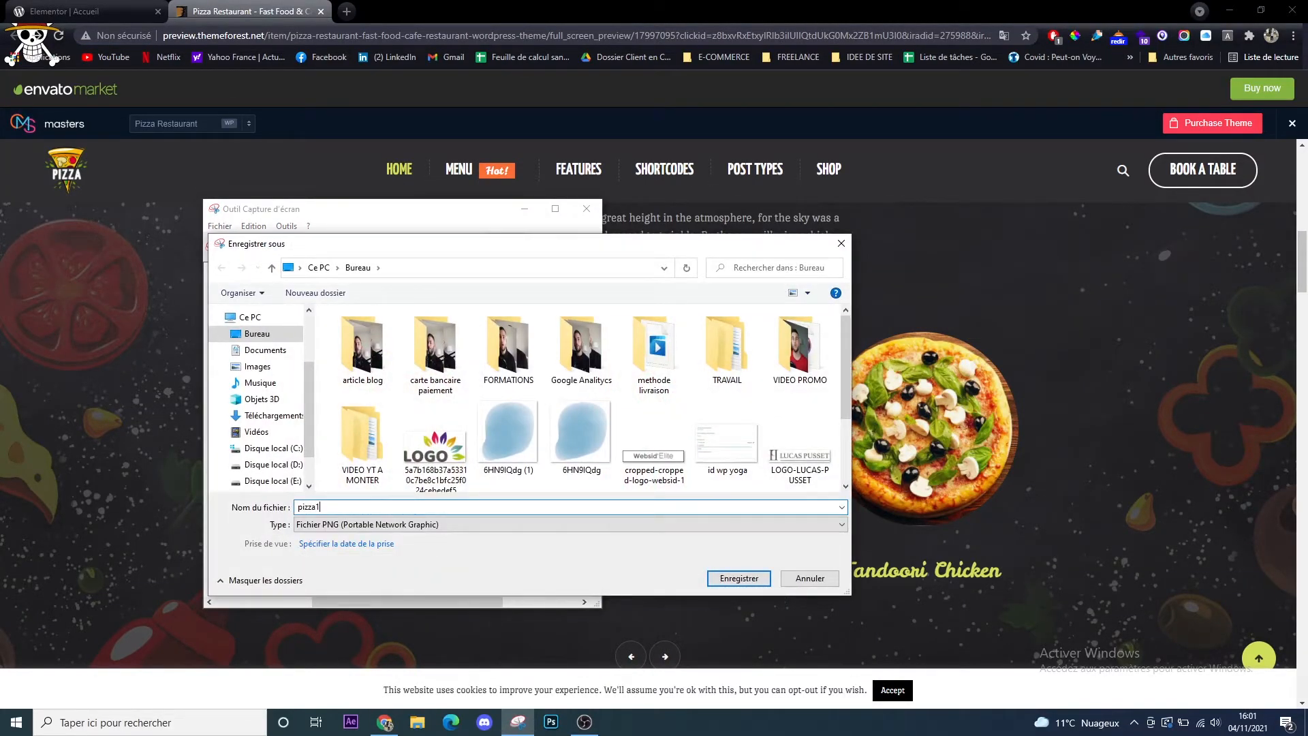
pyautogui.press('Return')
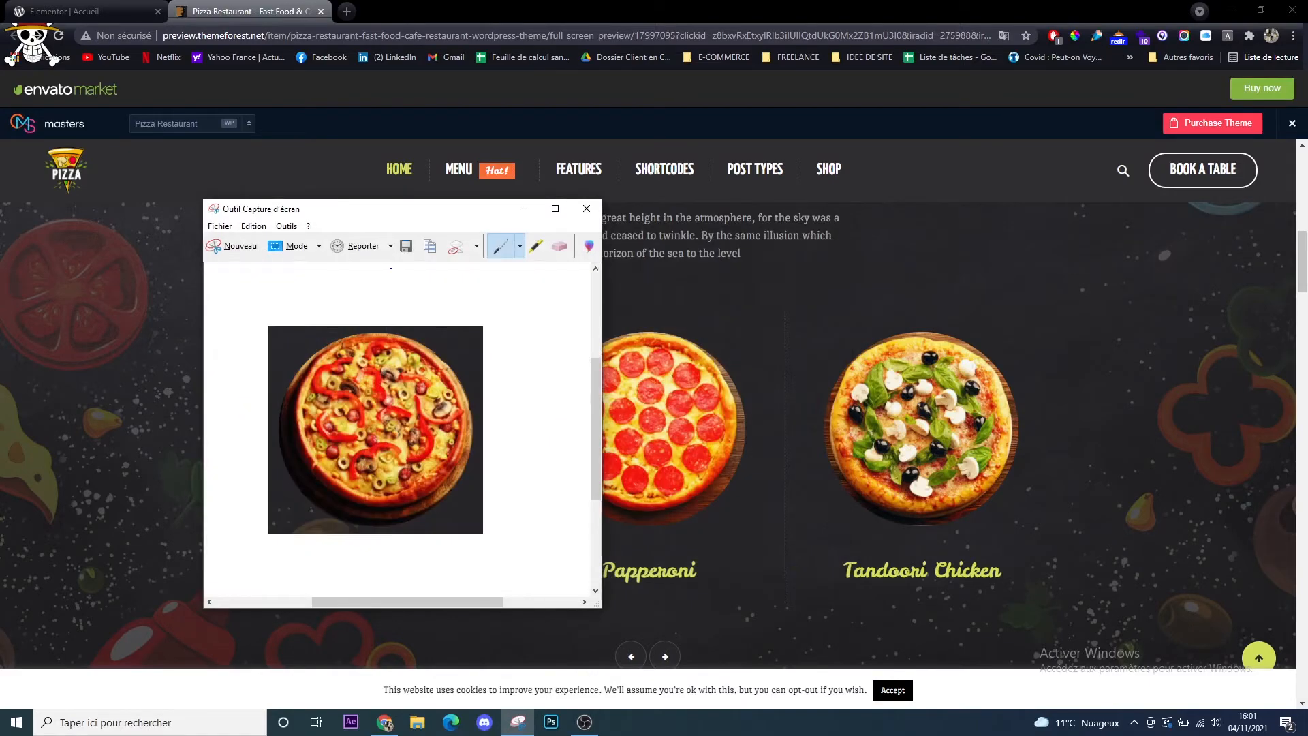
# Capture the demo's Tandoori Chicken pizza and save it to the desktop as pizza2
pyautogui.click(222, 227)
pyautogui.click(229, 242)
pyautogui.moveTo(546, 327); pyautogui.dragTo(752, 529)
pyautogui.click(689, 248)
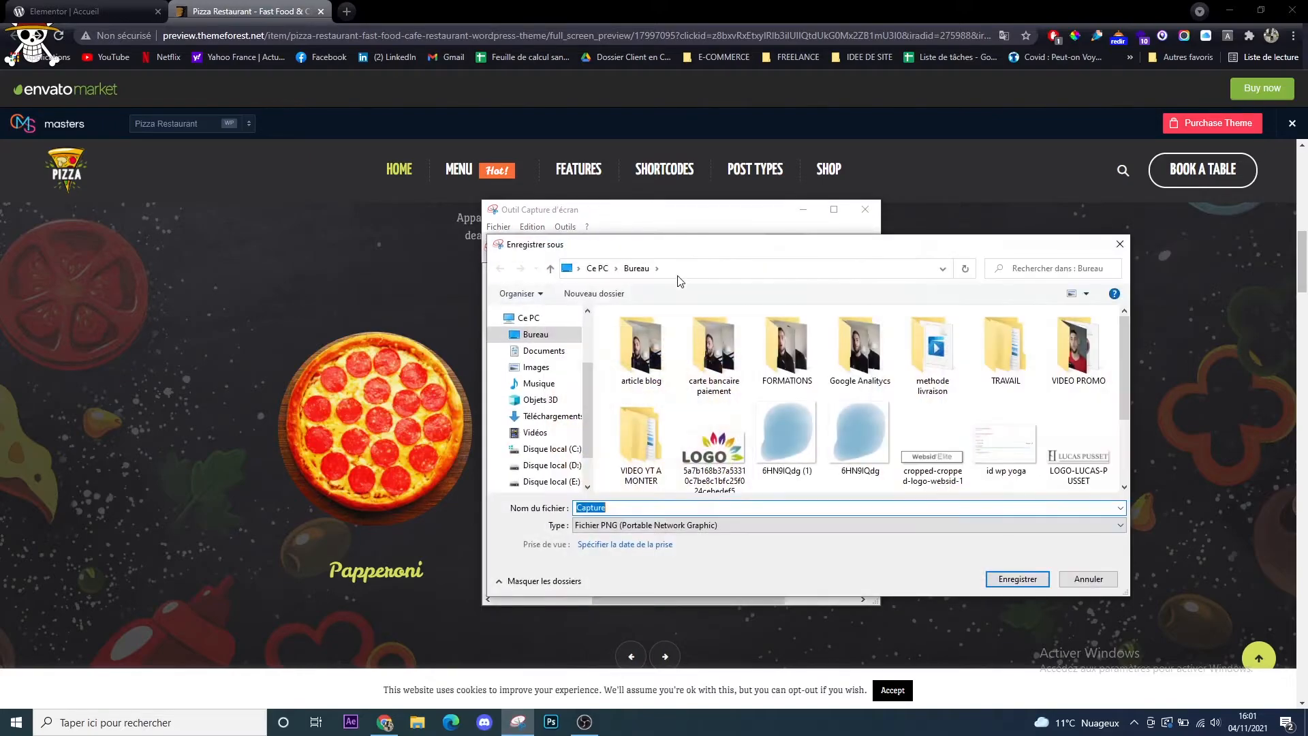
pyautogui.write('pizza')
pyautogui.press('Return')
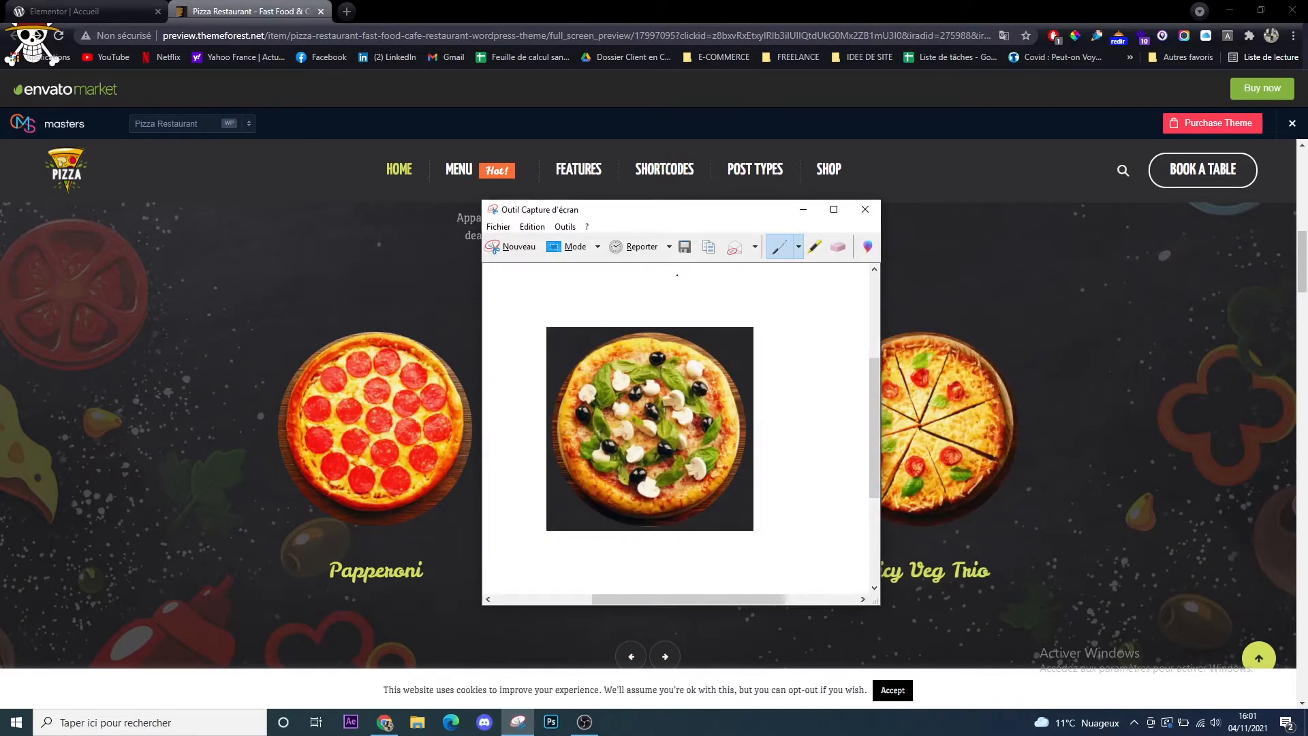
# Capture the demo's whole cherry-tomato pizza beside Spicy Veg Trio and save it as pizza3
pyautogui.click(511, 247)
pyautogui.moveTo(808, 322); pyautogui.dragTo(1023, 531)
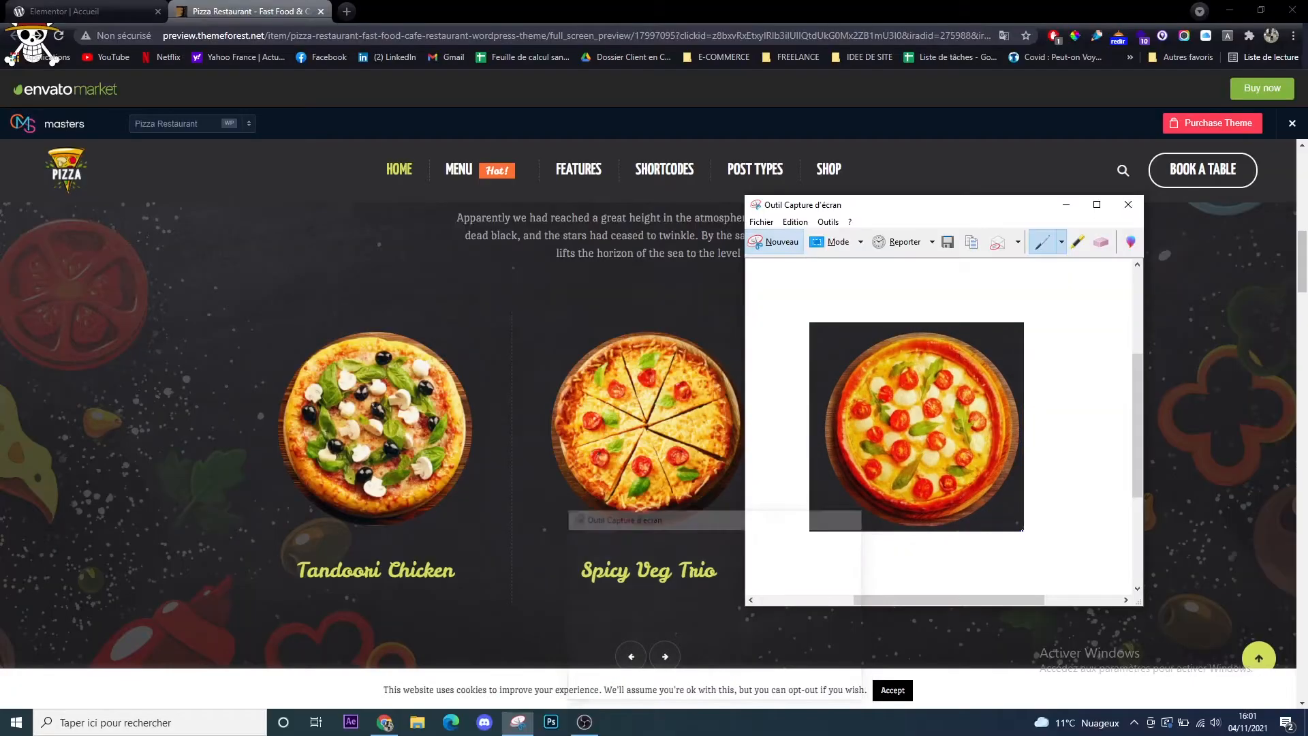
pyautogui.click(948, 243)
pyautogui.write('pizza3')
pyautogui.press('Return')
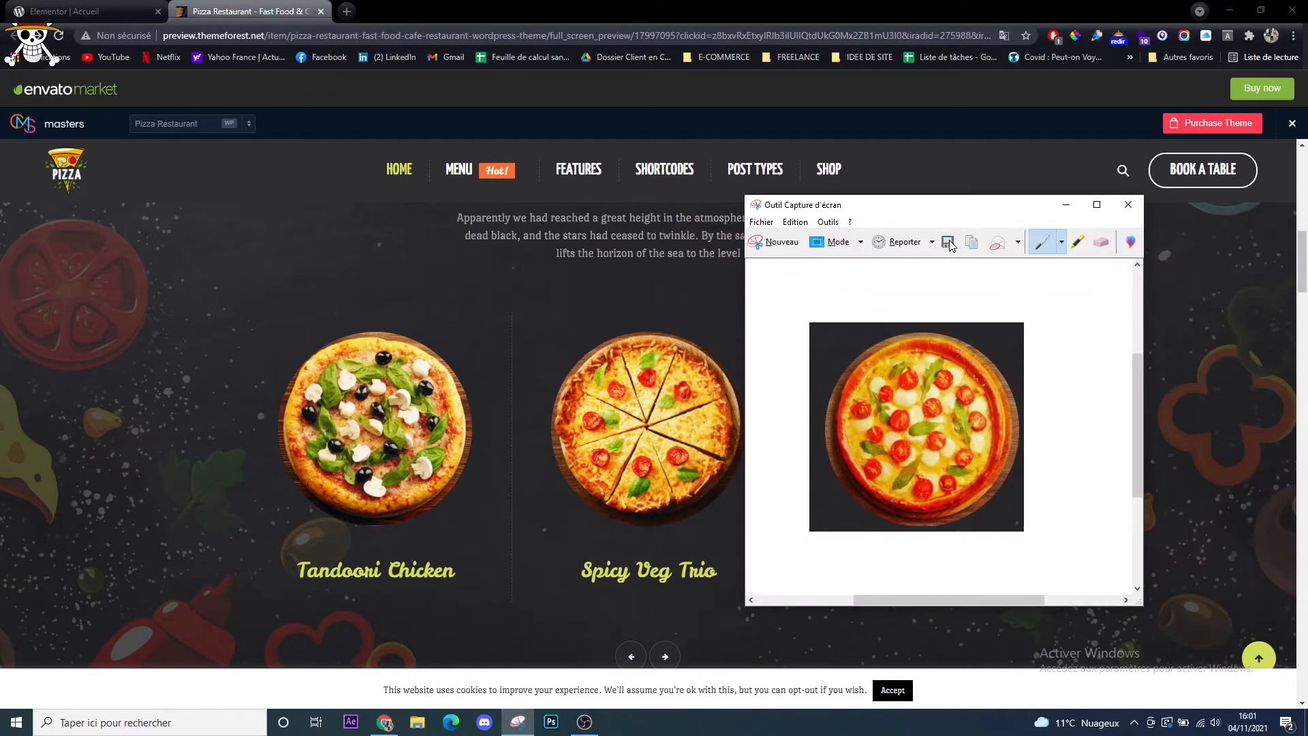
# Upload pizza1, pizza2 and pizza3 to the Elementor media library and use pizza3 as the first column's image
pyautogui.click(83, 13)
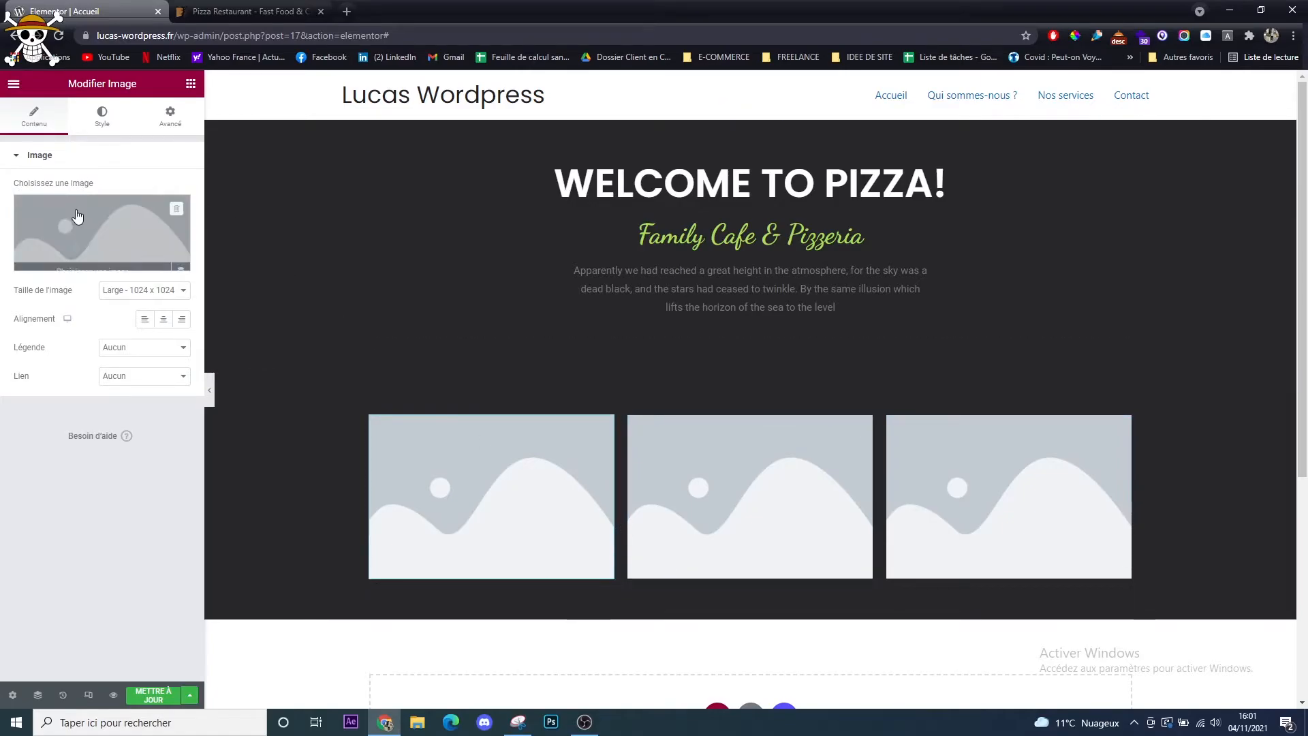
pyautogui.click(137, 225)
pyautogui.click(226, 148)
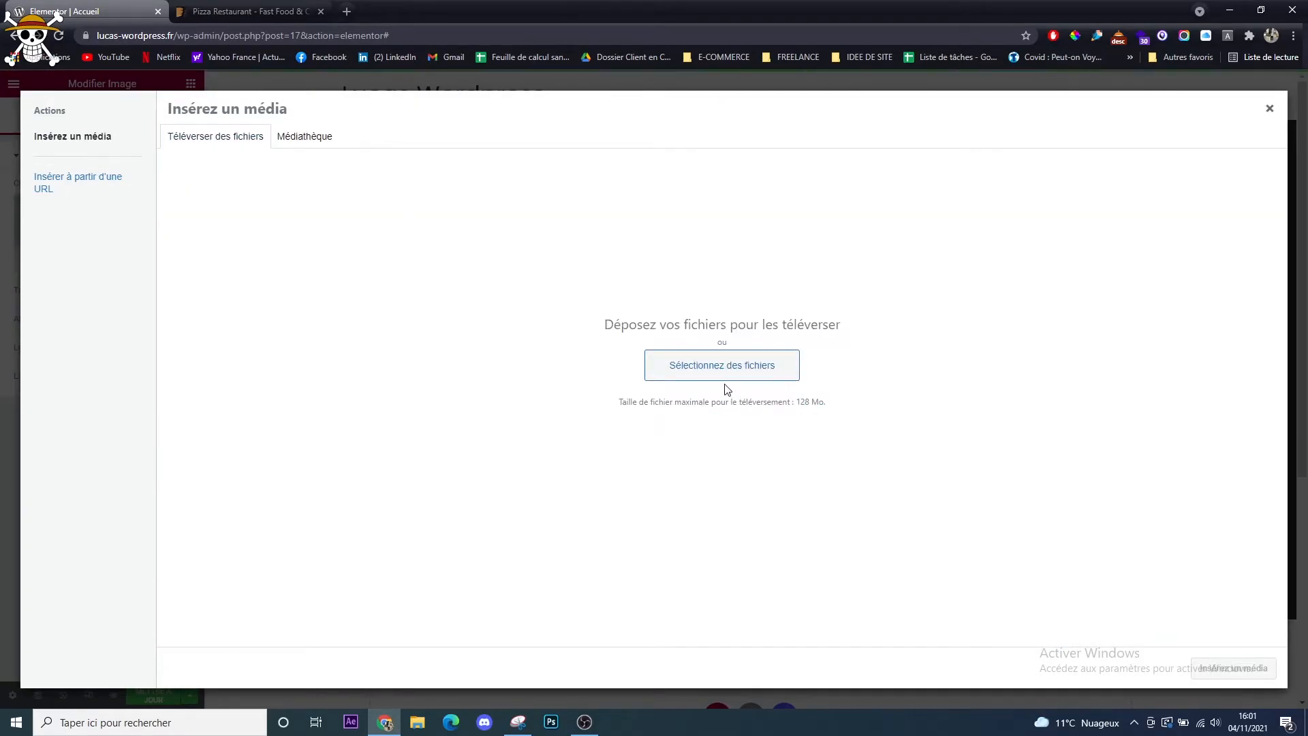
pyautogui.click(733, 364)
pyautogui.scroll(2, 66, 267)
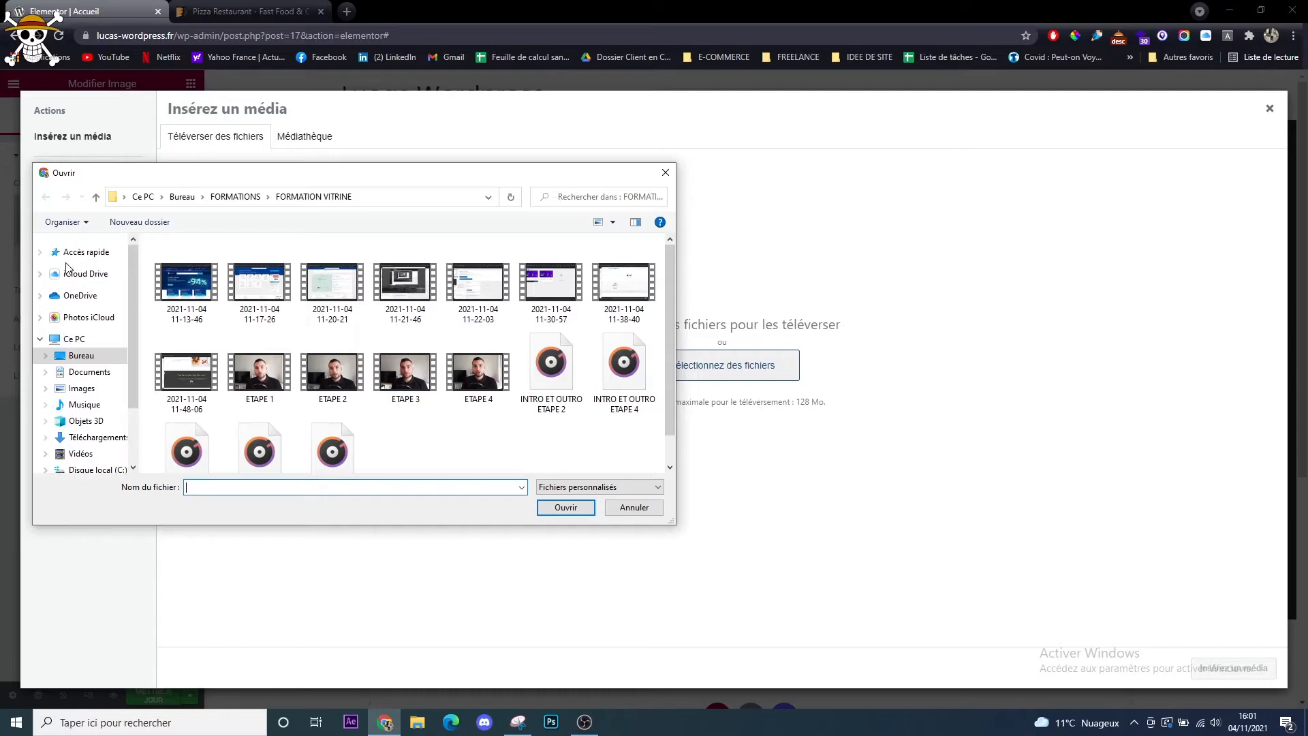
pyautogui.click(81, 256)
pyautogui.scroll(-2, 251, 368)
pyautogui.click(197, 379)
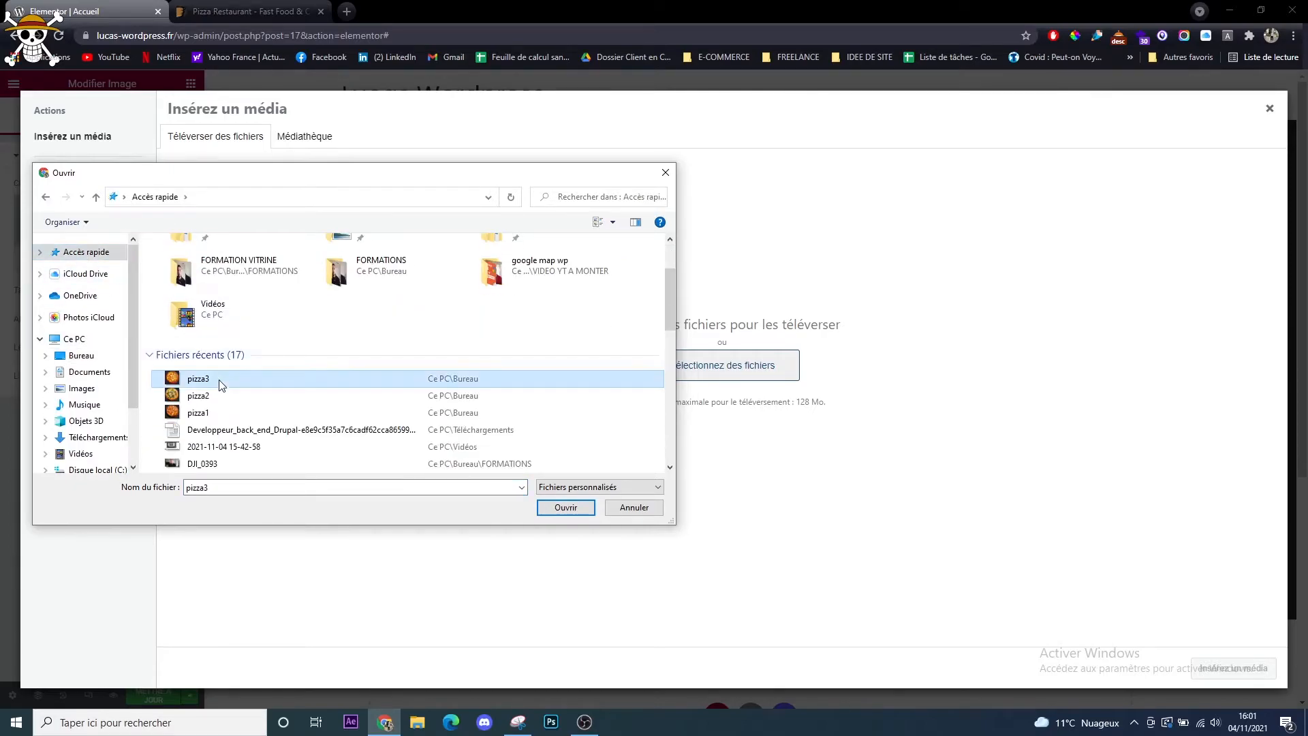
pyautogui.keyDown('shift'); pyautogui.click(211, 416); pyautogui.keyUp('shift')
pyautogui.click(565, 507)
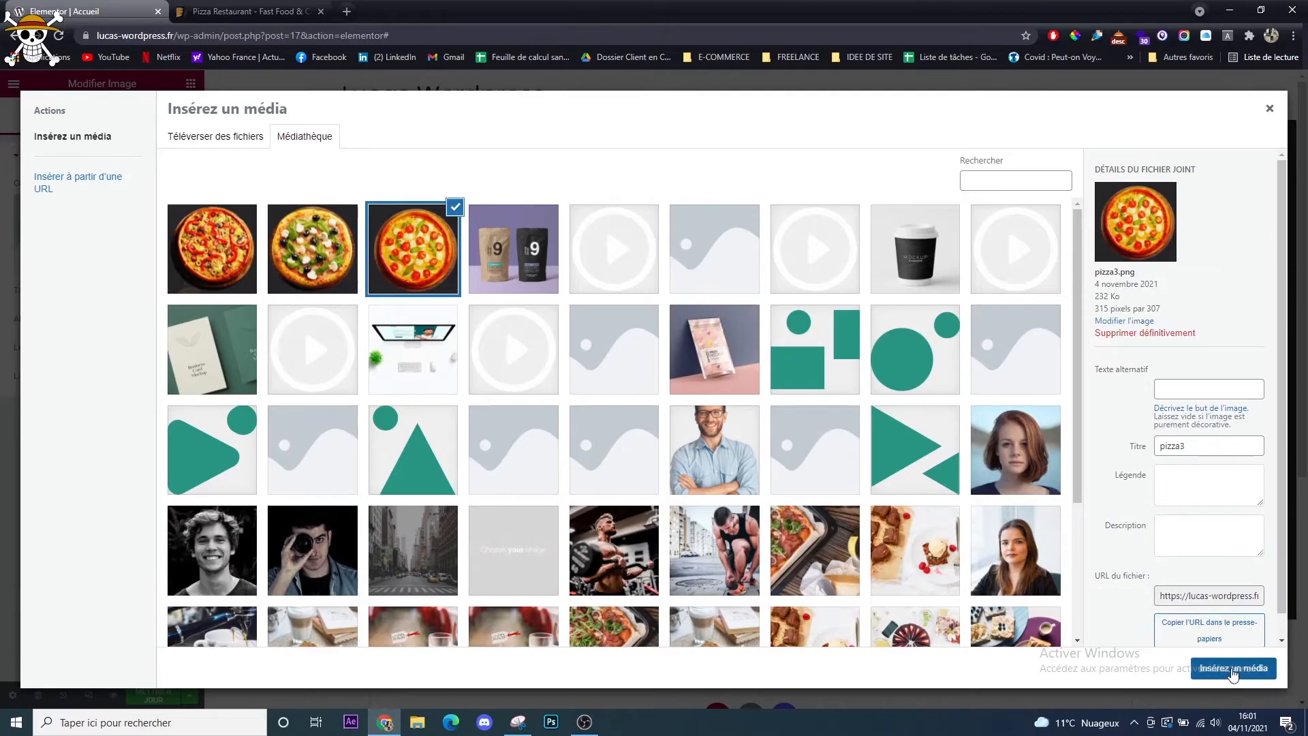
pyautogui.click(1233, 669)
# Duplicate the first column's pizza image into the second column and delete the placeholder image there
pyautogui.rightClick(484, 497)
pyautogui.click(576, 476)
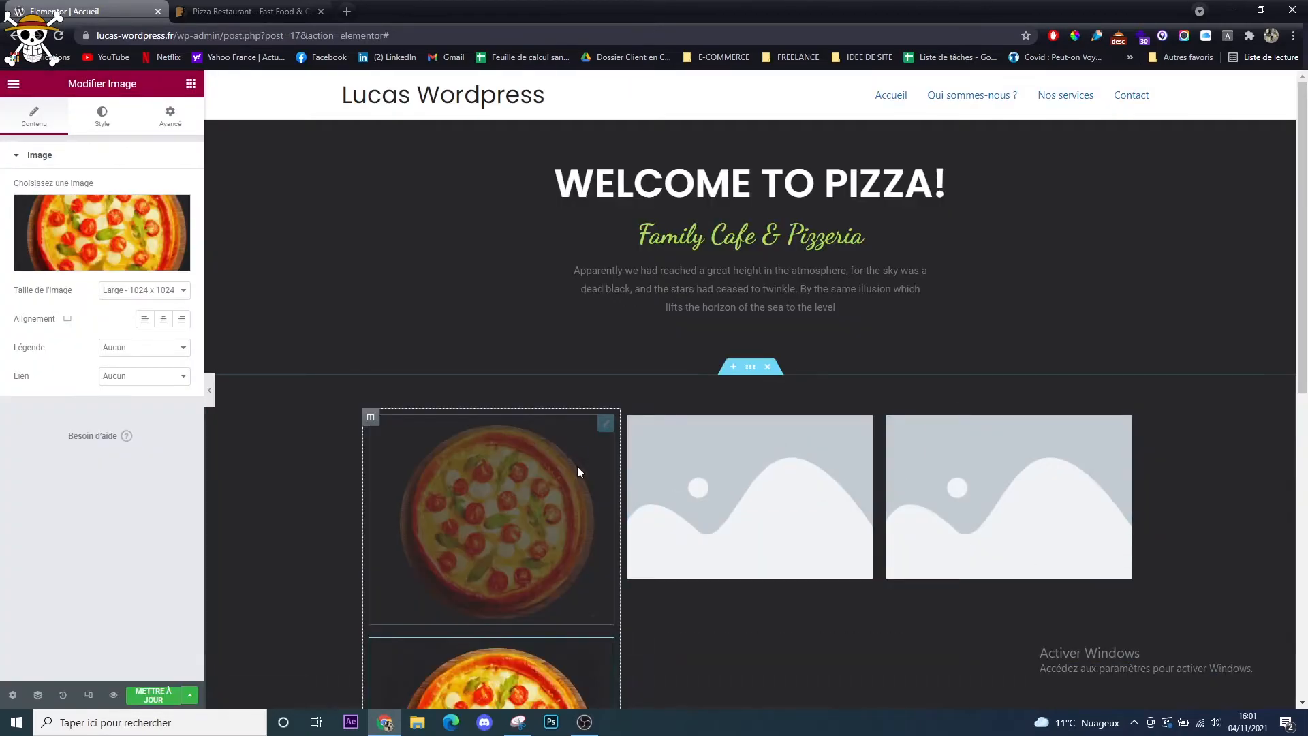
pyautogui.rightClick(775, 459)
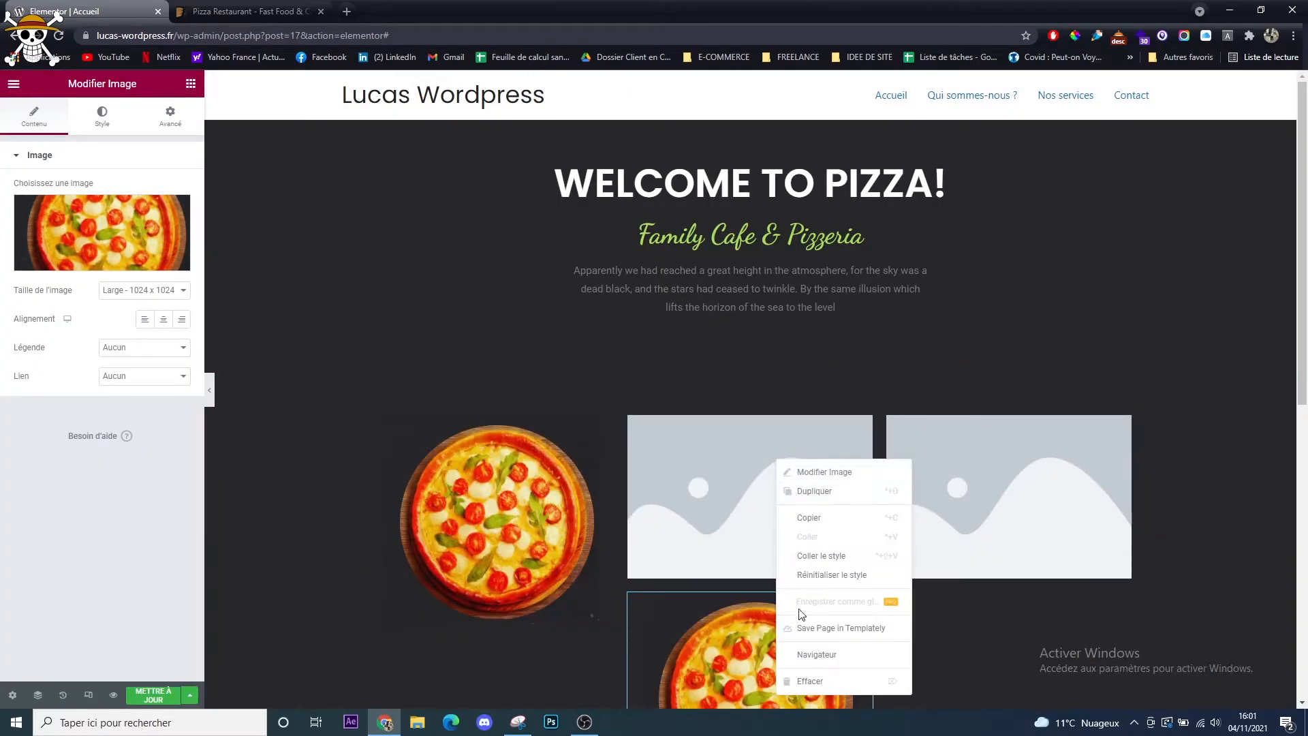
pyautogui.click(835, 681)
# Set the second column's image to pizza2 and the third column's image to pizza1
pyautogui.click(134, 222)
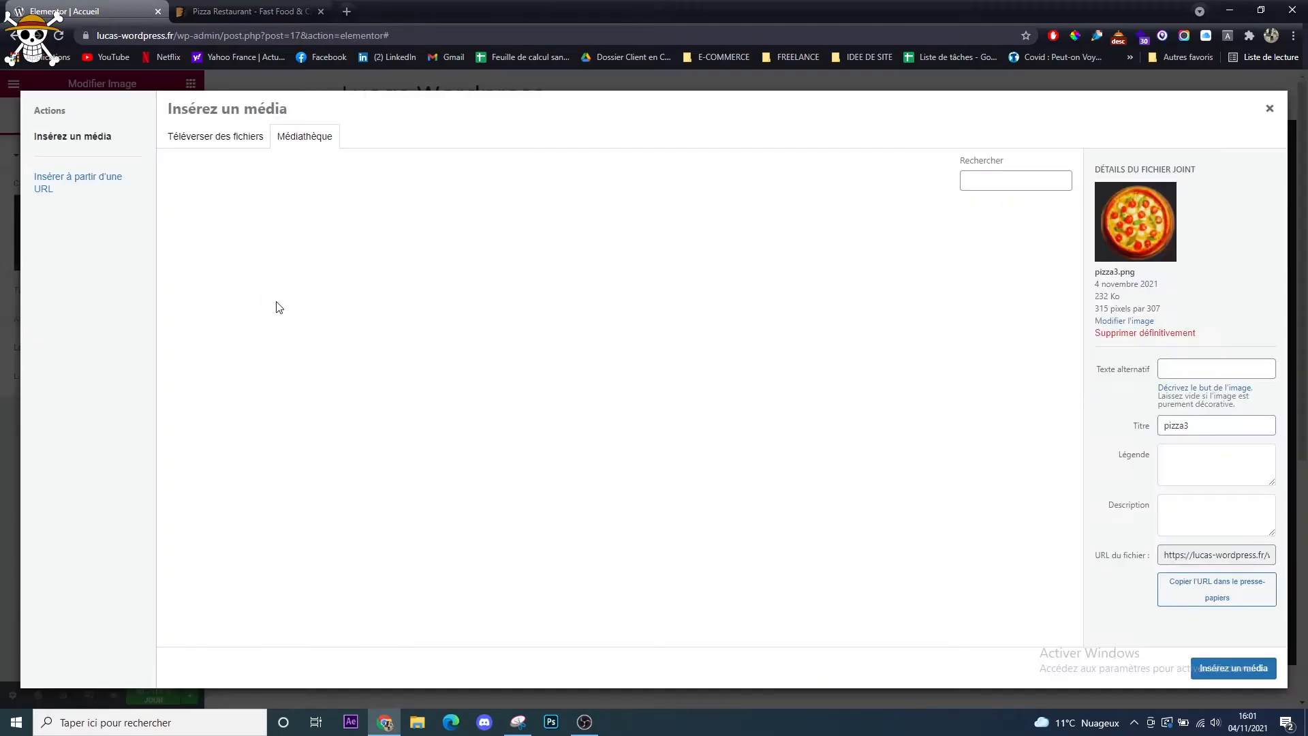
pyautogui.click(312, 259)
pyautogui.click(1224, 668)
pyautogui.click(888, 476)
pyautogui.click(47, 239)
pyautogui.click(236, 256)
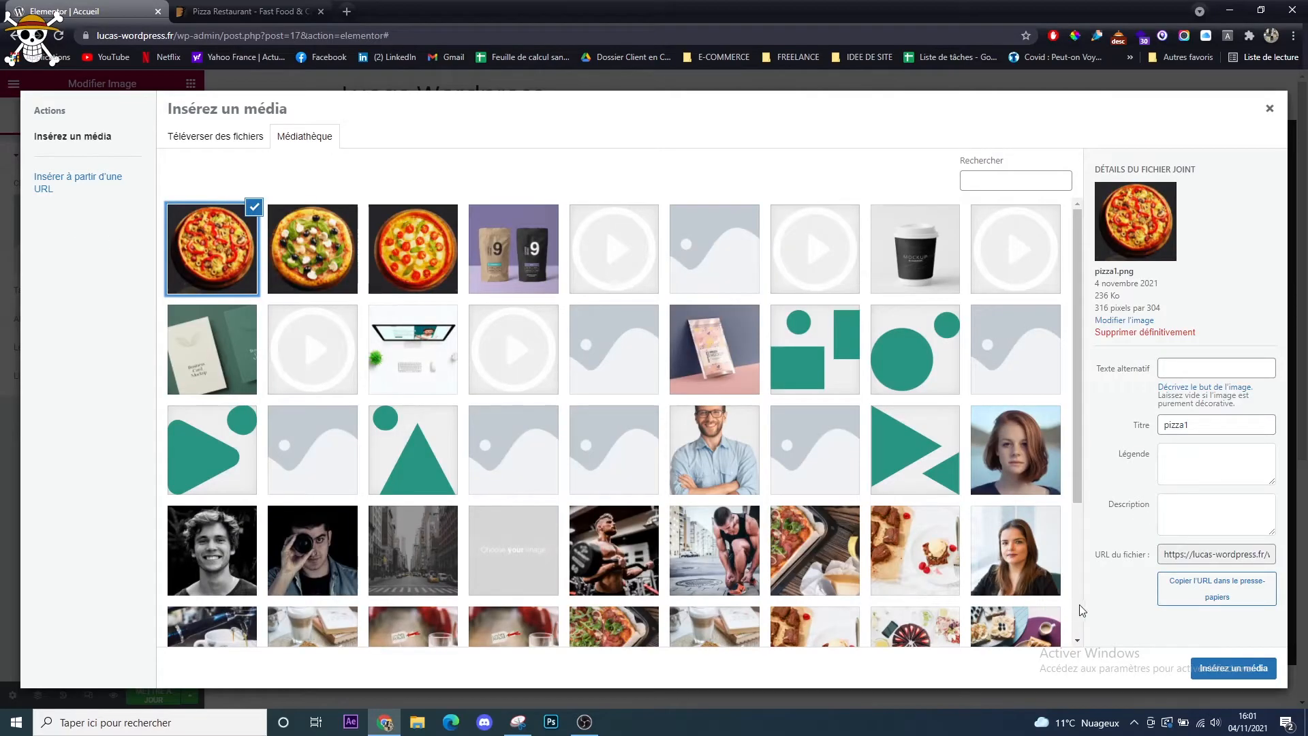
pyautogui.click(1233, 673)
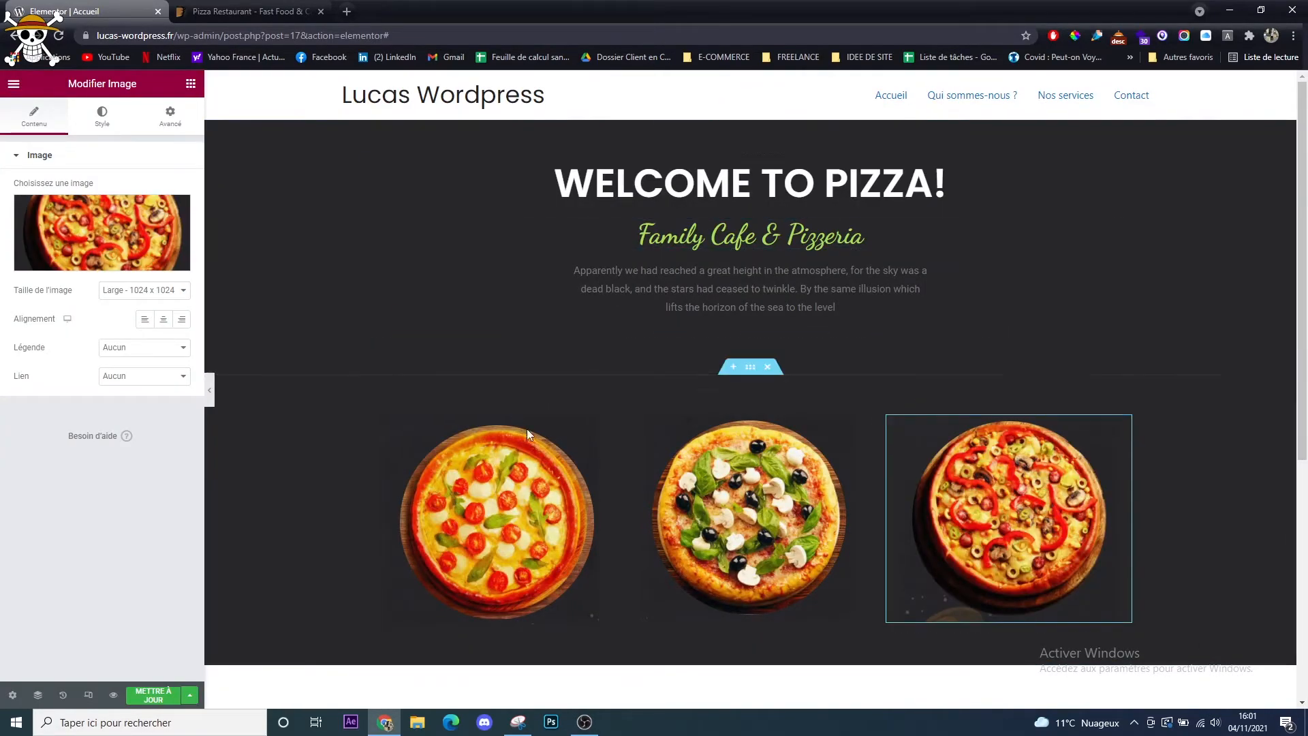
# Set the pizza image section's top inner padding to 0, comparing its spacing with the demo
pyautogui.click(744, 376)
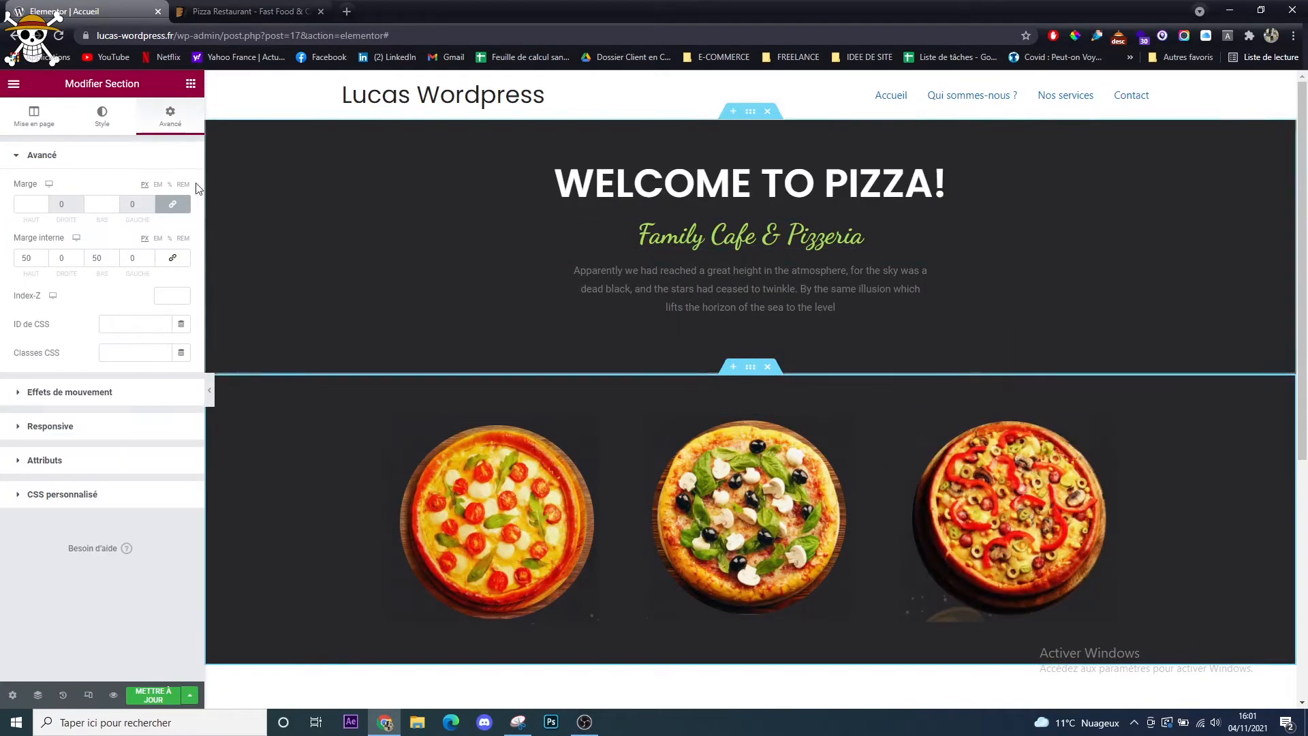
pyautogui.click(245, 11)
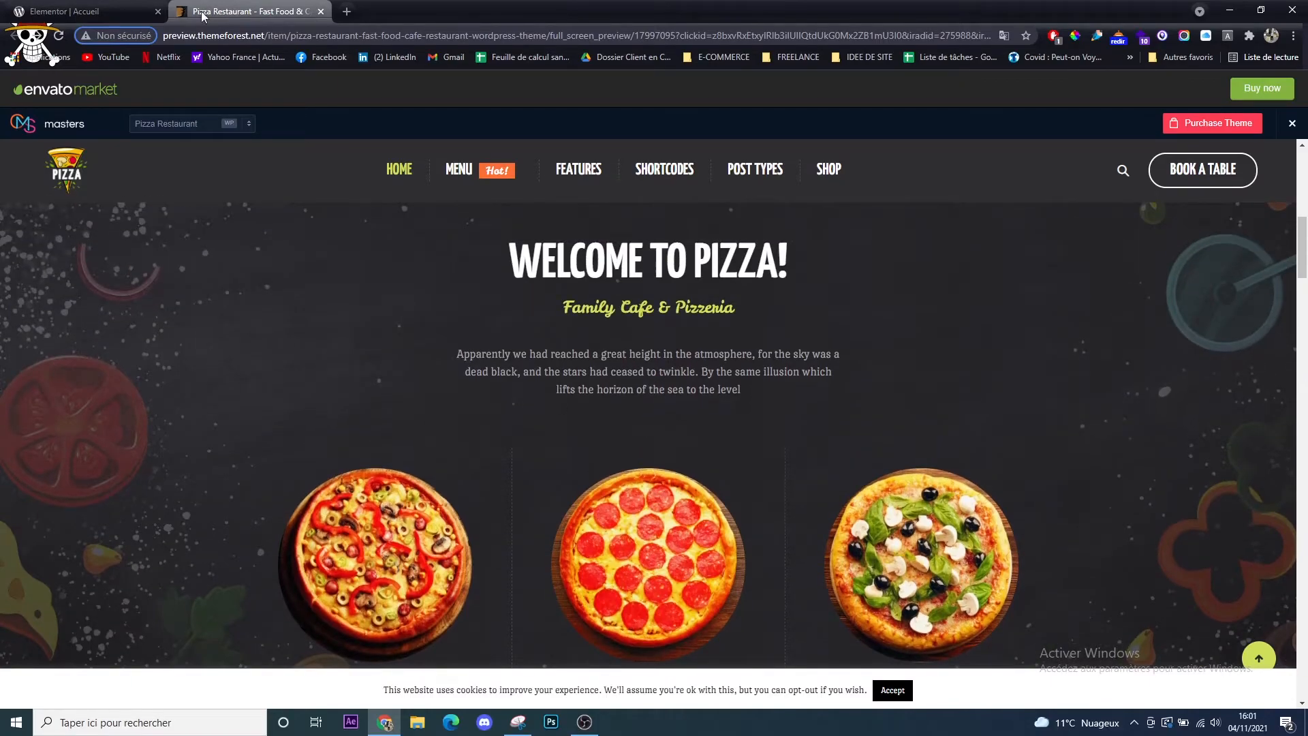
pyautogui.click(89, 11)
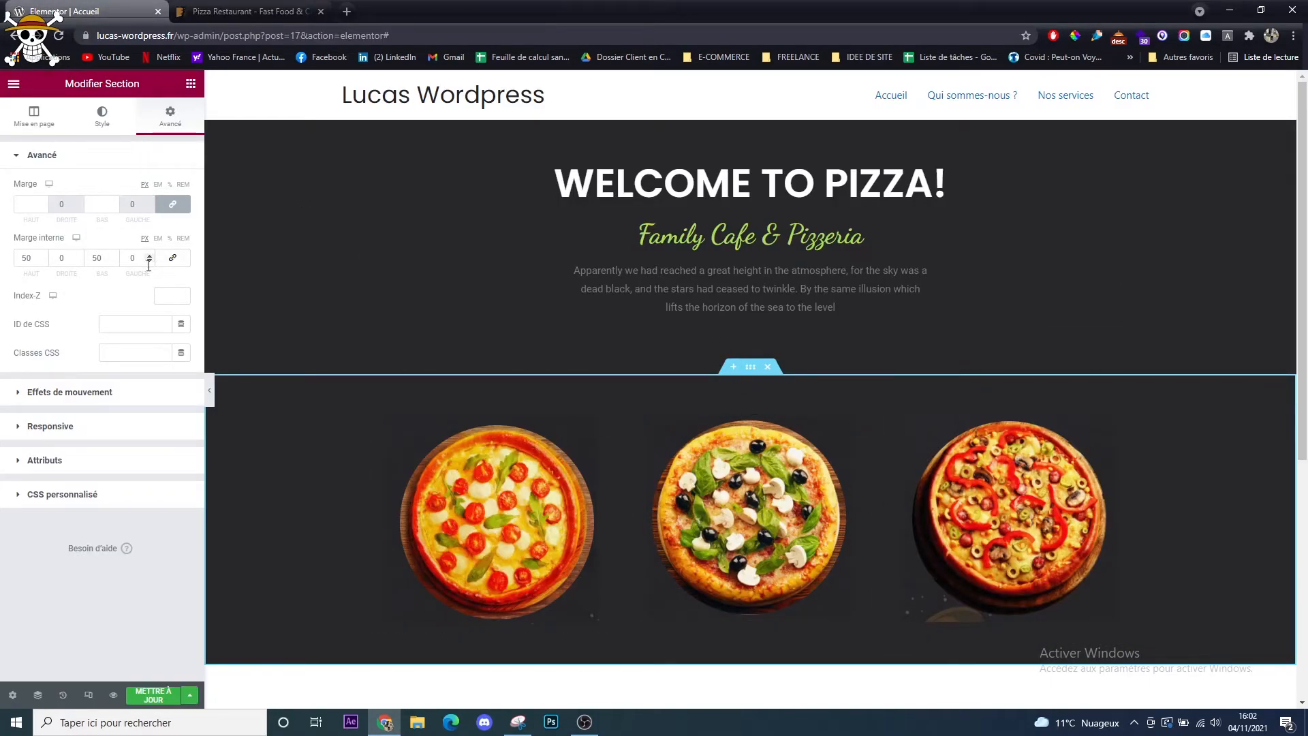
pyautogui.press('BackSpace')
pyautogui.press('BackSpace')
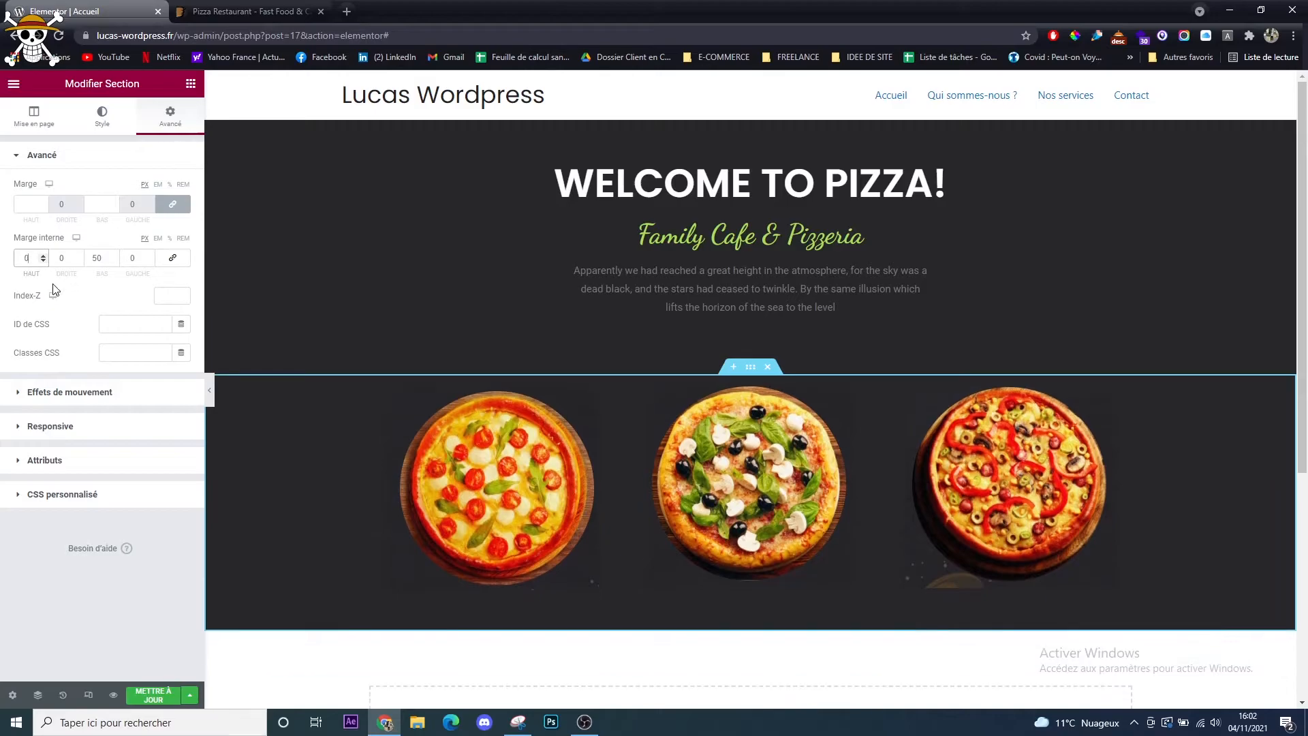
# Set the welcome text section's bottom inner padding to 0 and update the page
pyautogui.click(752, 117)
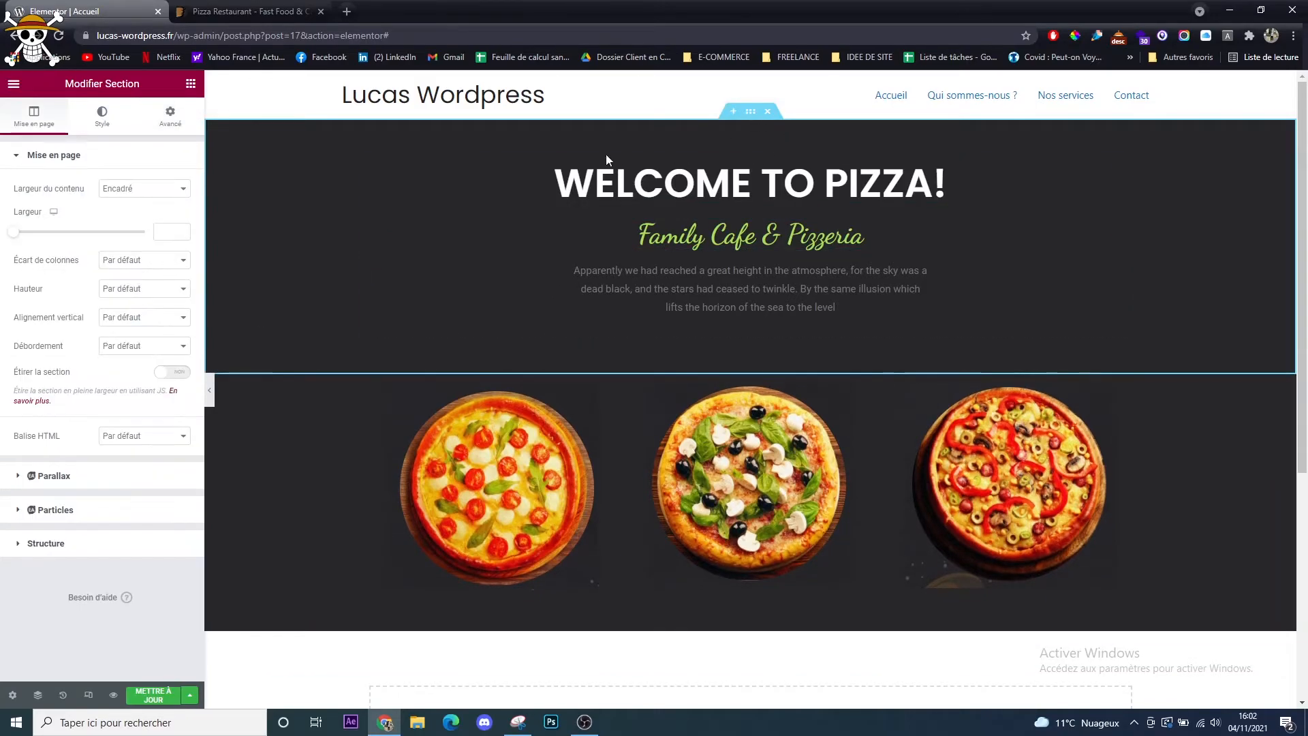
pyautogui.click(170, 115)
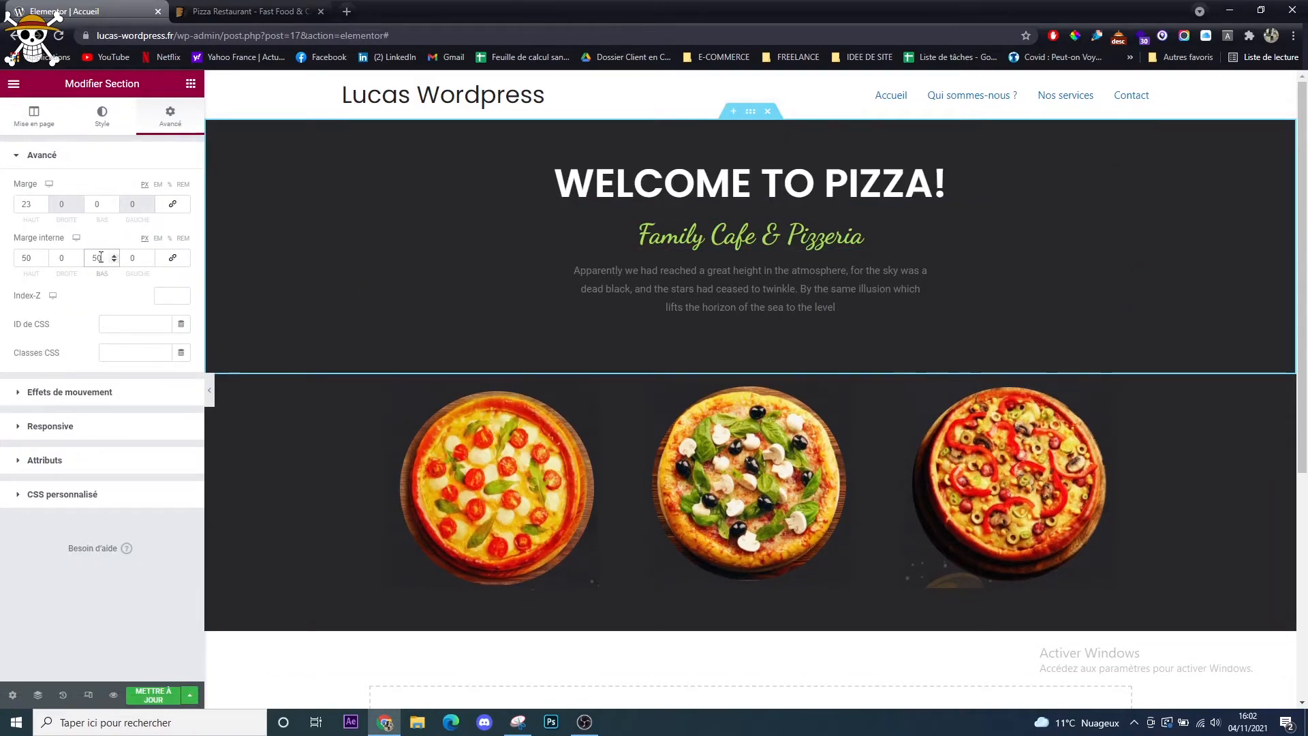
pyautogui.press('BackSpace')
pyautogui.press('BackSpace')
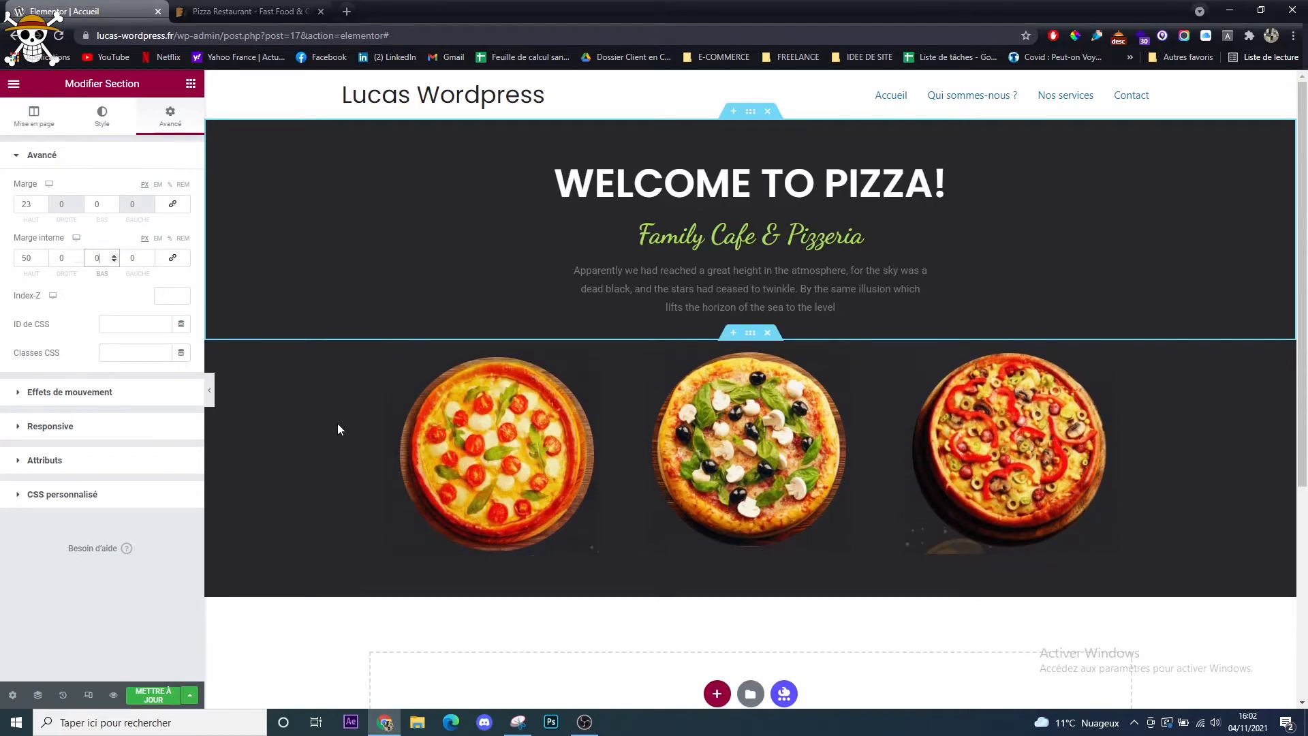
pyautogui.click(155, 694)
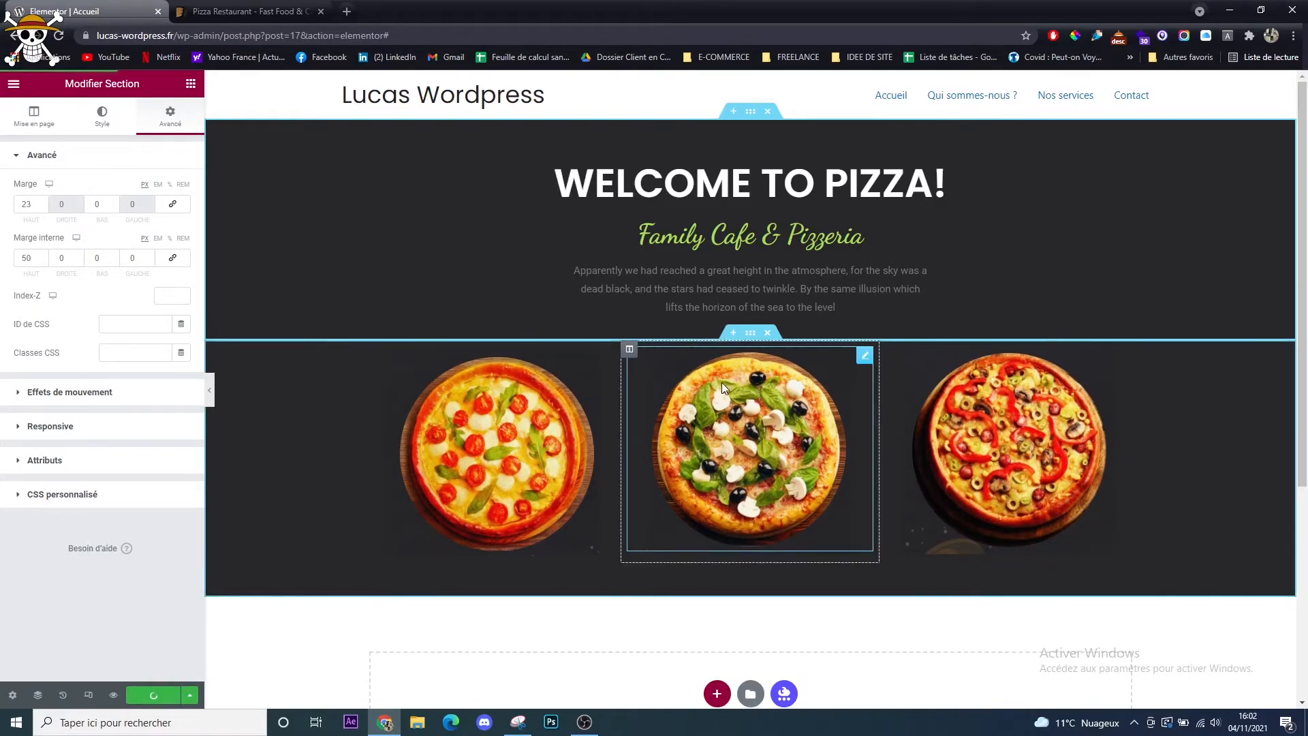
# Check the demo's pizza captions, and place a duplicate of the Family Cafe & Pizzeria subtitle below the first column's pizza image
pyautogui.click(327, 8)
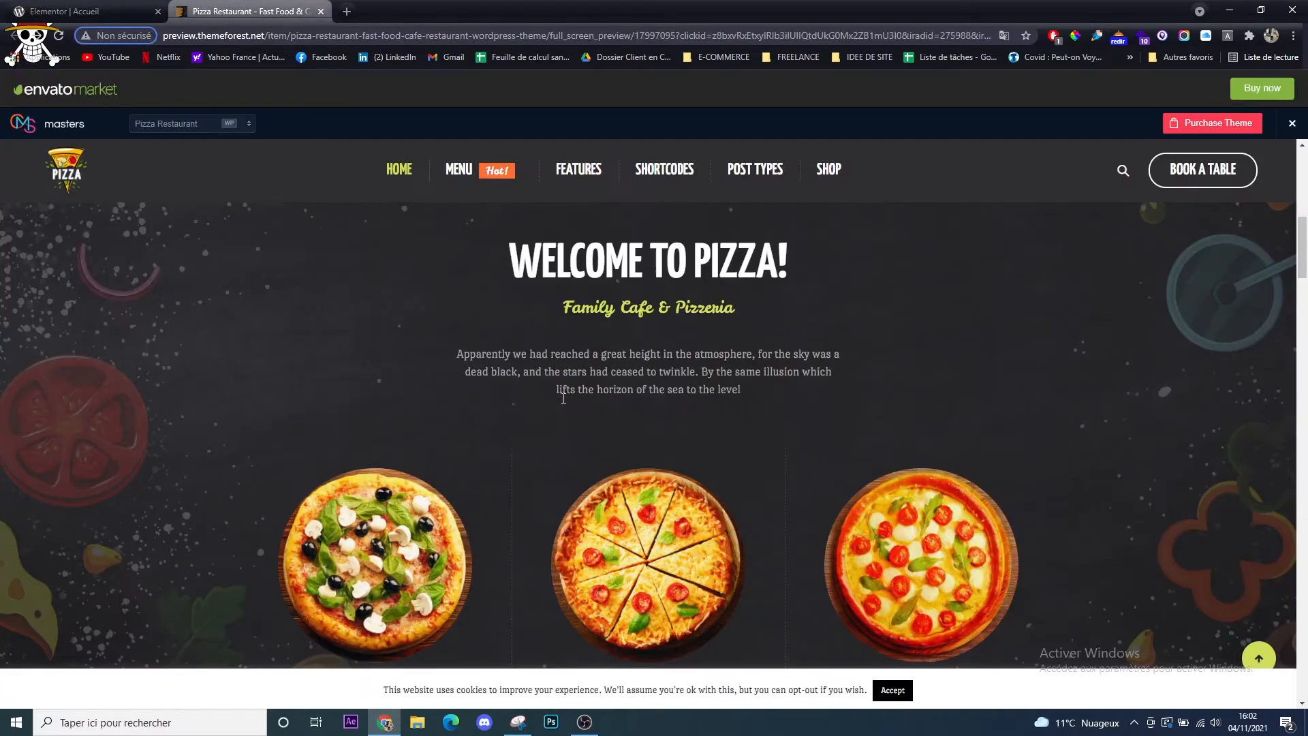
pyautogui.scroll(-4, 293, 411)
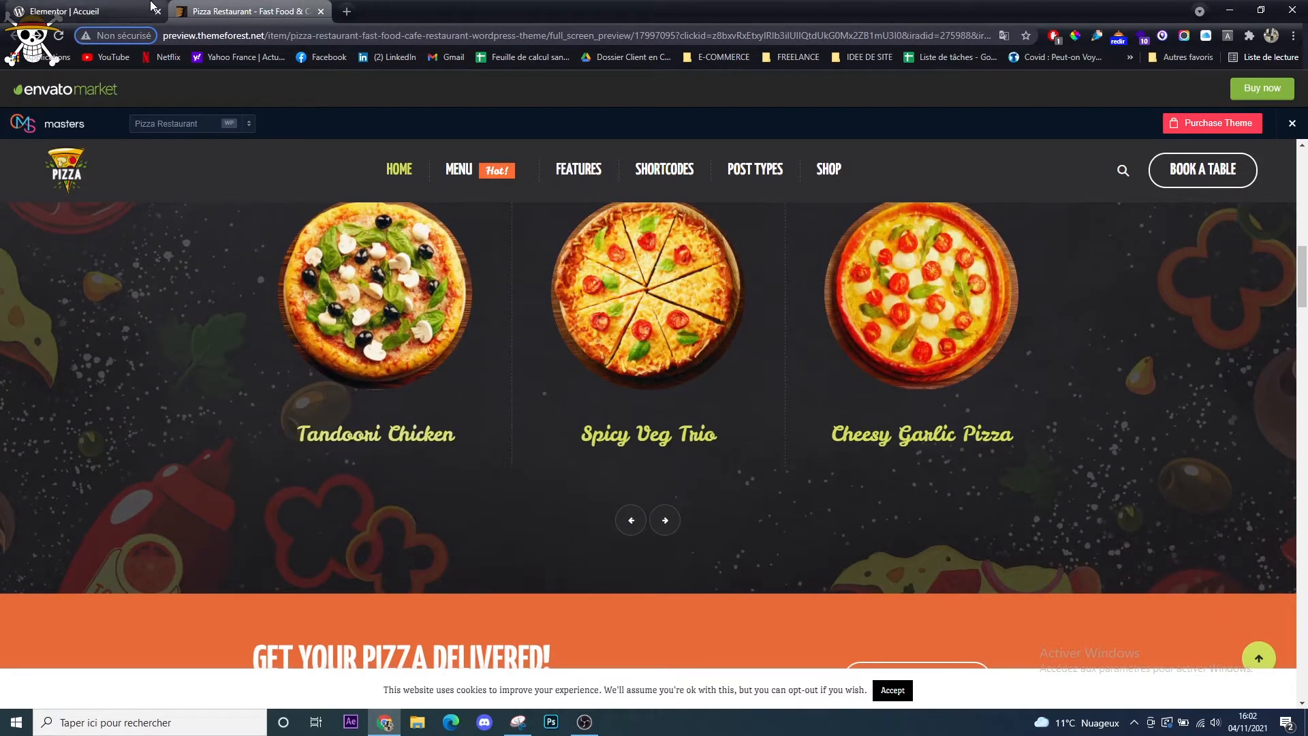
pyautogui.click(64, 11)
pyautogui.rightClick(708, 232)
pyautogui.click(752, 263)
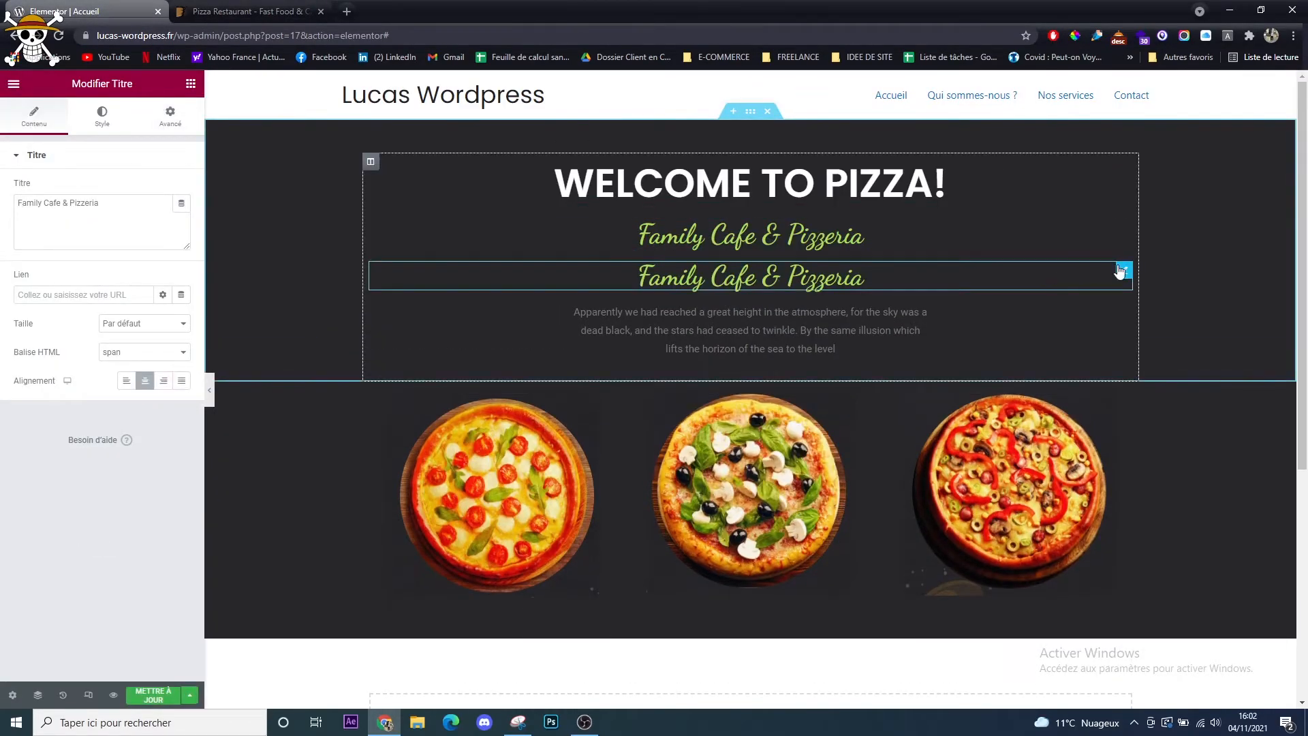
pyautogui.moveTo(1123, 272); pyautogui.dragTo(470, 545)
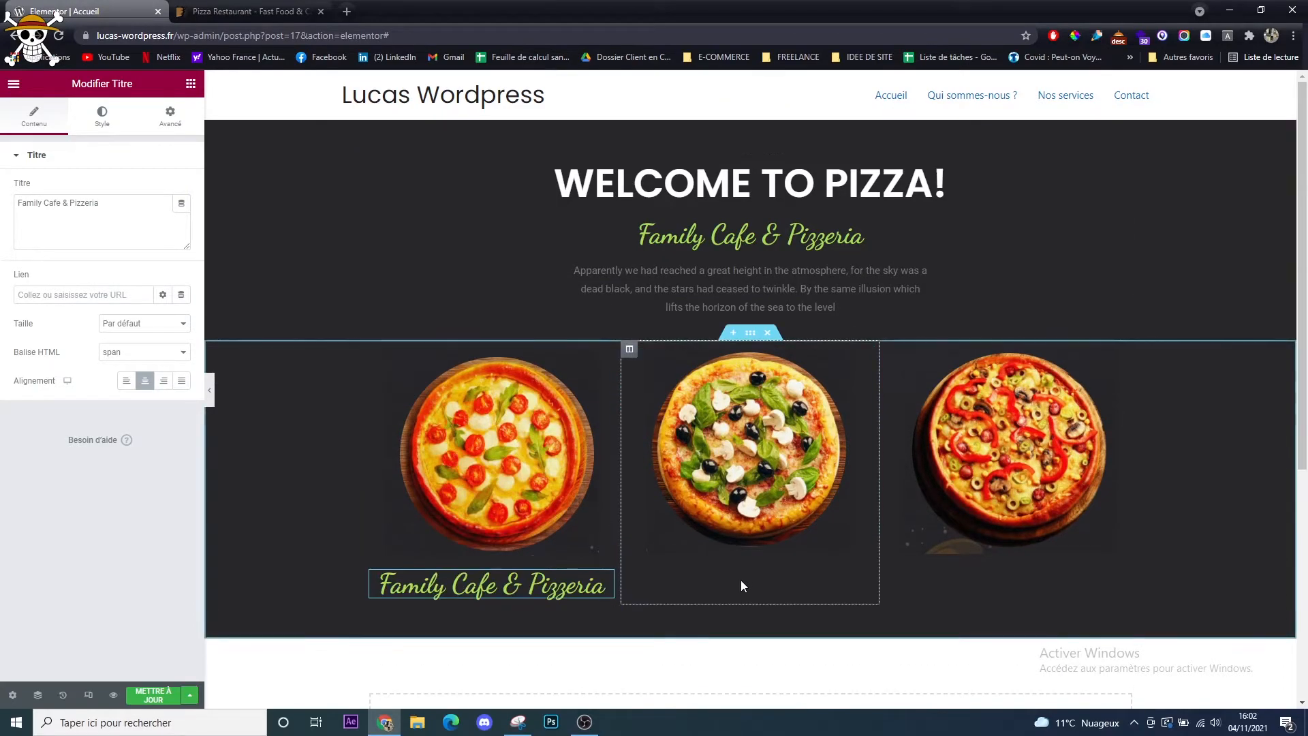
# Find Cheesy Garlic Pizza in the demo's carousel and copy its name from the dish page
pyautogui.click(245, 11)
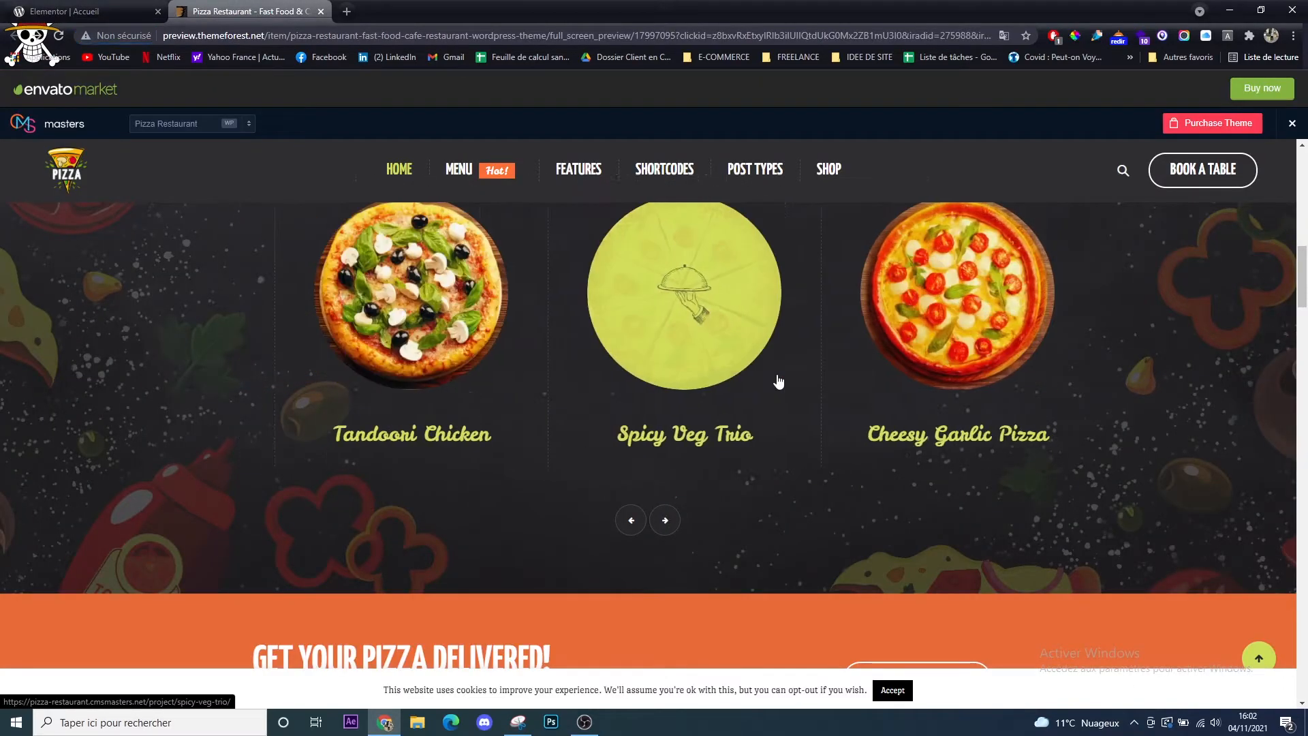
pyautogui.click(24, 7)
pyautogui.click(252, 10)
pyautogui.moveTo(987, 368); pyautogui.dragTo(316, 374)
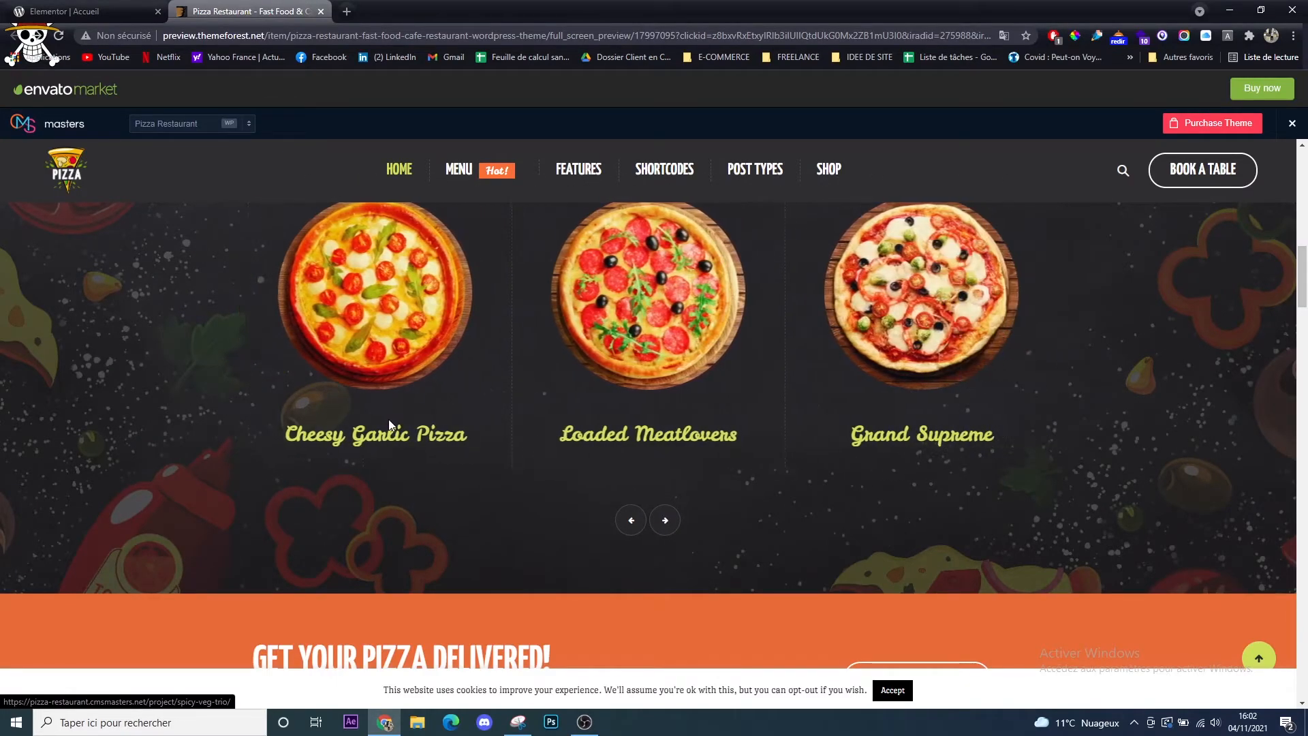
pyautogui.click(93, 8)
pyautogui.click(252, 11)
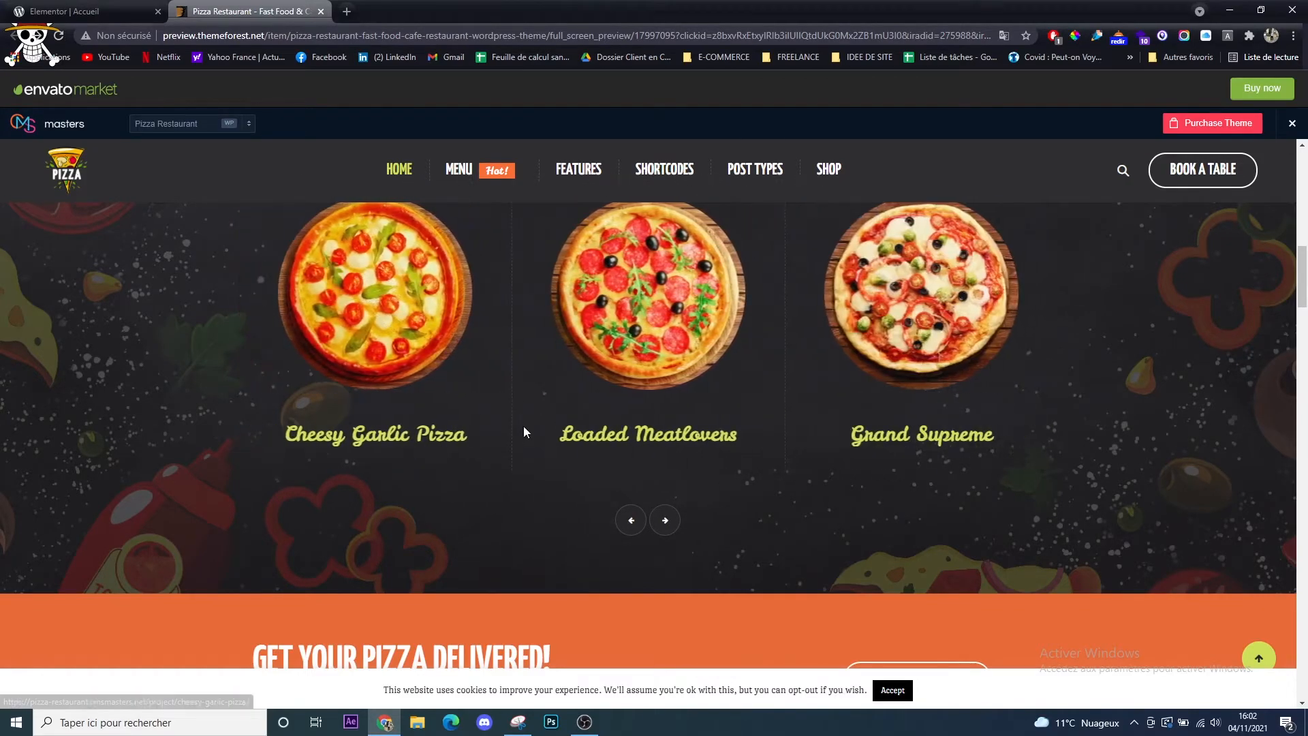
pyautogui.click(468, 436)
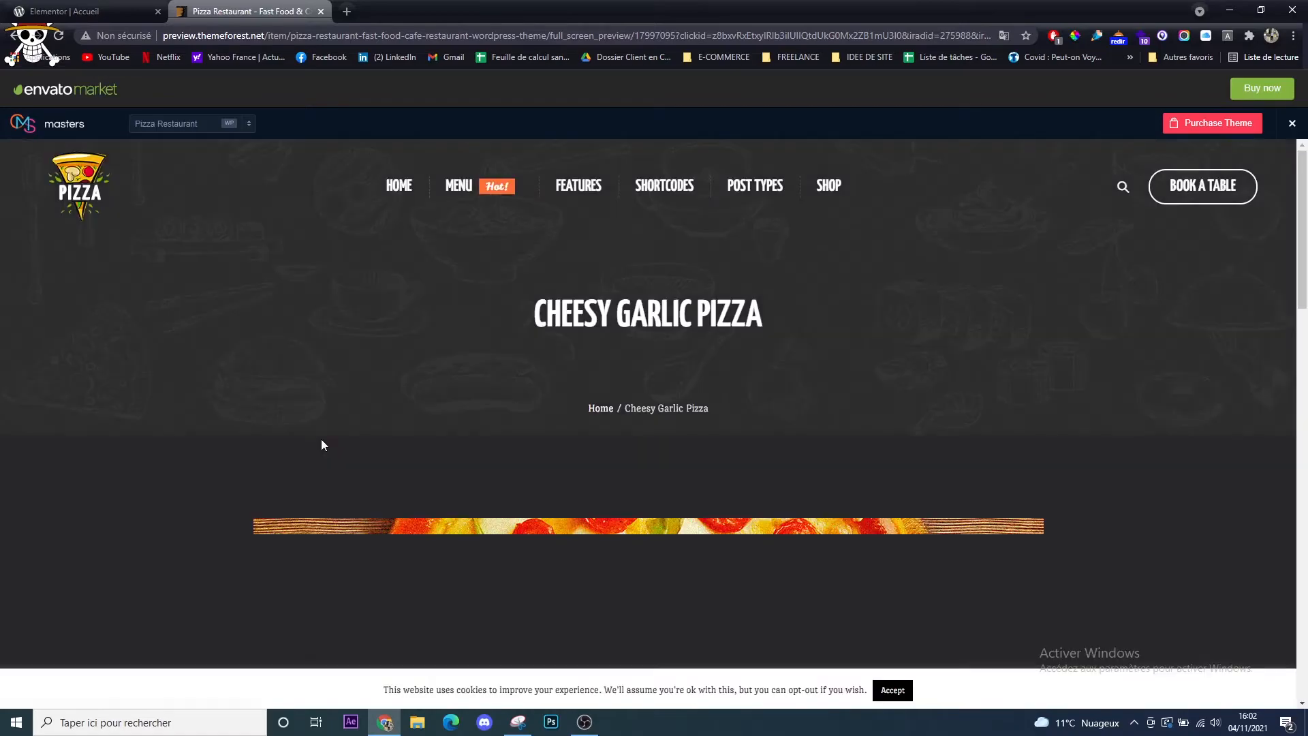
pyautogui.tripleClick(665, 313)
pyautogui.hotkey('ctrl', 'c')
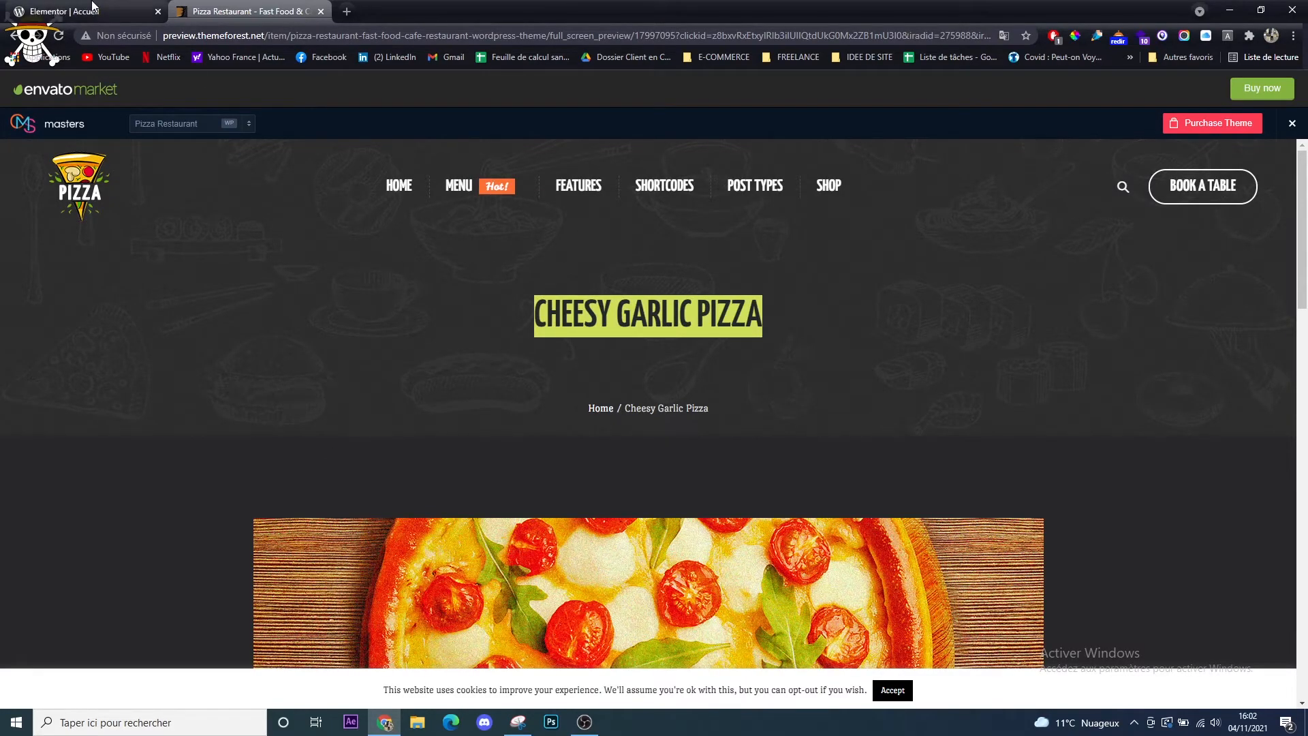
# Replace the first column's title text with the copied name CHEESY GARLIC PIZZA
pyautogui.click(68, 11)
pyautogui.hotkey('ctrl', 'a')
pyautogui.hotkey('ctrl', 'v')
pyautogui.hotkey('ctrl', 'Tab')
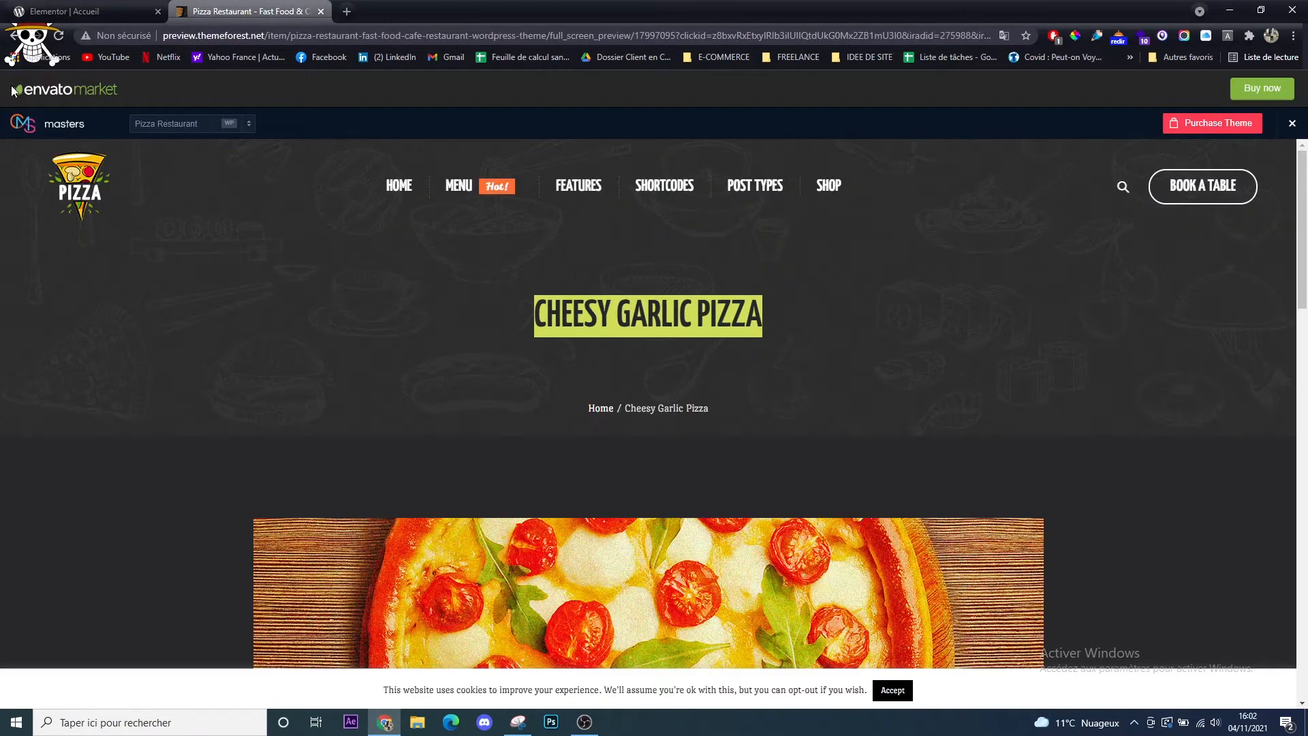
pyautogui.click(119, 8)
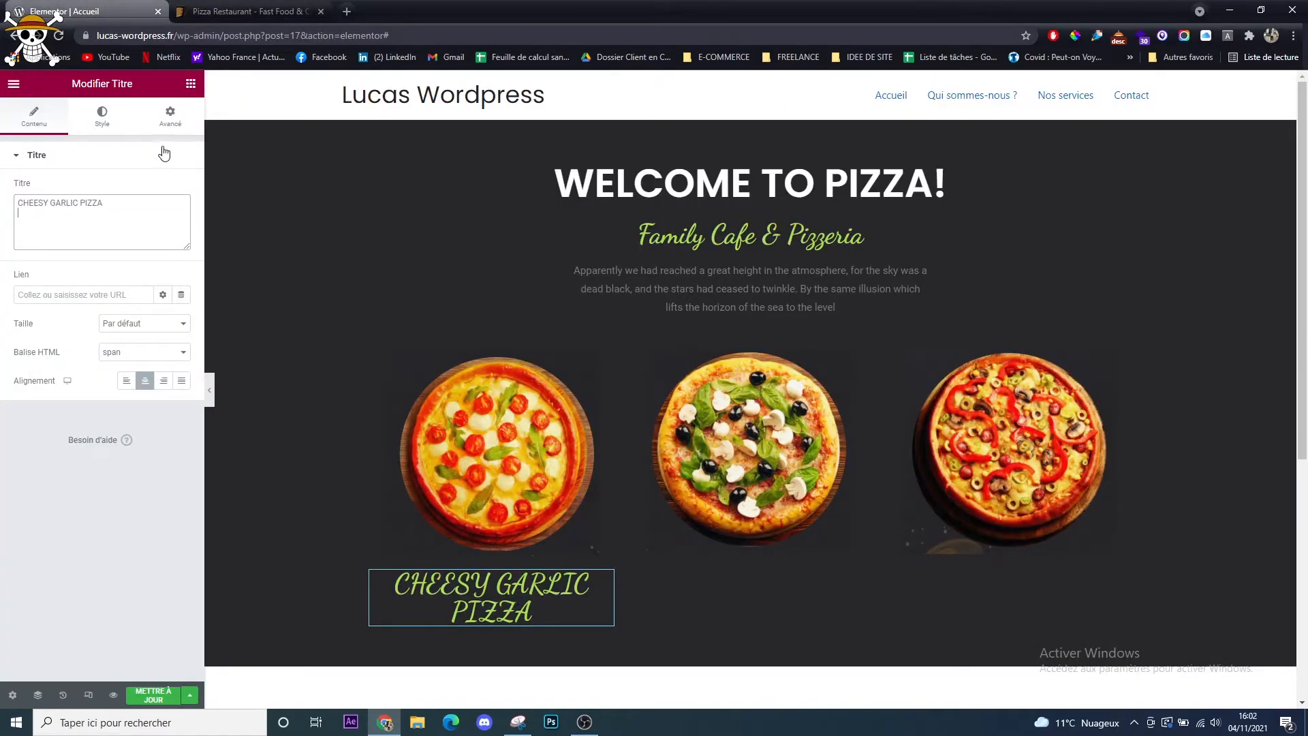
# Set the title under the first column's pizza to "Pizza Tomate Fromage"
pyautogui.write('Cheesy')
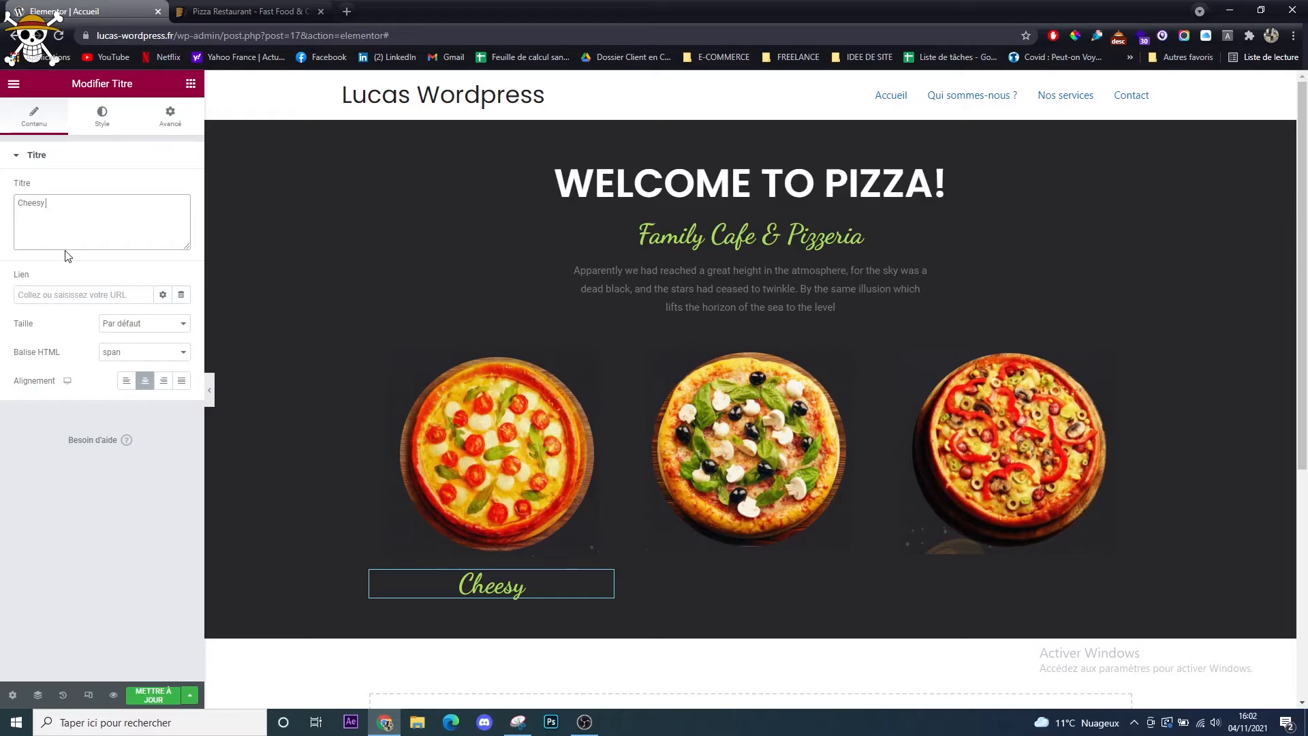
pyautogui.rightClick(505, 584)
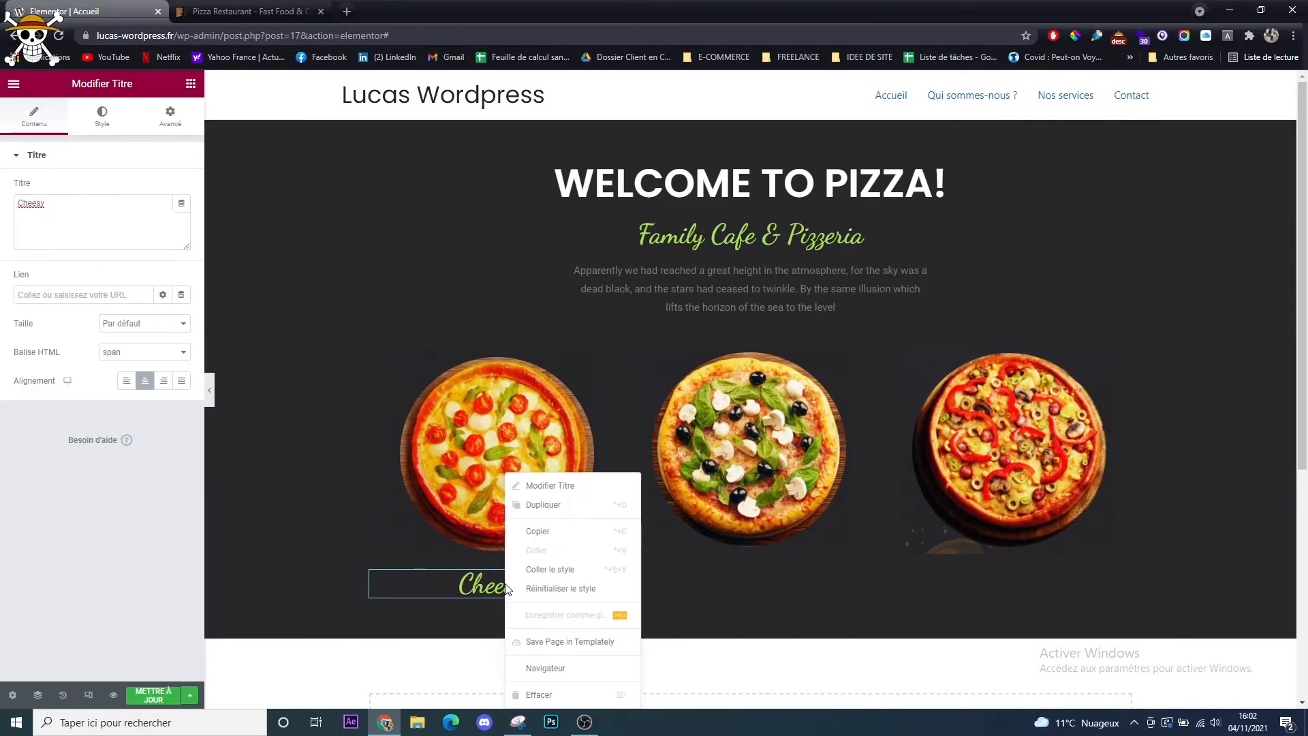
pyautogui.tripleClick(62, 211)
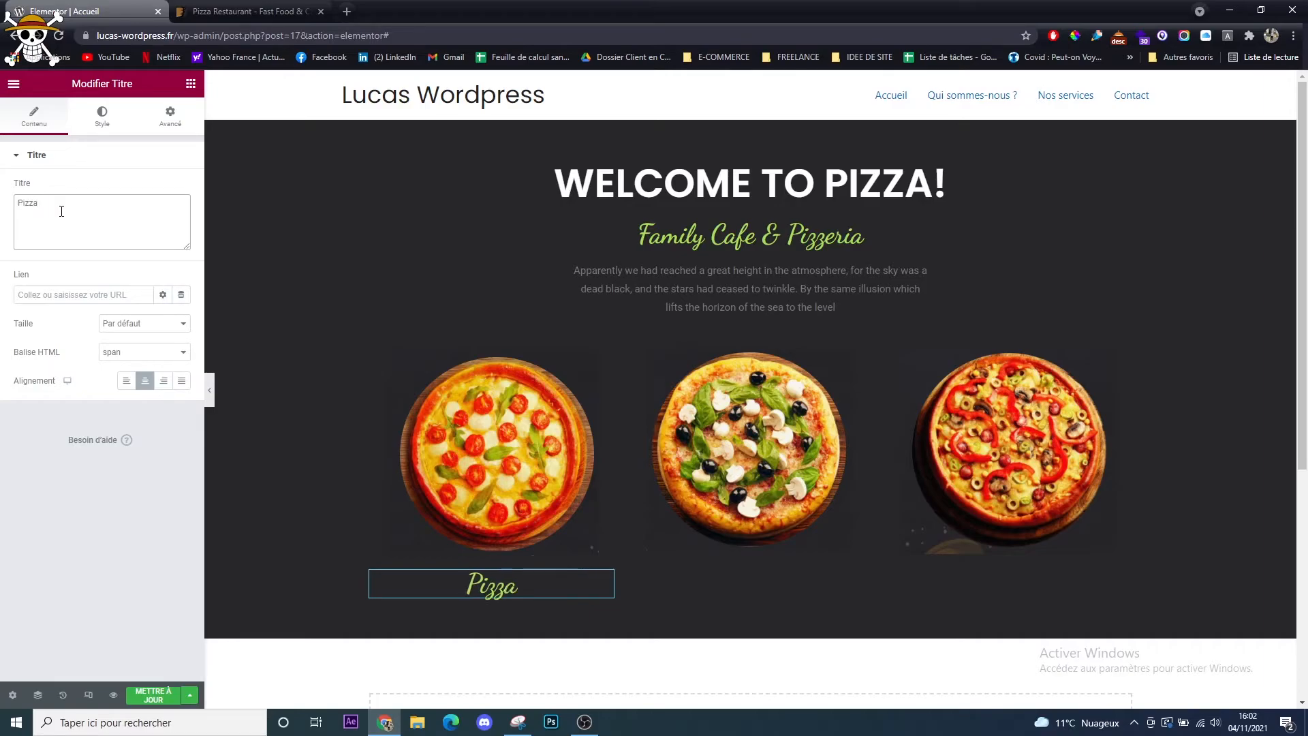
pyautogui.write('Pizza Tomate Fromage')
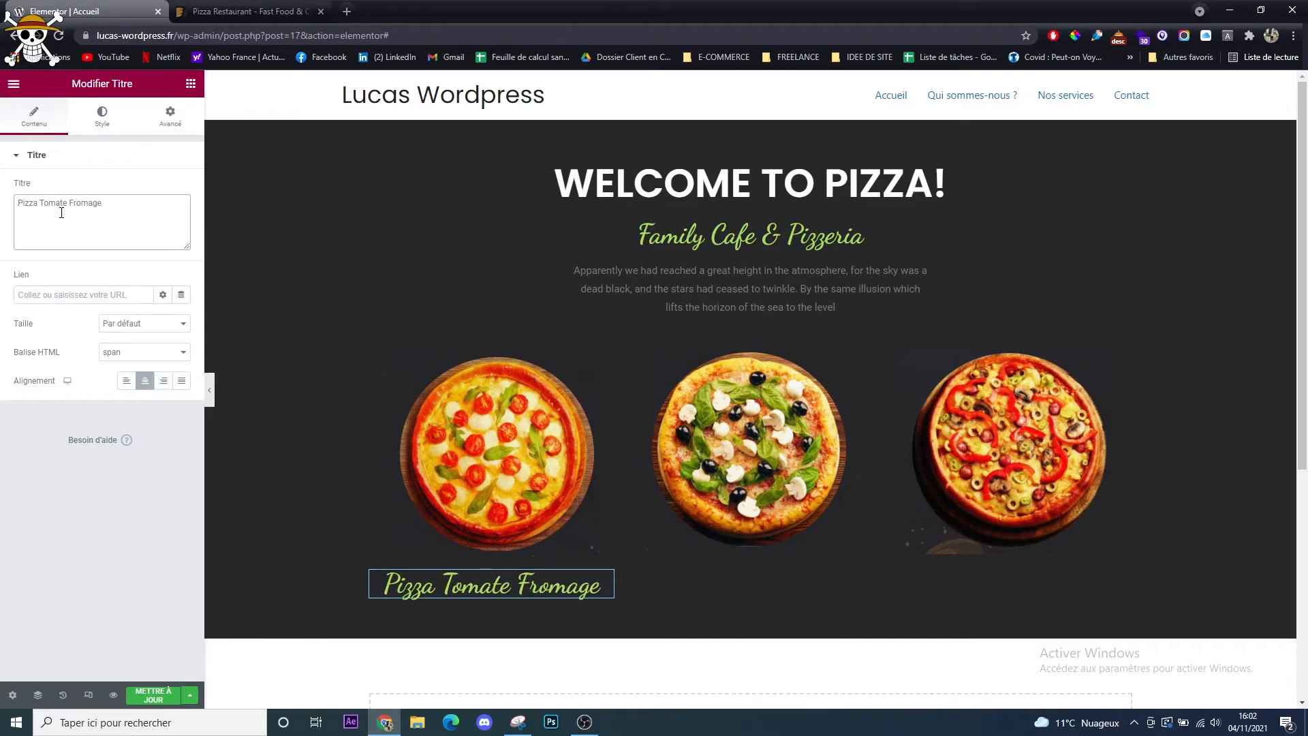
# Duplicate the first column's title below the second column's pizza and change its text to "Pizza Olive Champignon"
pyautogui.rightClick(453, 584)
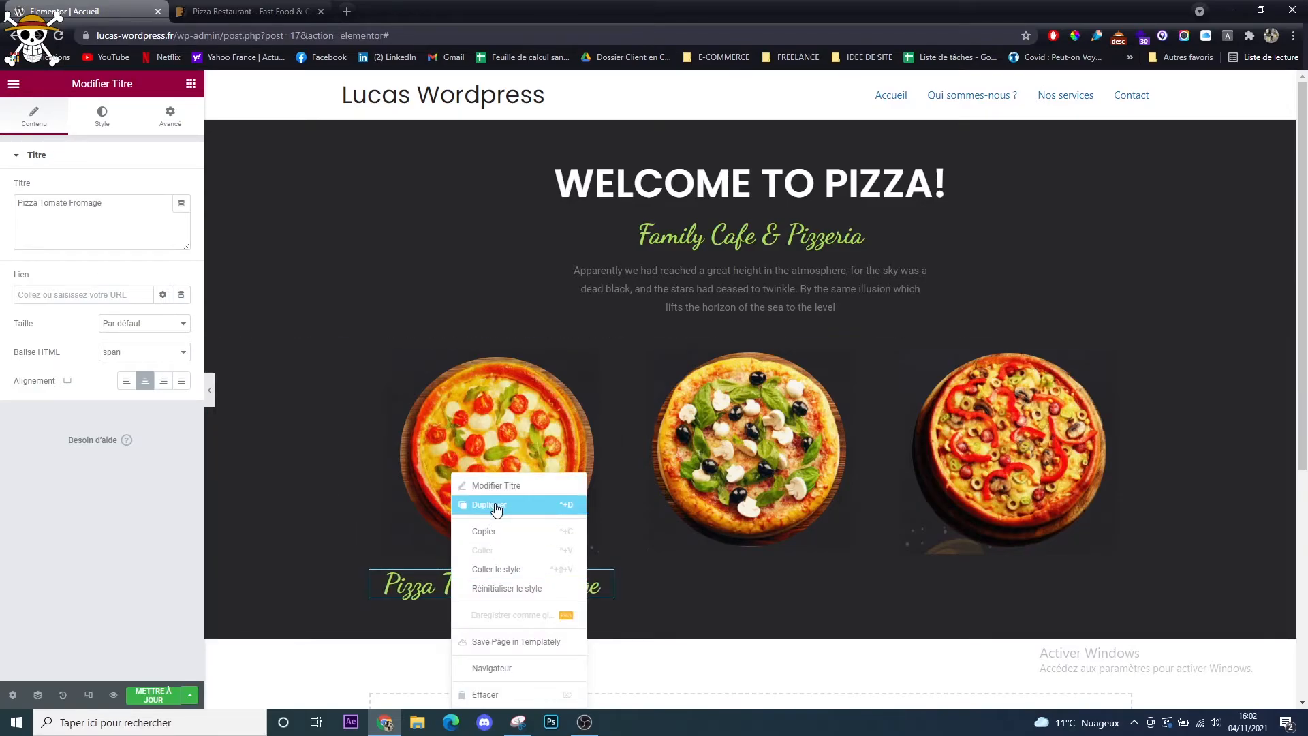
pyautogui.click(496, 510)
pyautogui.moveTo(491, 623); pyautogui.dragTo(710, 576)
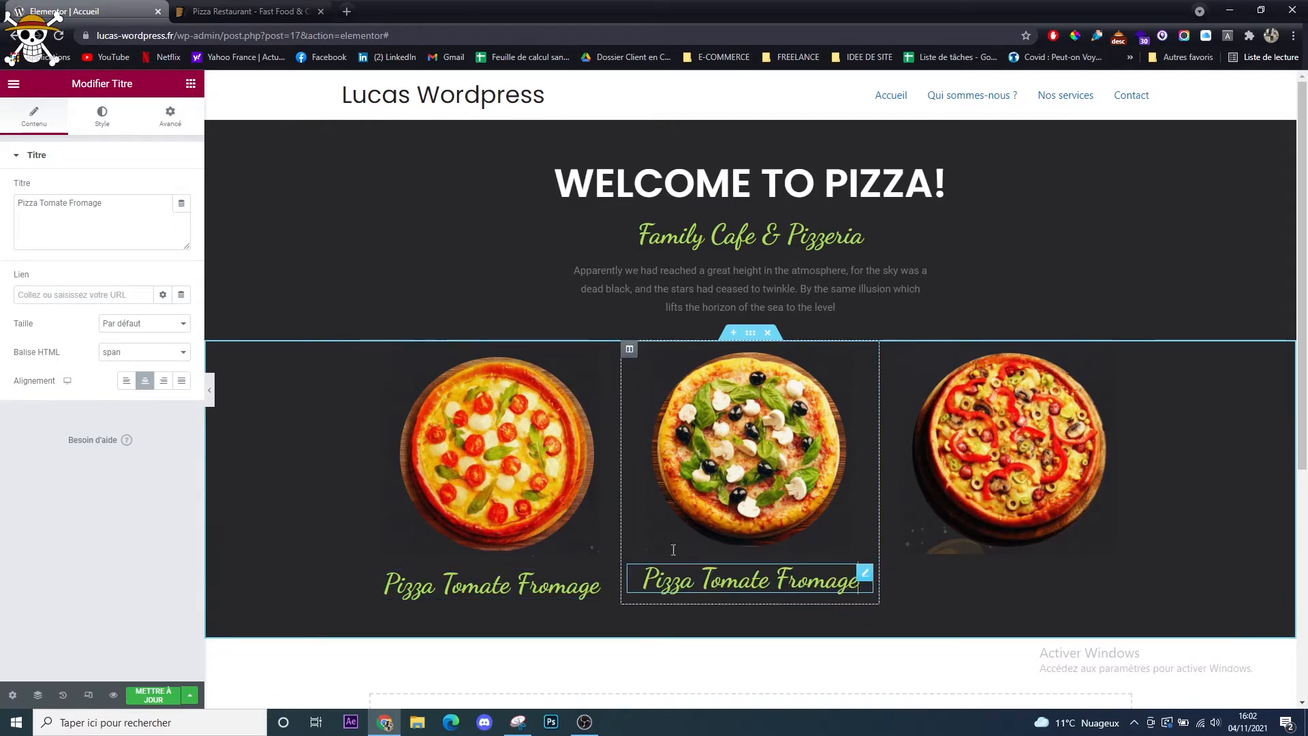
pyautogui.click(118, 215)
pyautogui.write('Pizza O')
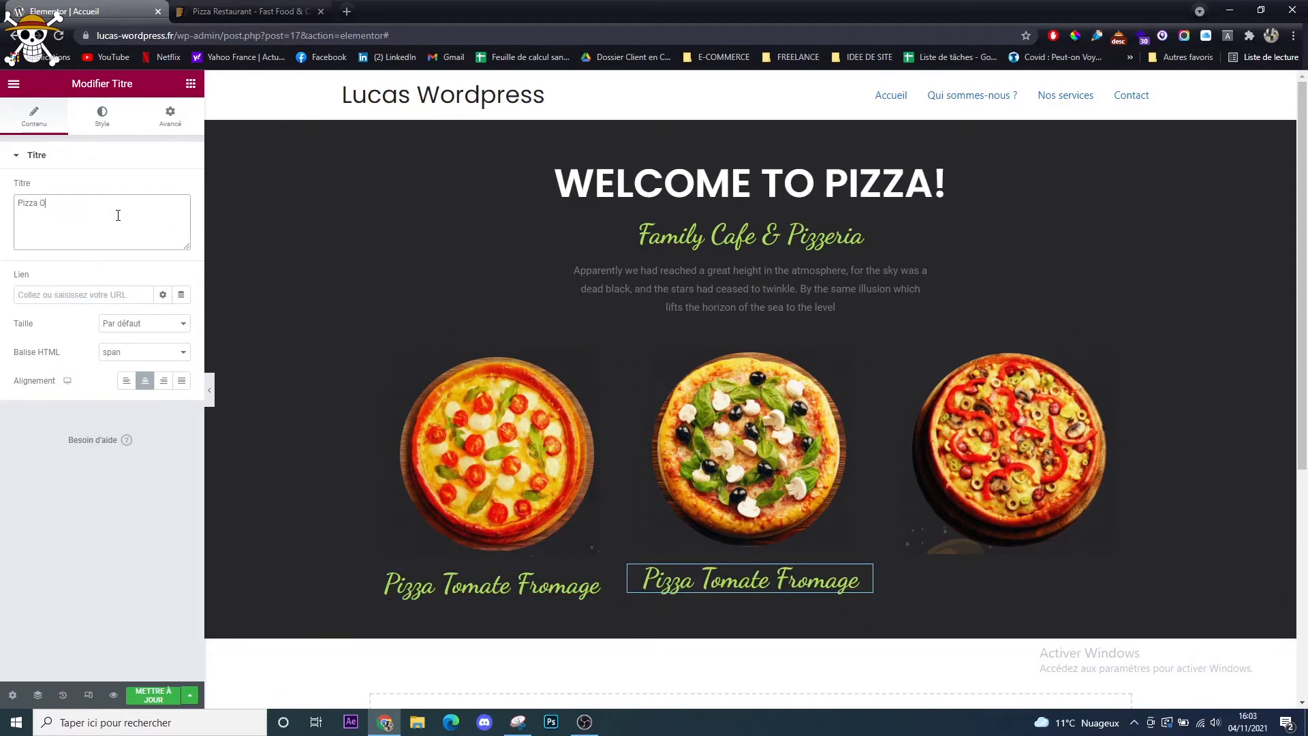
pyautogui.write('live Champignon')
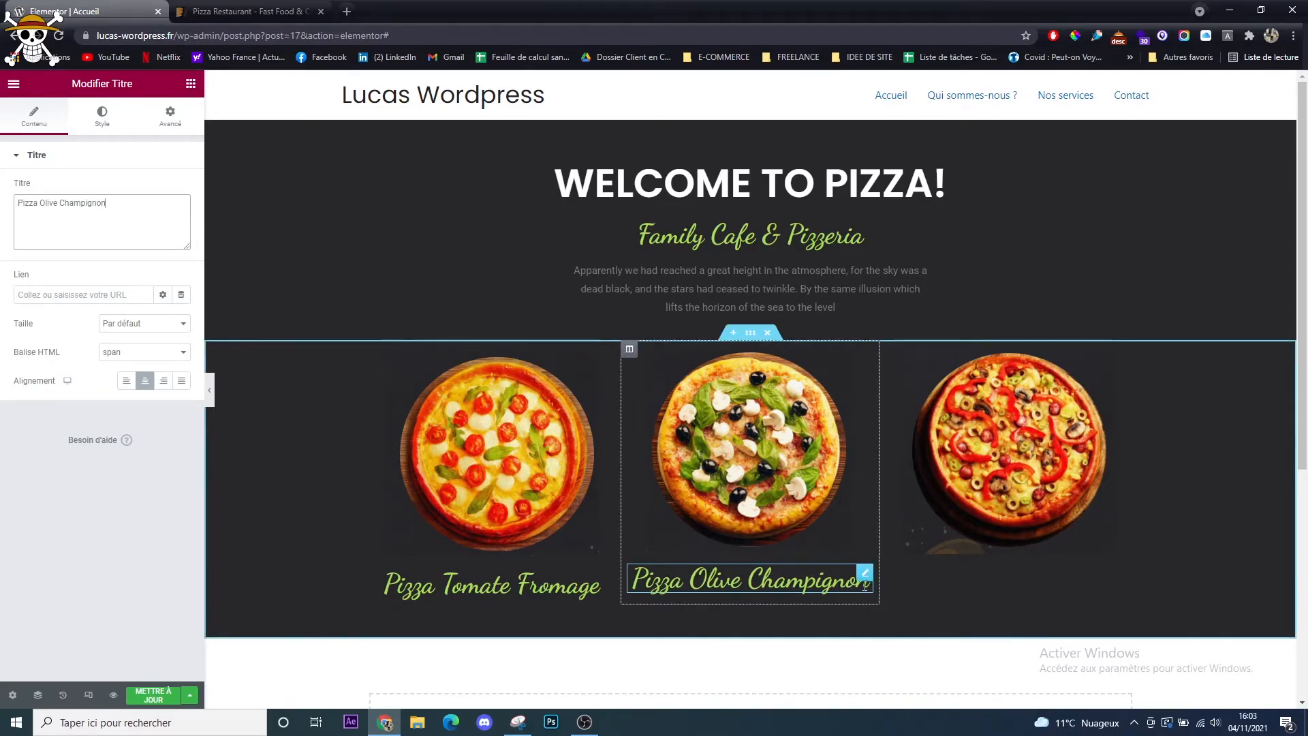
# Duplicate the second column's title below the third column's pizza as "Pizza poivron tomate" and update the page
pyautogui.rightClick(853, 579)
pyautogui.click(878, 505)
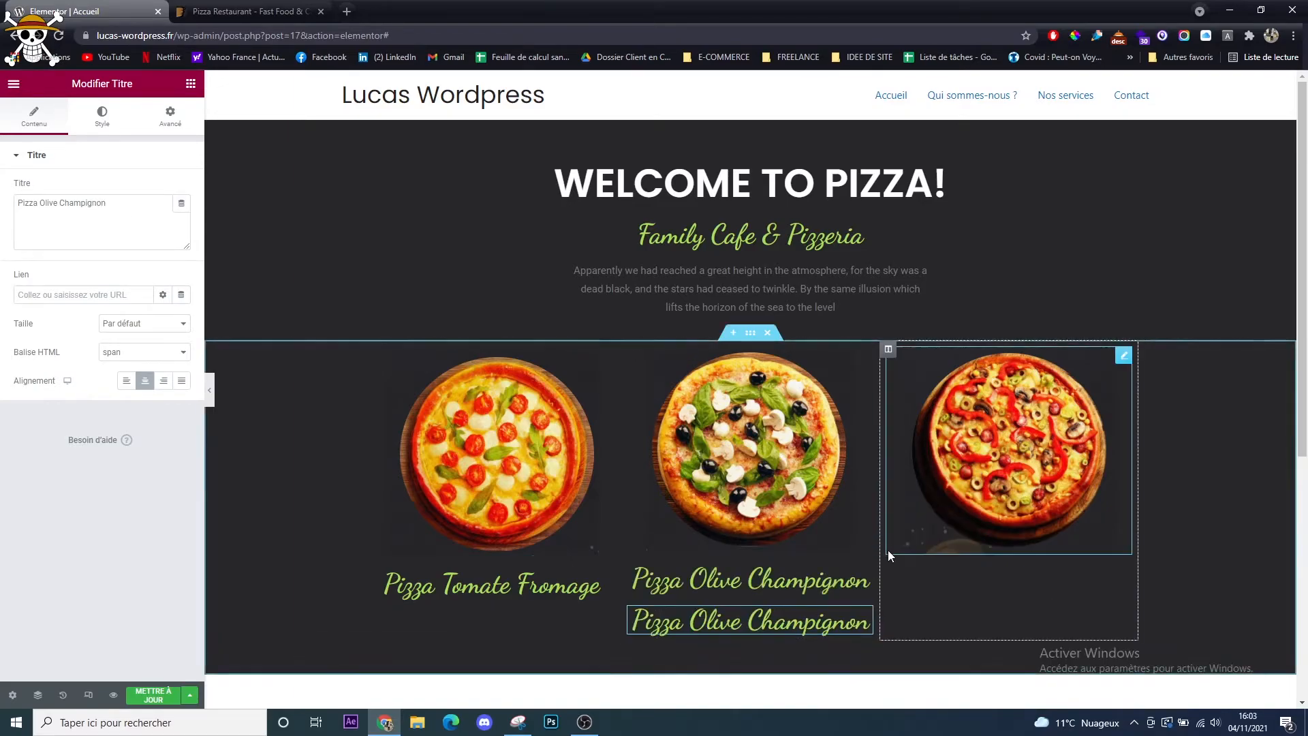
pyautogui.moveTo(863, 574); pyautogui.dragTo(1001, 592)
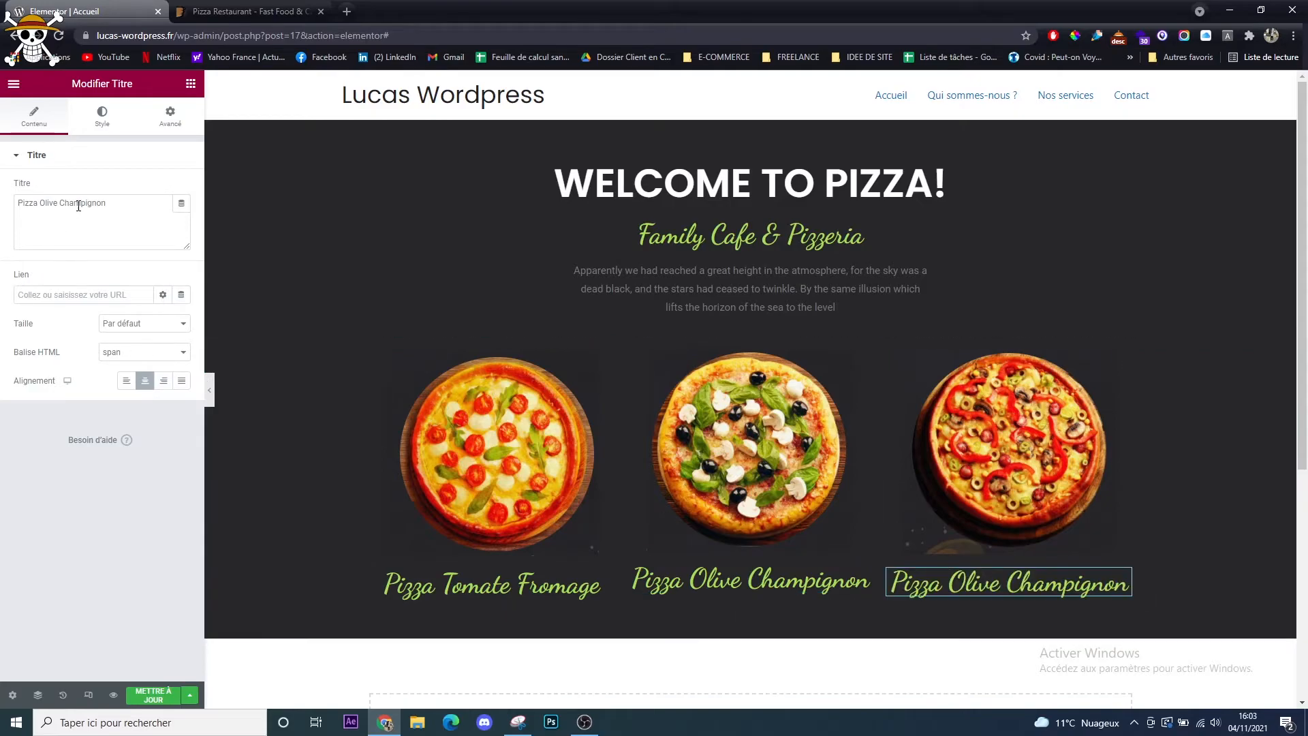
pyautogui.write('Pizza poivro')
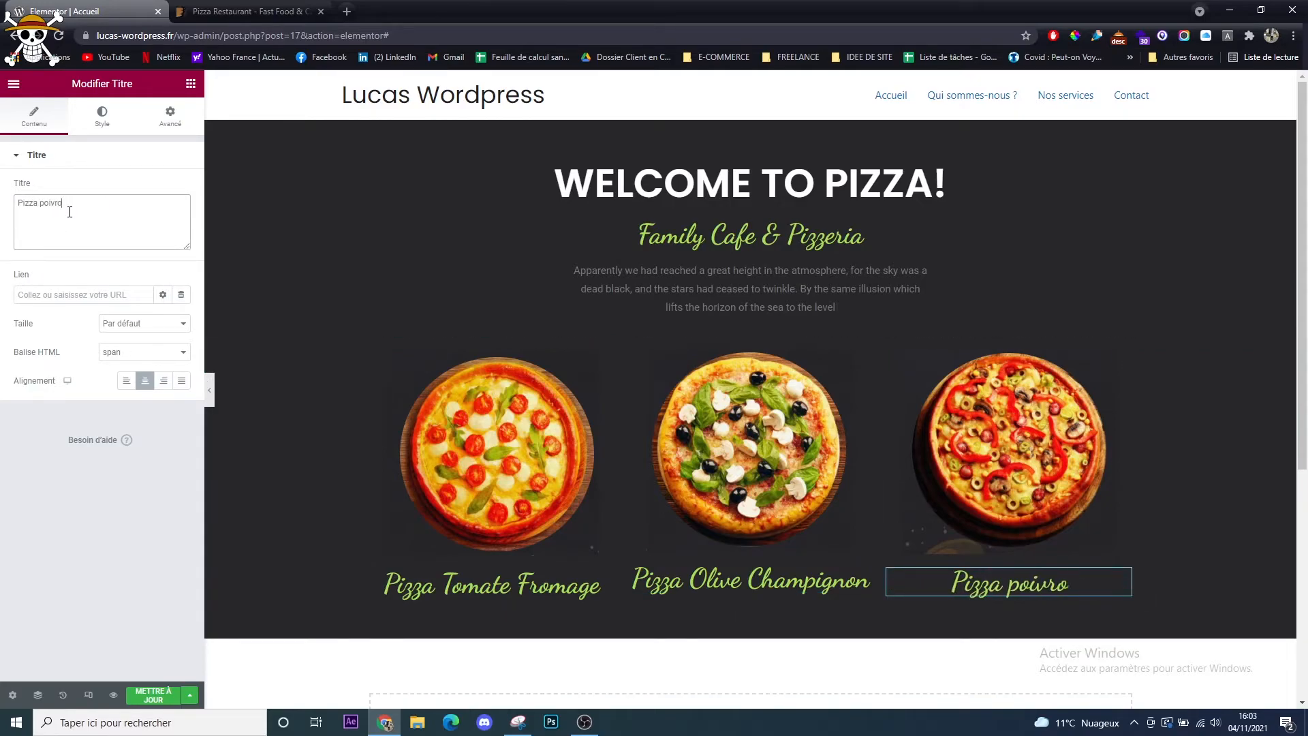
pyautogui.write('n tomate')
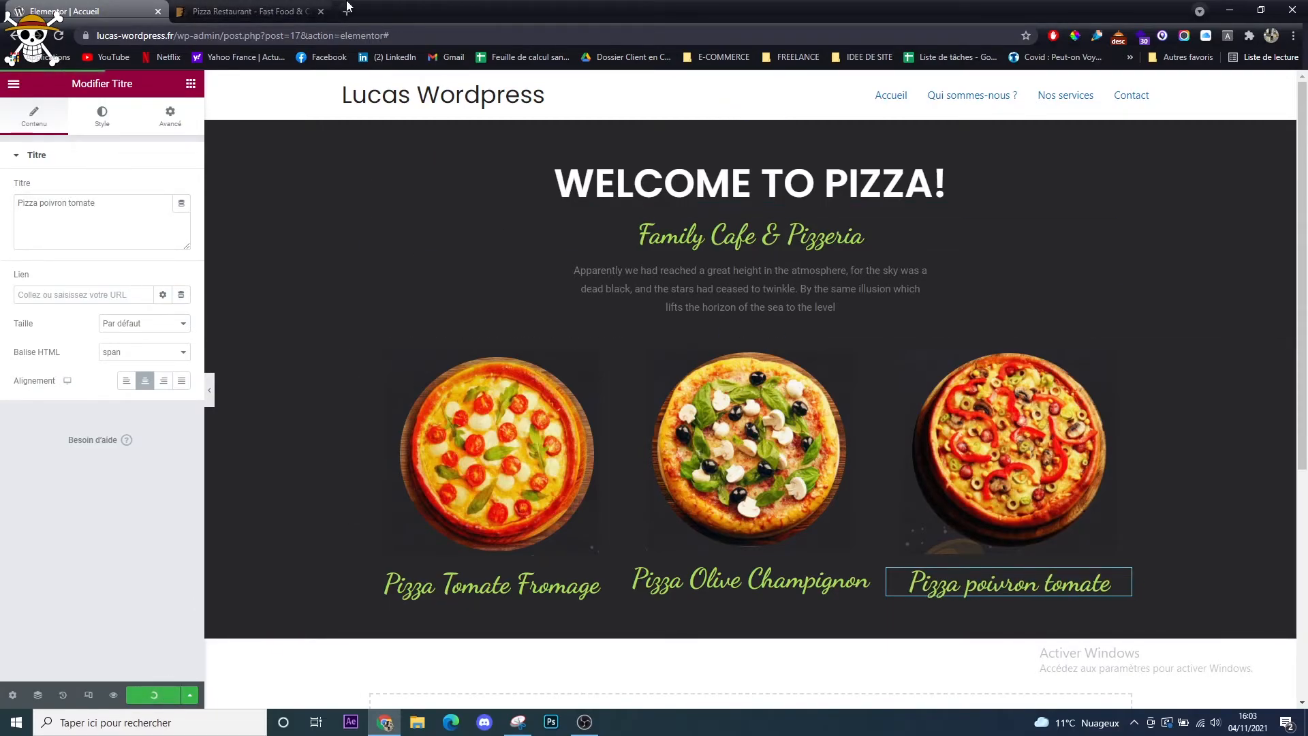
# Switch to the pizza demo page and examine the background behind its welcome section and pizza row
pyautogui.click(259, 11)
pyautogui.scroll(-1, 759, 589)
pyautogui.scroll(2, 759, 589)
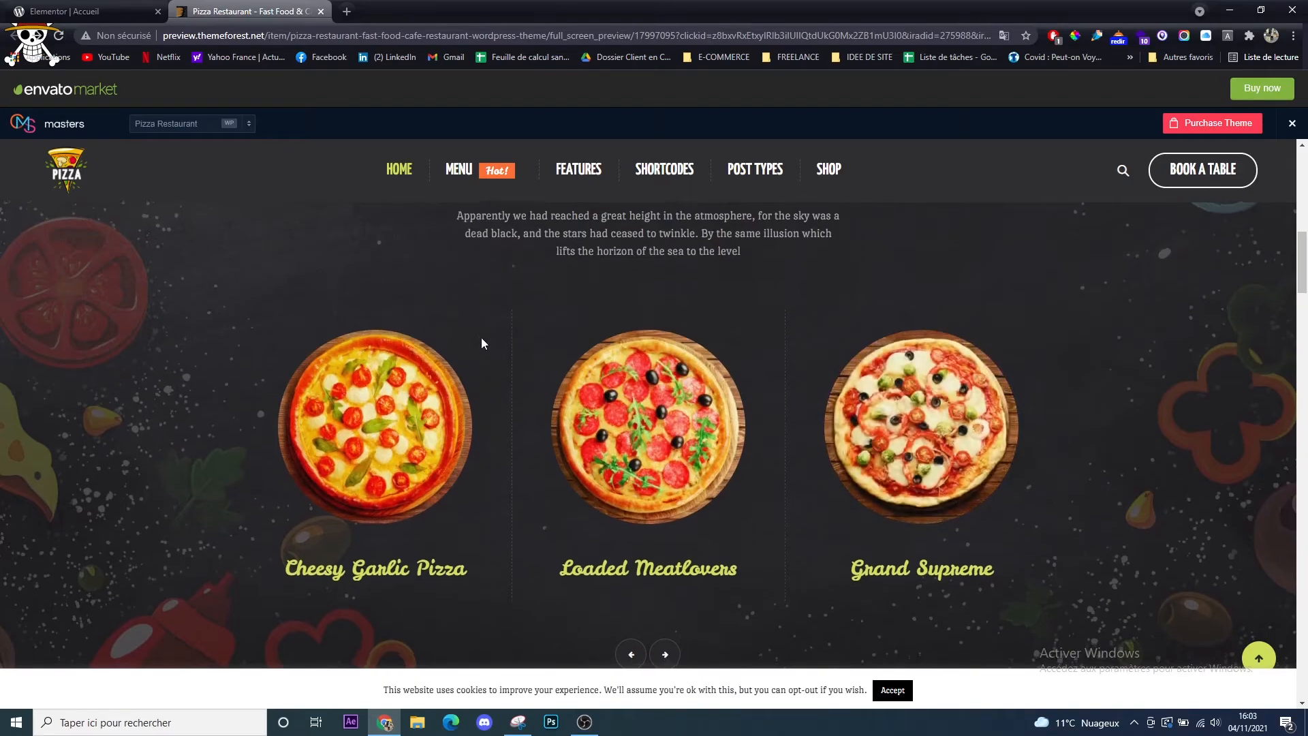
pyautogui.scroll(-5, 481, 340)
pyautogui.scroll(2, 460, 451)
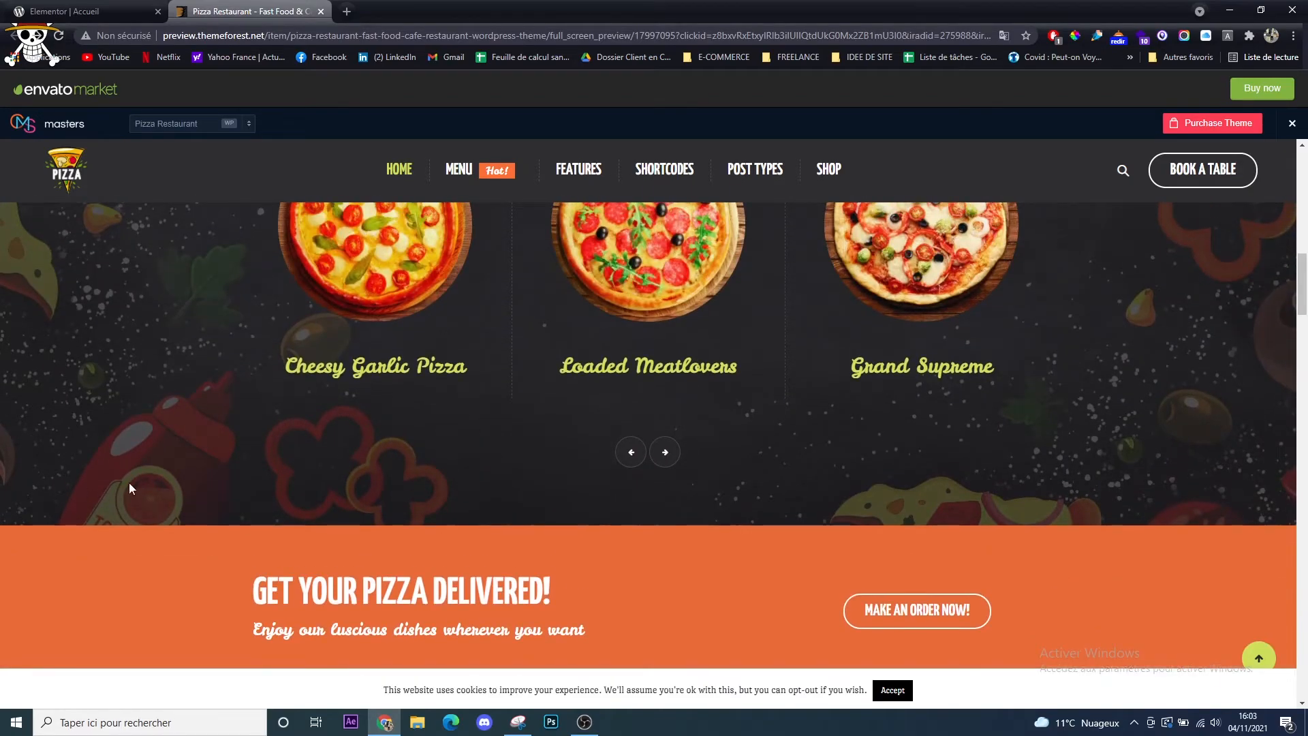
pyautogui.scroll(3, 136, 348)
pyautogui.scroll(-2, 128, 380)
pyautogui.scroll(3, 82, 380)
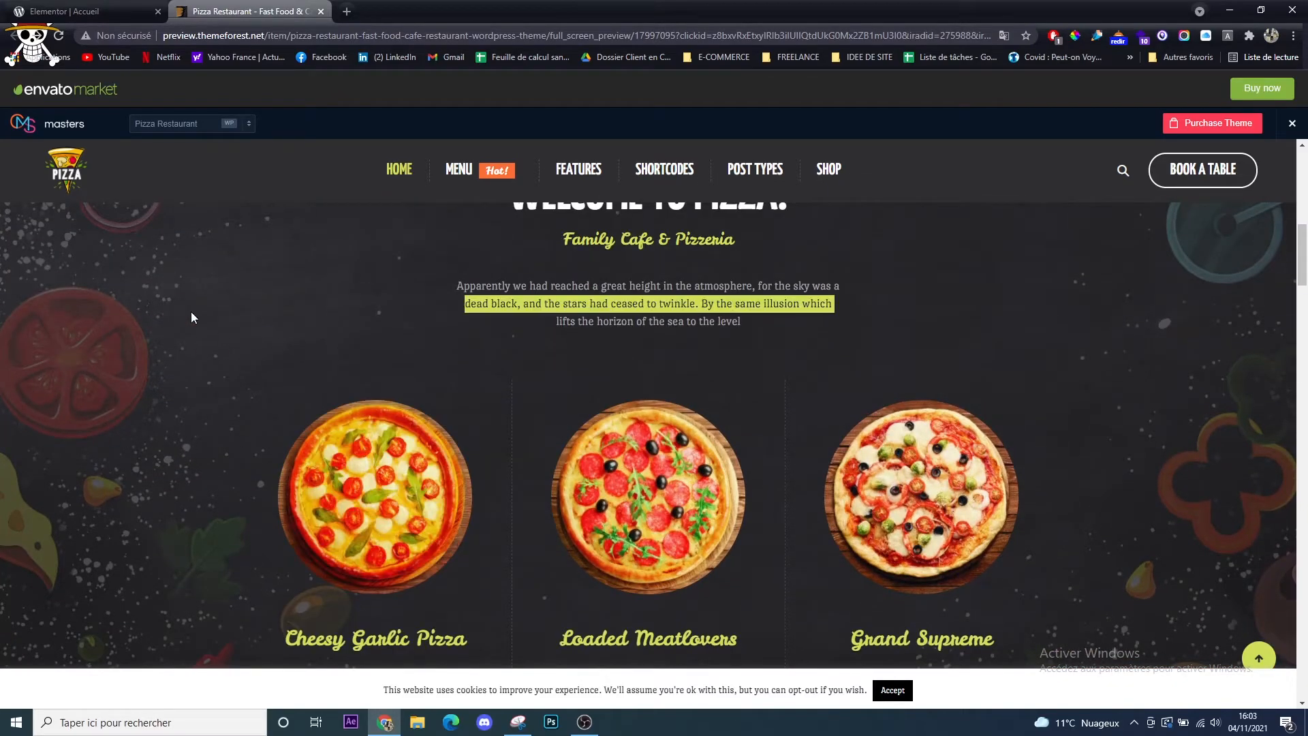
pyautogui.scroll(5, 237, 356)
pyautogui.scroll(-4, 288, 394)
# Inspect the demo page's code and expand it down to the nested iframe that holds the pizza restaurant site
pyautogui.rightClick(250, 380)
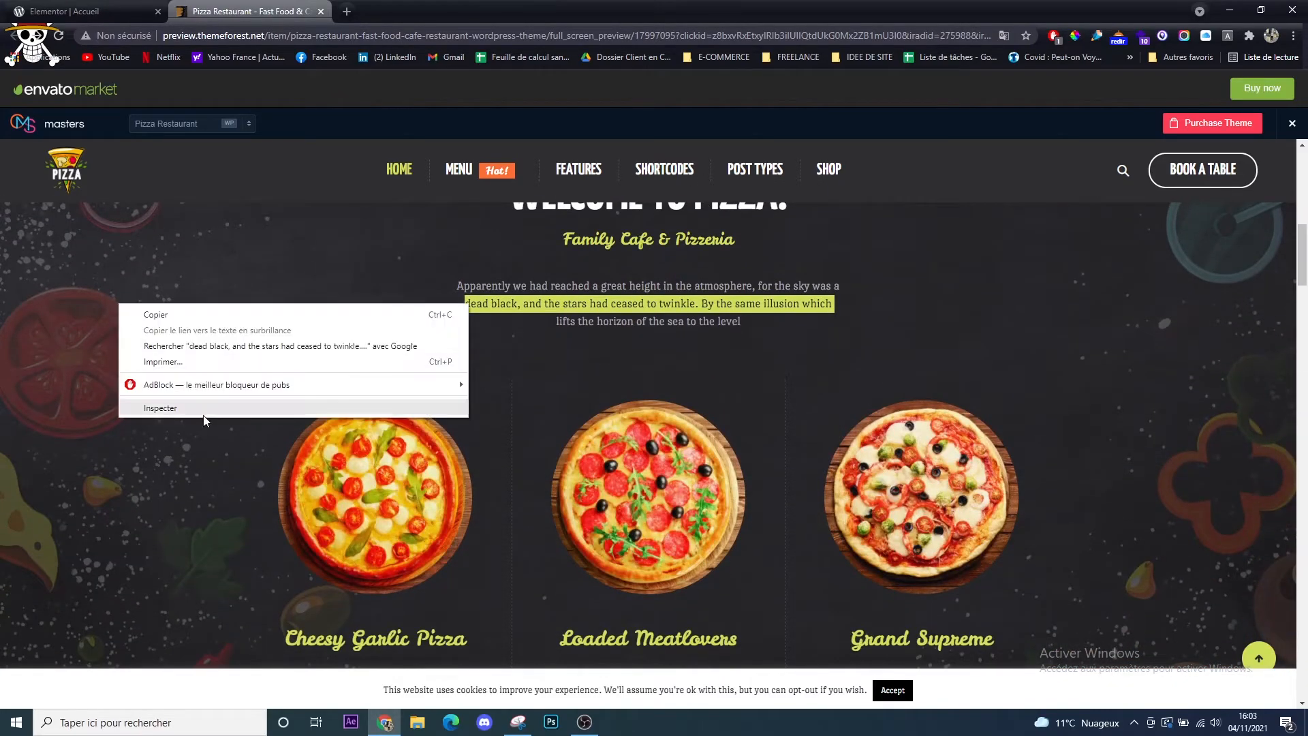
pyautogui.click(198, 410)
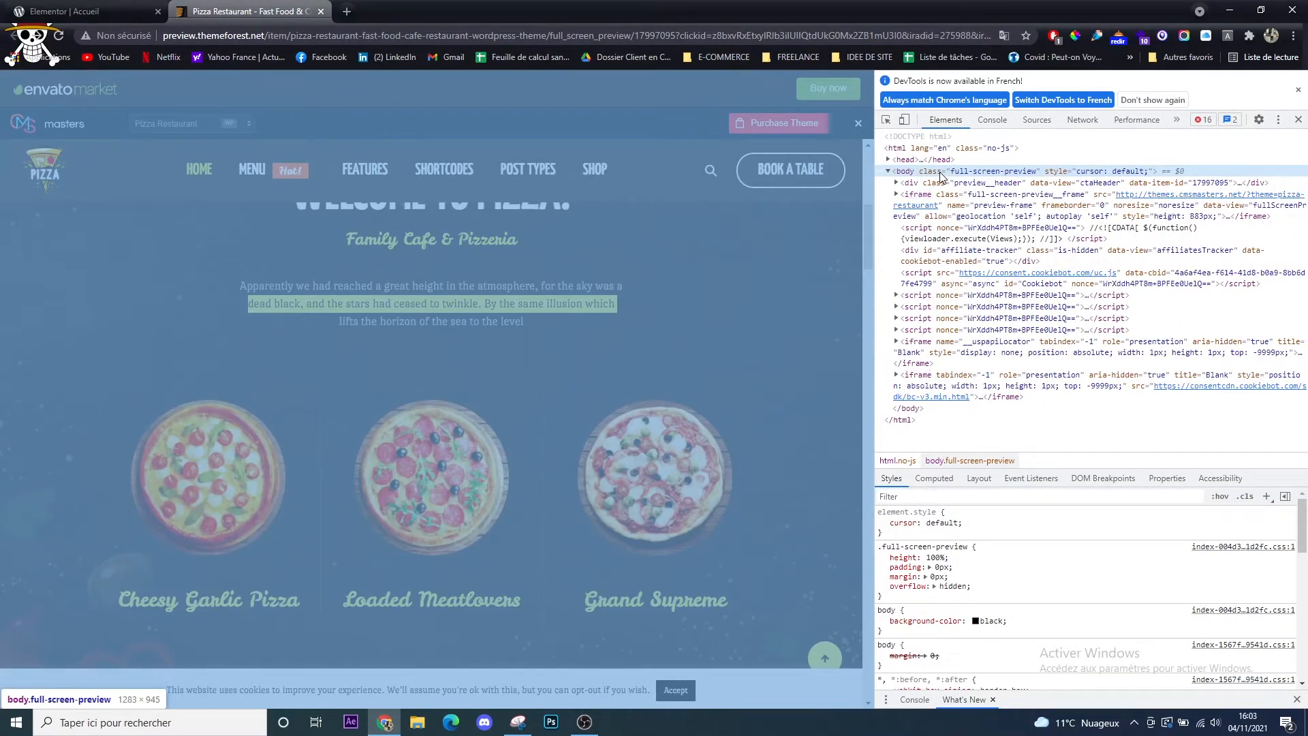
pyautogui.press('Down')
pyautogui.press('Down')
pyautogui.press('Right')
pyautogui.press('Right')
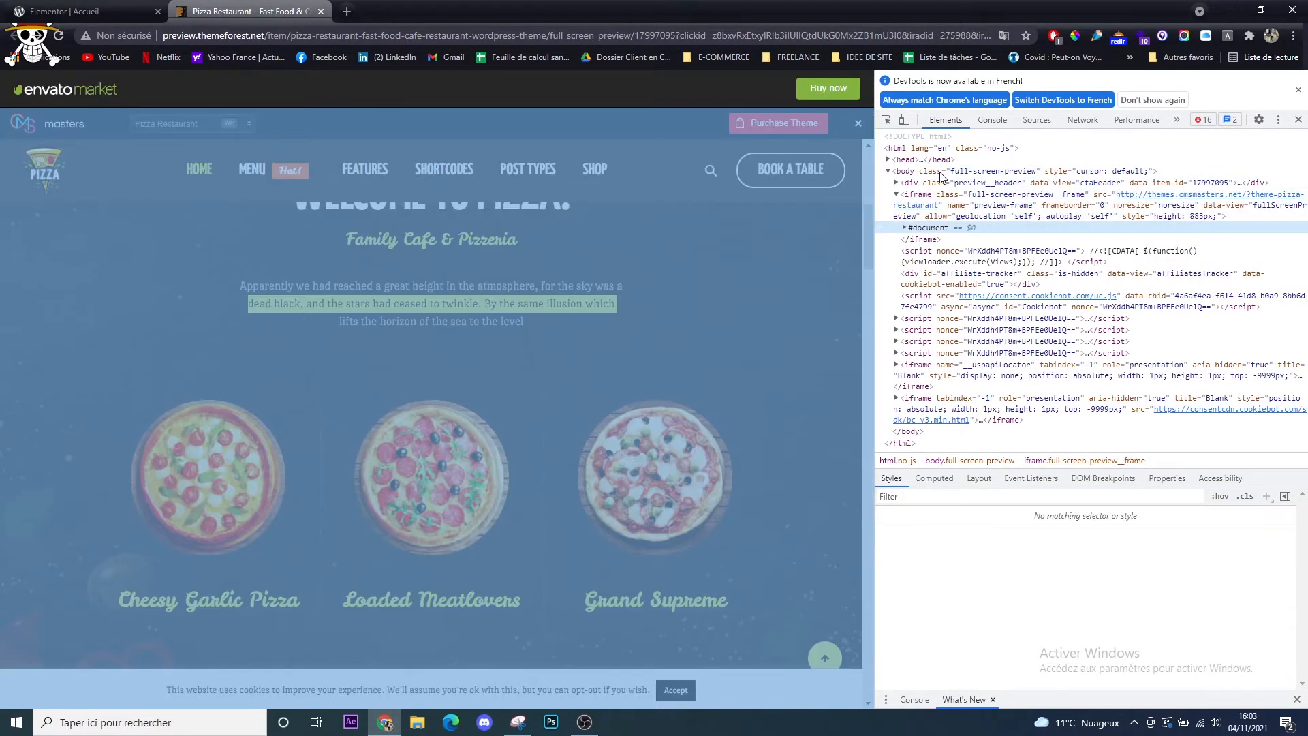
pyautogui.press('Right')
pyautogui.press('Down')
pyautogui.press('Down')
pyautogui.press('Right')
pyautogui.press('Down')
pyautogui.press('Down')
pyautogui.press('Right')
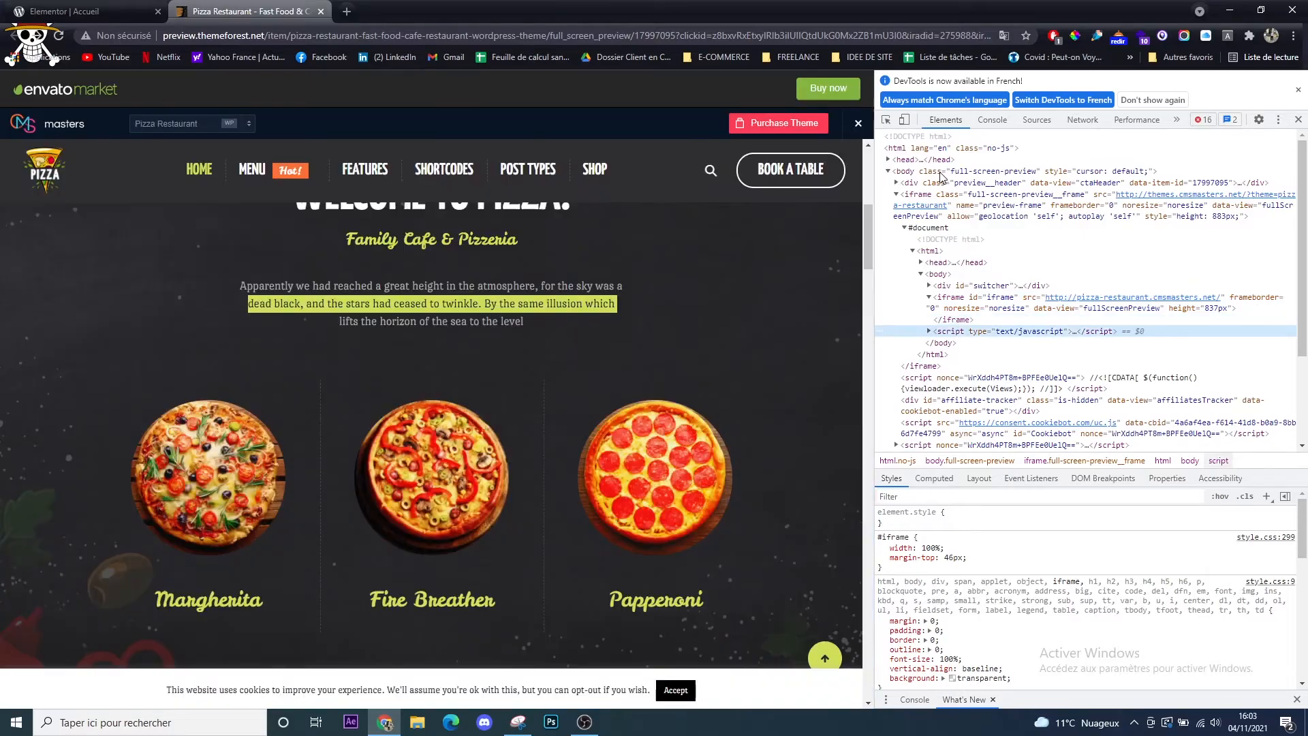
pyautogui.press('Up')
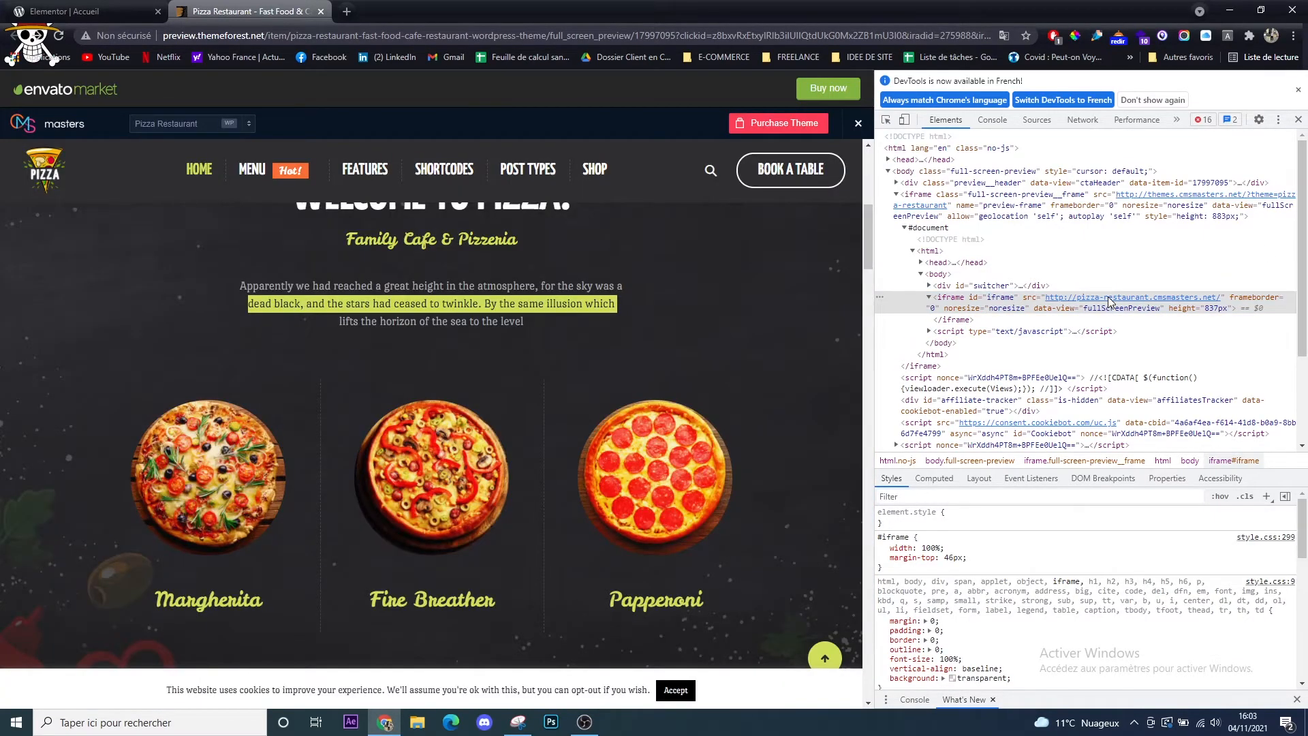
# Open the nested iframe's source address, pizza-restaurant.cmsmasters.net, in a new browser tab
pyautogui.doubleClick(1119, 300)
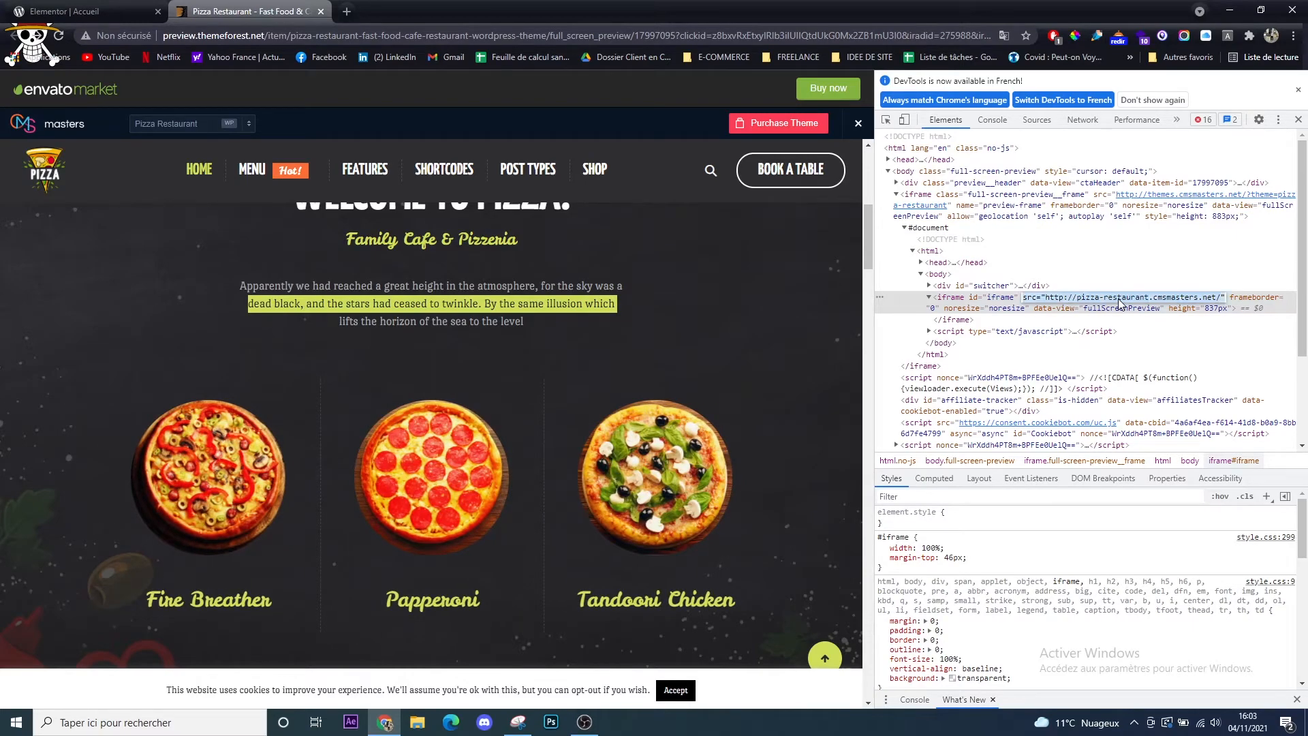
pyautogui.doubleClick(1057, 287)
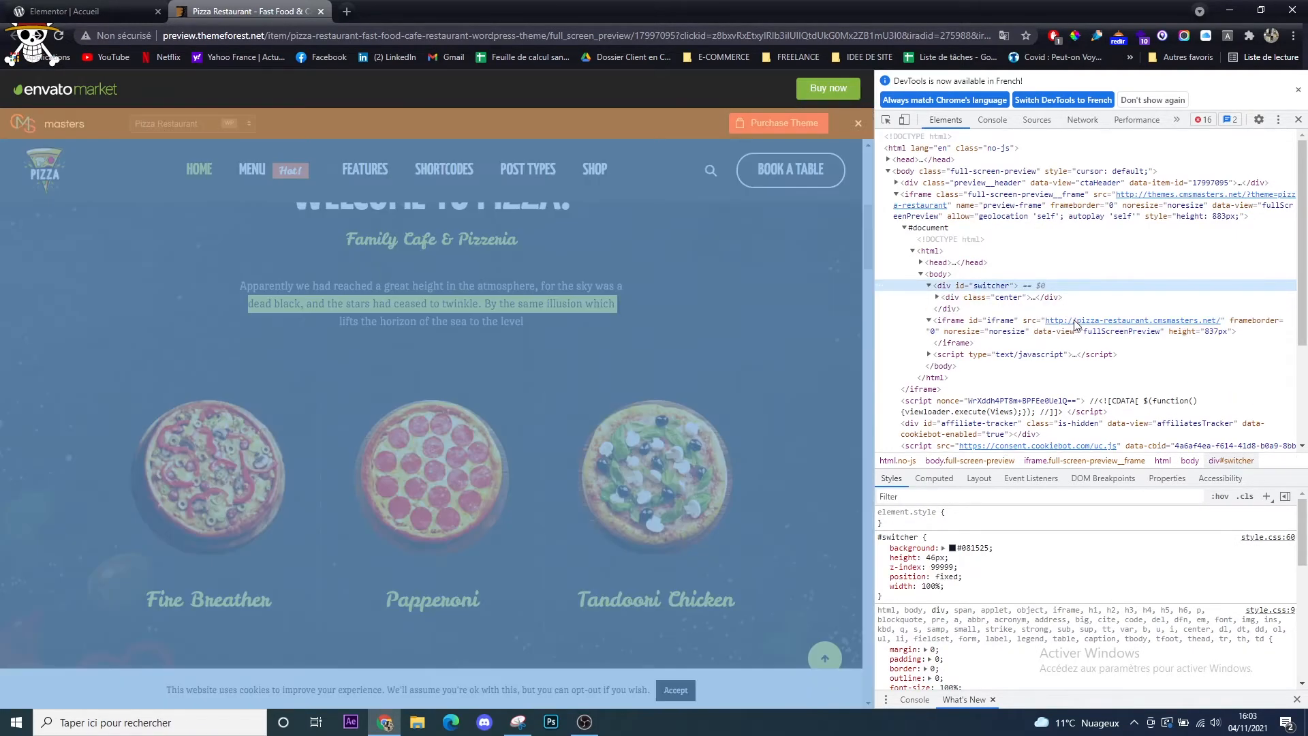
pyautogui.doubleClick(1075, 325)
pyautogui.rightClick(1062, 322)
pyautogui.click(1131, 445)
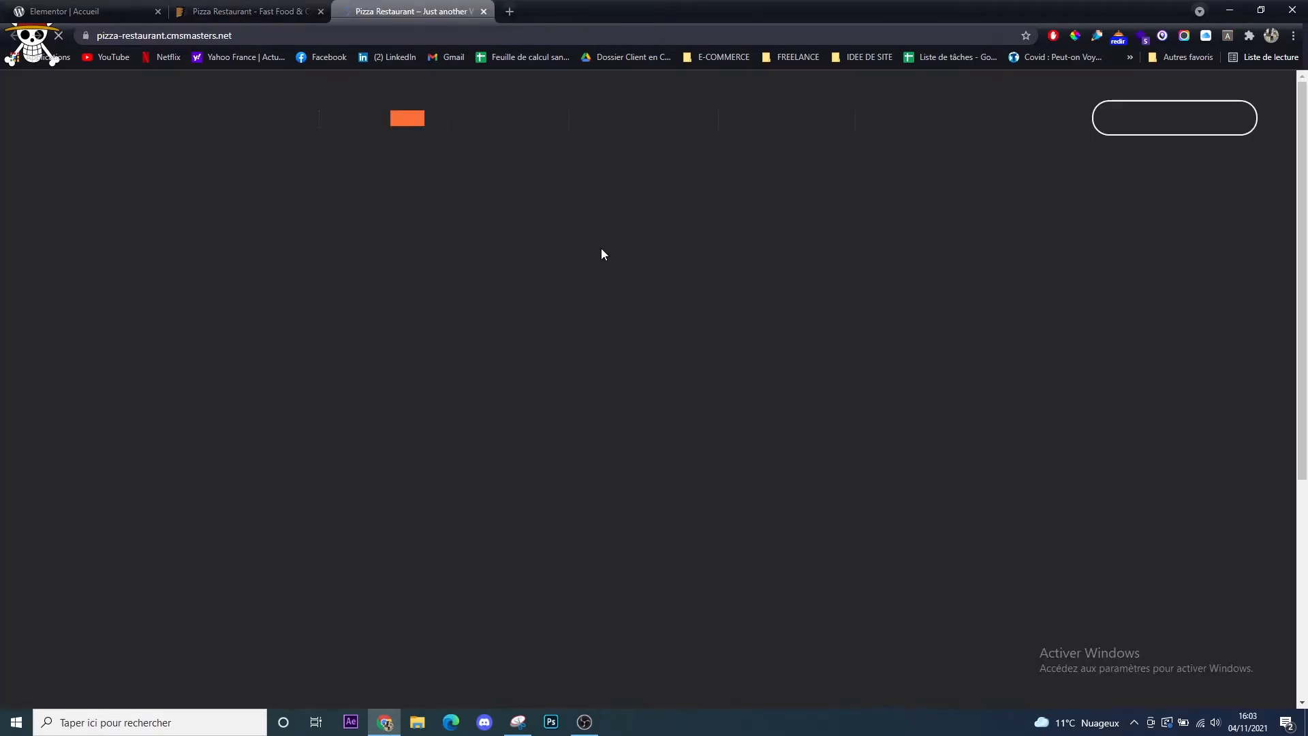
# Inspect the dark illustrated background of the welcome section on the standalone pizza site
pyautogui.scroll(-10, 600, 248)
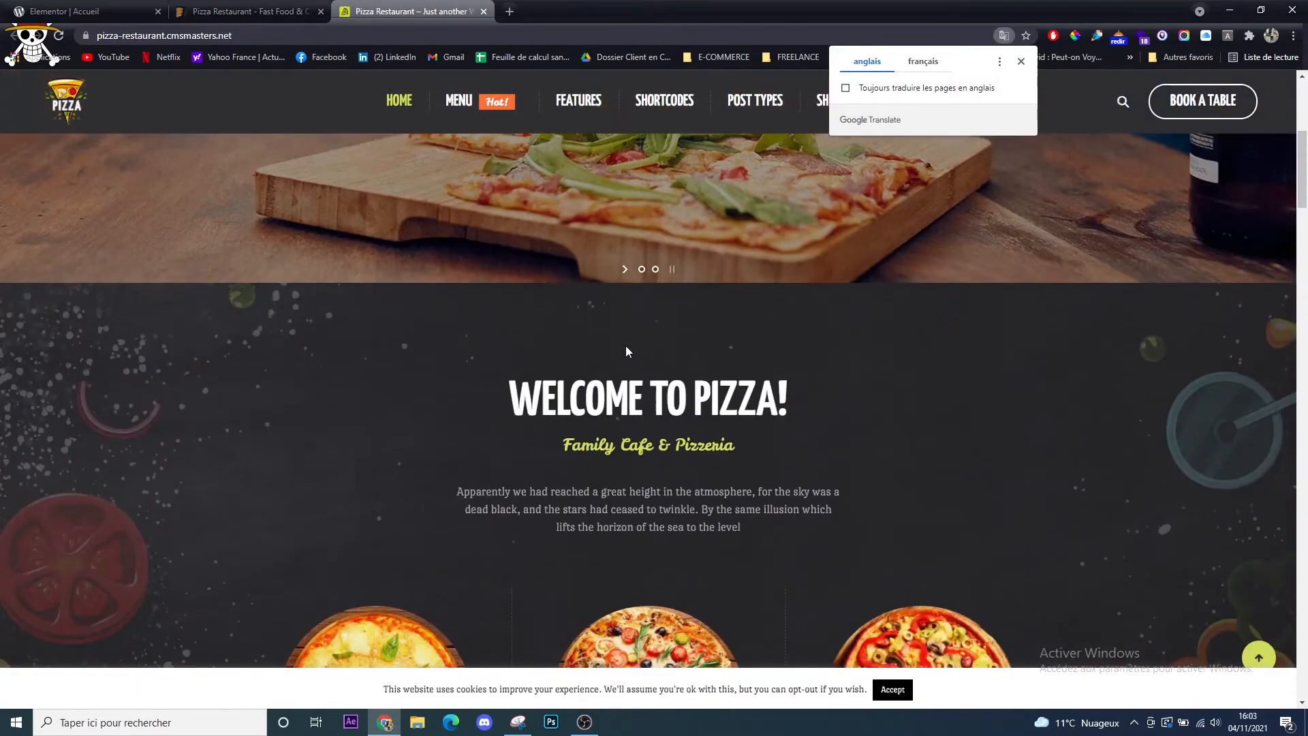
pyautogui.rightClick(93, 285)
pyautogui.click(137, 508)
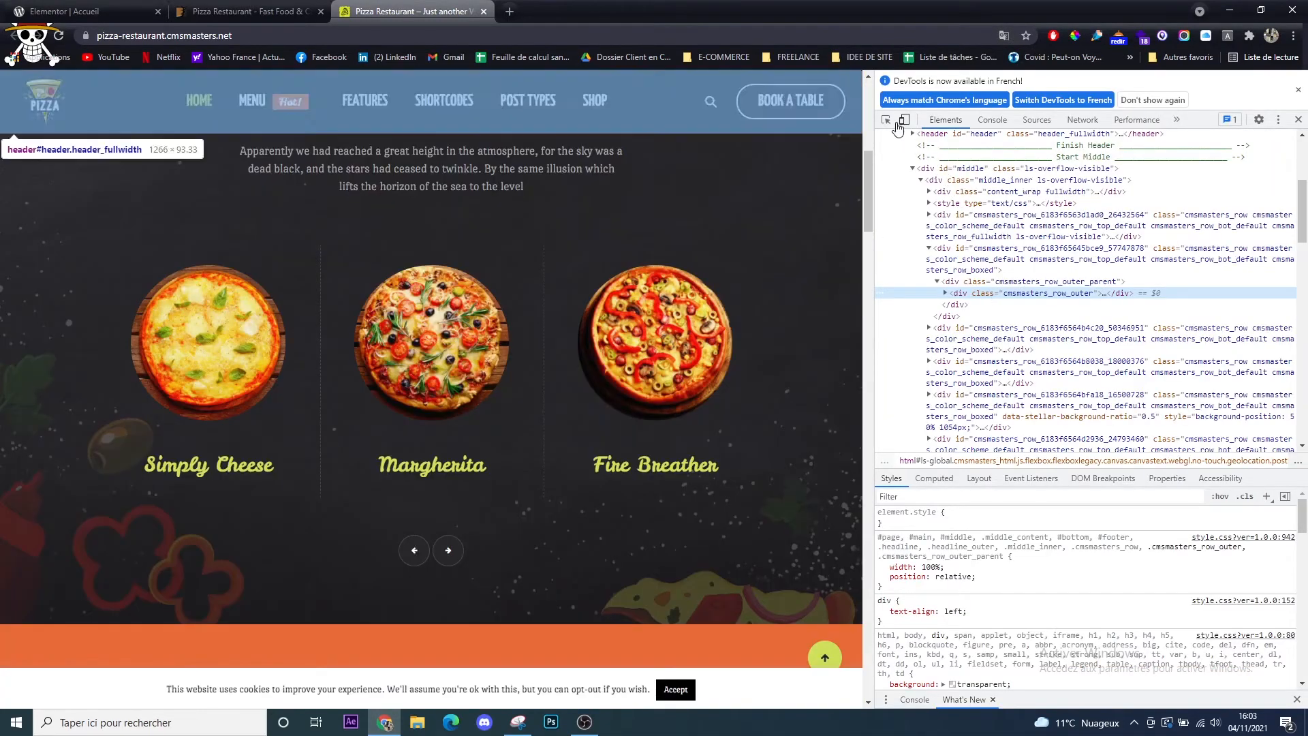
pyautogui.click(885, 119)
pyautogui.click(54, 307)
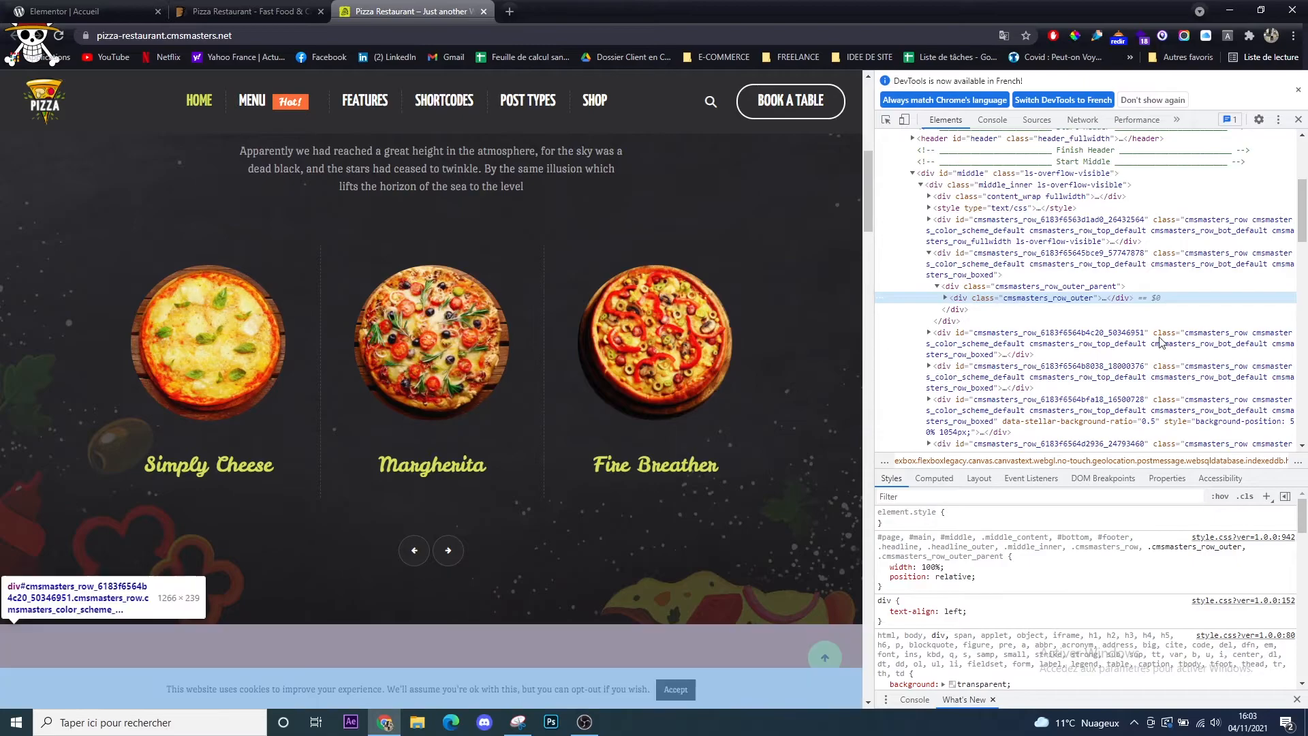
# Go through the welcome row's nested elements and select its outer cmsmasters_row div to show the background-image rule
pyautogui.scroll(-5, 987, 579)
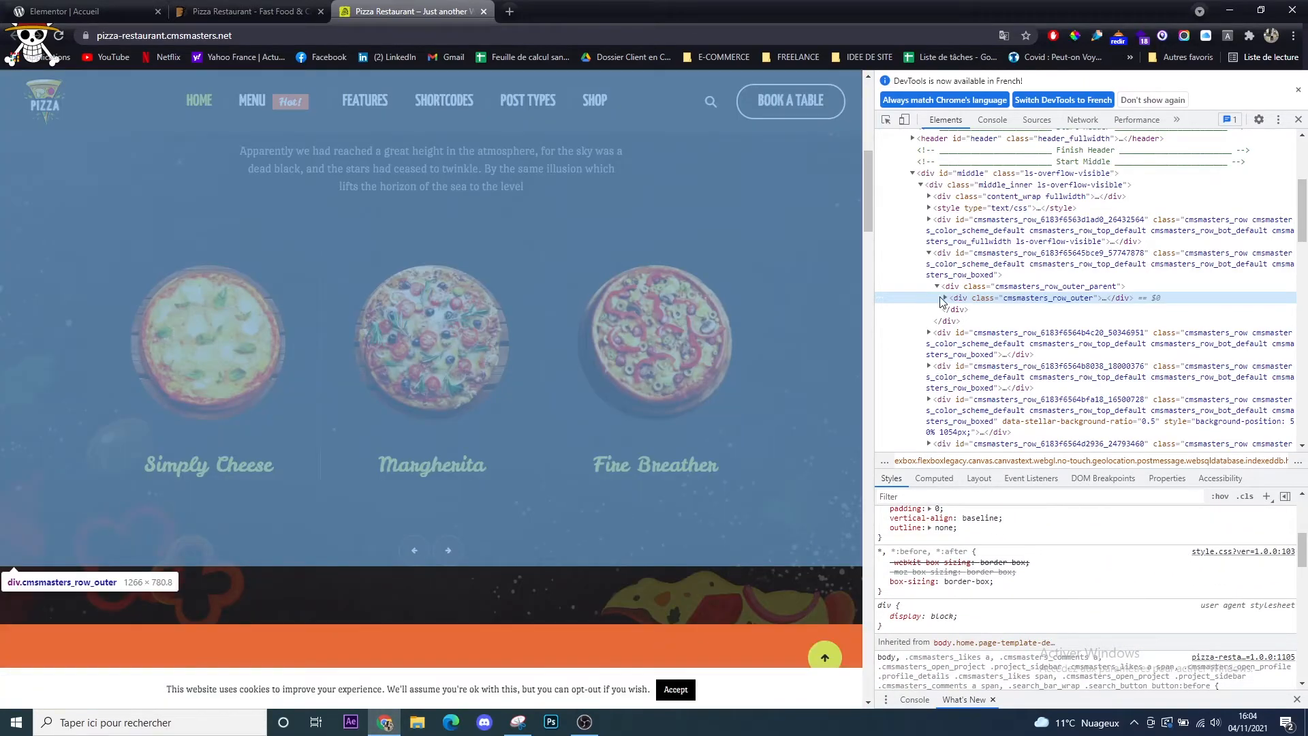
pyautogui.press('Right')
pyautogui.press('Right')
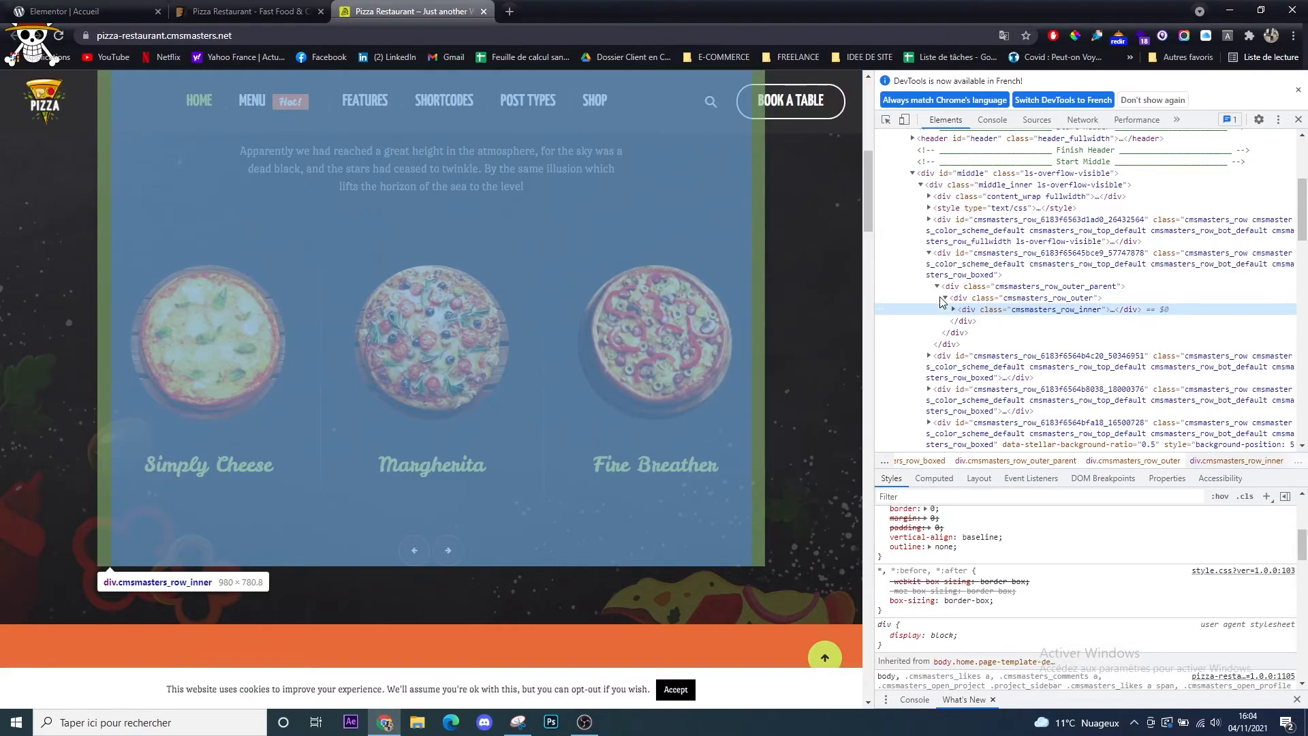
pyautogui.press('Up')
pyautogui.press('Up')
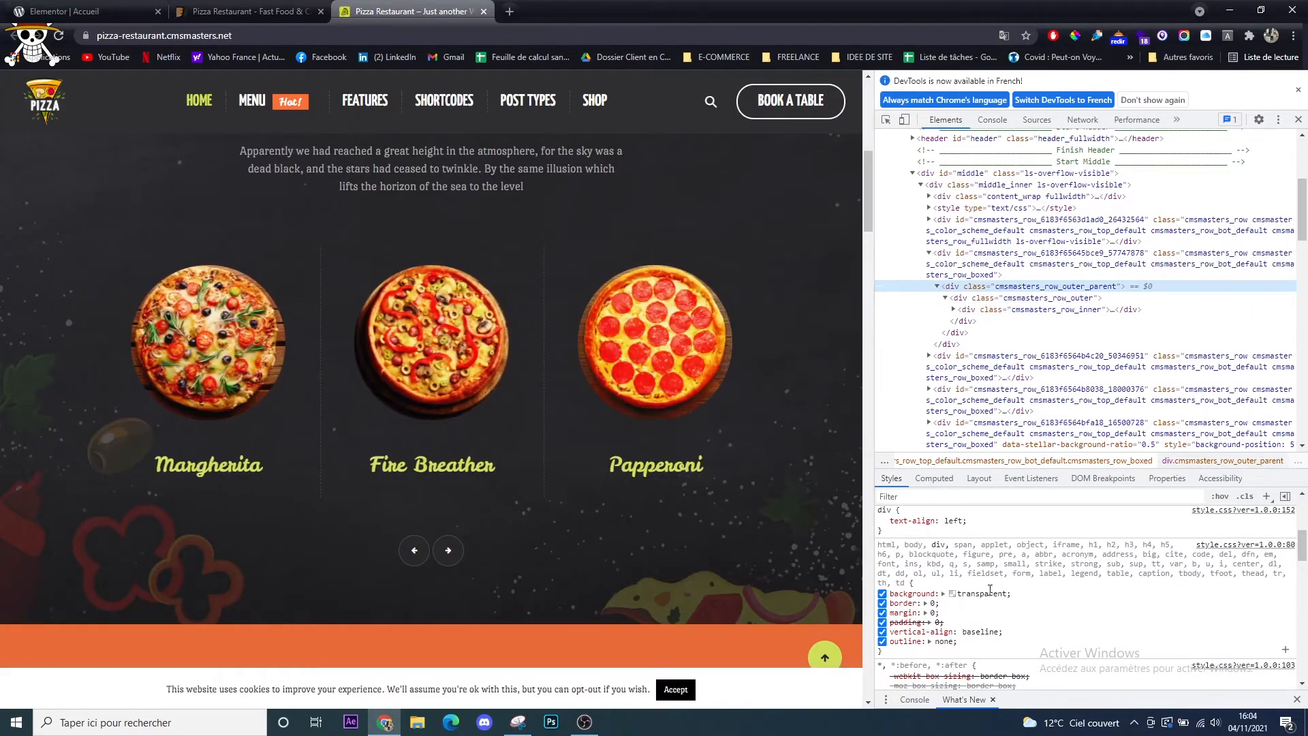
pyautogui.scroll(3, 1021, 587)
pyautogui.scroll(-5, 1010, 584)
pyautogui.scroll(3, 1077, 307)
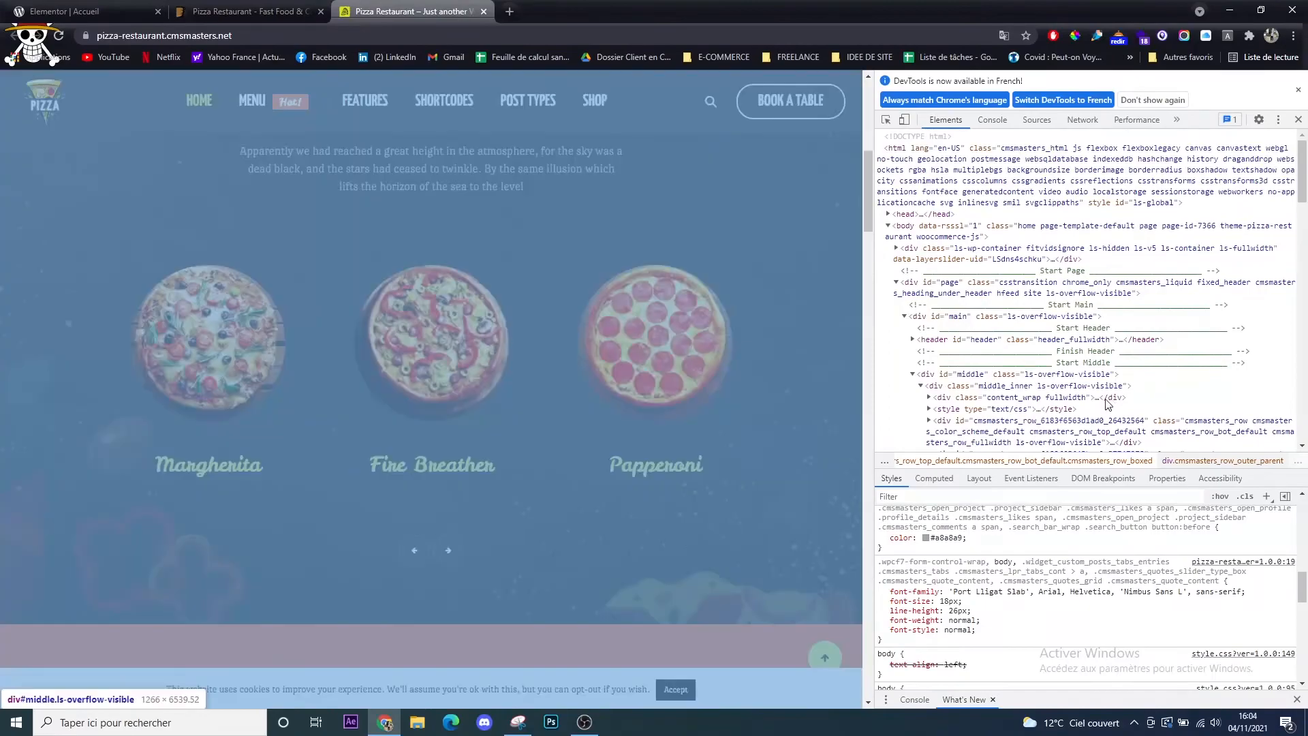
pyautogui.click(1060, 331)
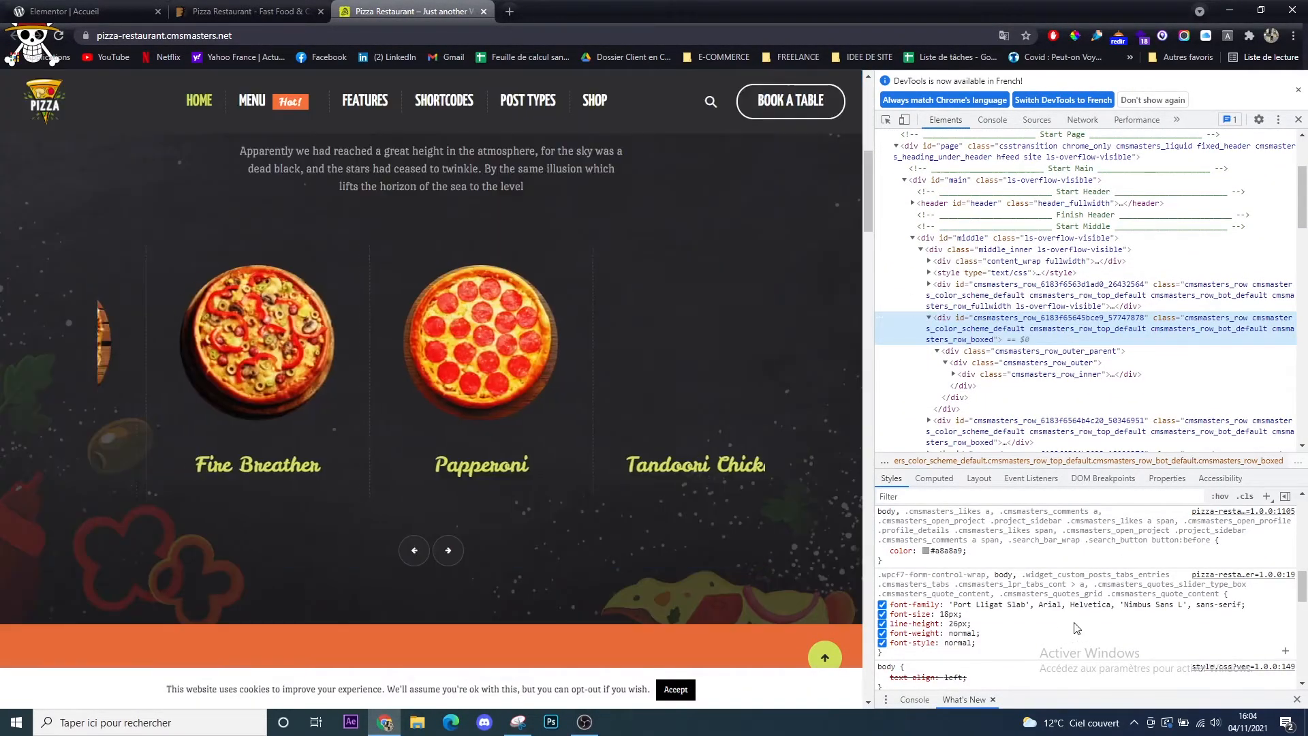
pyautogui.scroll(6, 1071, 621)
# Open the row's background image in a new tab and save it as Untitled-1.jpg
pyautogui.moveTo(1002, 562)
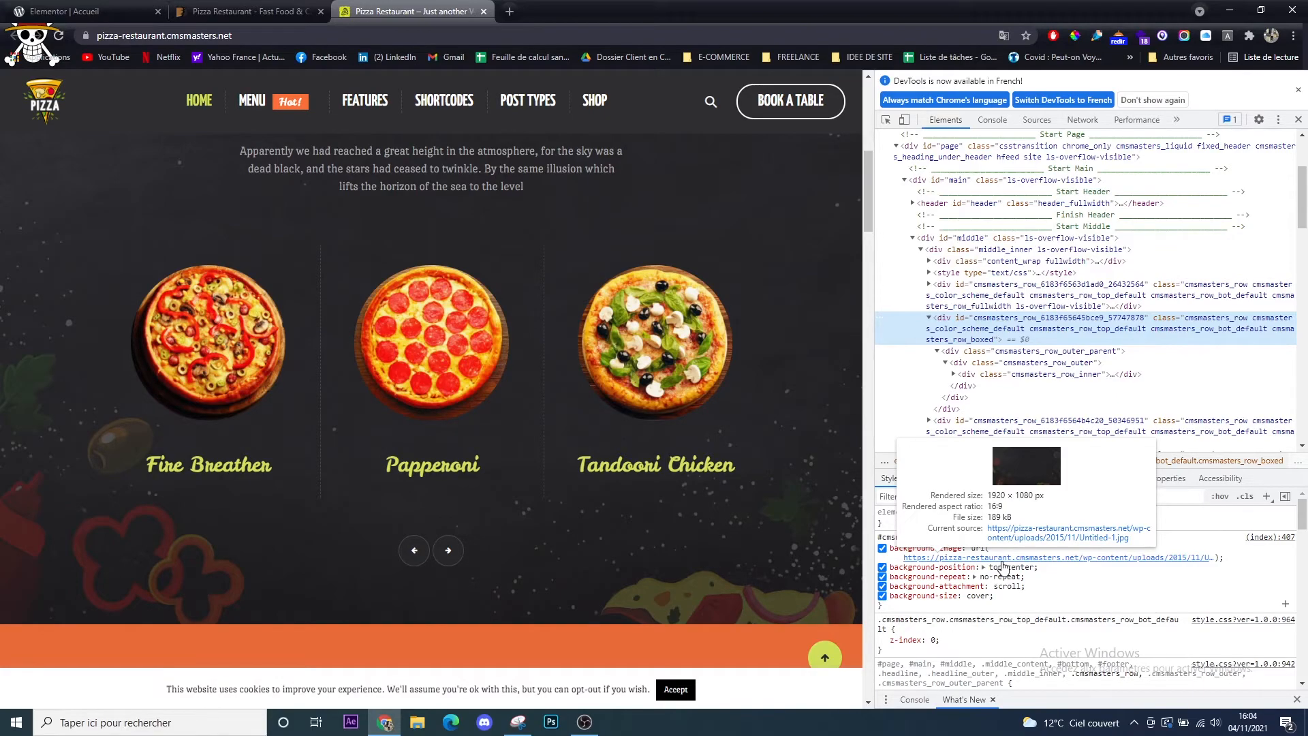
pyautogui.click(1003, 559)
pyautogui.doubleClick(1004, 558)
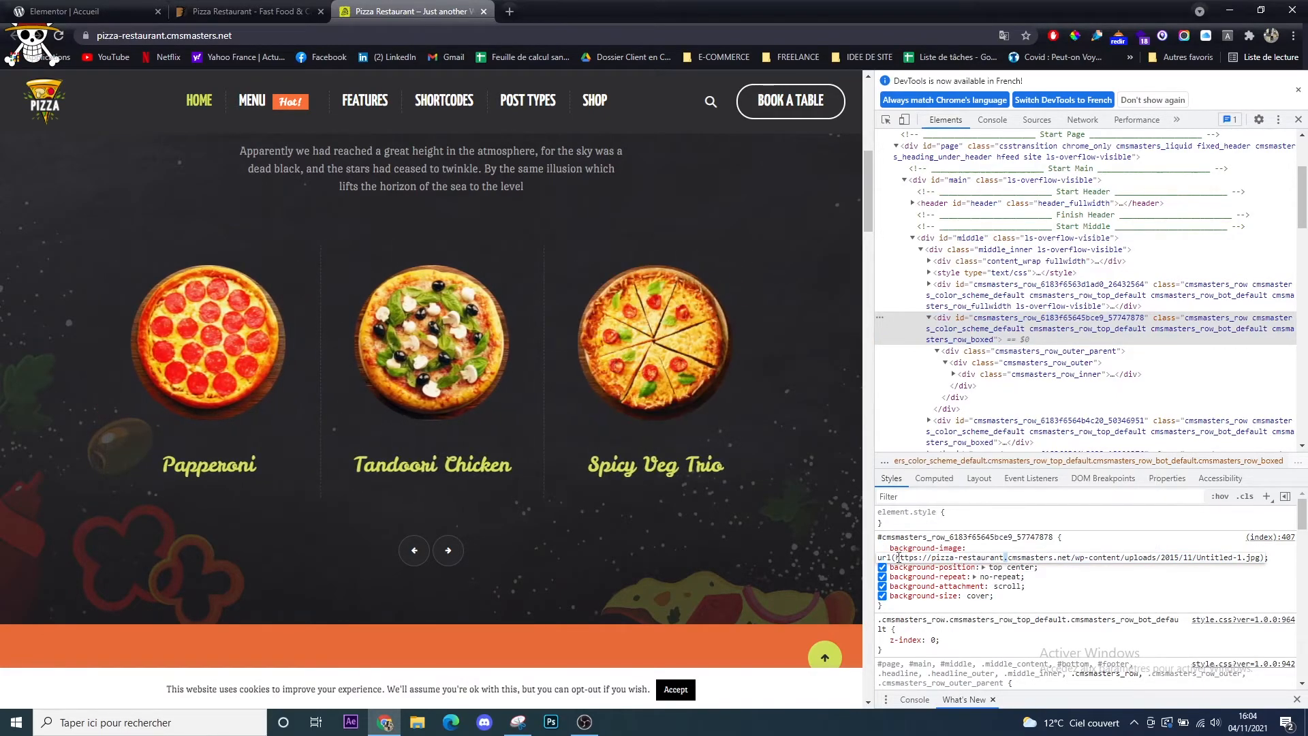
pyautogui.rightClick(1257, 558)
pyautogui.click(1139, 513)
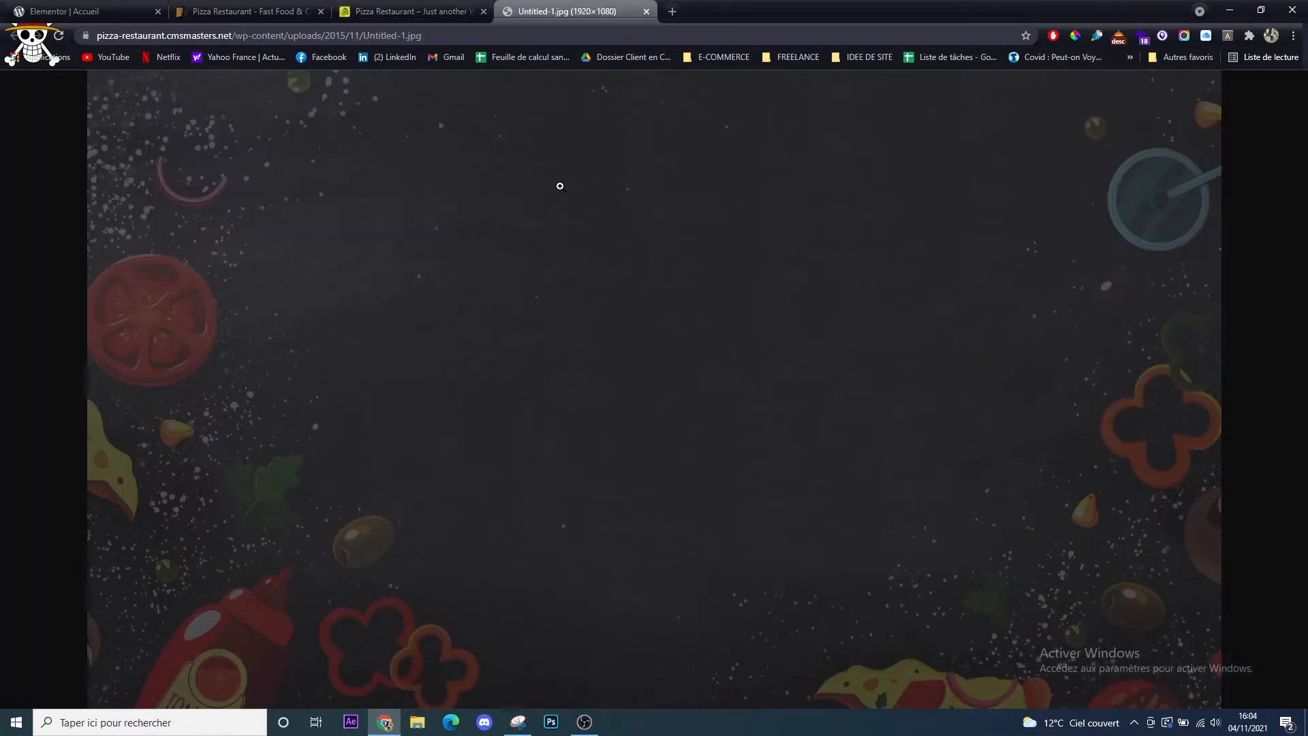
pyautogui.rightClick(641, 371)
pyautogui.click(712, 398)
pyautogui.click(551, 502)
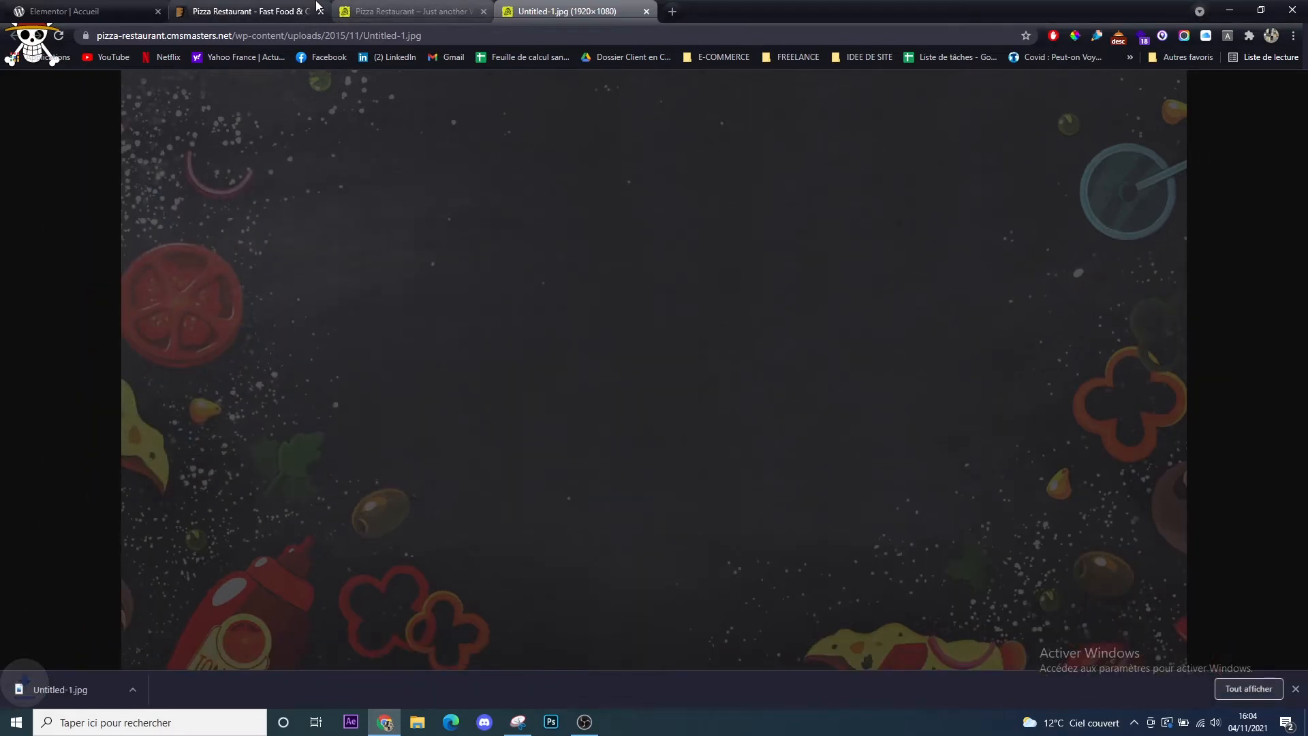
# Return to the Elementor page and compare its welcome and pizza sections with the demo's single background row
pyautogui.click(215, 11)
pyautogui.click(64, 11)
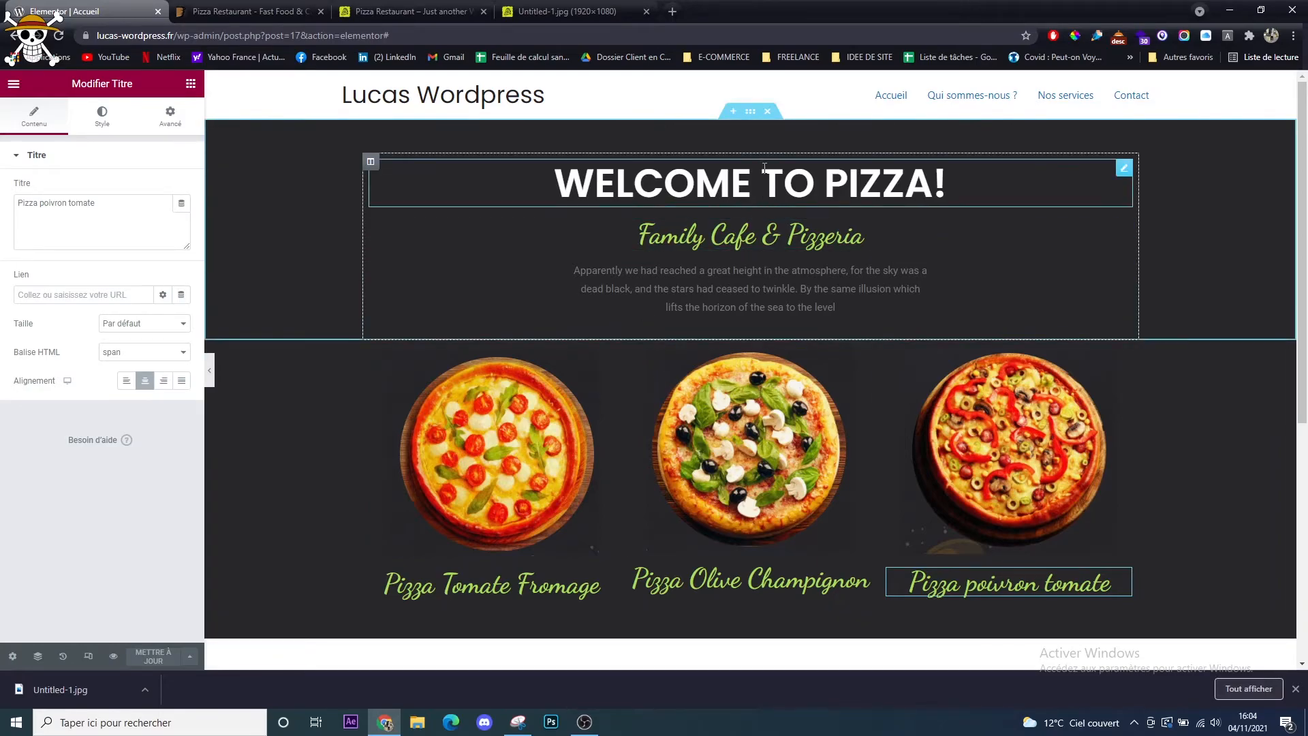
pyautogui.click(753, 146)
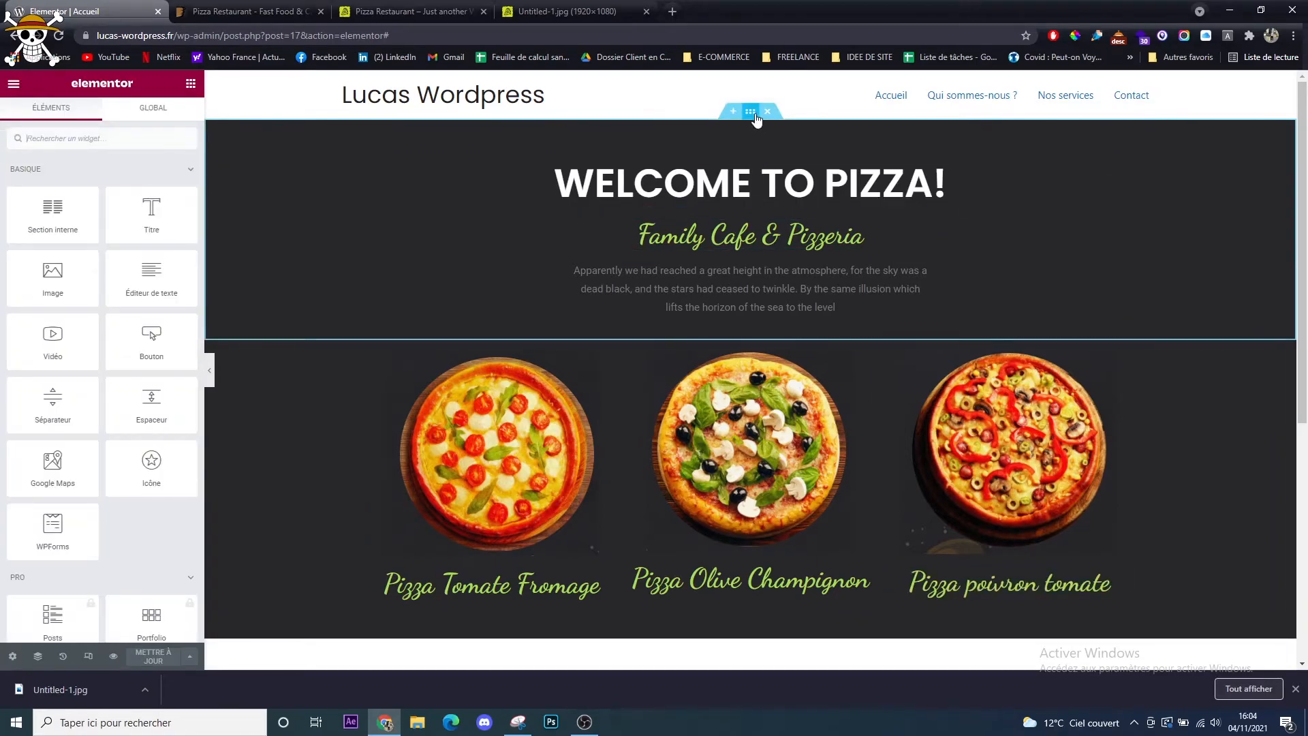
pyautogui.click(750, 111)
pyautogui.click(190, 83)
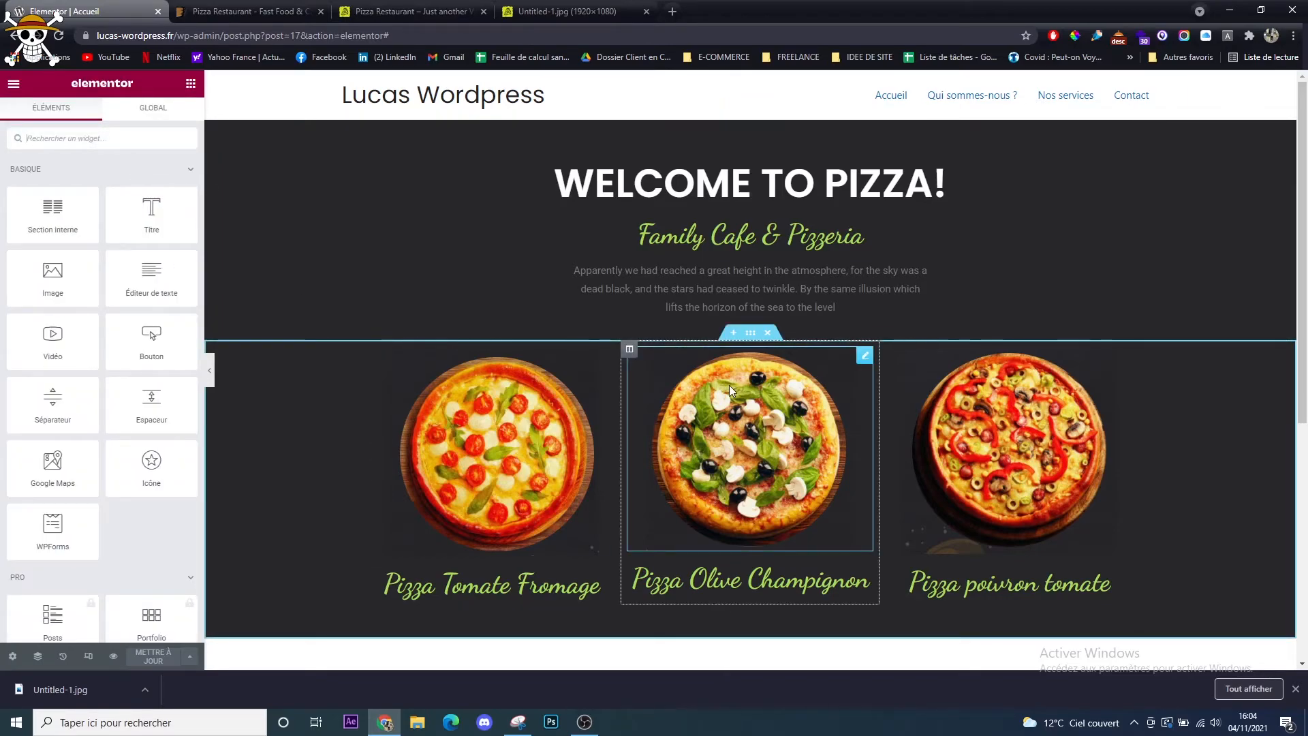
pyautogui.click(436, 11)
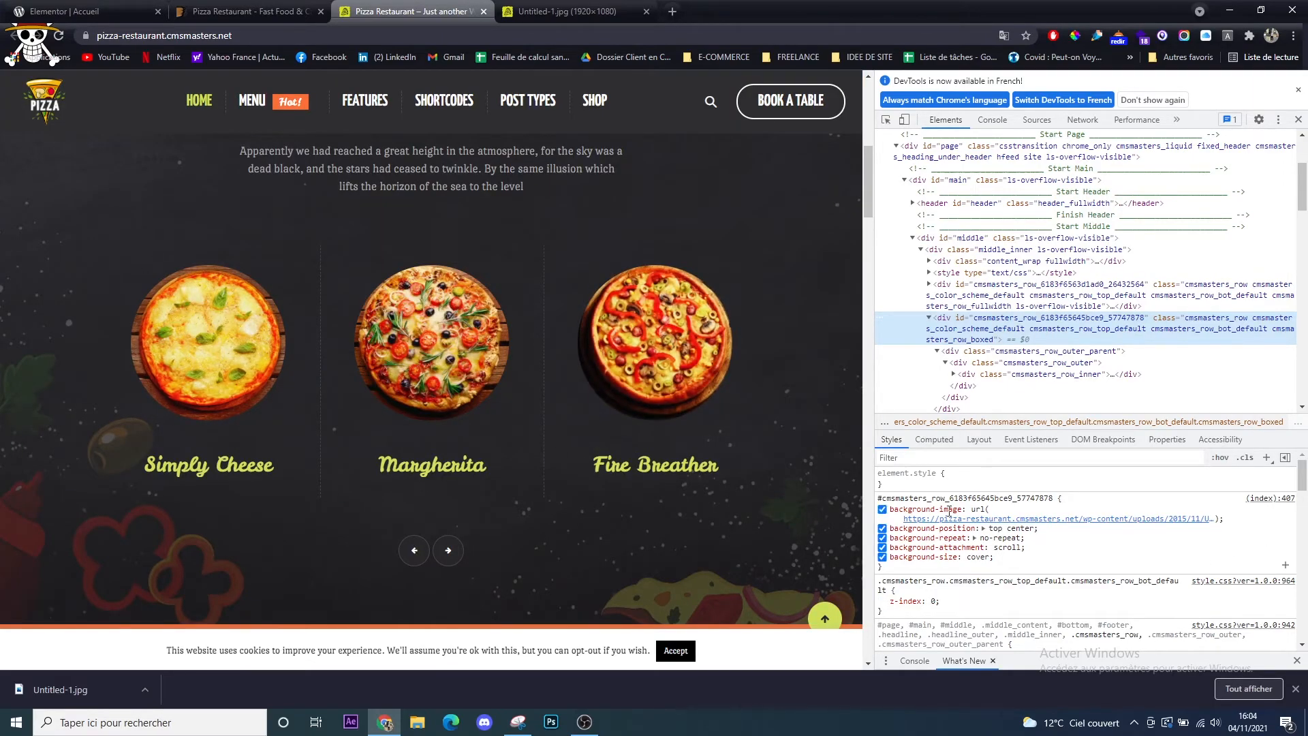
pyautogui.click(206, 6)
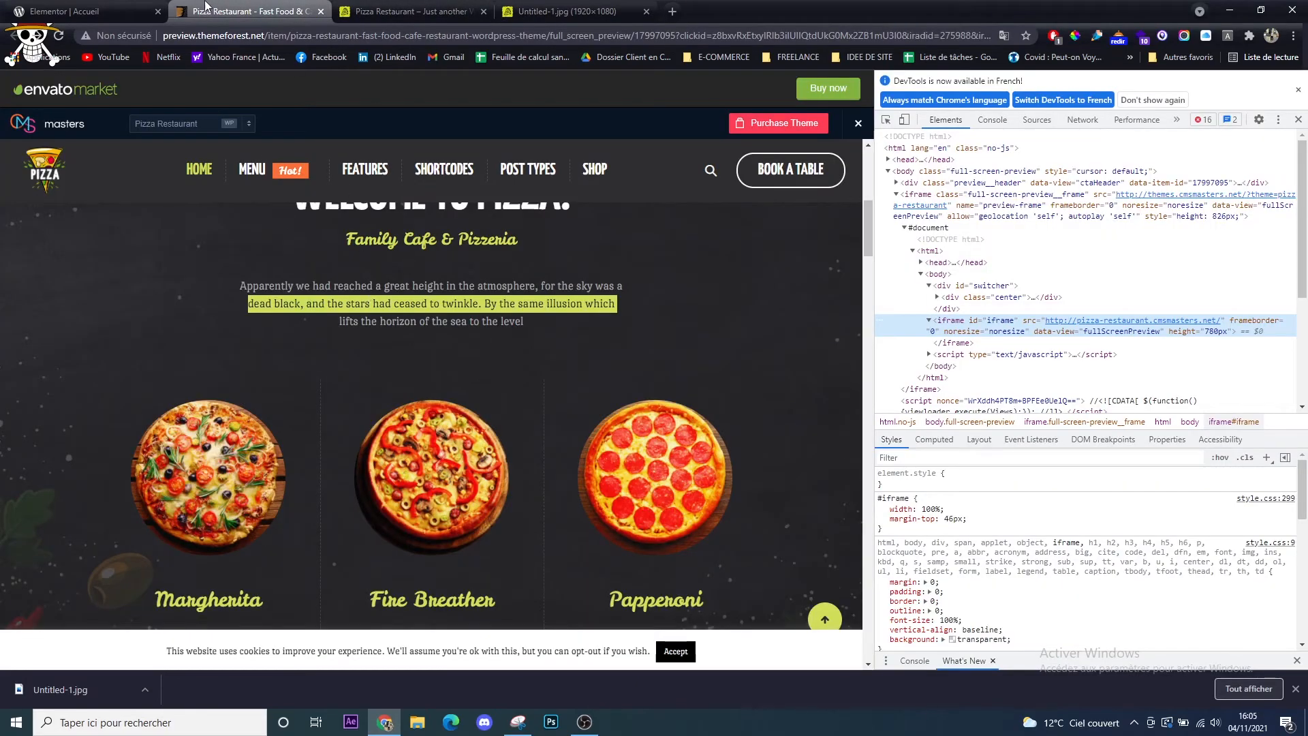
# Add an inner section below the welcome paragraph and move the first pizza image and its title into its first column
pyautogui.click(122, 10)
pyautogui.moveTo(38, 213); pyautogui.dragTo(636, 361)
pyautogui.moveTo(504, 463); pyautogui.dragTo(583, 361)
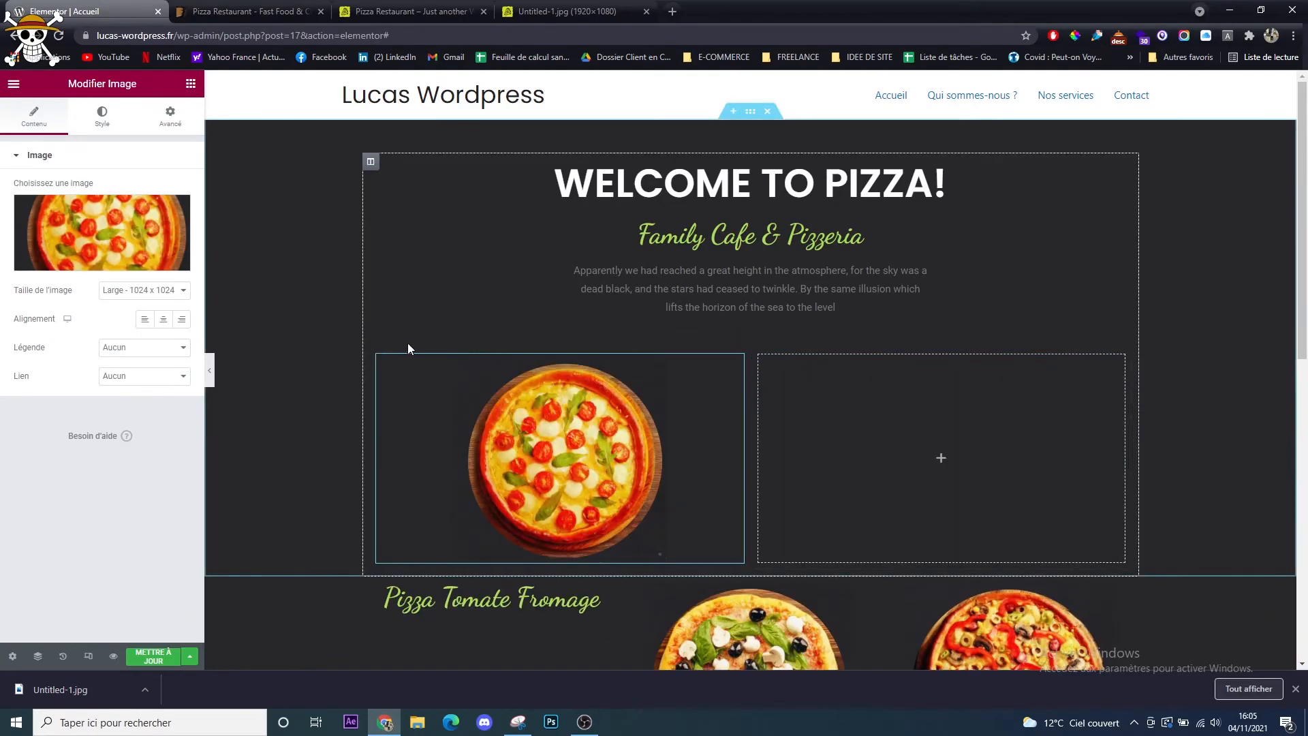
pyautogui.moveTo(606, 599); pyautogui.dragTo(676, 562)
# Move the olive and mushroom pizza image and its title into the inner section's second column
pyautogui.scroll(-3, 813, 577)
pyautogui.moveTo(865, 443); pyautogui.dragTo(930, 286)
pyautogui.moveTo(864, 432); pyautogui.dragTo(948, 341)
# Duplicate the inner section's second column, delete the copied pizza image and move the pepper pizza image into the new column
pyautogui.rightClick(766, 155)
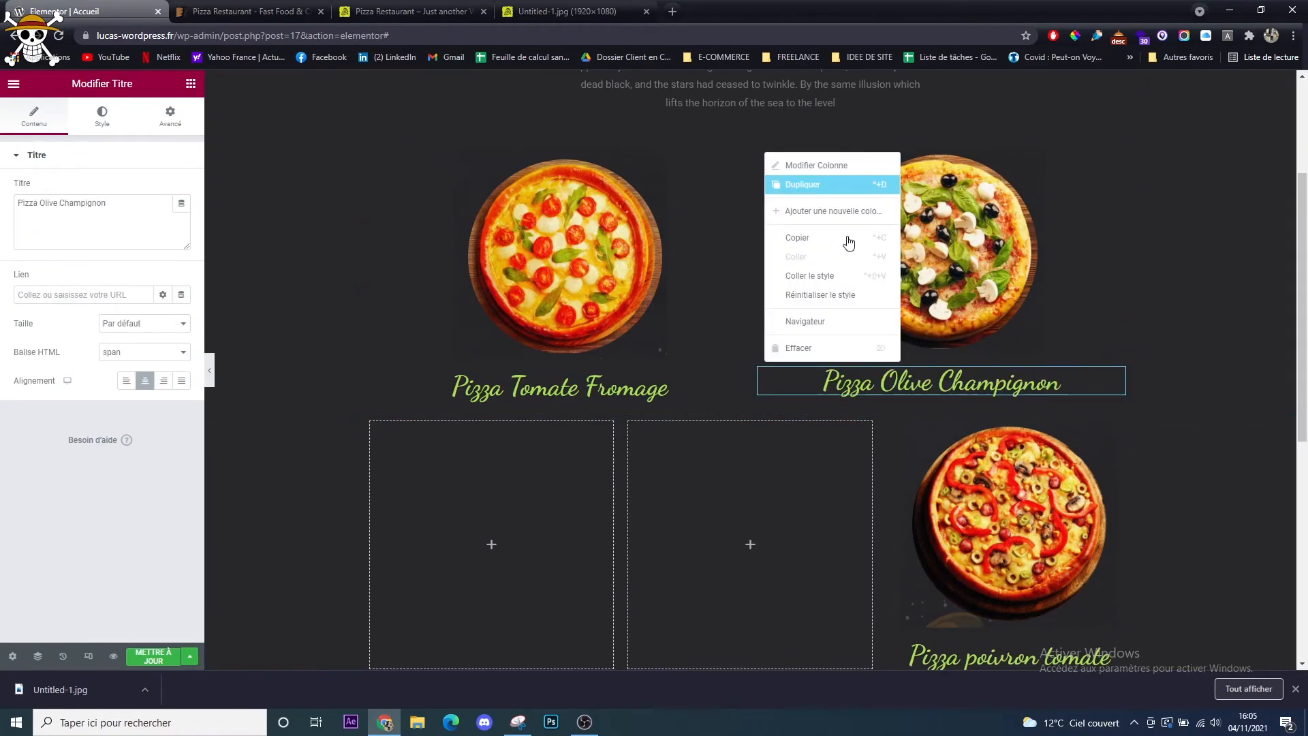
pyautogui.click(814, 184)
pyautogui.rightClick(1003, 257)
pyautogui.click(1019, 477)
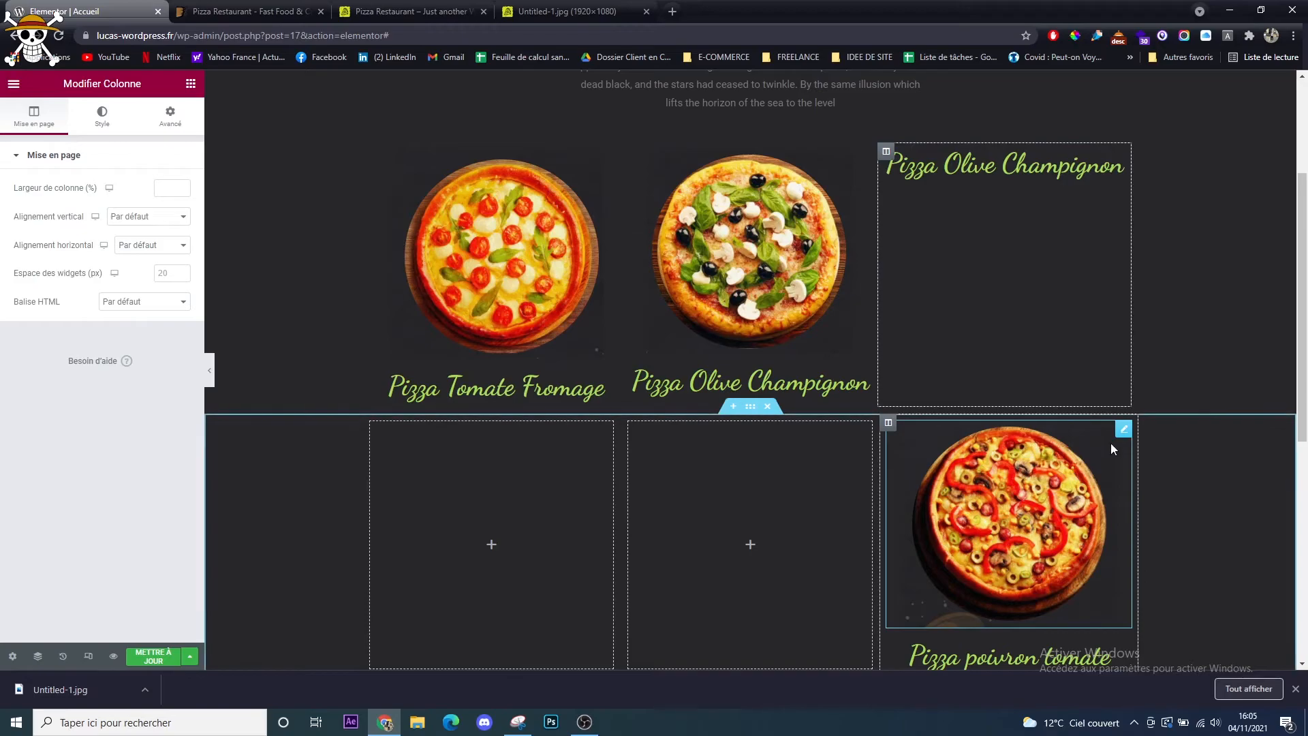
pyautogui.moveTo(1126, 426); pyautogui.dragTo(973, 235)
# Delete the duplicated "Pizza Olive Champignon" title from the third column and move "Pizza poivron tomate" below its pizza
pyautogui.rightClick(1000, 161)
pyautogui.click(1024, 386)
pyautogui.rightClick(1052, 158)
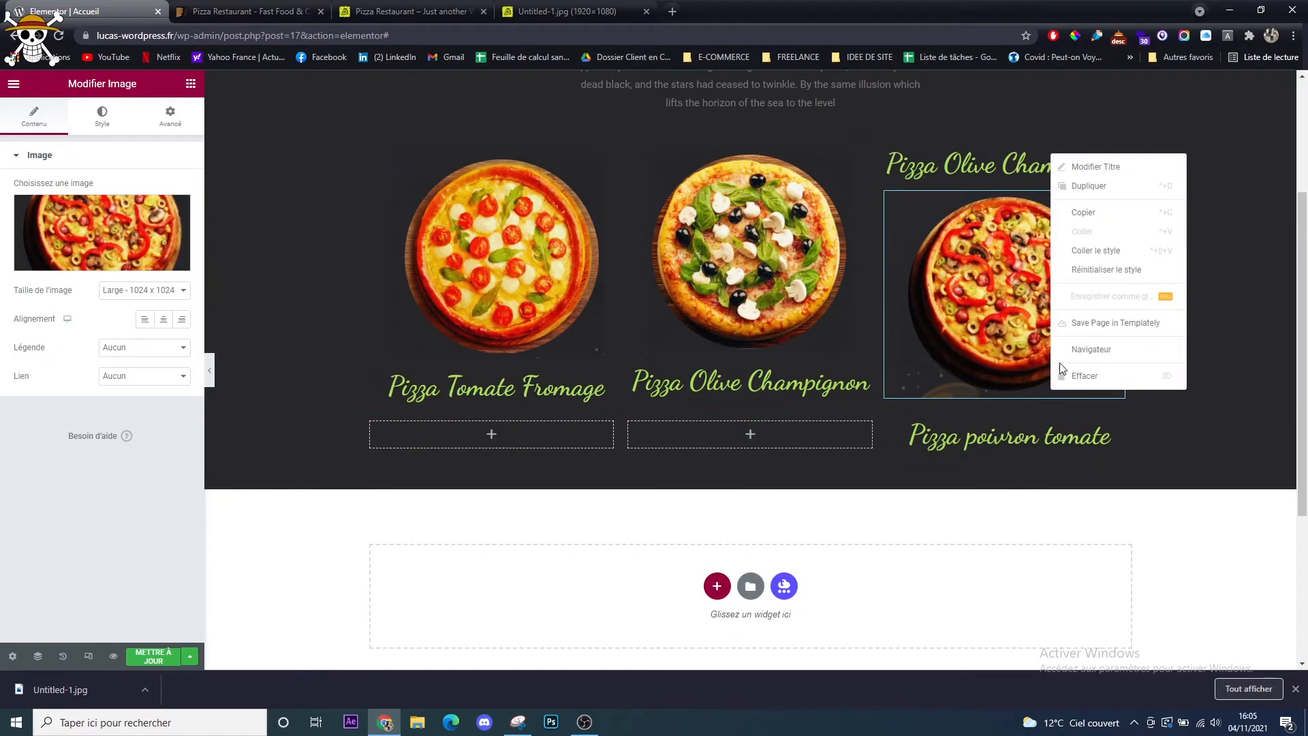
pyautogui.click(1058, 383)
pyautogui.moveTo(1124, 431); pyautogui.dragTo(954, 391)
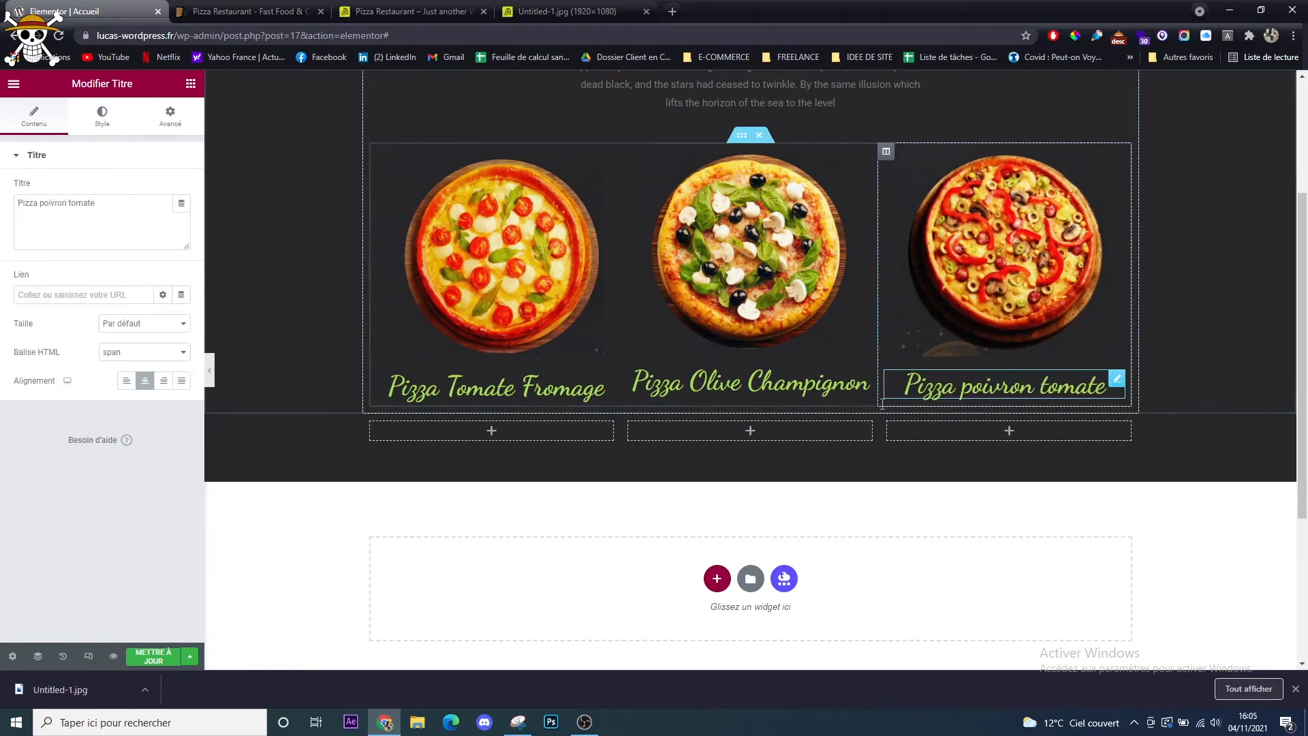
# Delete the emptied three-column section and open the settings of the welcome section
pyautogui.click(768, 412)
pyautogui.scroll(3, 847, 449)
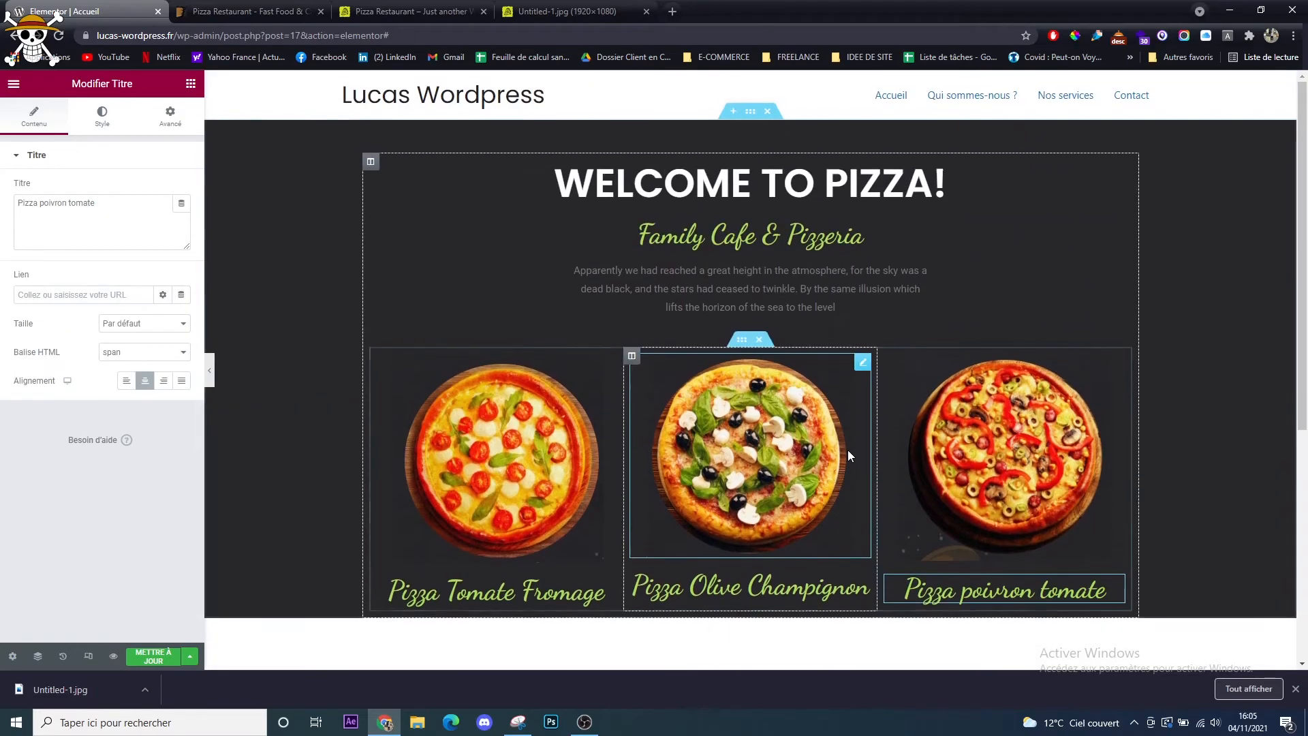
pyautogui.click(750, 111)
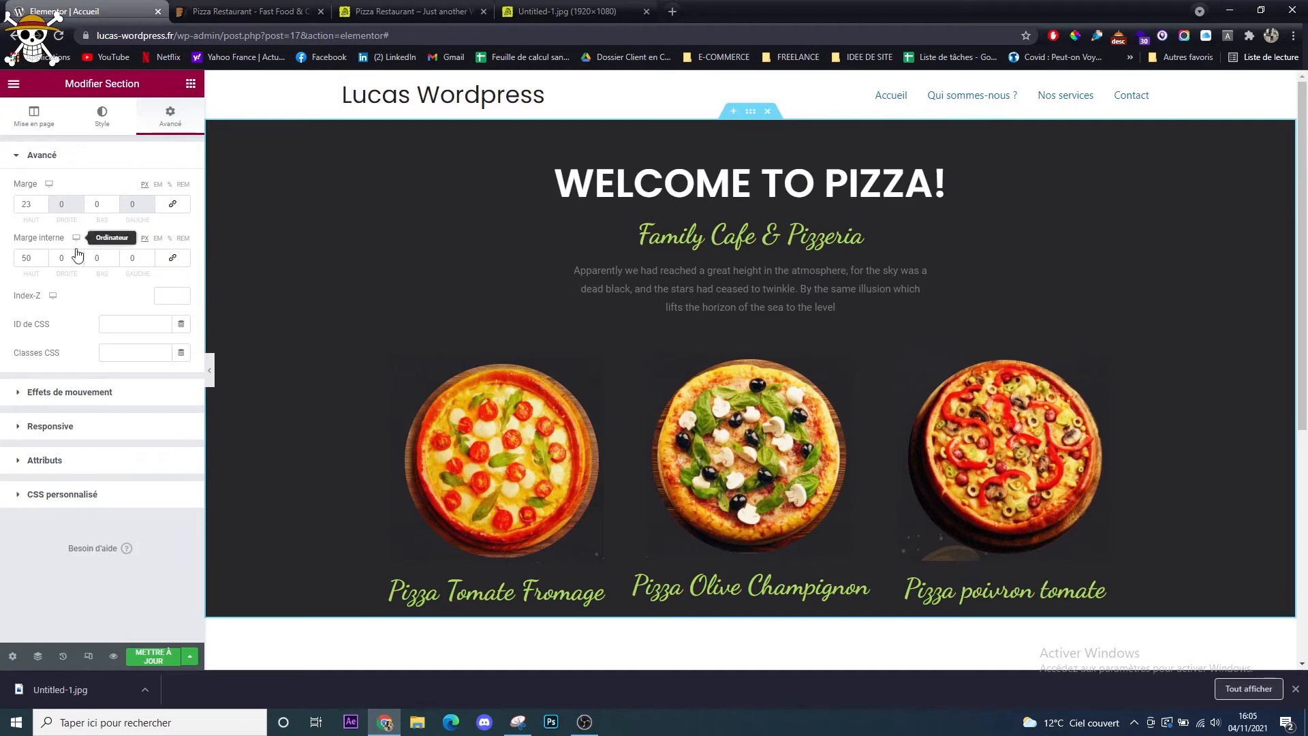
# Set the welcome section's bottom padding to 50 and upload Untitled-1.jpg as its background image
pyautogui.write('5')
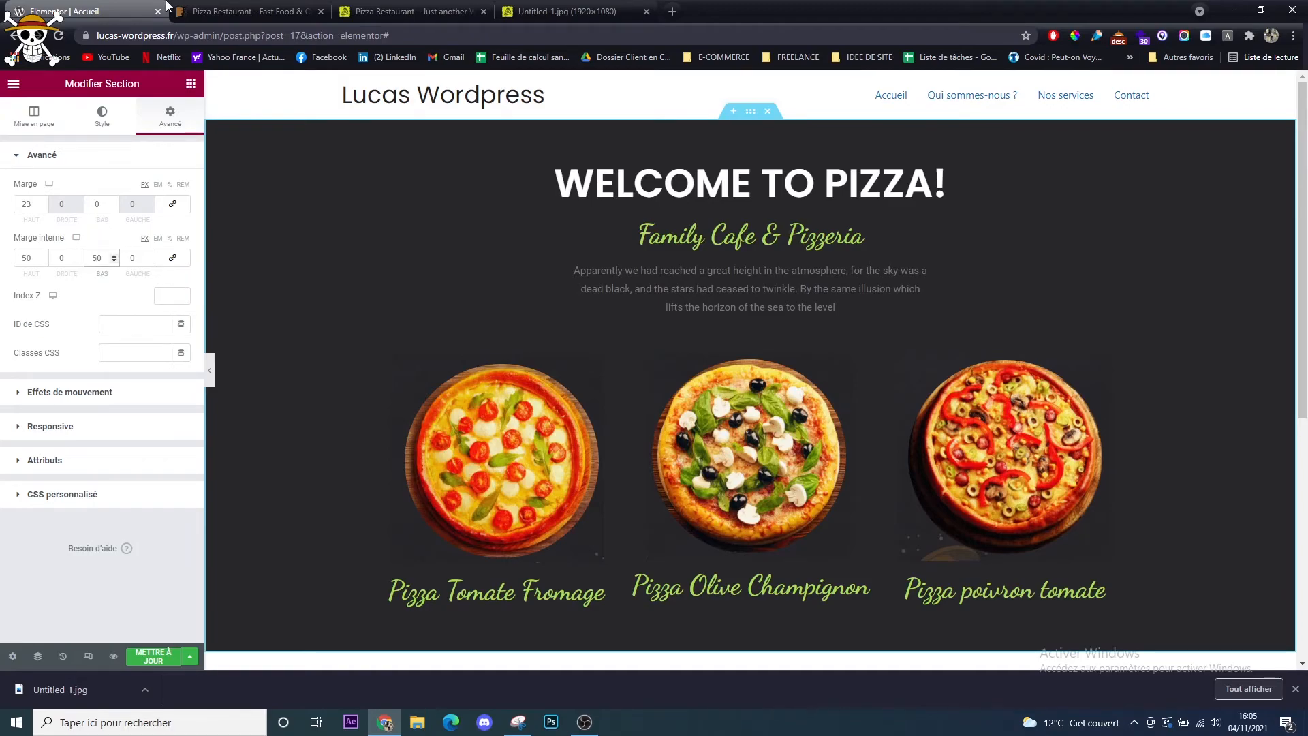
pyautogui.click(102, 116)
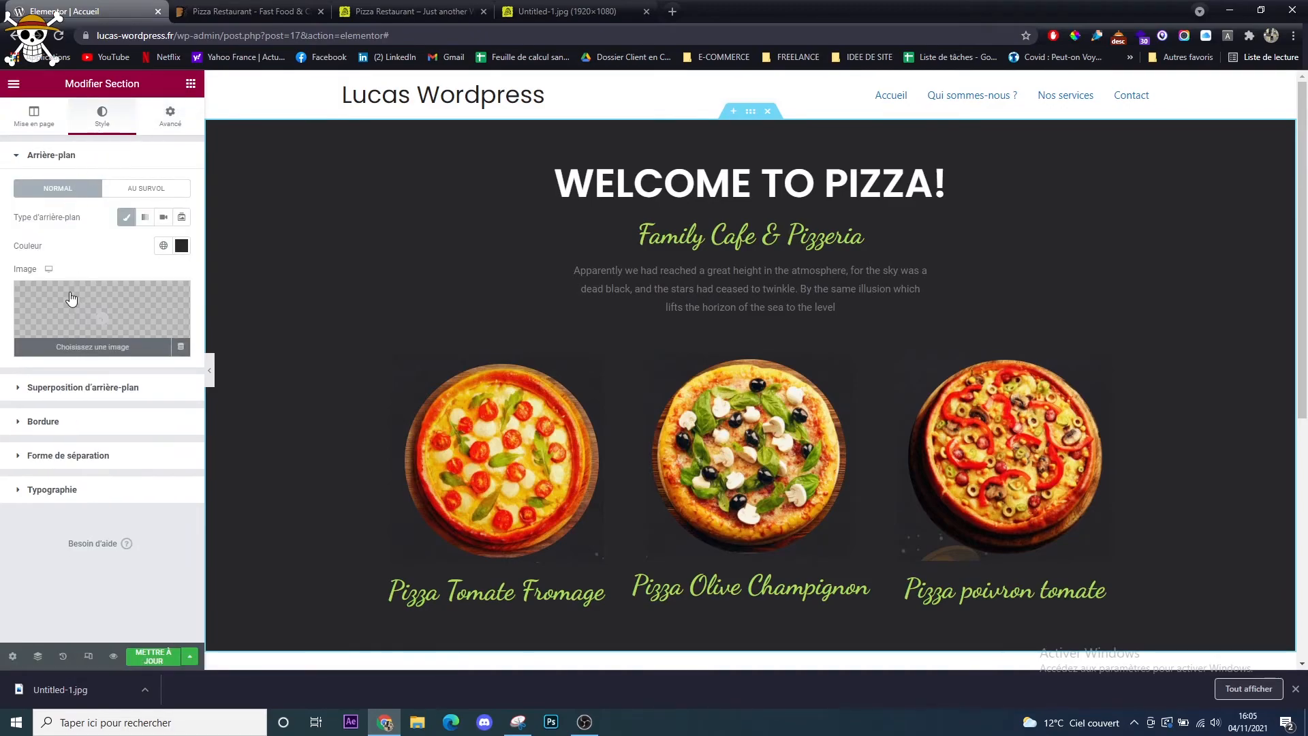
pyautogui.click(102, 317)
pyautogui.moveTo(87, 684); pyautogui.dragTo(1090, 569)
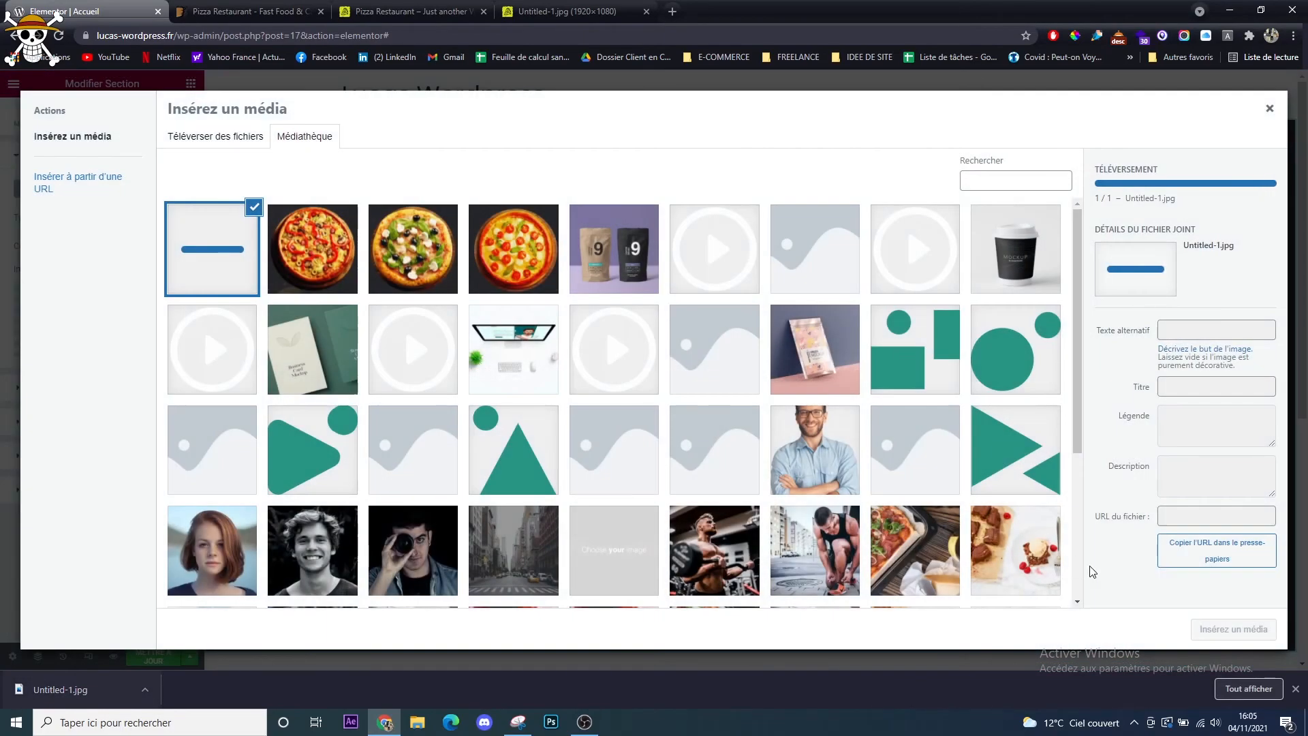
pyautogui.click(1206, 628)
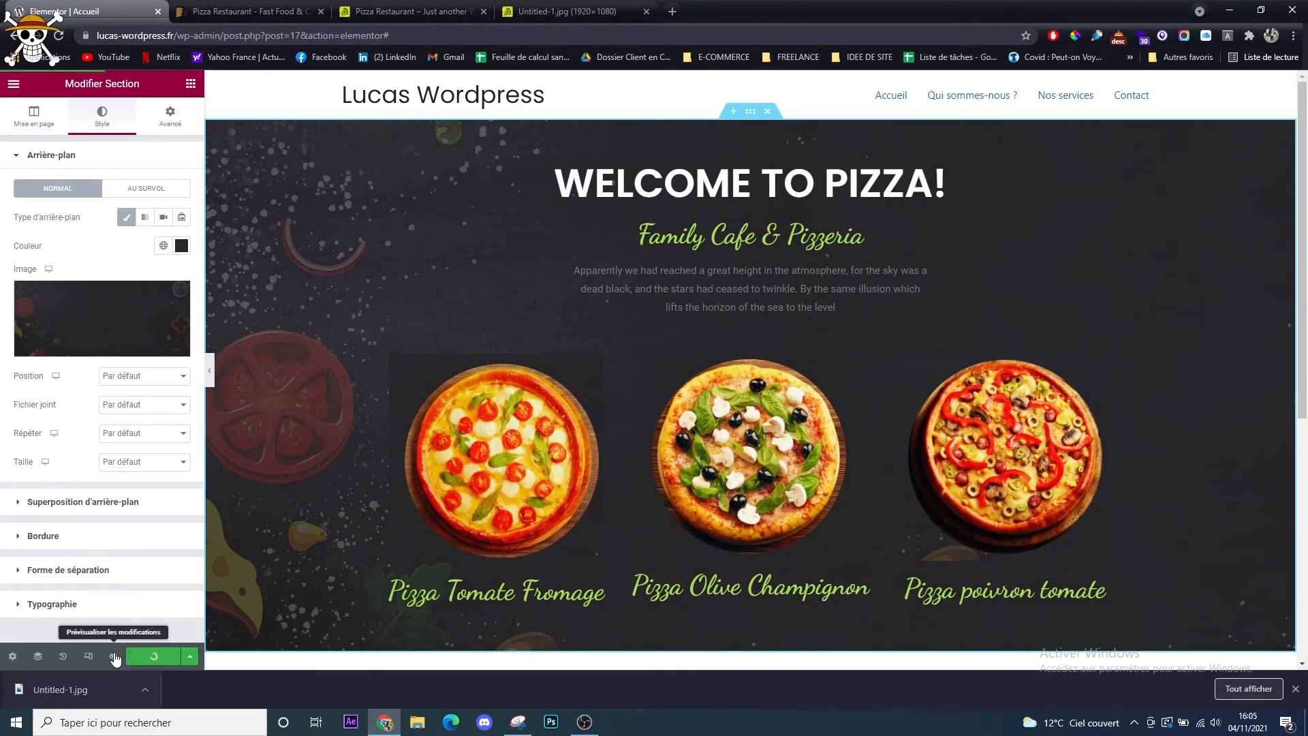
# Set the welcome section's background image size to Couvrir and preview the page
pyautogui.click(123, 463)
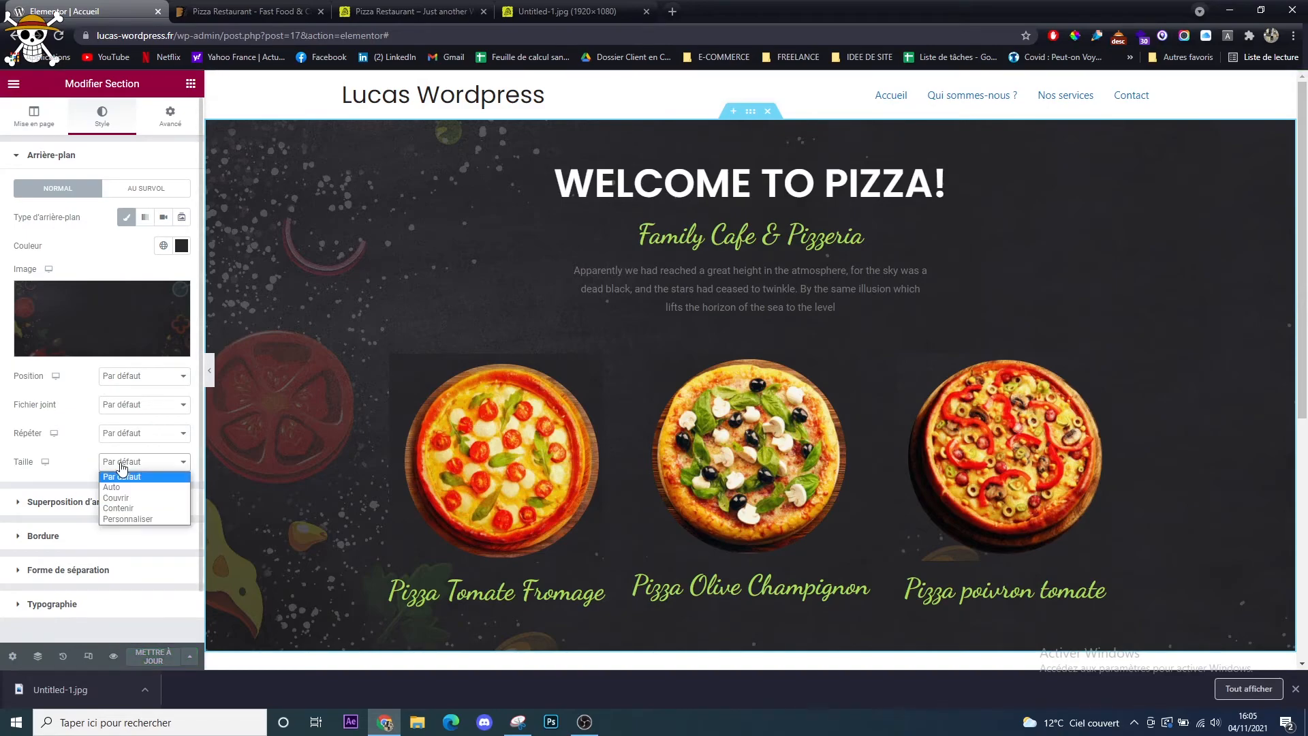
pyautogui.click(127, 498)
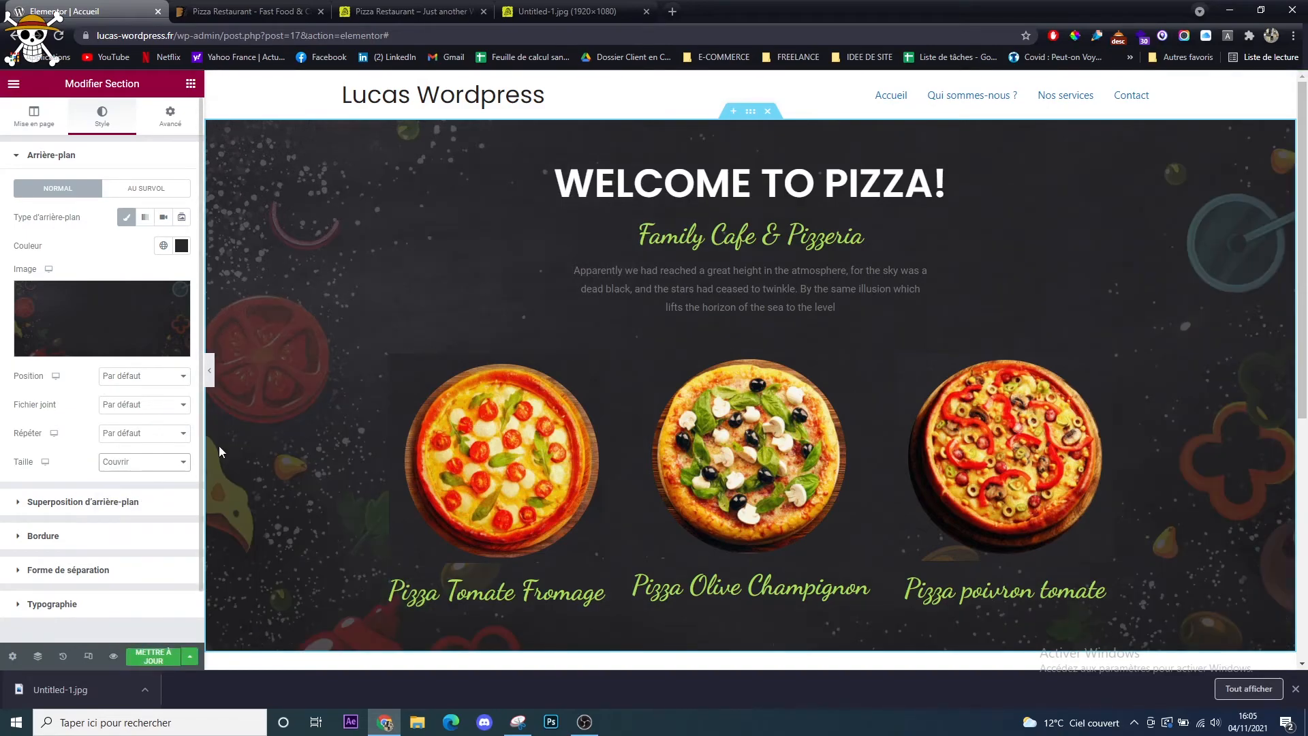
pyautogui.click(114, 657)
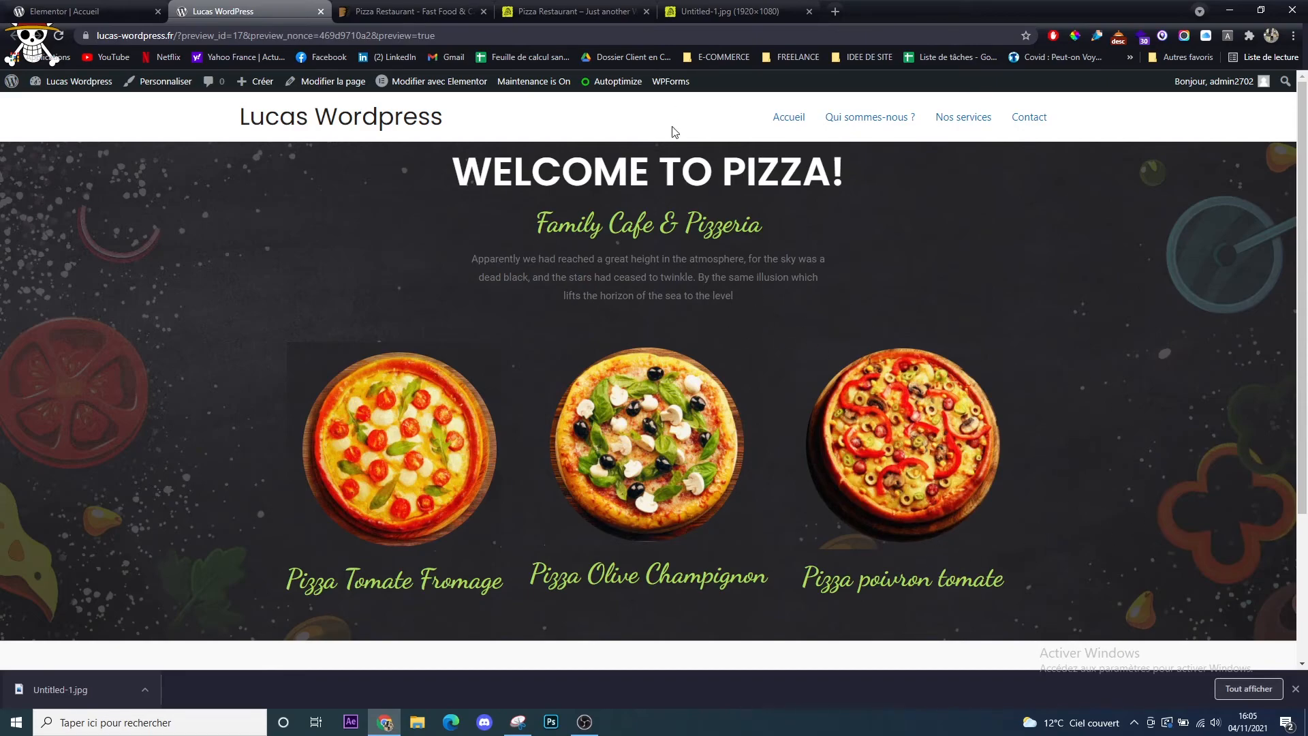
pyautogui.moveTo(517, 168); pyautogui.dragTo(811, 165)
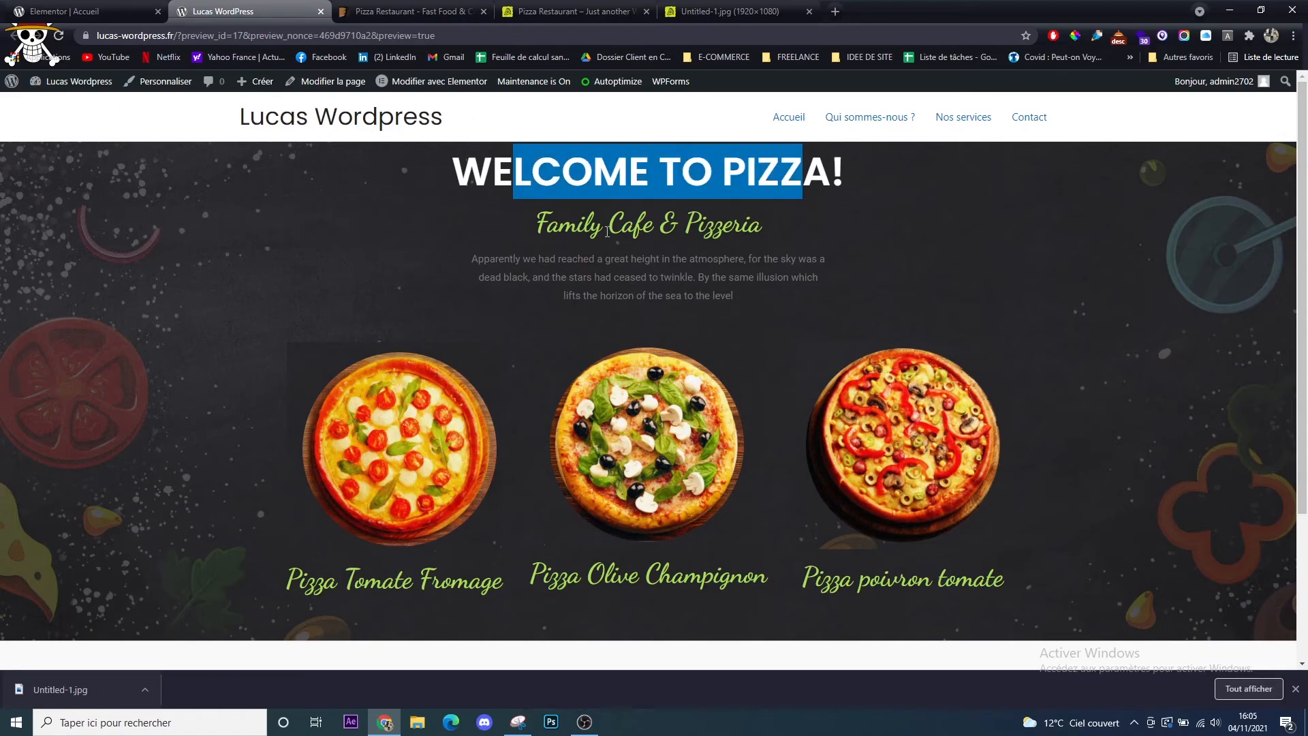
pyautogui.click(606, 231)
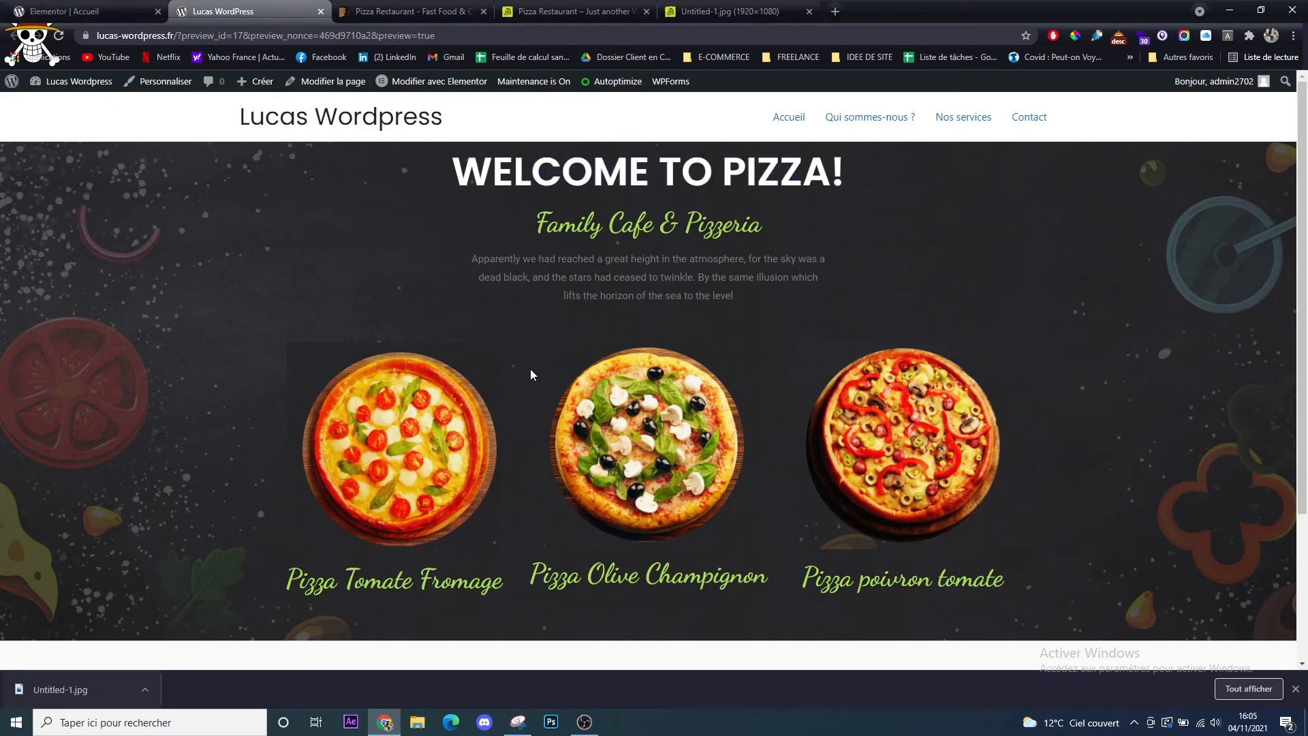
# Return to the Elementor editor and add an empty one-column section below the welcome section
pyautogui.click(150, 6)
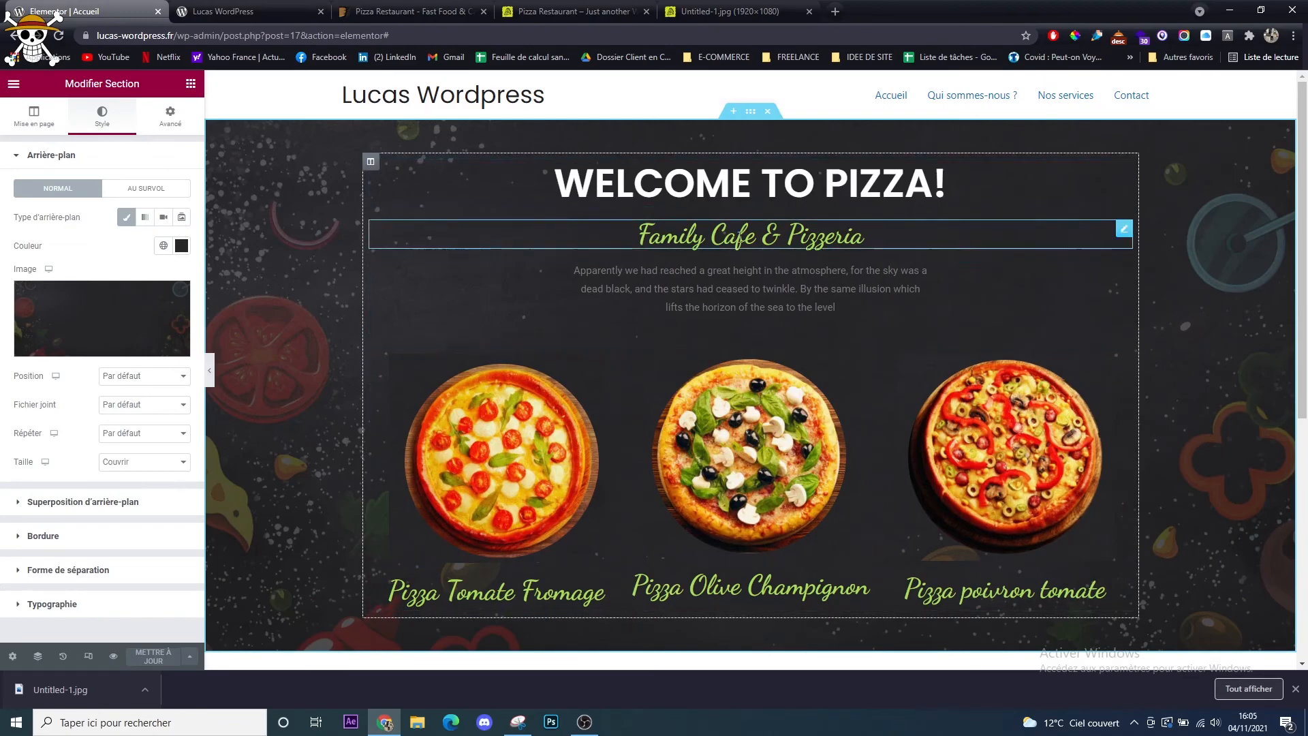
pyautogui.scroll(-5, 681, 436)
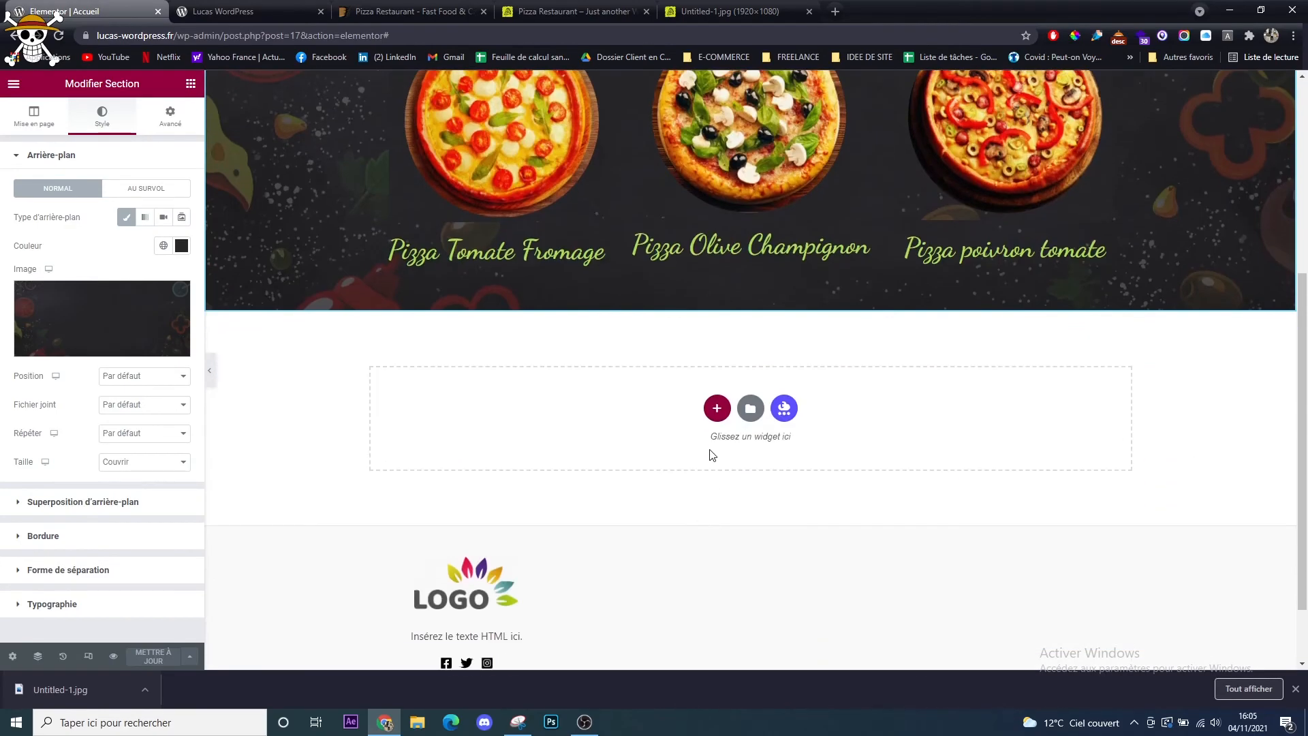
pyautogui.click(716, 411)
pyautogui.click(565, 442)
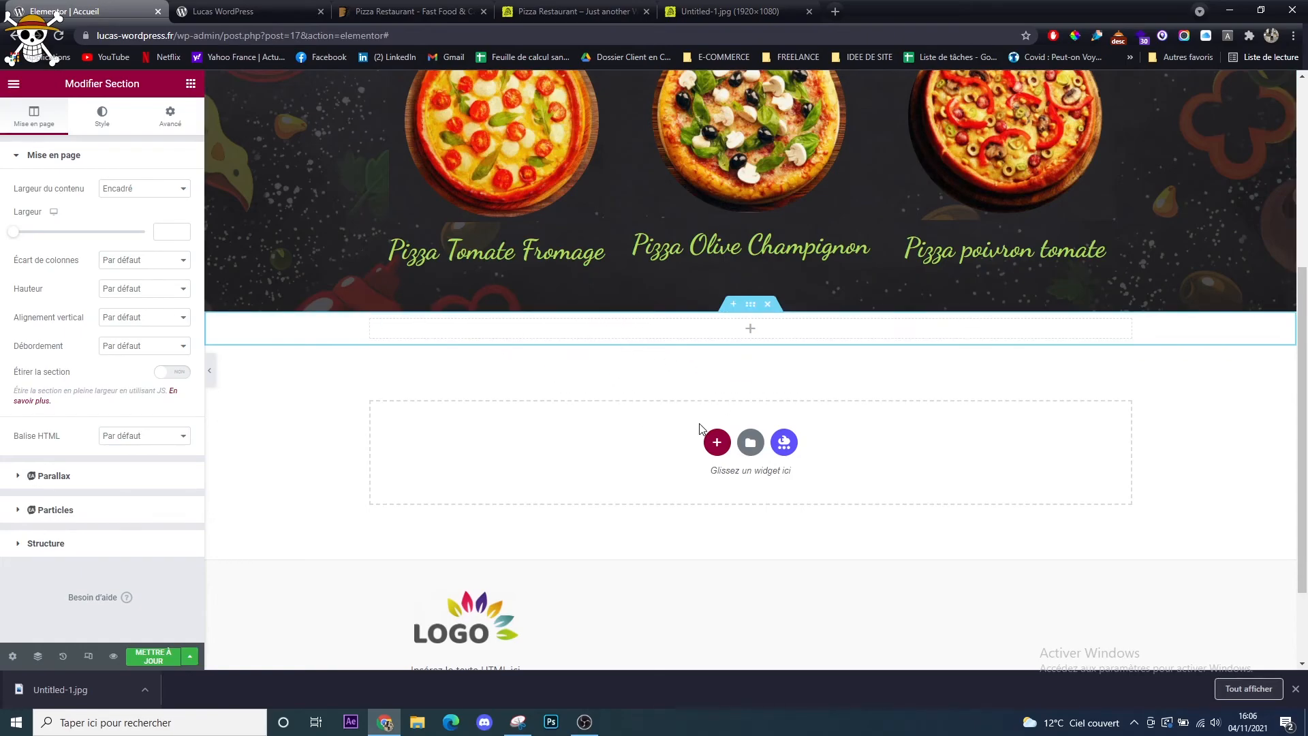
# Close the background image page and the demo's developer tools, and compare the demo's welcome section with the rebuilt one
pyautogui.scroll(1, 753, 395)
pyautogui.middleClick(685, 7)
pyautogui.click(575, 12)
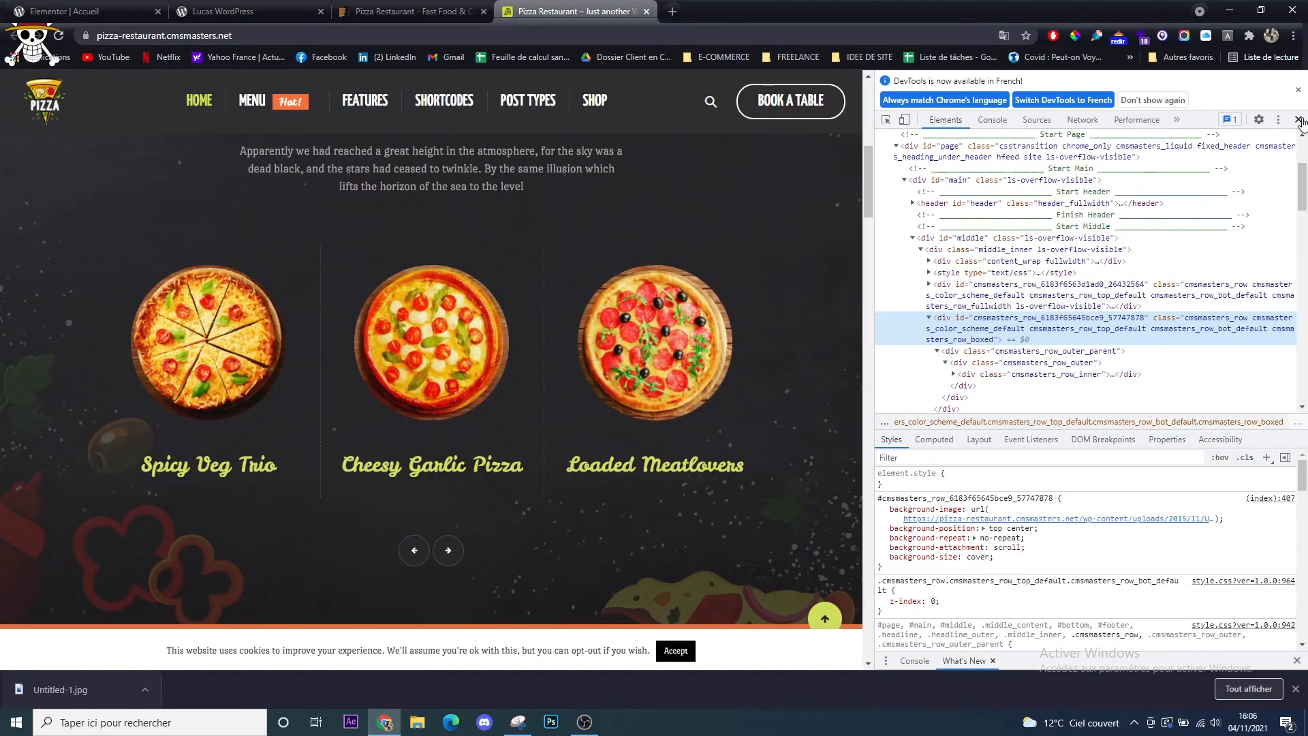
pyautogui.click(1298, 120)
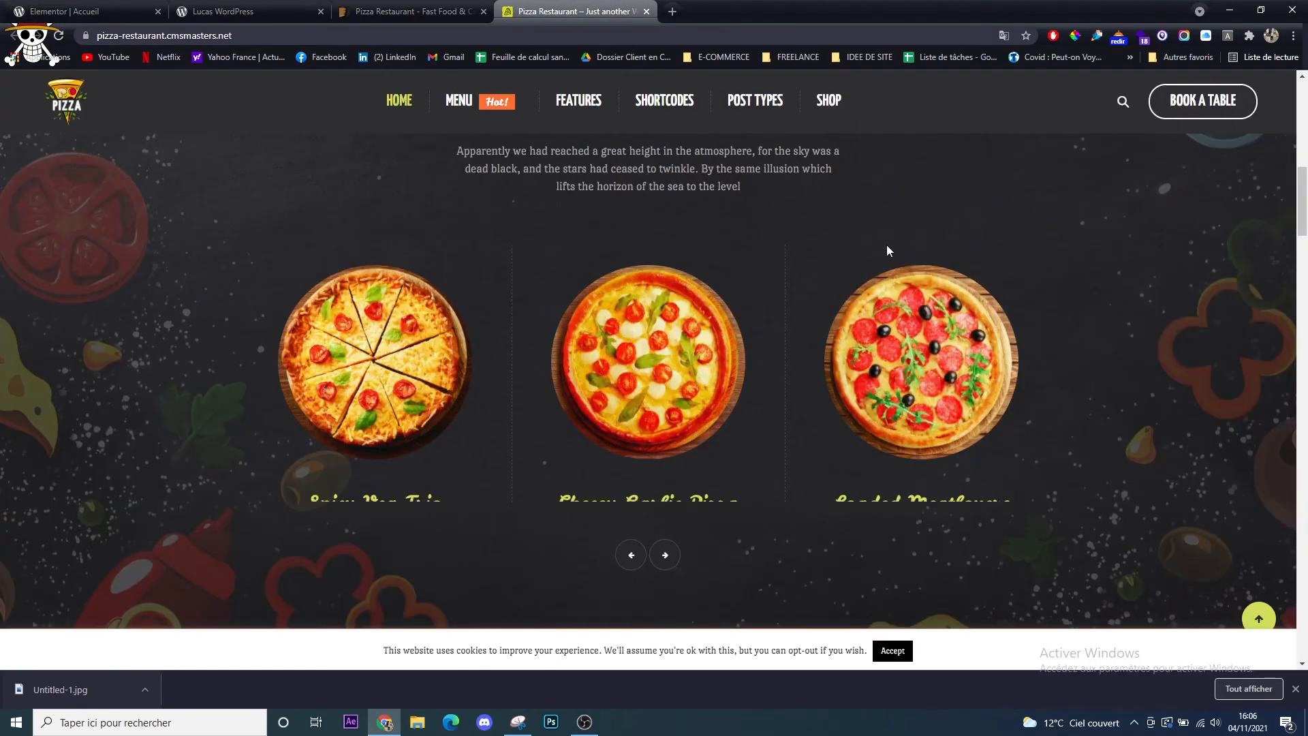
pyautogui.scroll(3, 555, 313)
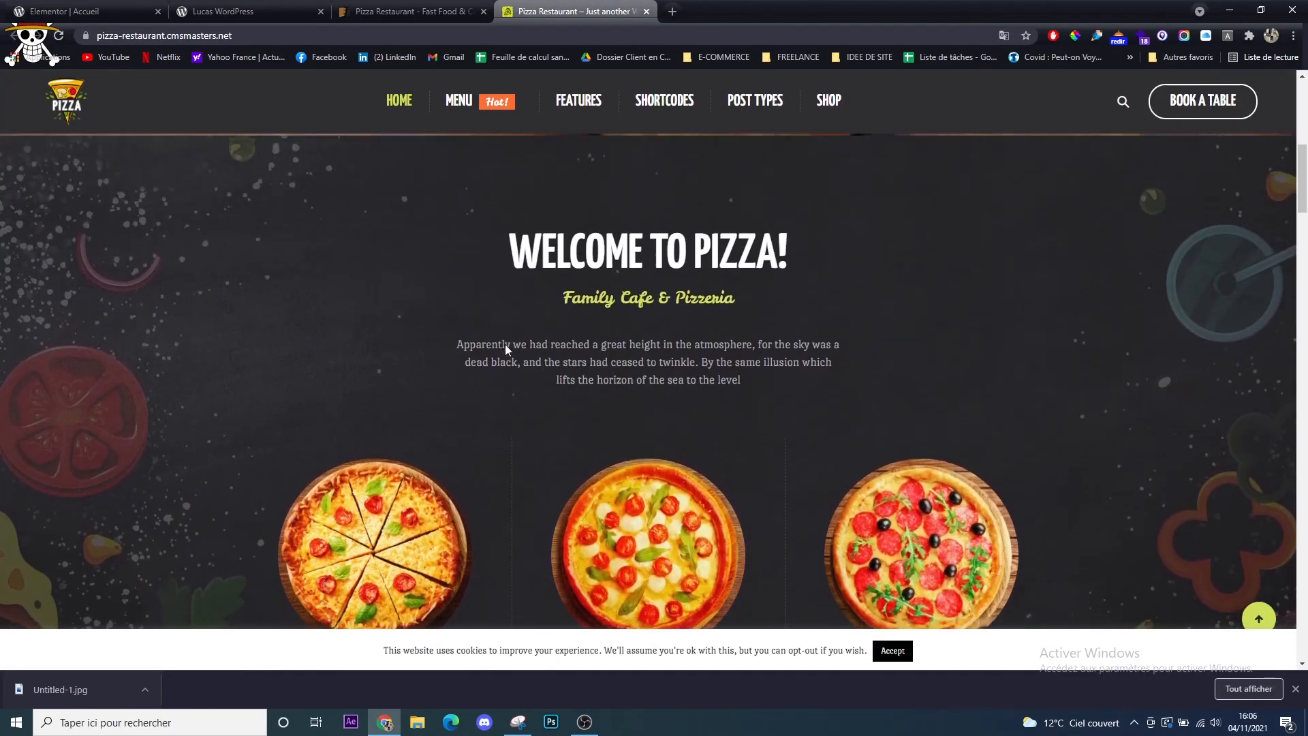
pyautogui.scroll(-1, 505, 346)
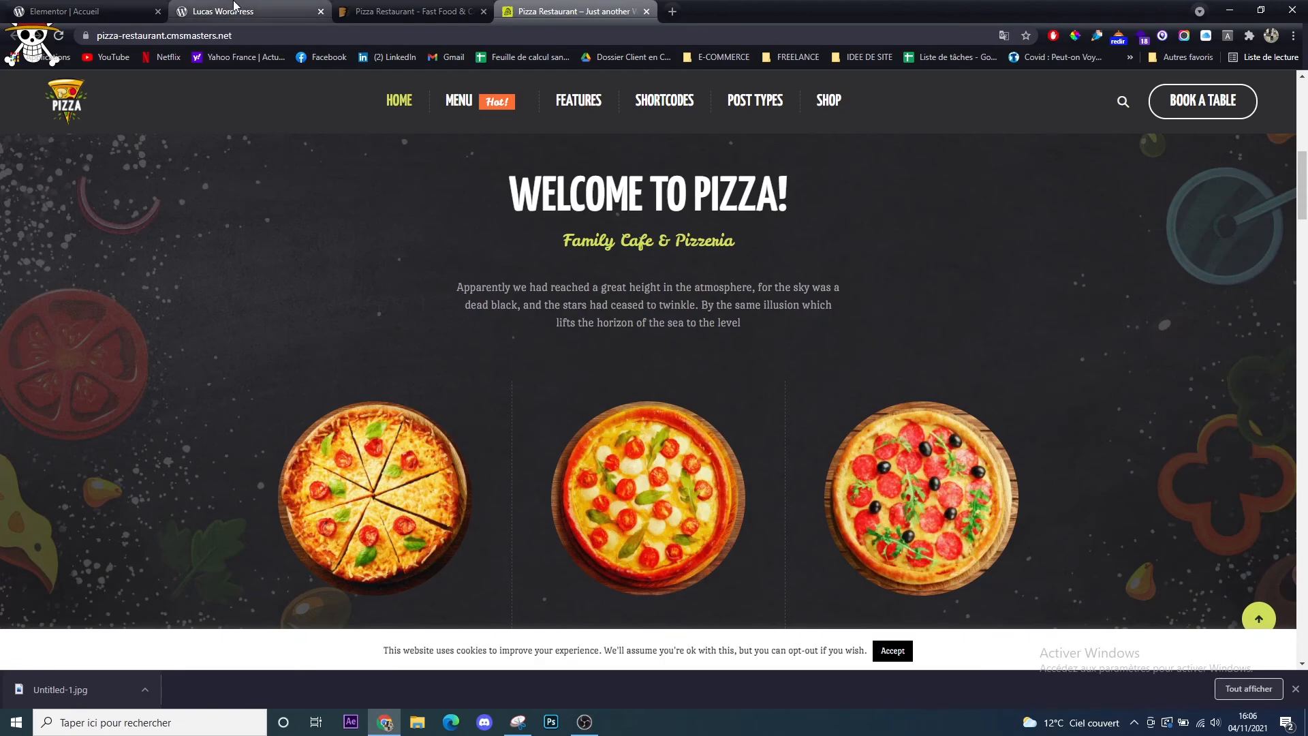
pyautogui.click(236, 10)
pyautogui.click(102, 11)
pyautogui.scroll(3, 748, 477)
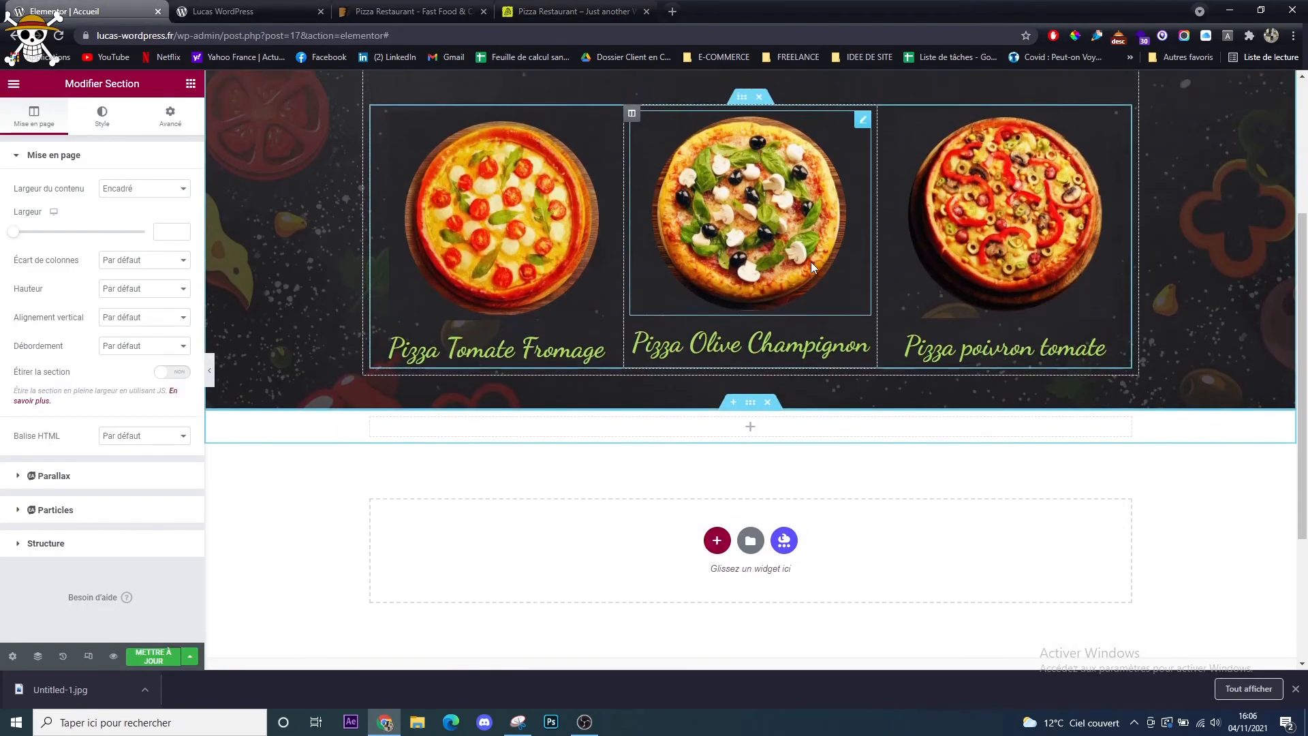
pyautogui.scroll(-3, 749, 557)
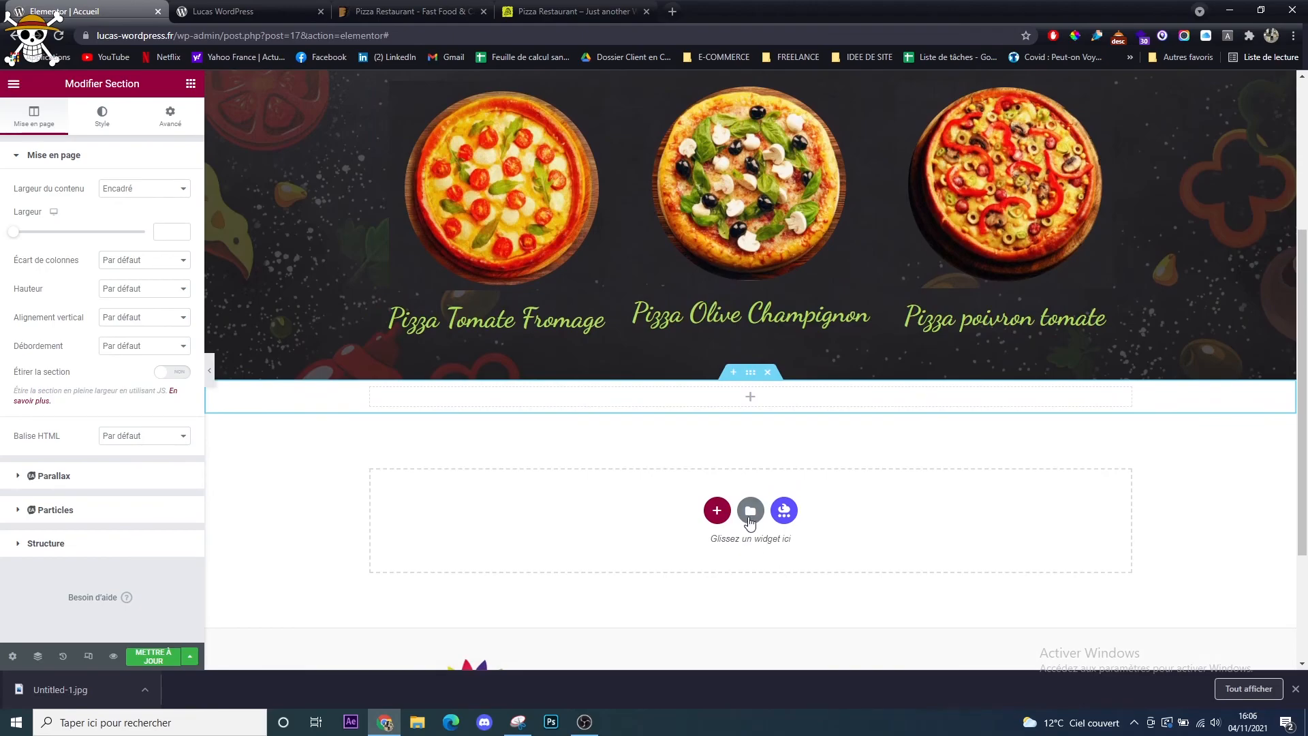
# Browse the ready-made page templates in the Elementor library and close it without inserting one
pyautogui.click(750, 511)
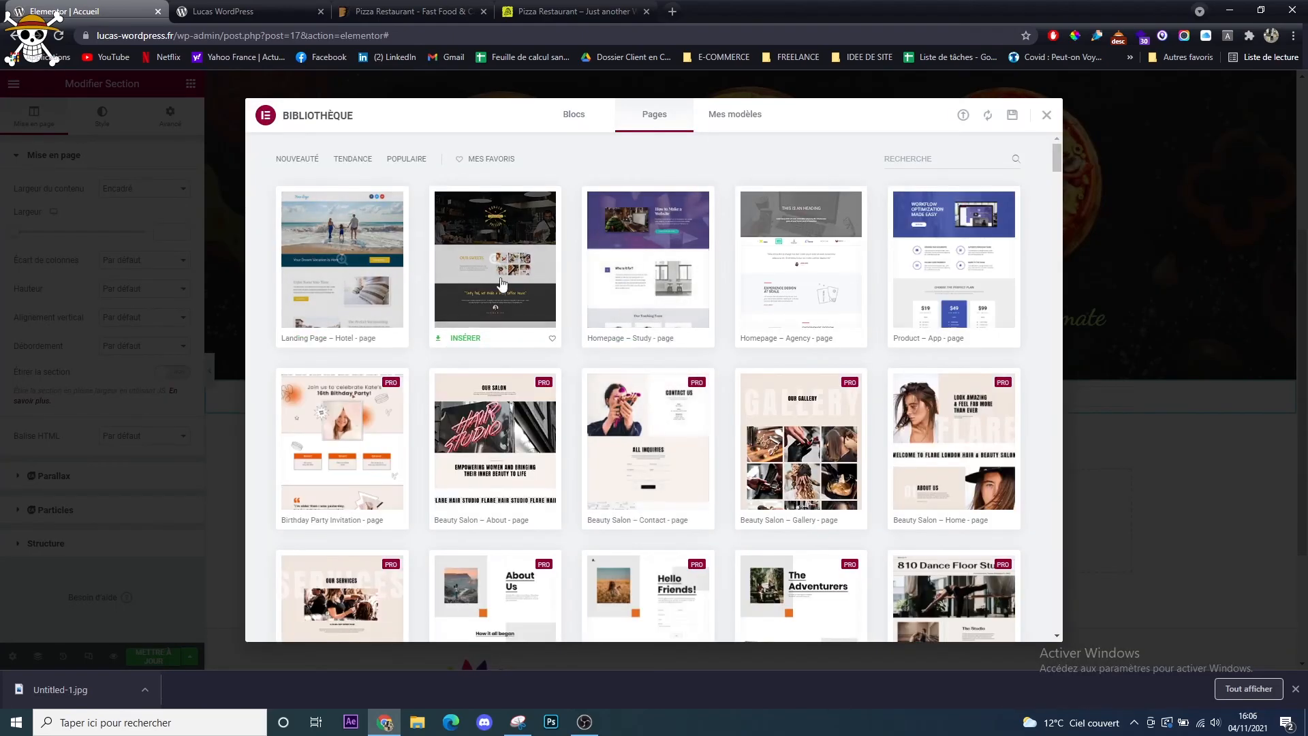
pyautogui.scroll(-4, 783, 495)
pyautogui.scroll(-10, 783, 494)
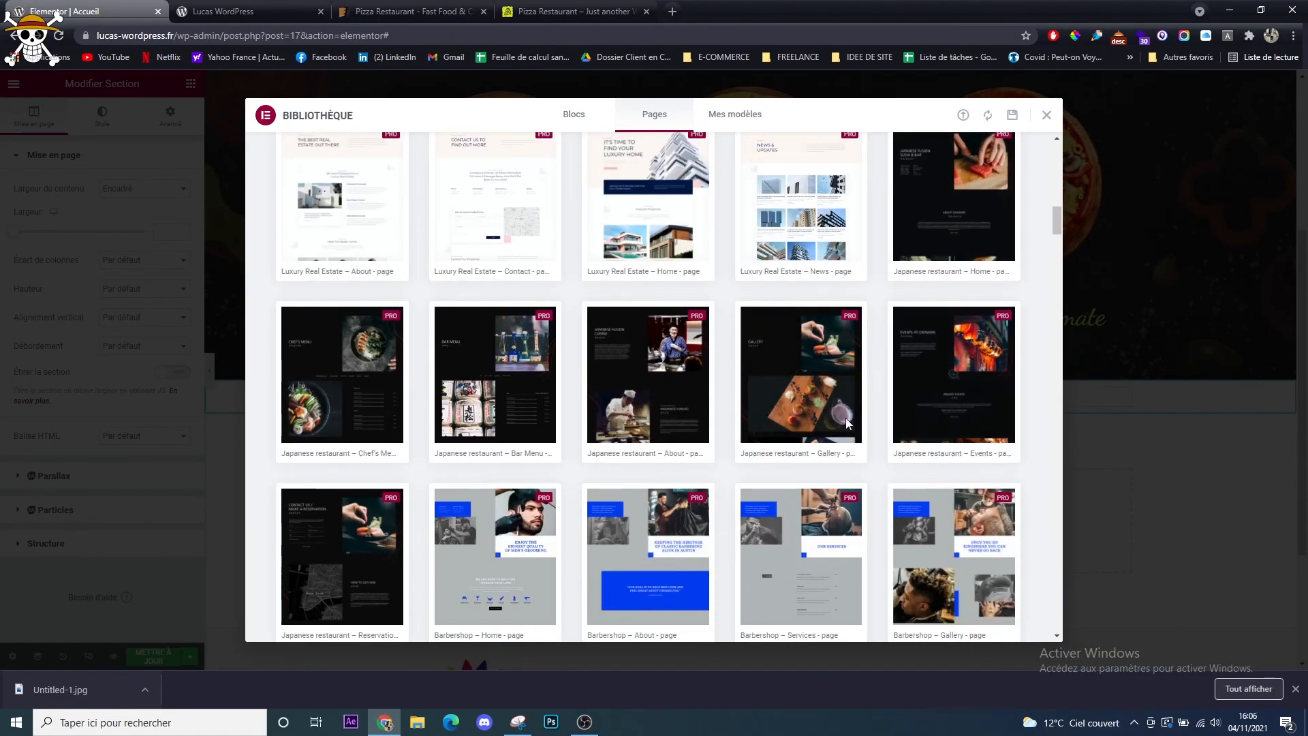
pyautogui.scroll(-4, 654, 436)
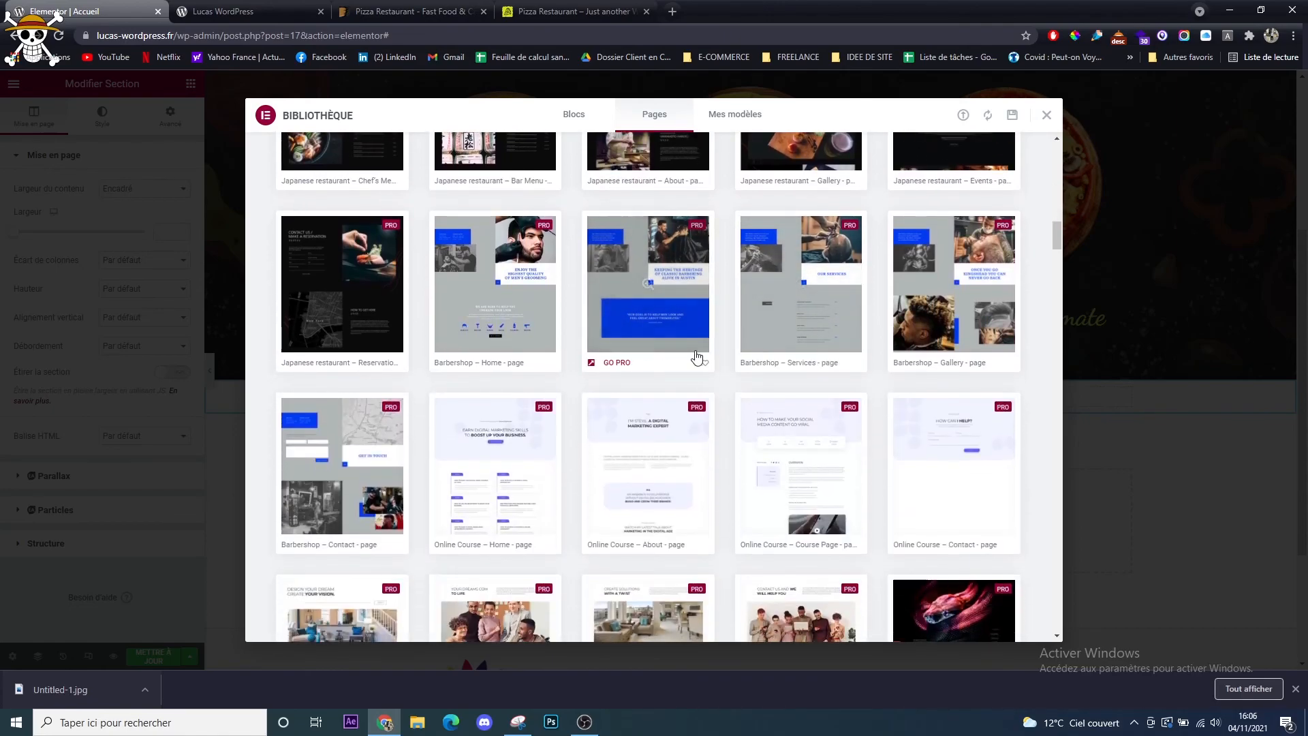
pyautogui.scroll(-5, 708, 382)
pyautogui.scroll(8, 704, 397)
pyautogui.scroll(8, 708, 408)
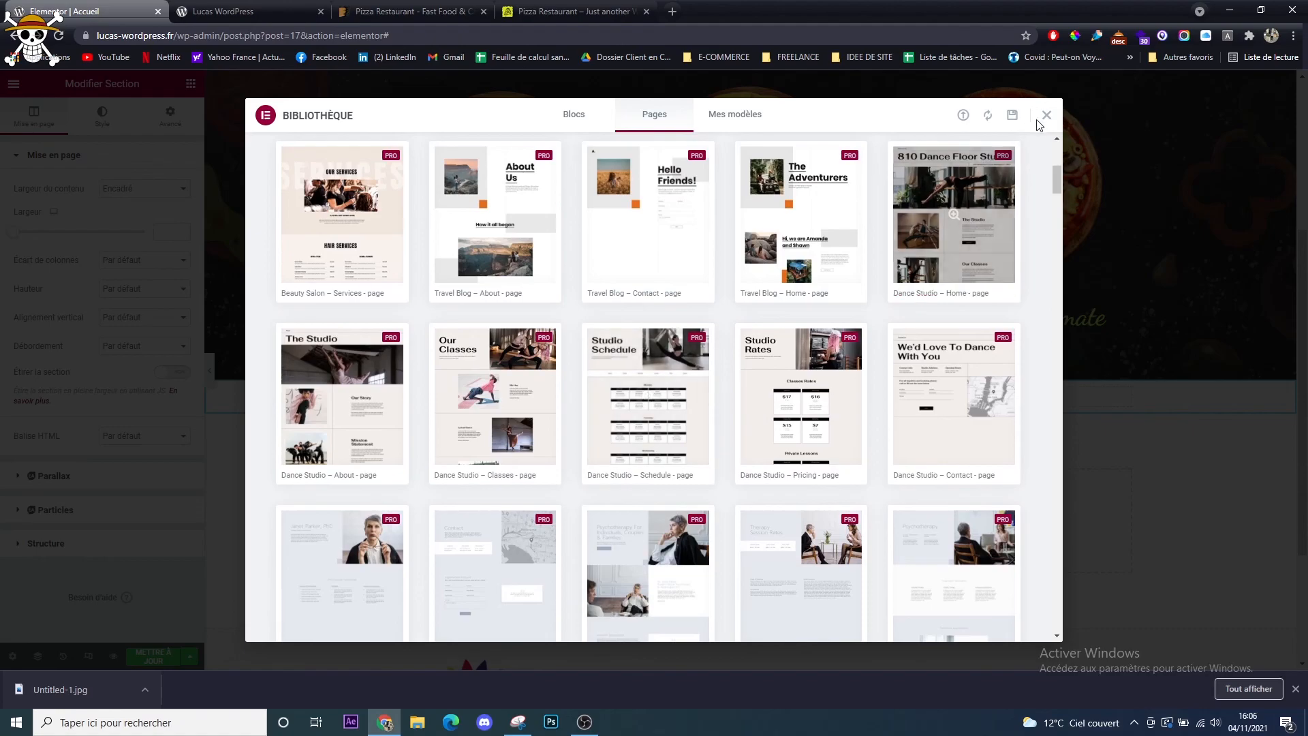
pyautogui.click(1046, 115)
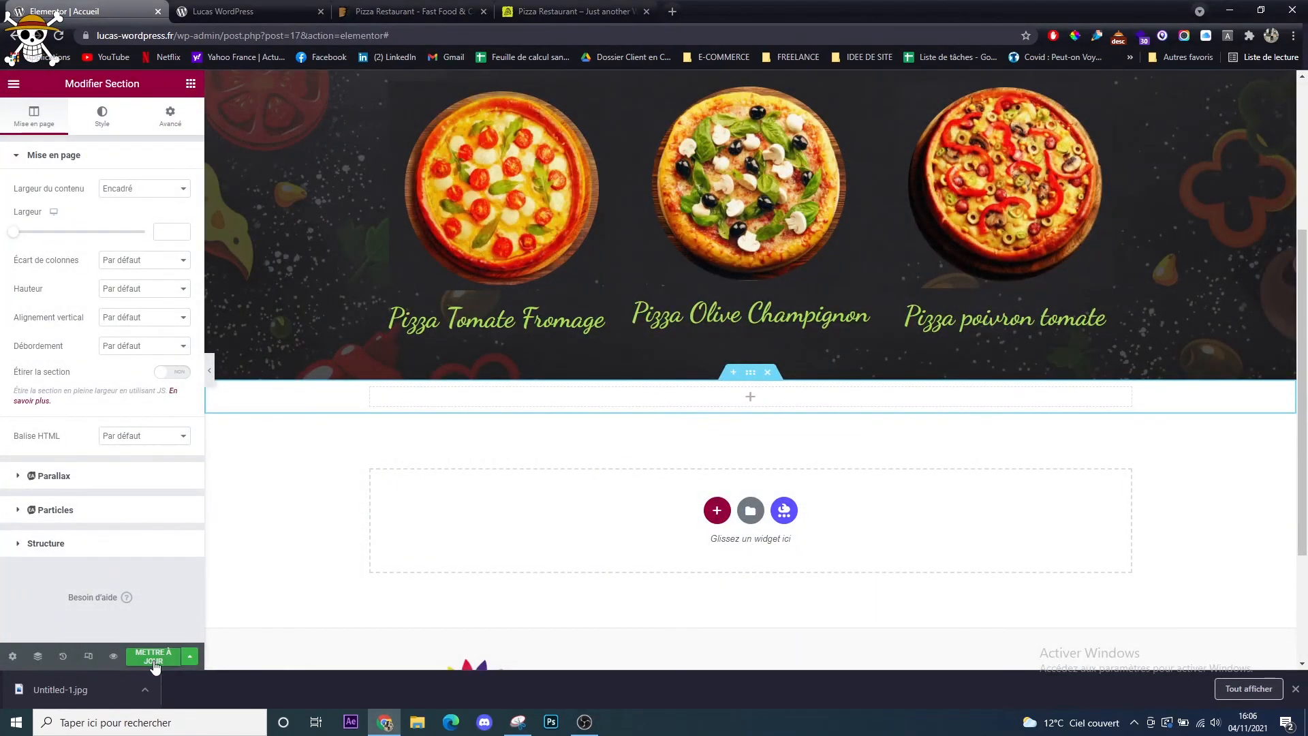